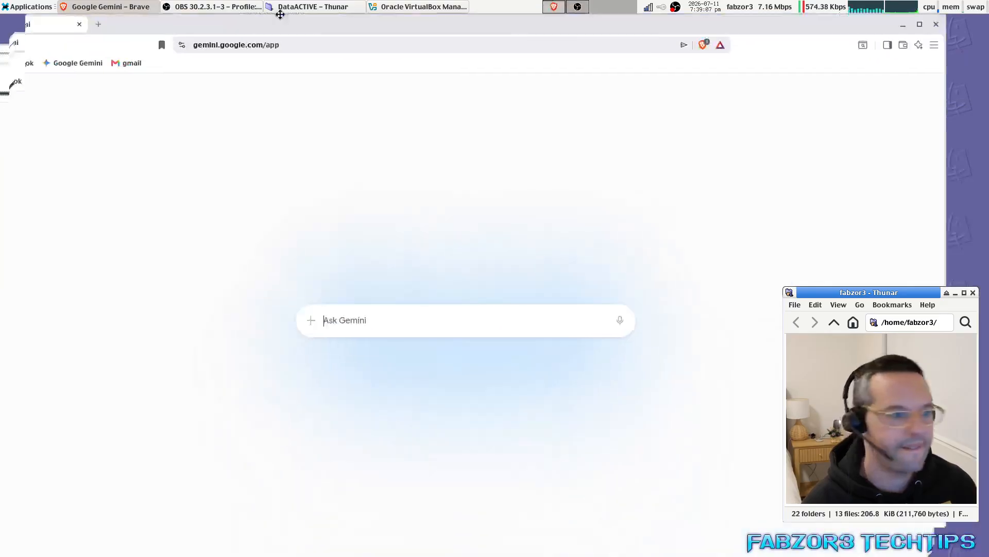
Search Brave for 'debian linux 13'.
click(320, 44)
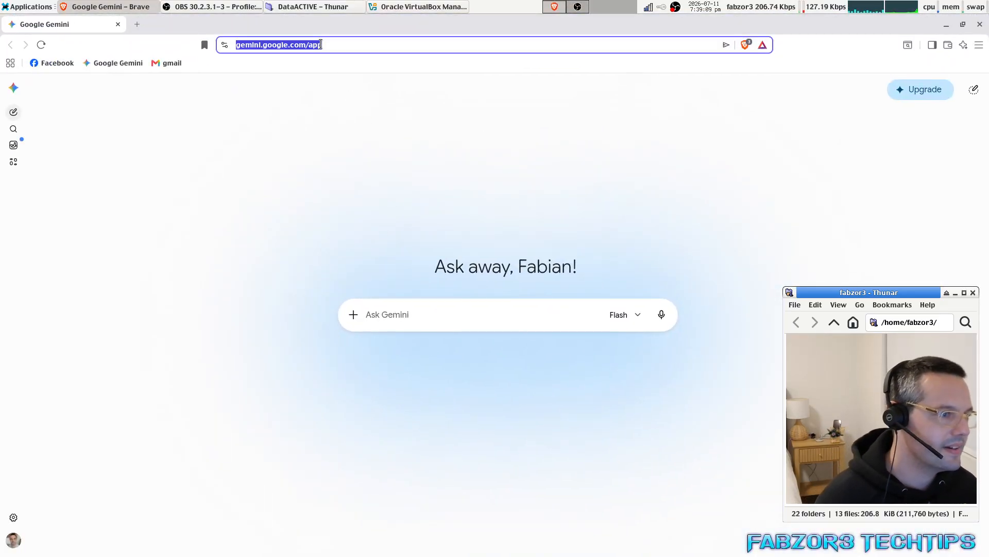
text(debian l)
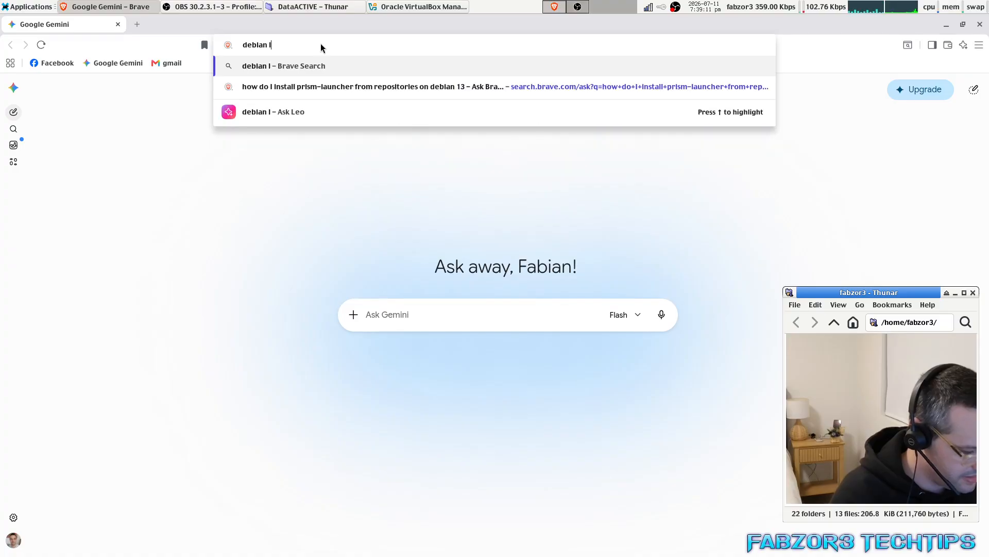
text(inux 13)
key(Return)
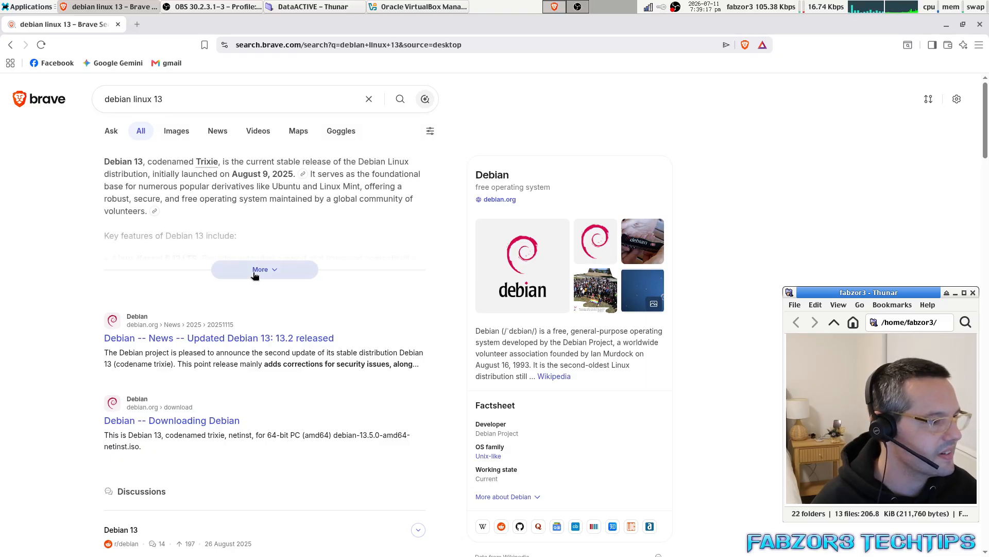
Expand the full AI summary and open the Debian 13.2 release news article.
click(259, 269)
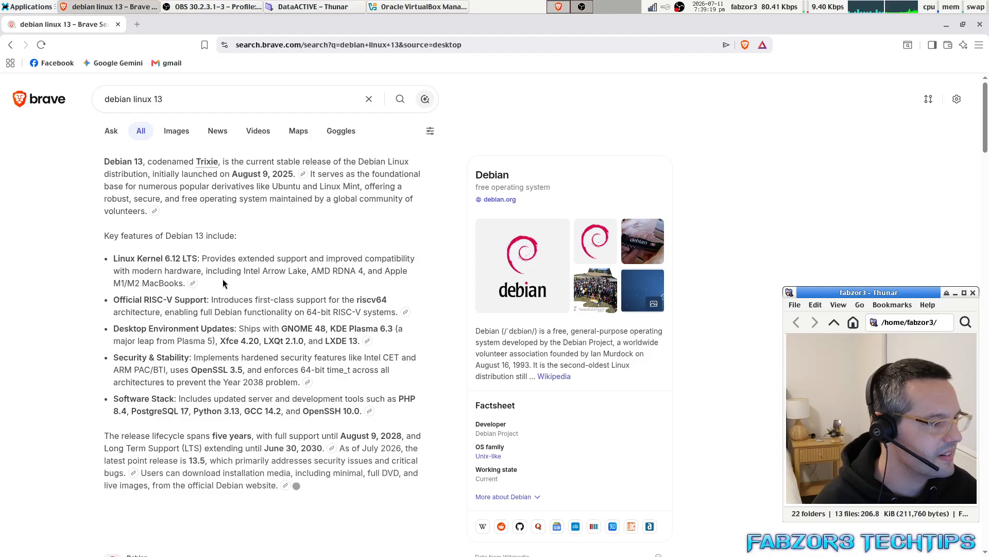
scroll(180, 309, down, 10)
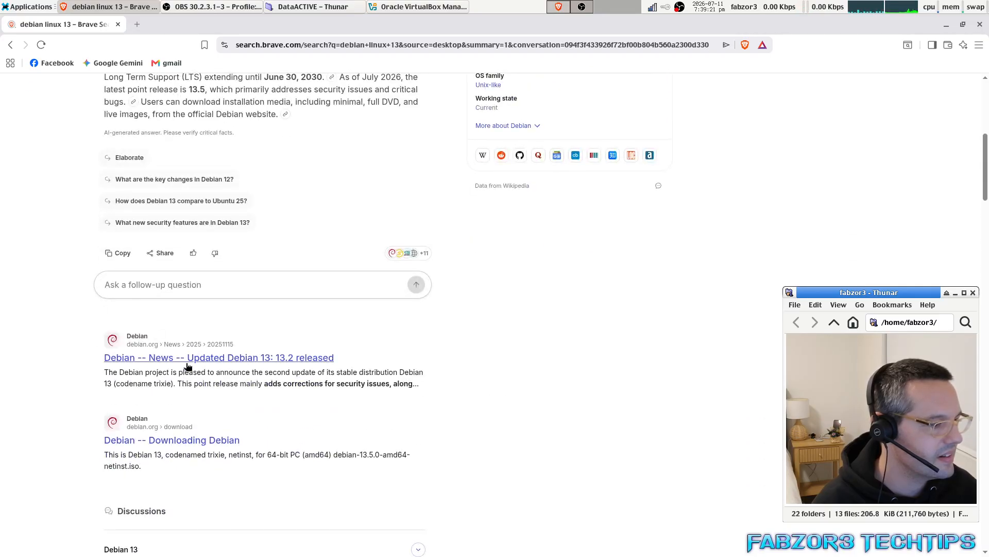
click(189, 364)
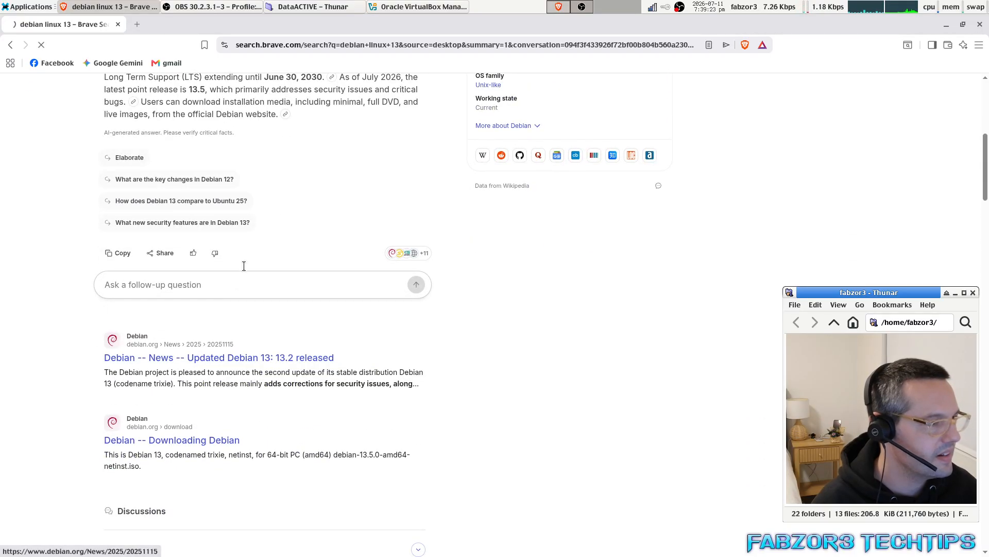
drag(280, 47, 442, 61)
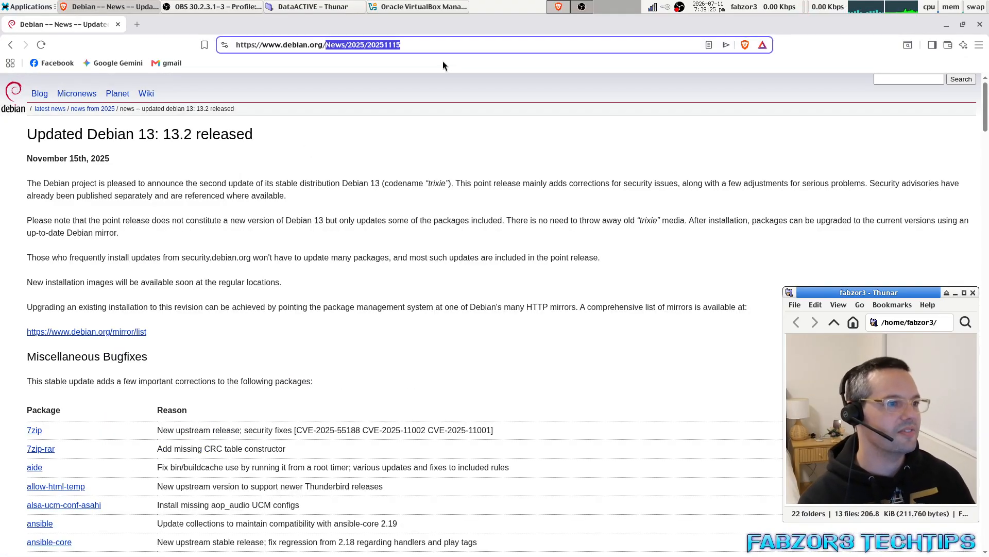
Strip the news path from the URL to load the debian.org homepage.
key(BackSpace)
key(Return)
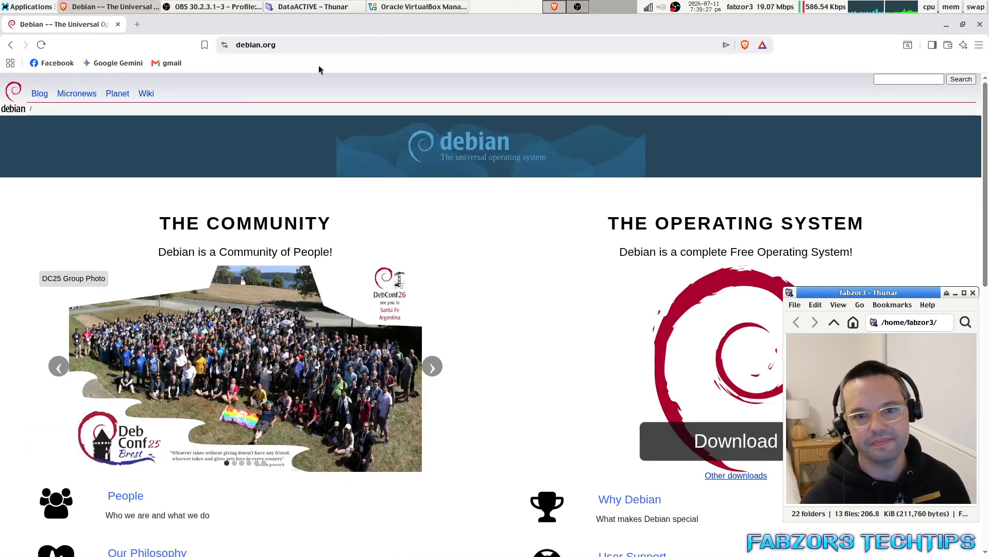
scroll(496, 265, down, 2)
scroll(495, 265, down, 8)
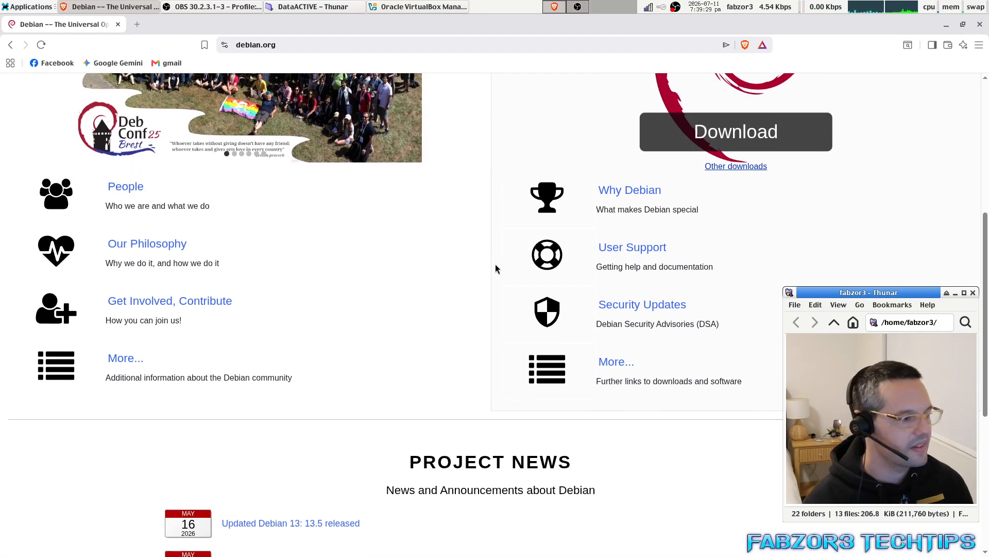
scroll(496, 265, up, 10)
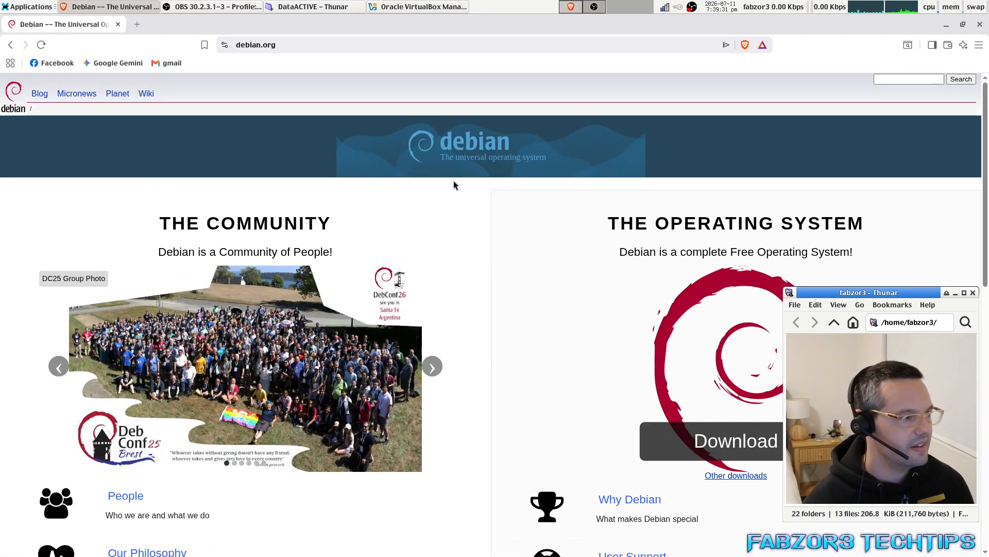
Start the Debian installer download, pick the DVD-1 ISO name, then cancel the save.
click(731, 442)
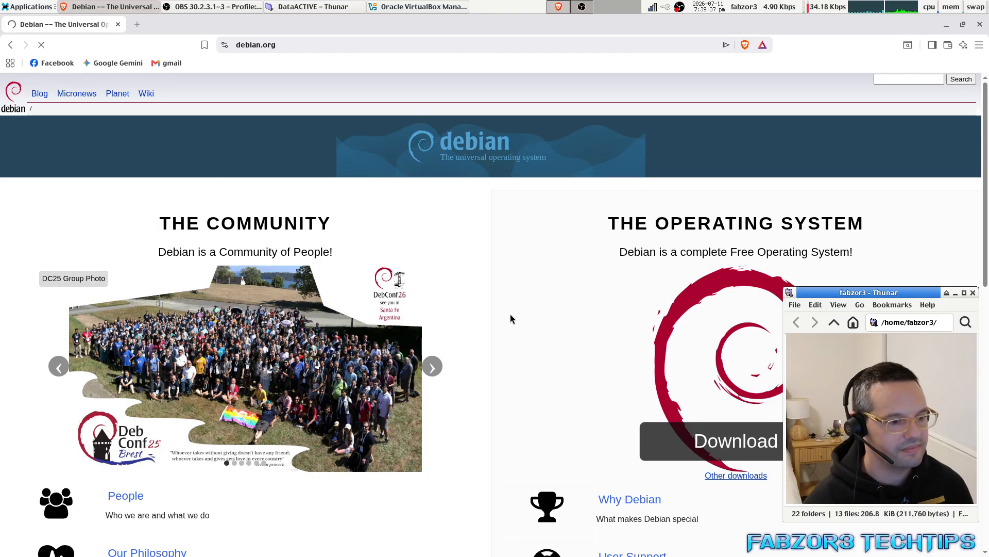
scroll(510, 319, down, 5)
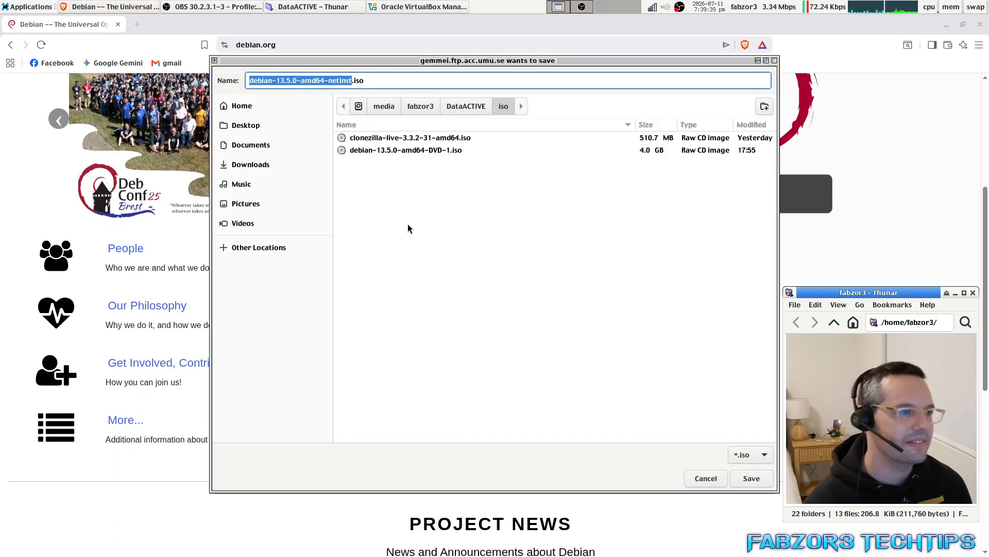
click(310, 77)
triple_click(310, 74)
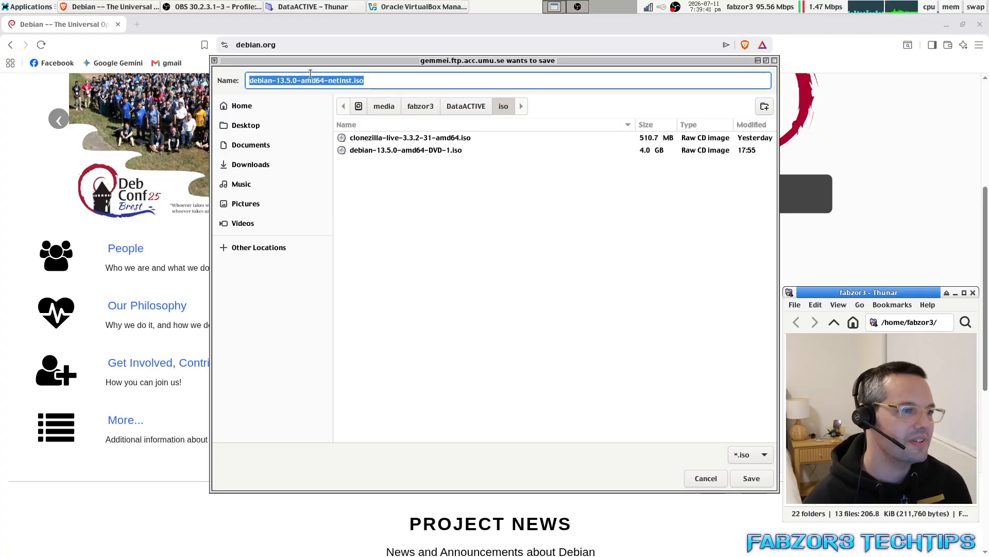
click(415, 150)
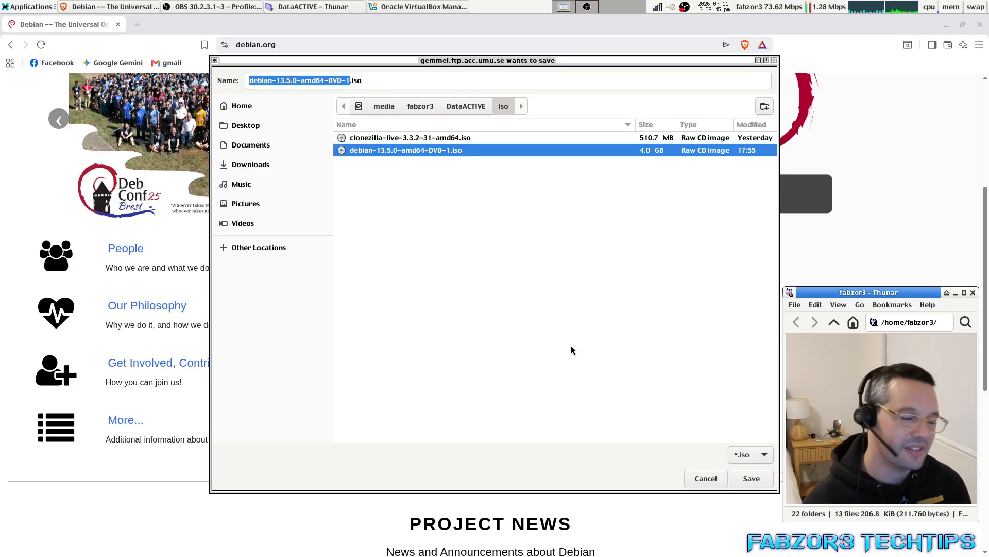
click(706, 478)
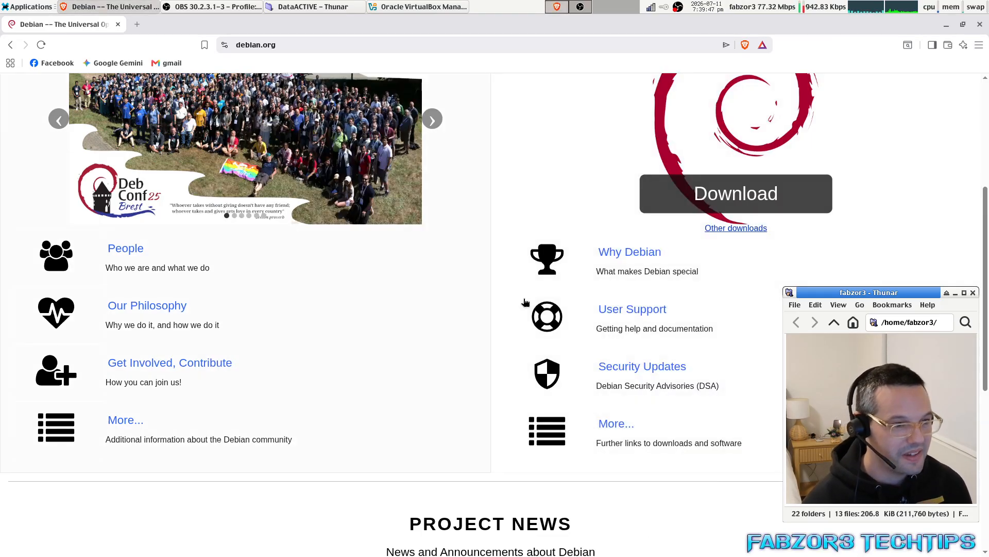
Open debian.org's Other downloads page, then close Brave and move the DataACTIVE window right.
click(735, 228)
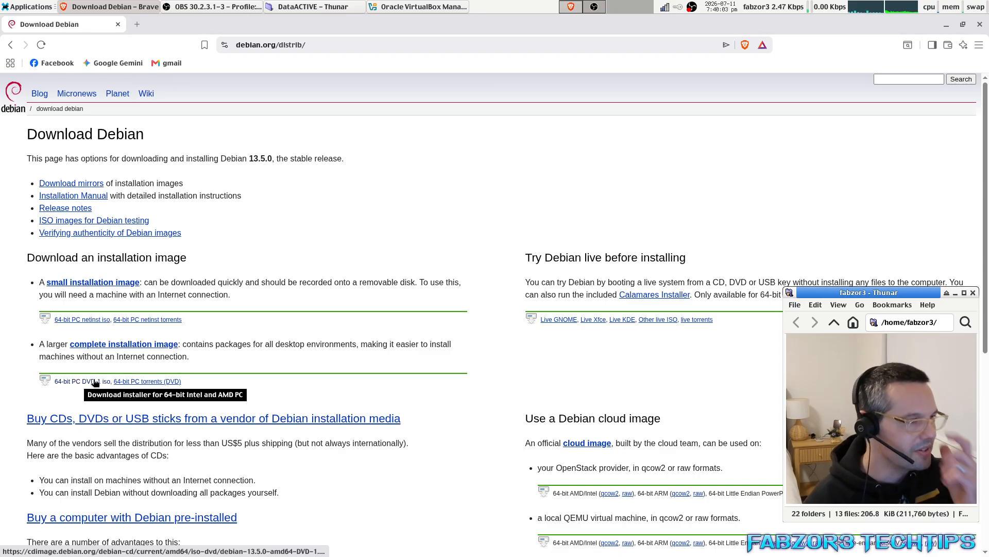
click(980, 24)
drag(467, 160, 777, 154)
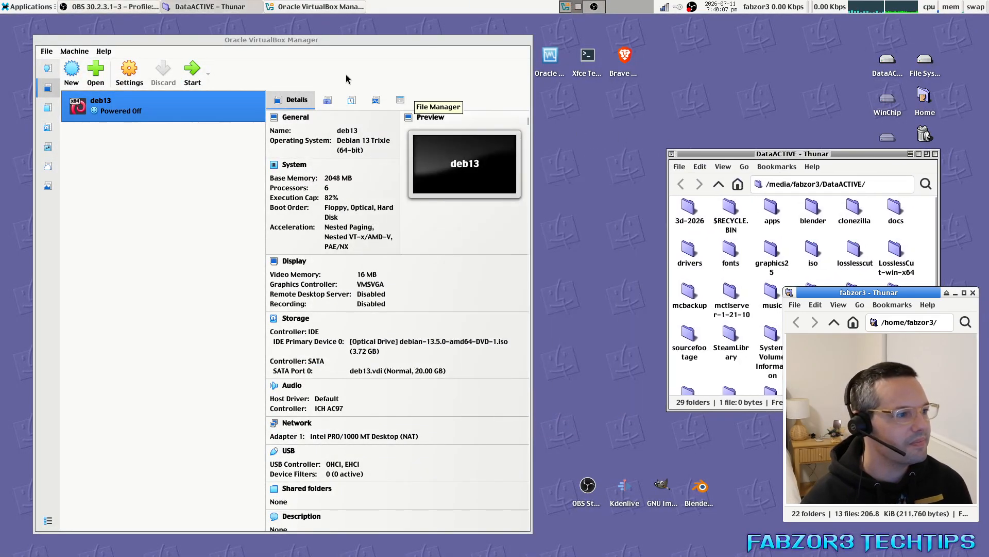
Start the deb13 VM and boot the ISO into Debian's Graphical install.
click(191, 77)
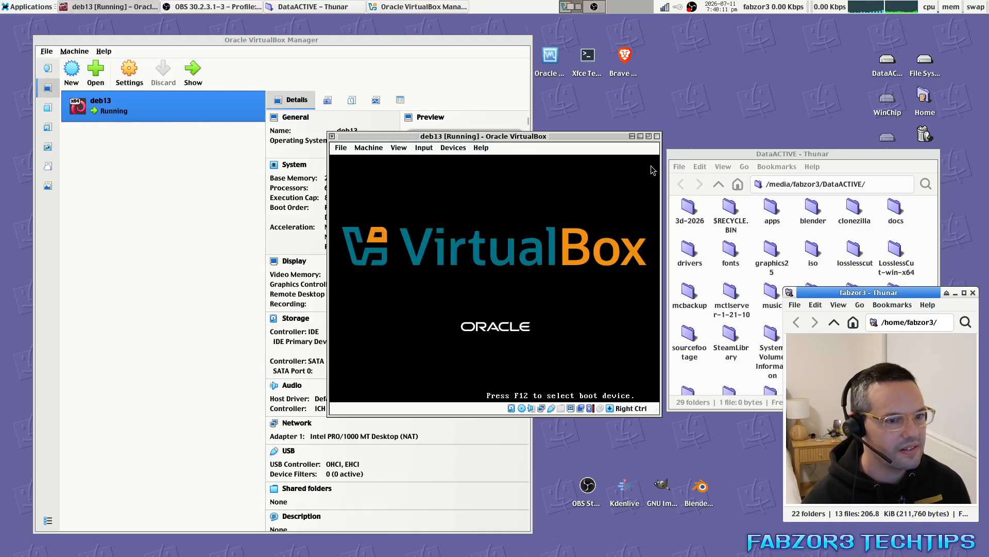
drag(512, 136, 398, 117)
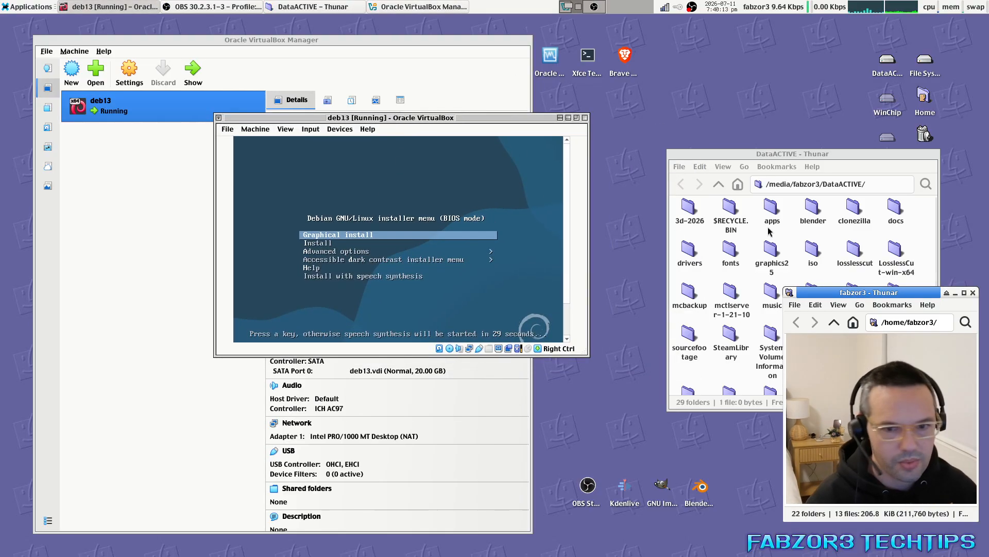
key(Down)
key(Up)
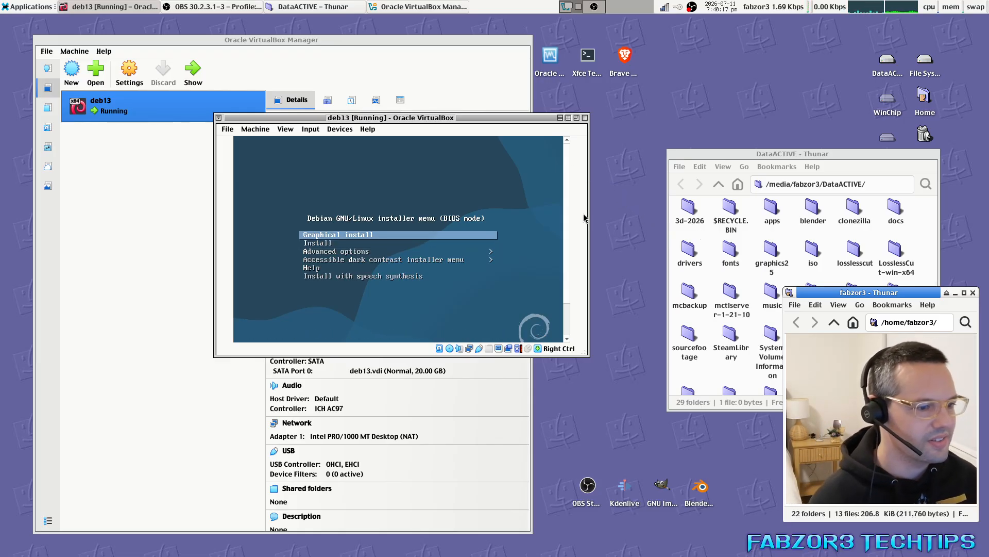
key(Return)
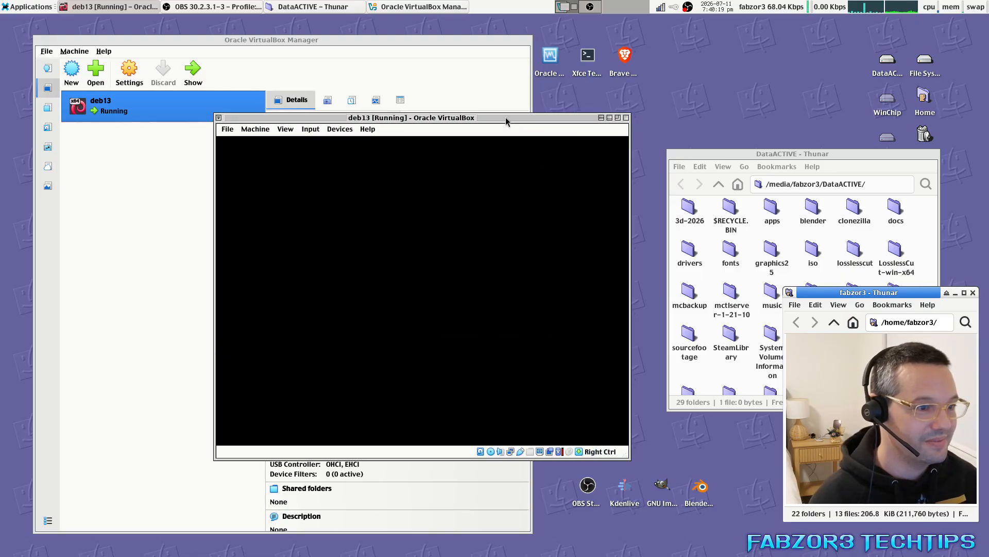
drag(506, 120, 408, 84)
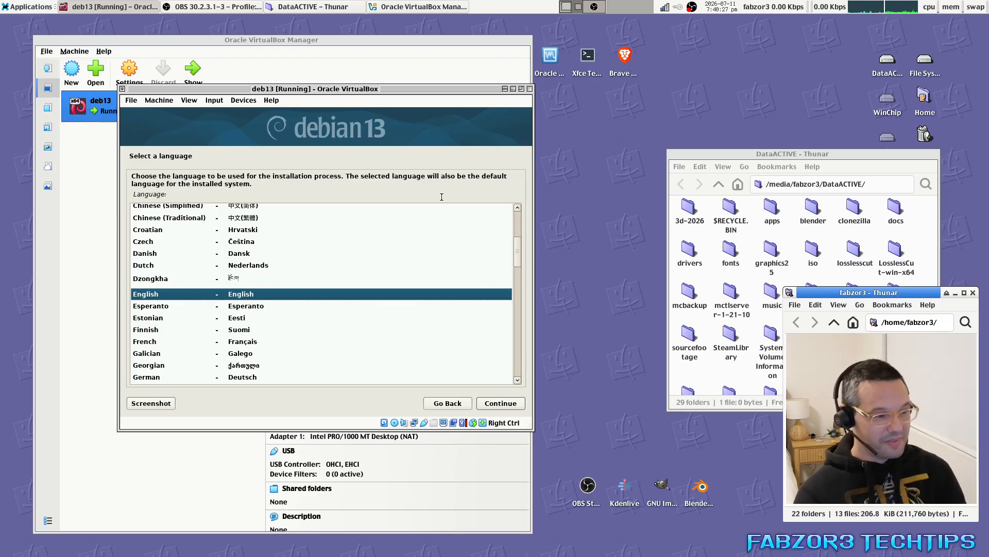
Accept English, choose Australia as location, and keep the American English keyboard.
drag(519, 257, 516, 247)
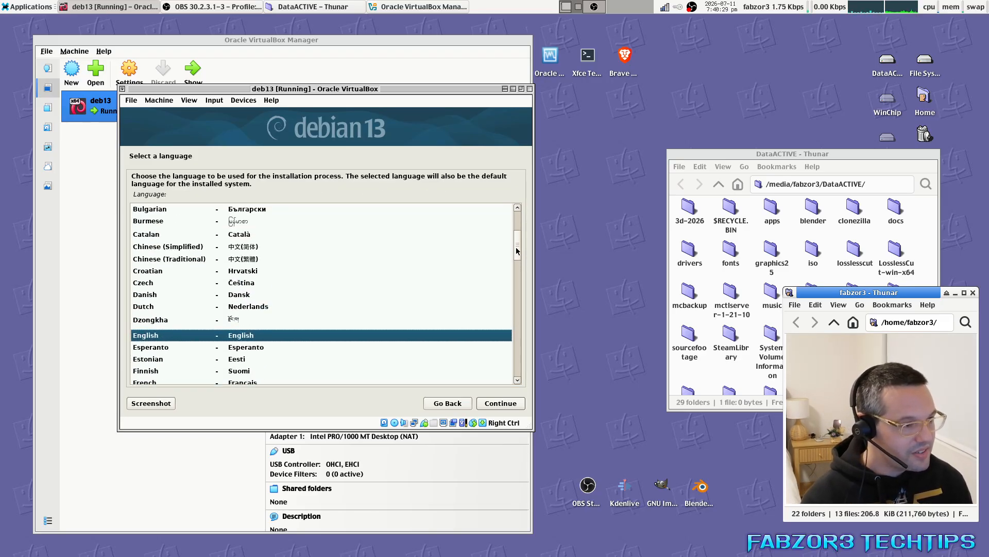
click(498, 402)
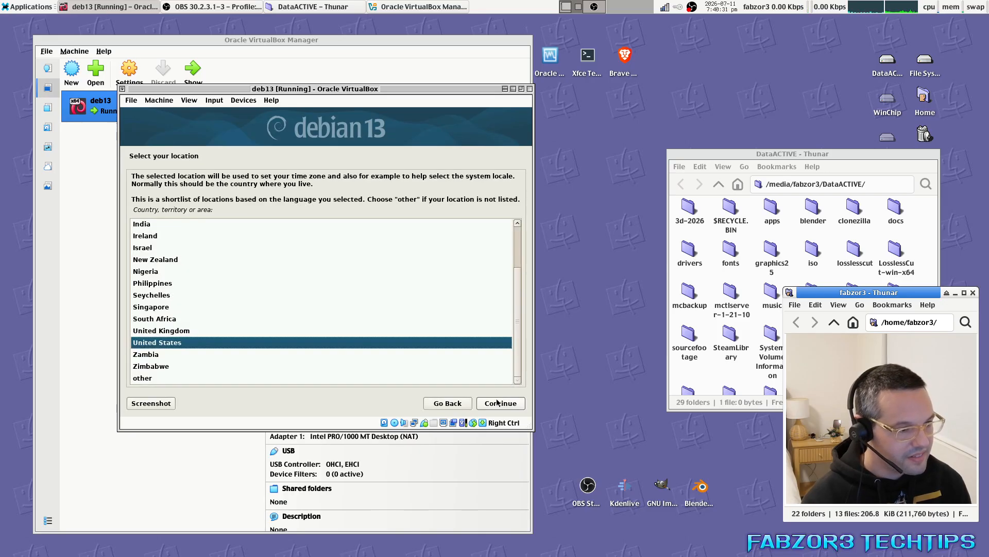
drag(518, 276, 518, 240)
click(176, 233)
click(501, 404)
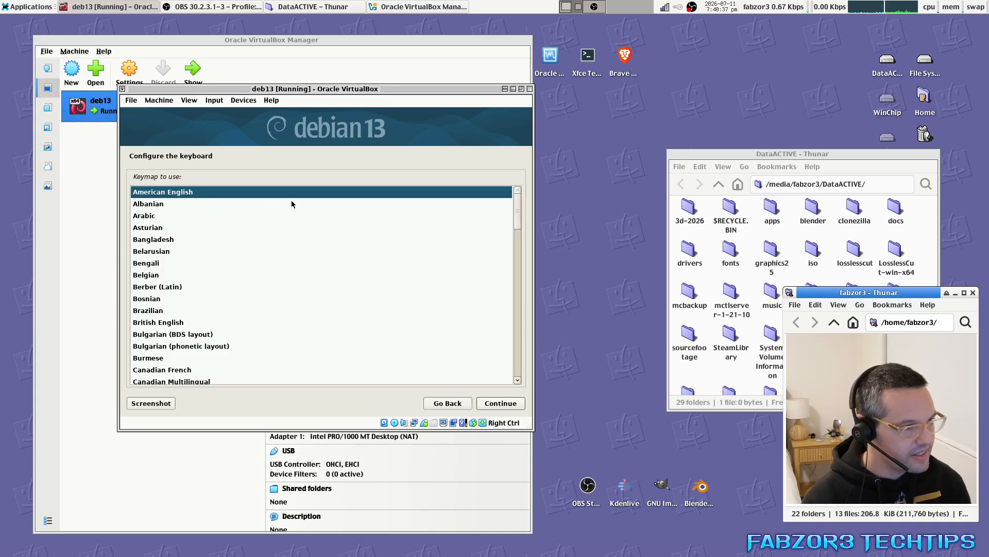
click(500, 403)
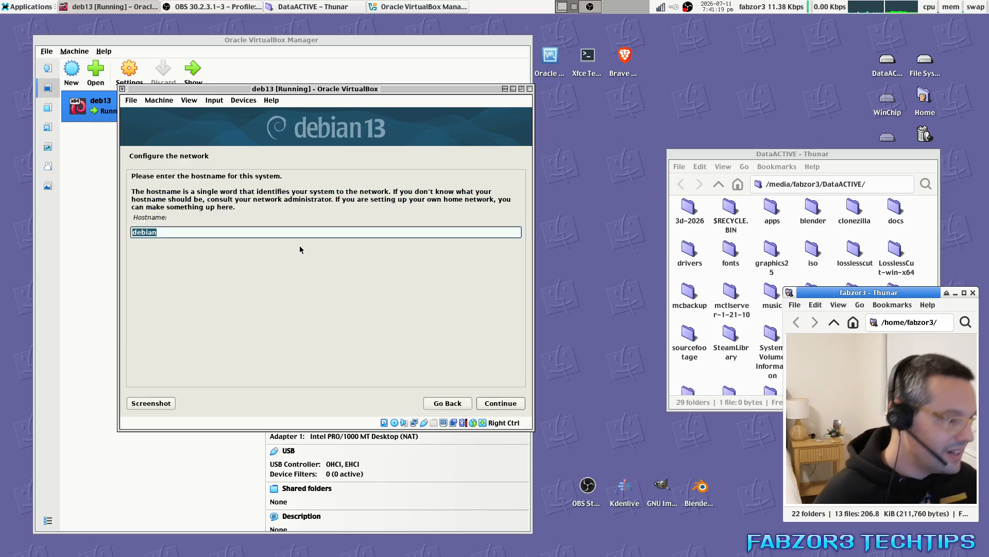
Enter hostname 'testboxdeb' and continue with the domain name left blank.
text(t)
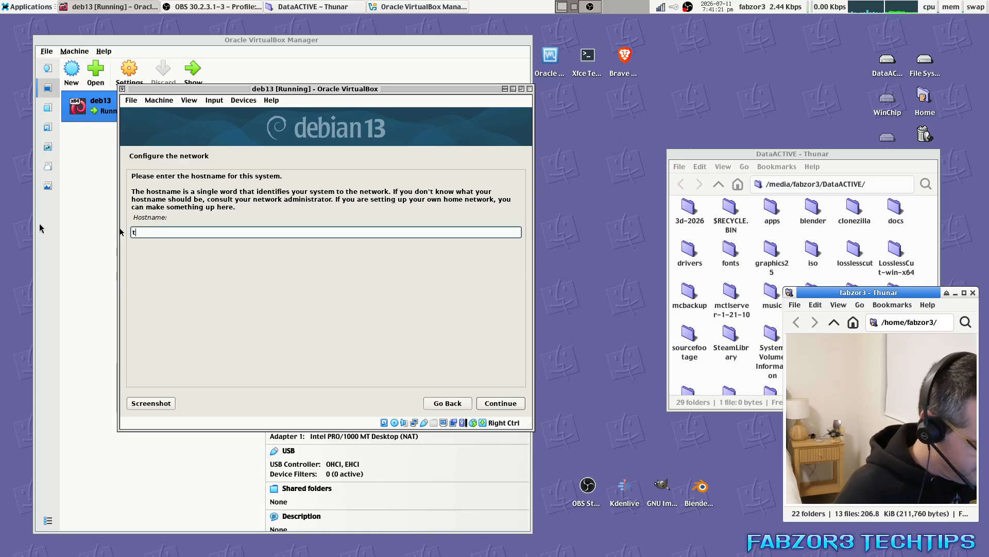
text(estboxdeb)
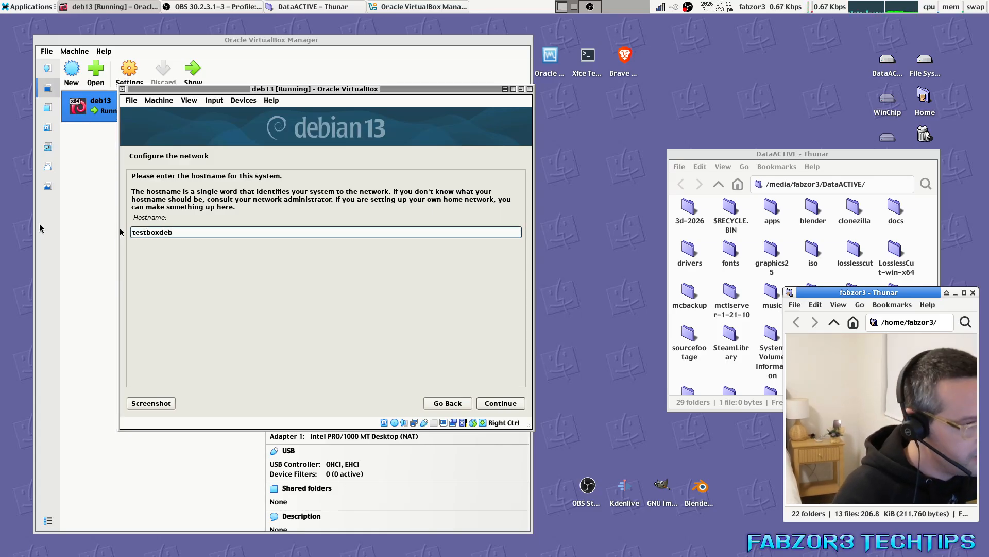
click(501, 403)
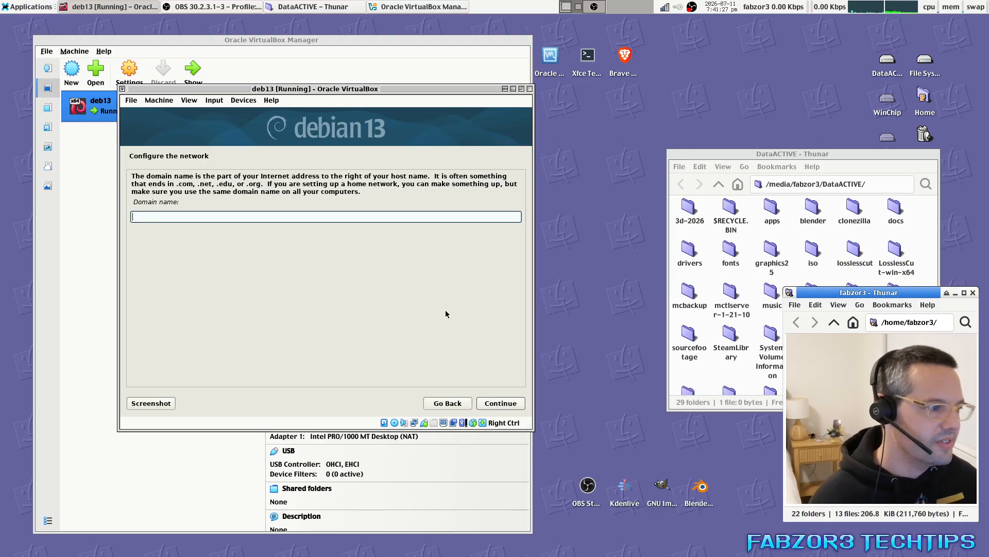
click(499, 403)
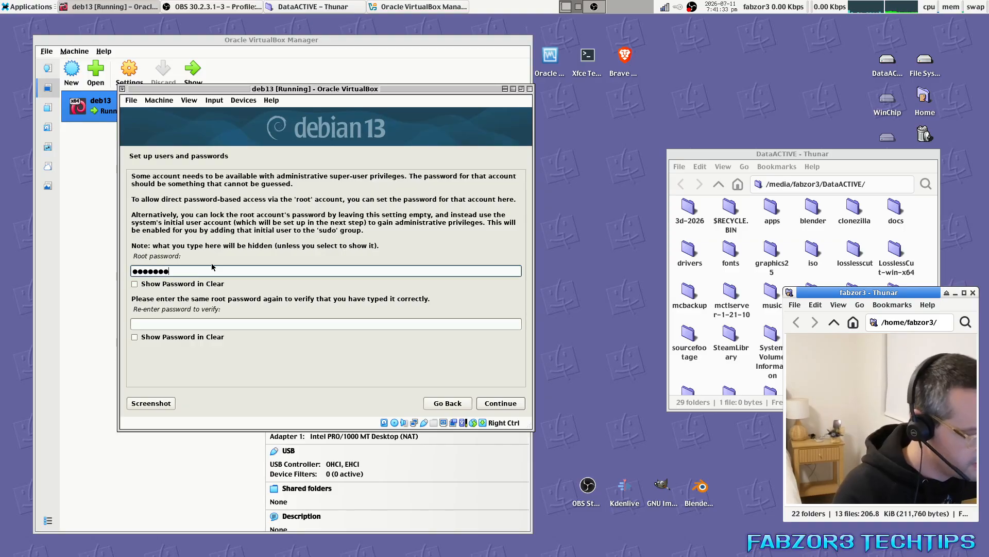
Finish entering the root password and confirm it.
text(x)
key(Tab)
key(Tab)
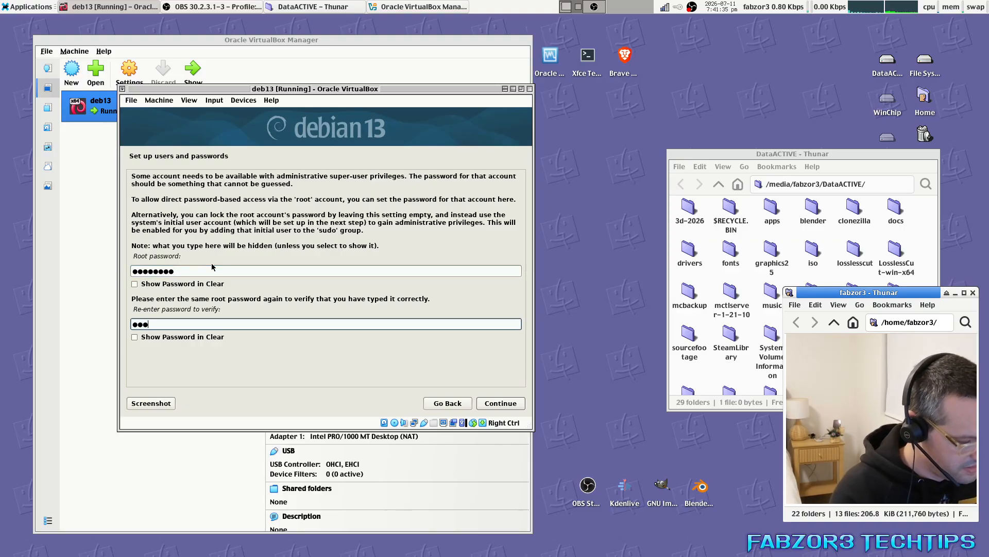
text(xxxxxxxx)
key(Return)
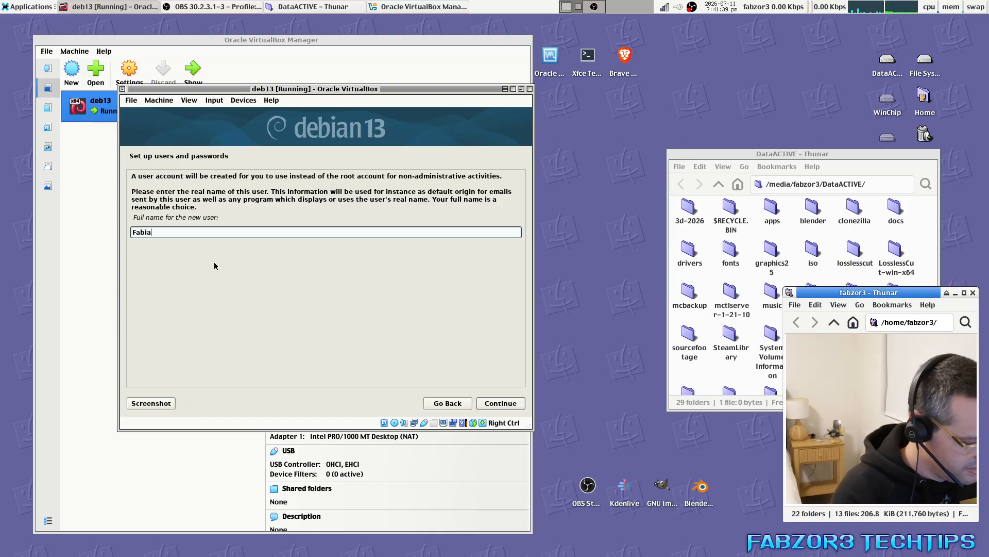
Enter the new user's full name and account username.
text(Fabiano the Magn)
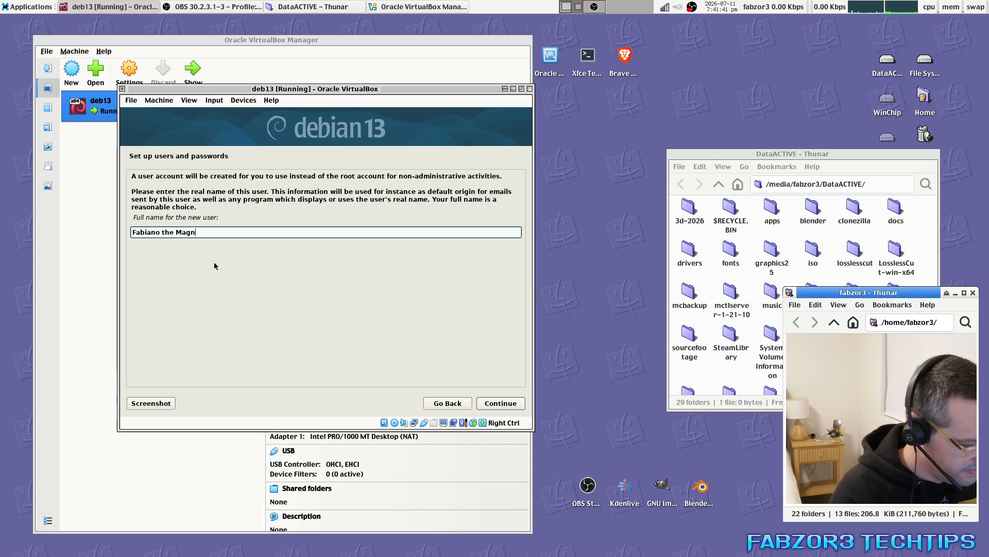
text(ificent)
key(Return)
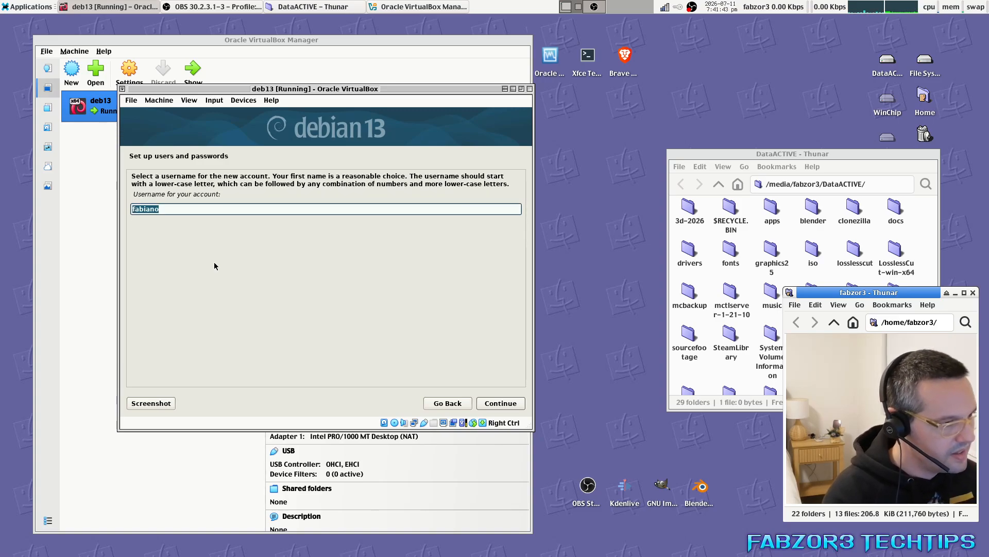
text(fa)
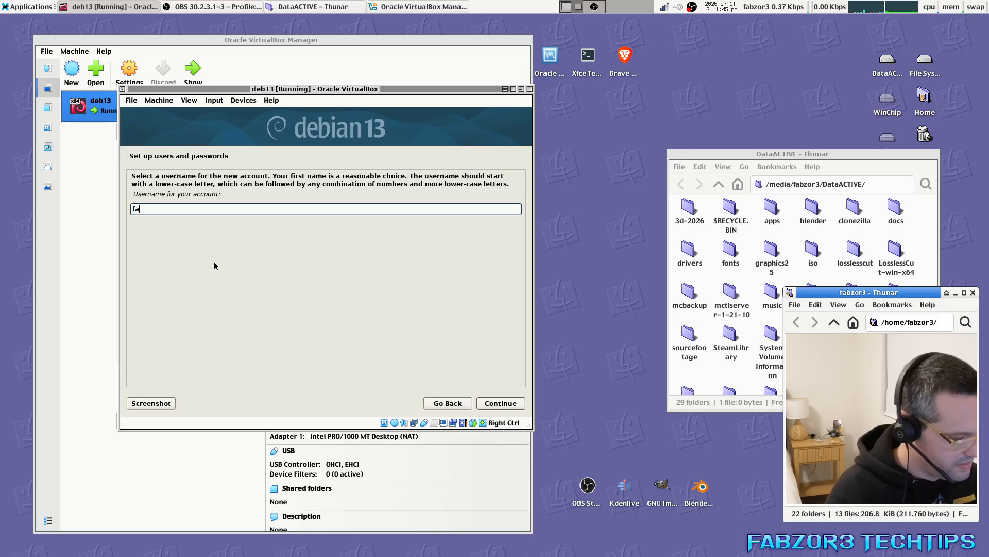
key(Return)
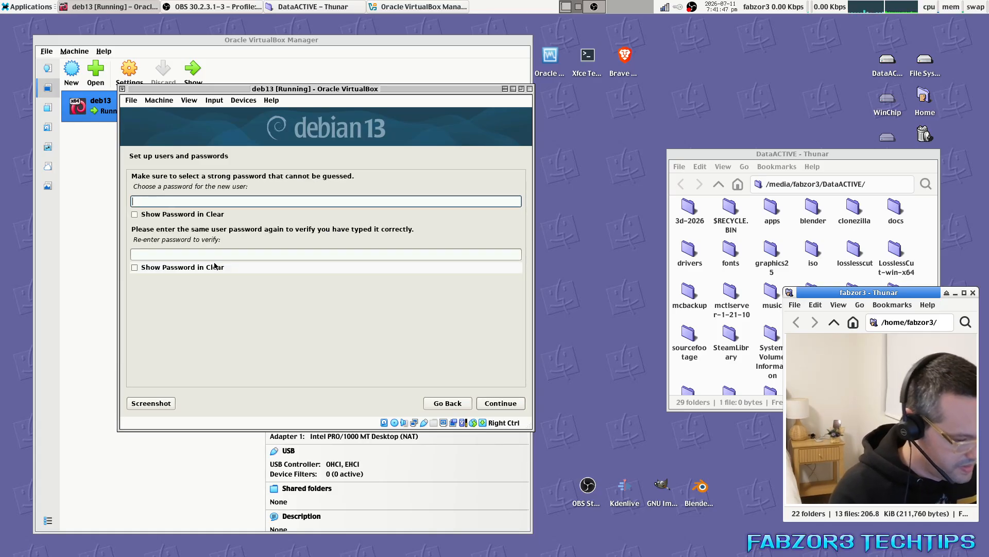
Set and verify the user password, then select New South Wales as the time zone.
text(●●●●●●●●)
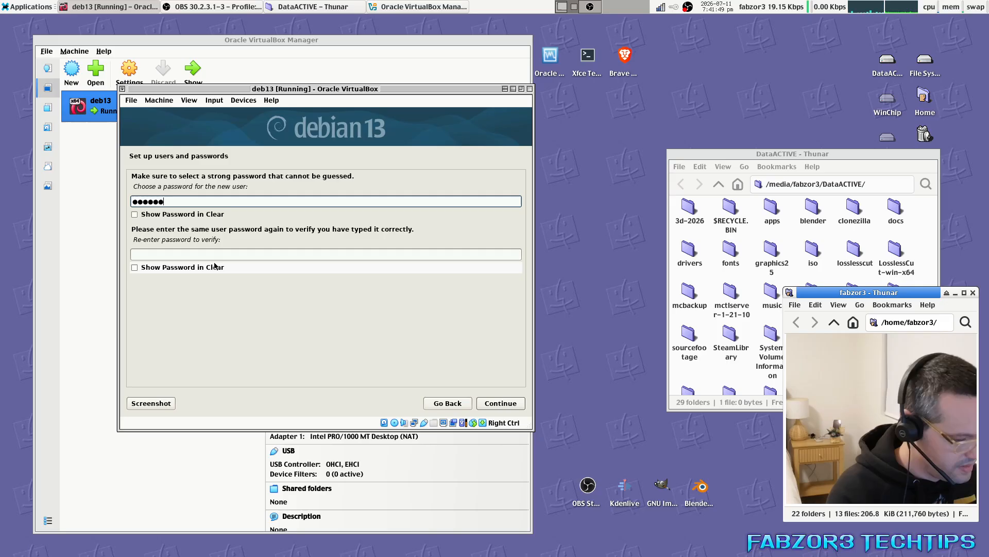
key(Tab)
key(Tab)
key(Tab)
key(shift+Tab)
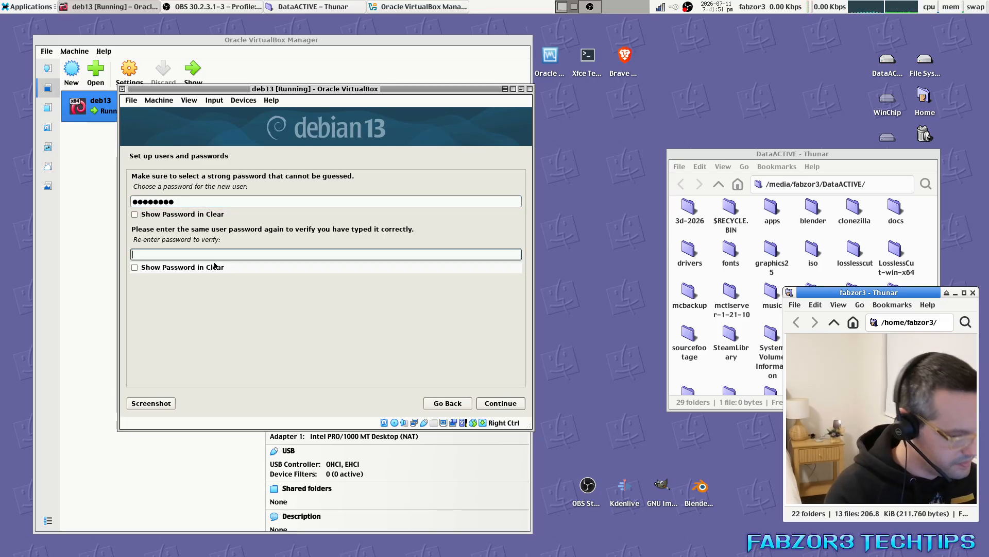
text(●●●●●)
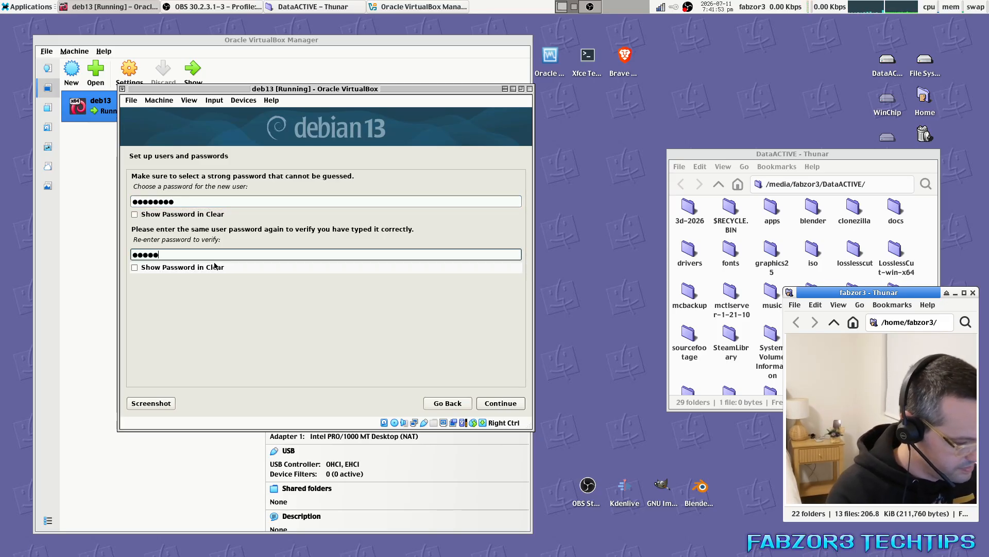
text(●●●)
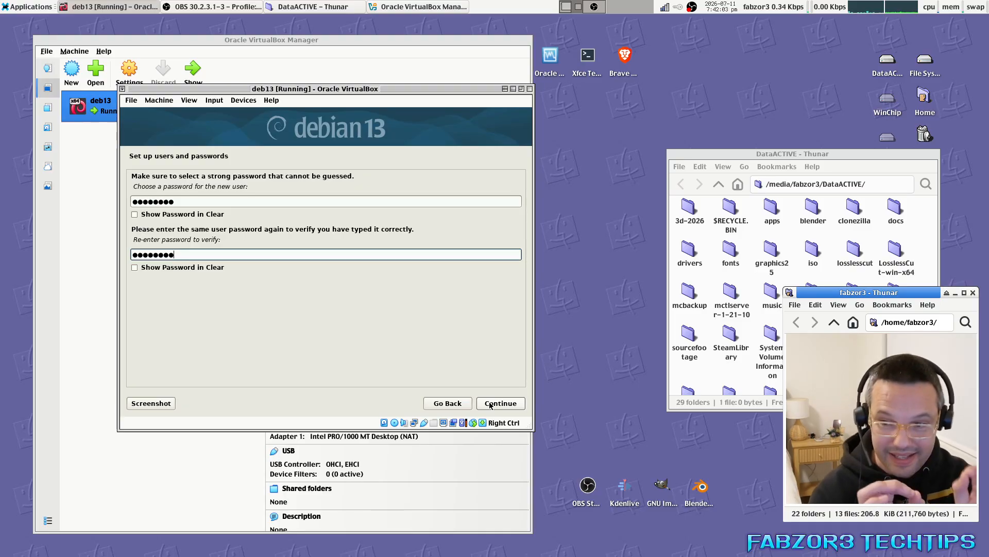
click(508, 406)
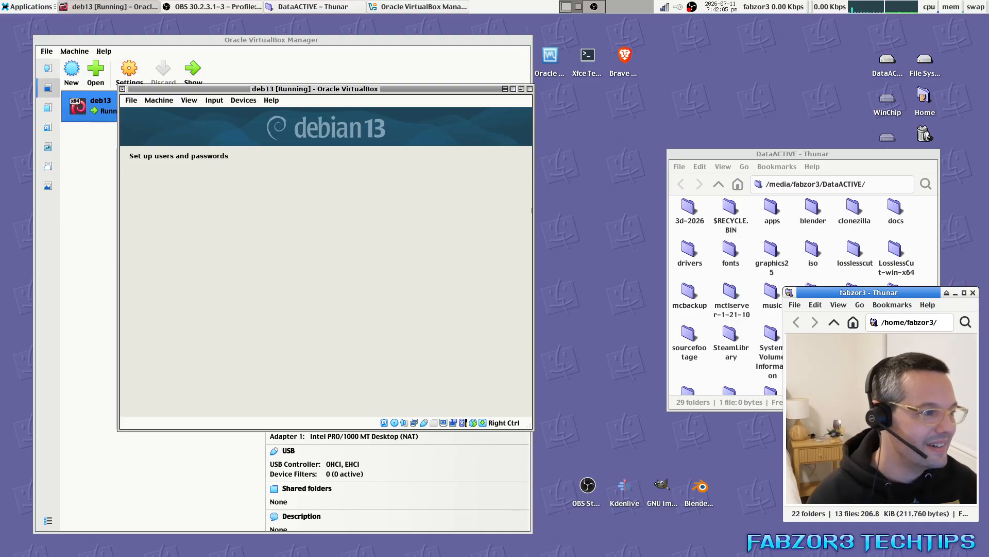
key(Down)
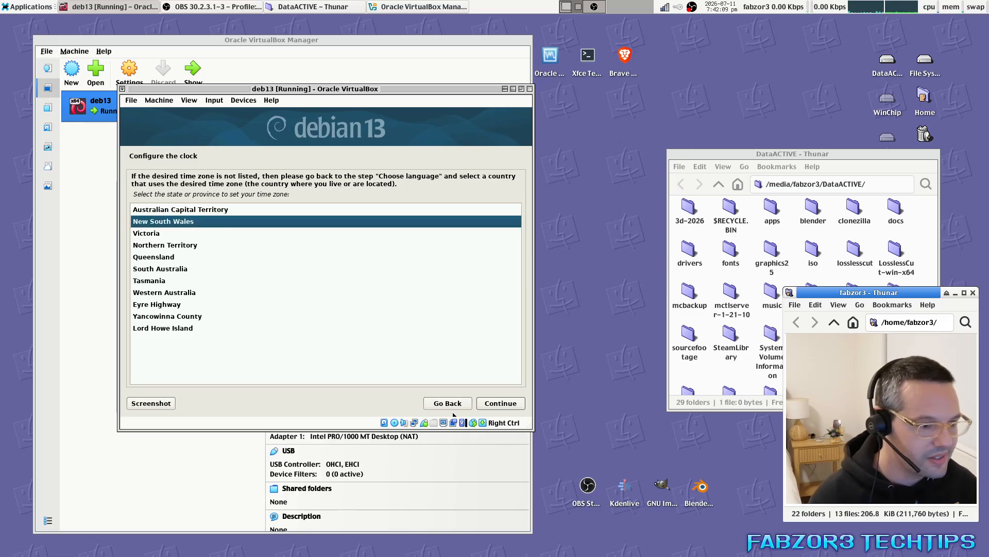
Confirm the New South Wales time zone and close VirtualBox Manager and the DataACTIVE folder window.
click(491, 405)
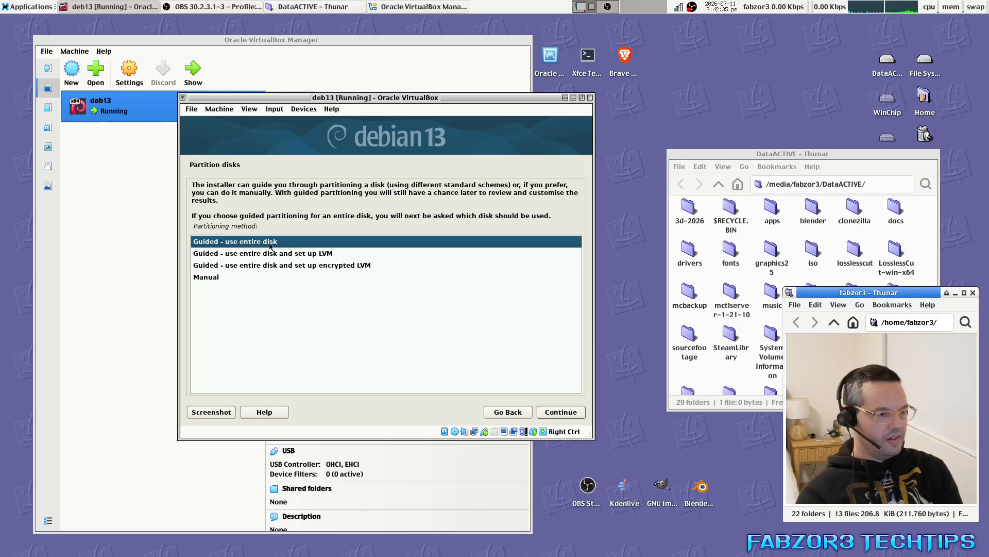
click(446, 58)
click(502, 41)
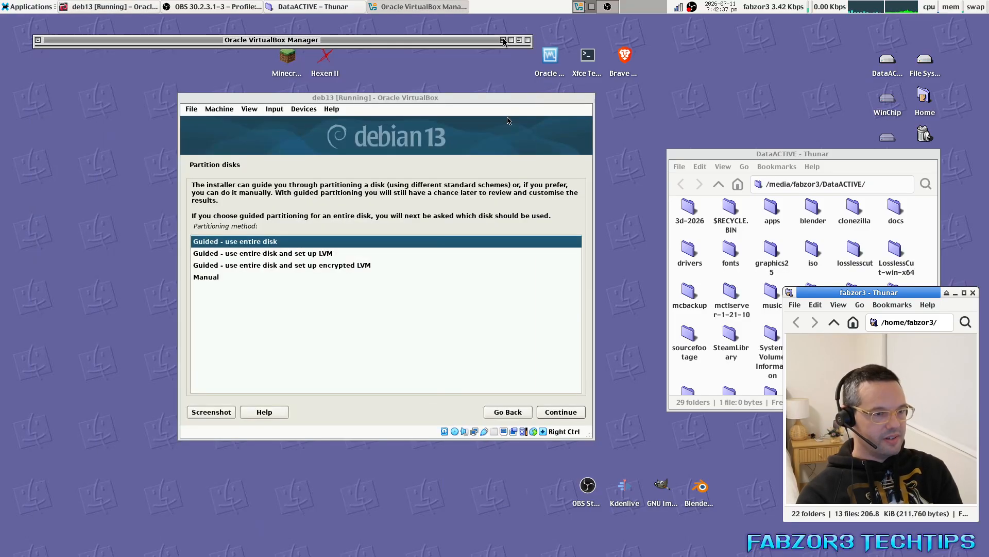
click(503, 40)
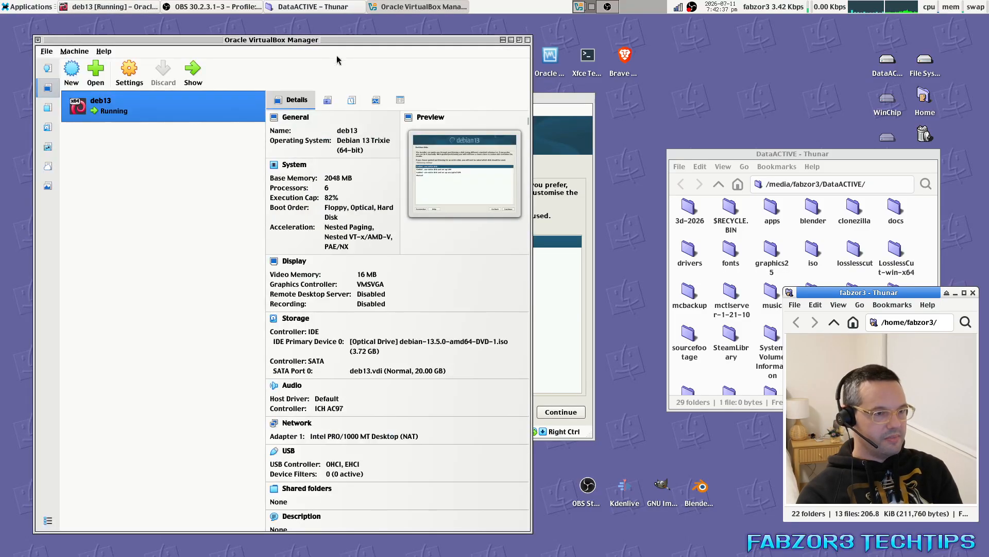
click(527, 40)
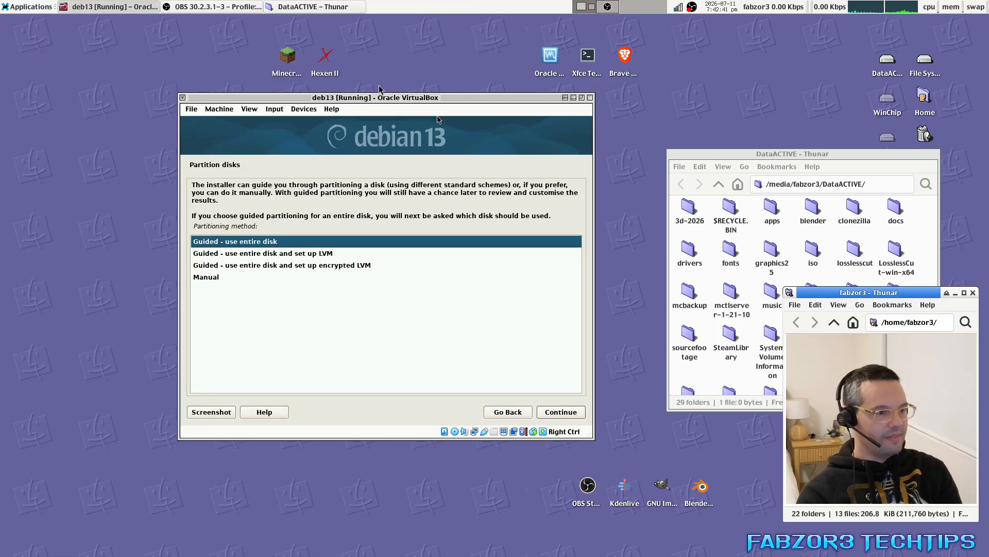
click(926, 161)
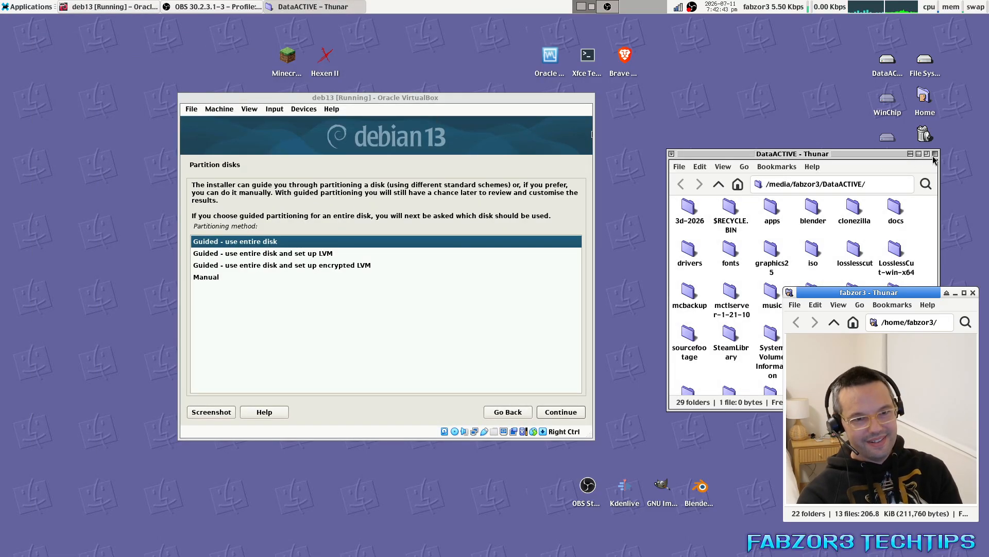
click(936, 153)
drag(417, 97, 487, 116)
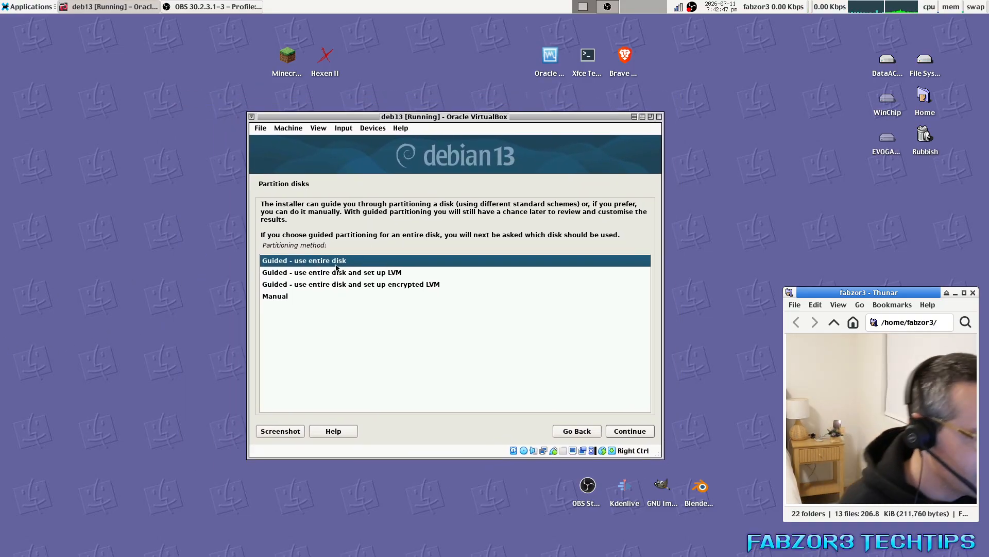
Partition the VBOX HARDDISK guided, entire disk, all files in one partition, and write changes.
click(630, 431)
click(442, 242)
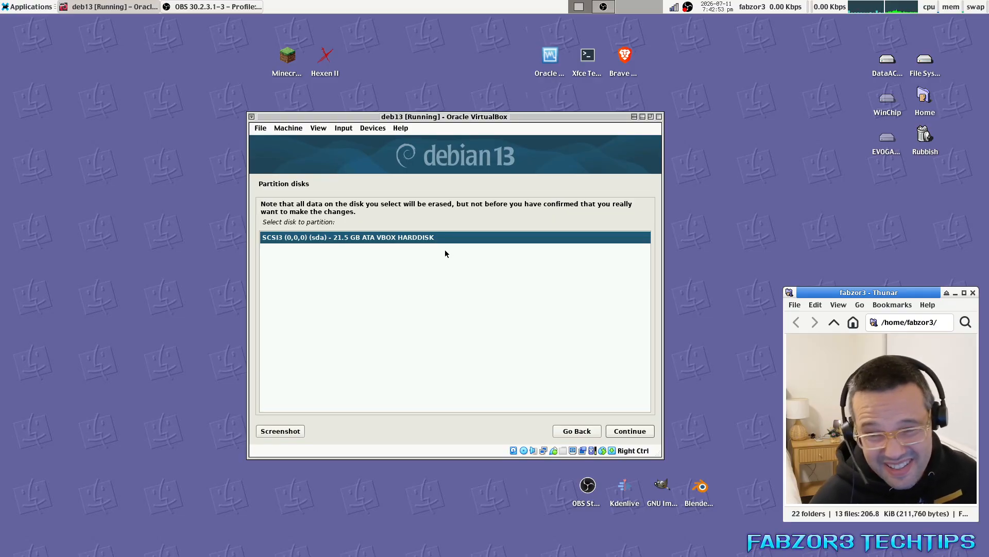
click(627, 432)
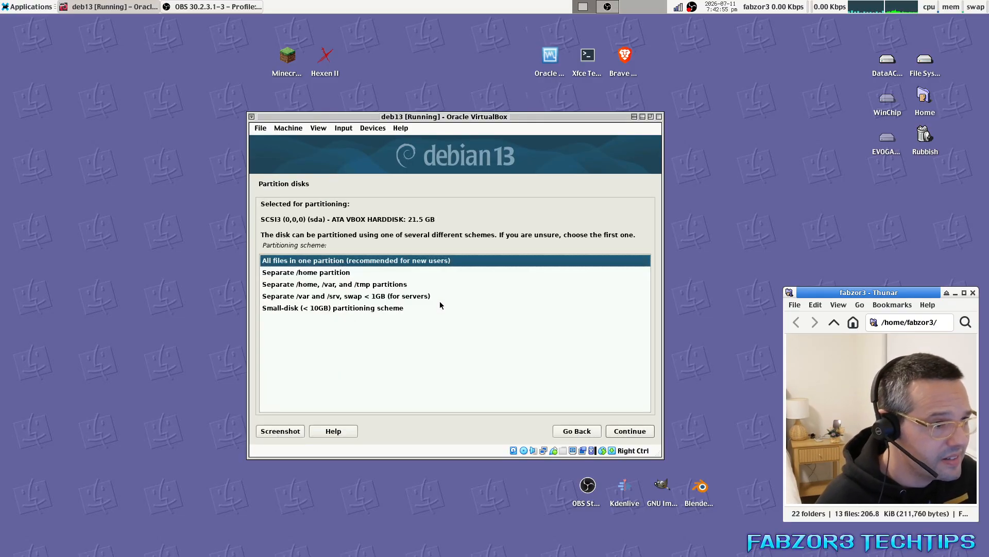
click(360, 265)
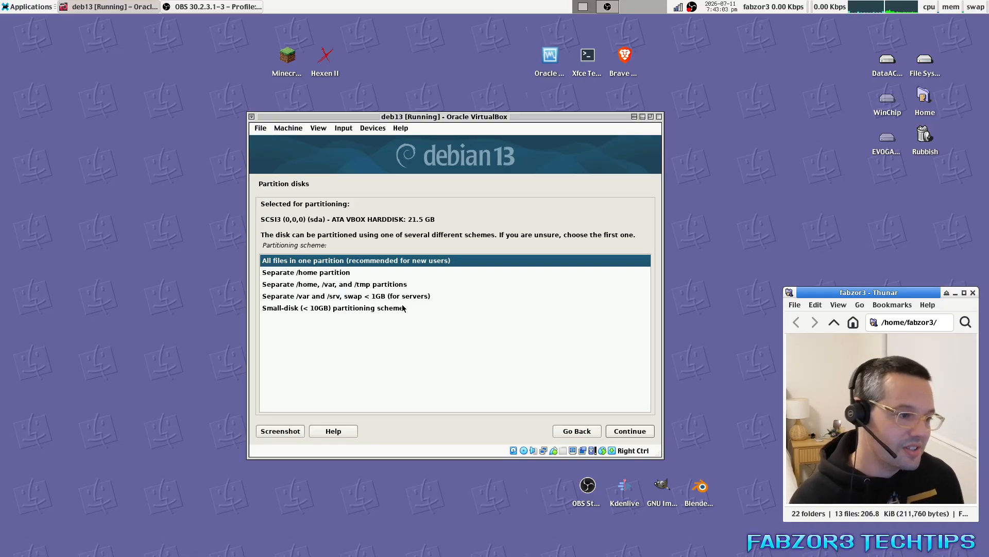
click(628, 432)
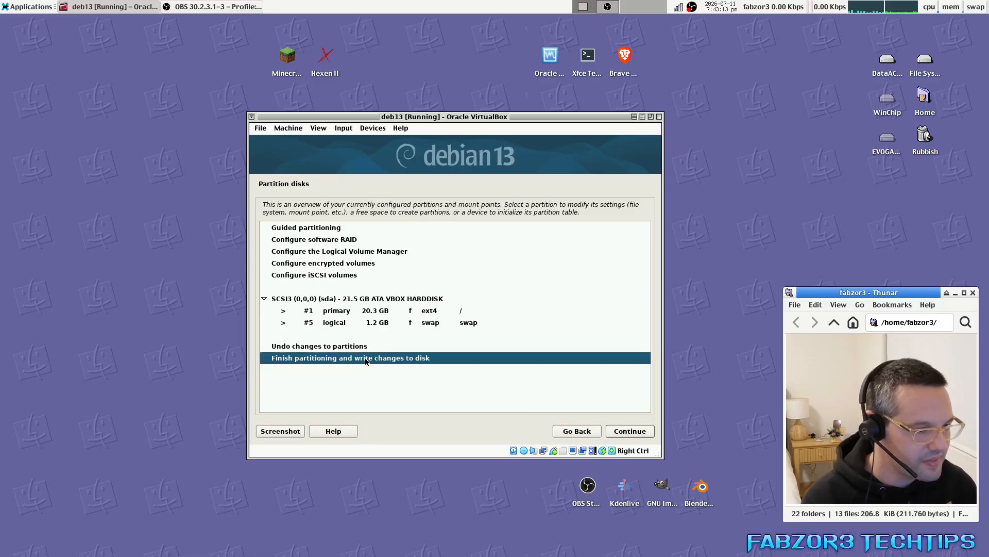
click(628, 431)
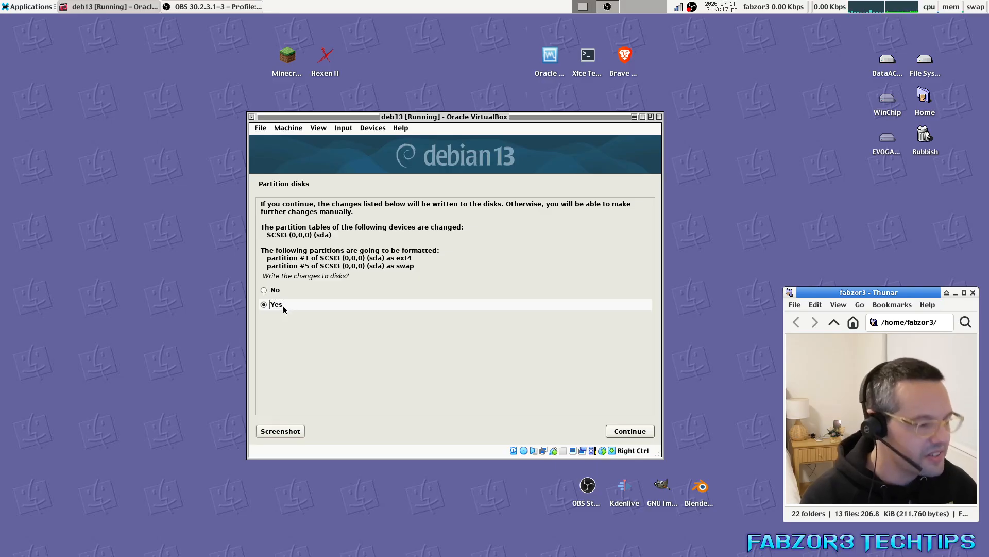
click(631, 433)
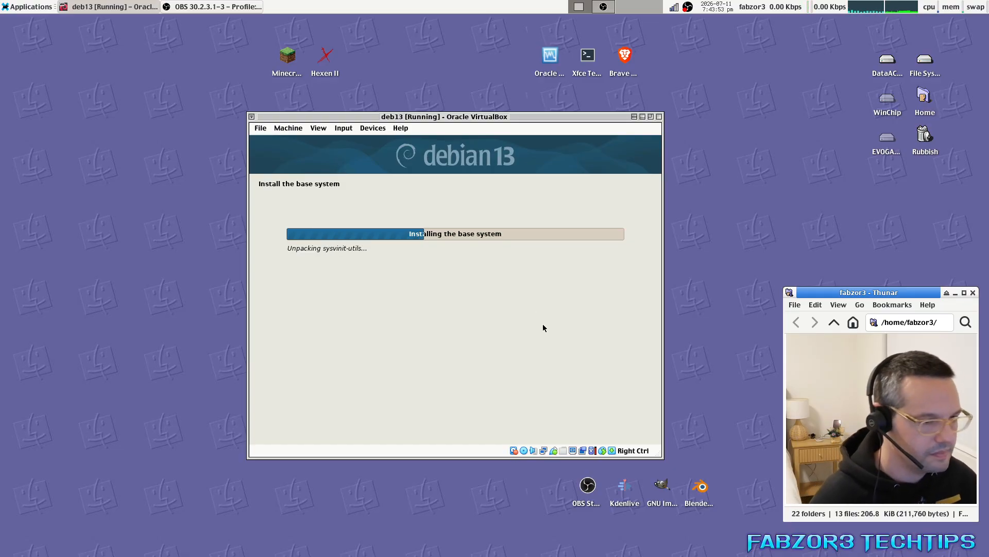
Move the VM window left and launch Brave from the desktop, unmaximized.
drag(543, 324, 320, 323)
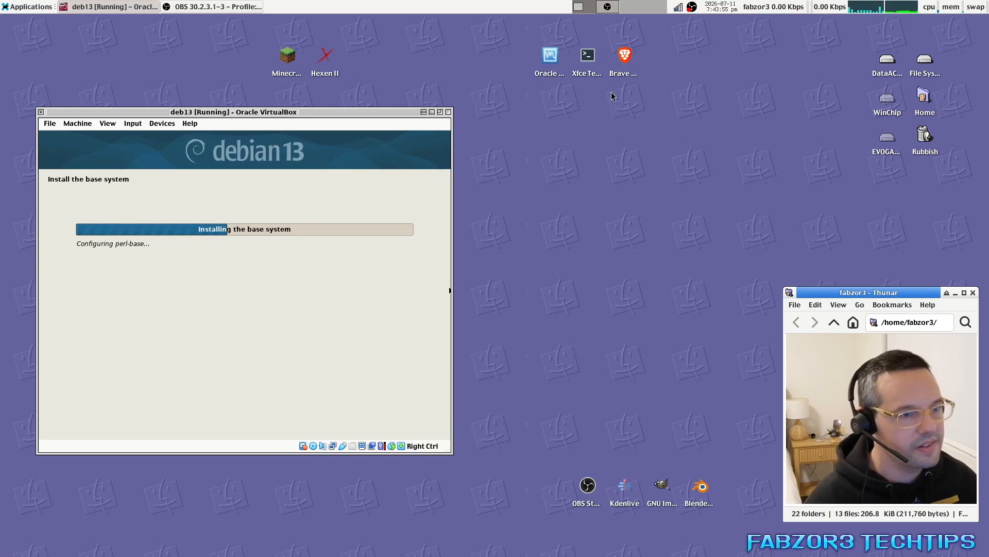
double_click(624, 58)
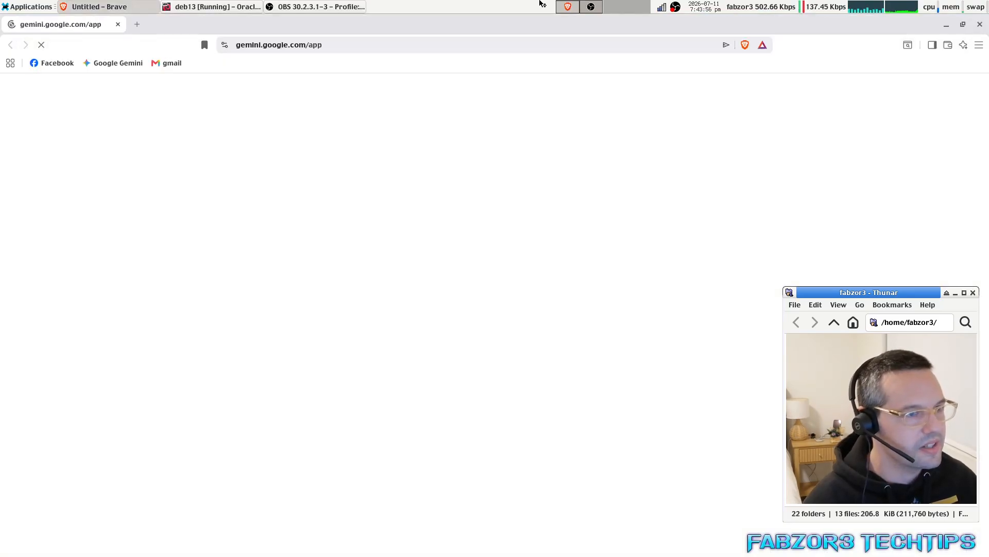
drag(526, 24, 536, 60)
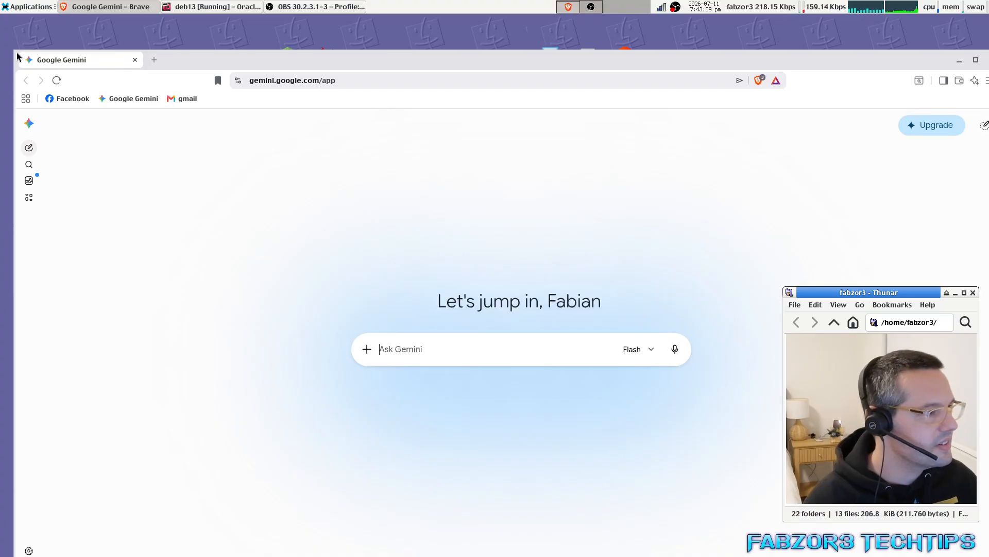
Resize Brave beside the VM and search for 'kde screenshots'.
drag(16, 52, 500, 222)
drag(702, 320, 680, 178)
click(640, 99)
text(kde)
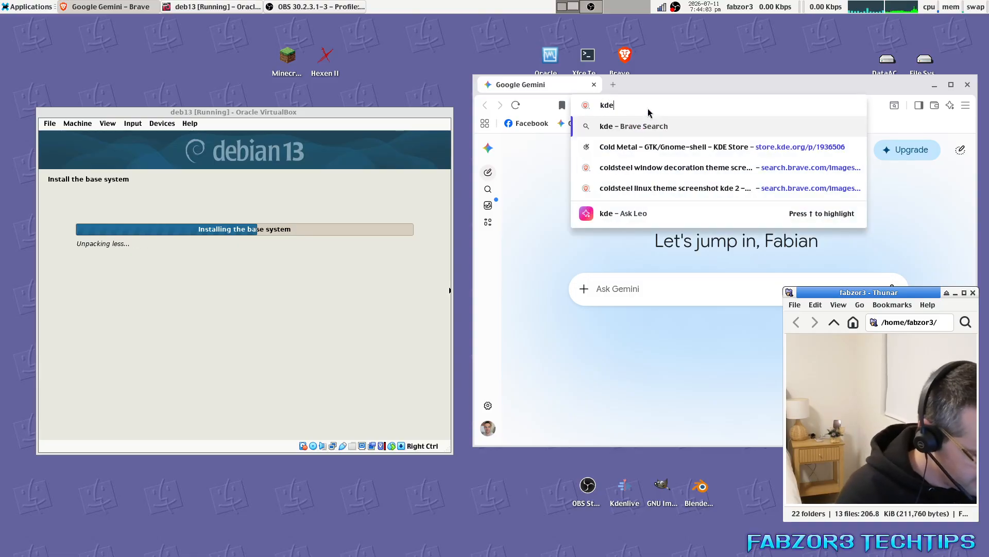
text( screenshots)
key(Return)
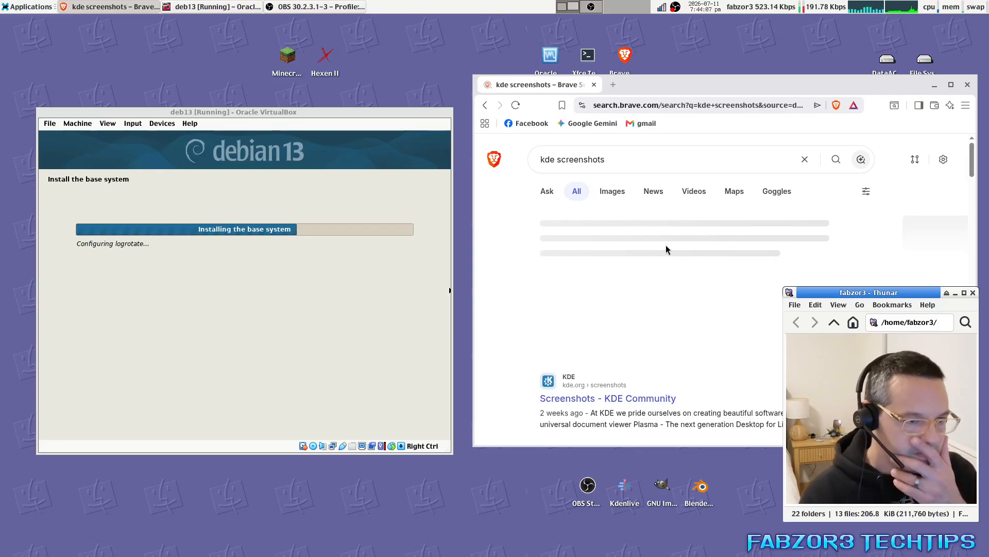
Browse kde screenshots image results, view the maketecheasier article, then return to the results.
click(605, 192)
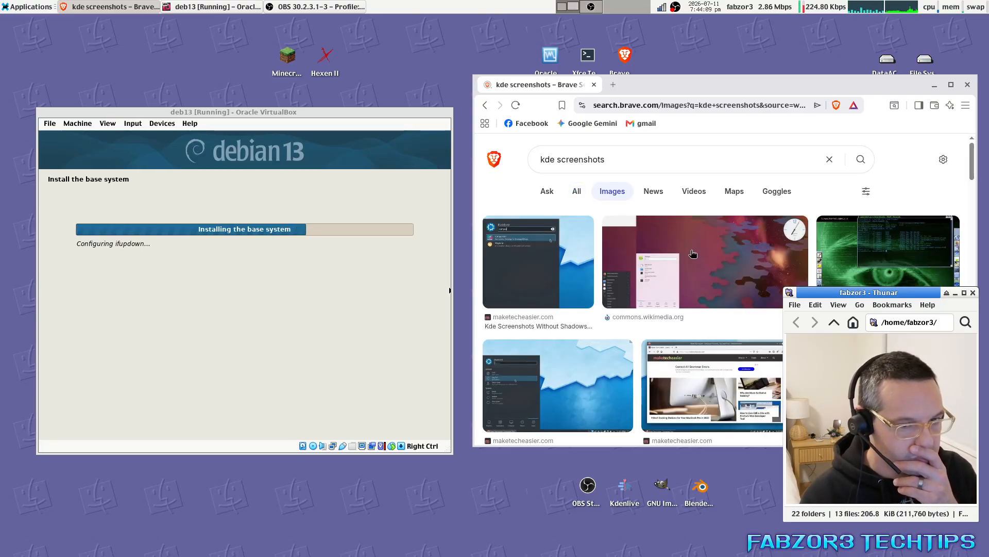
scroll(664, 279, down, 1)
click(664, 278)
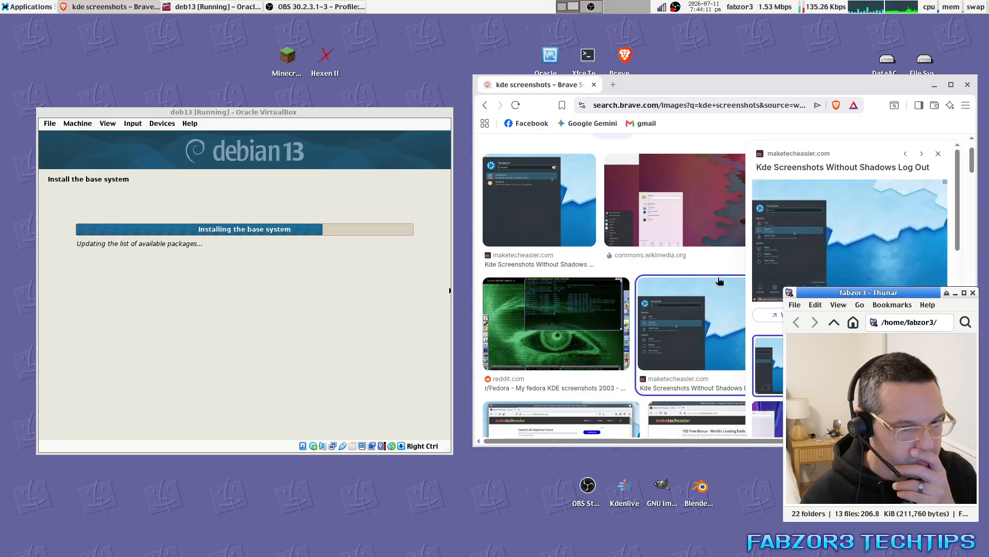
scroll(664, 279, up, 1)
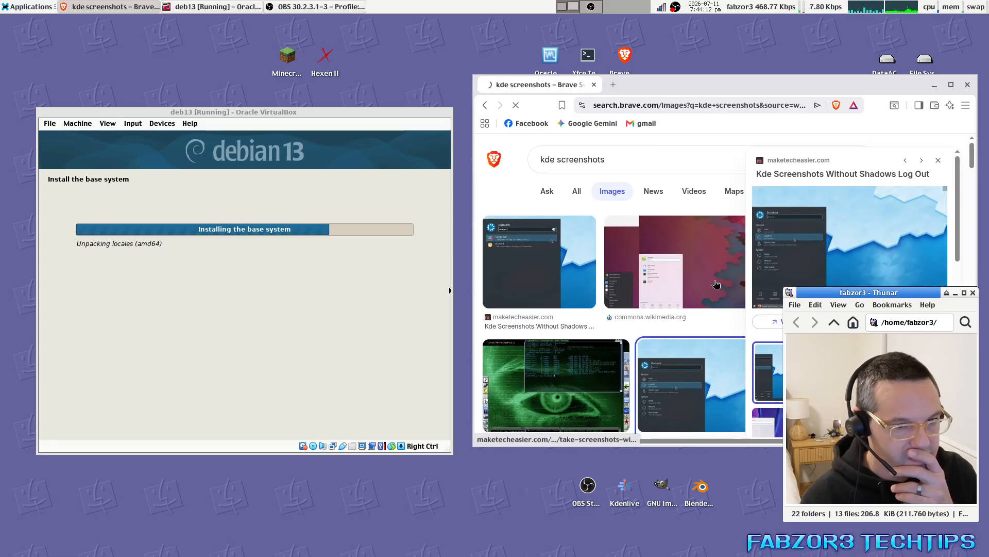
click(841, 274)
scroll(772, 300, down, 5)
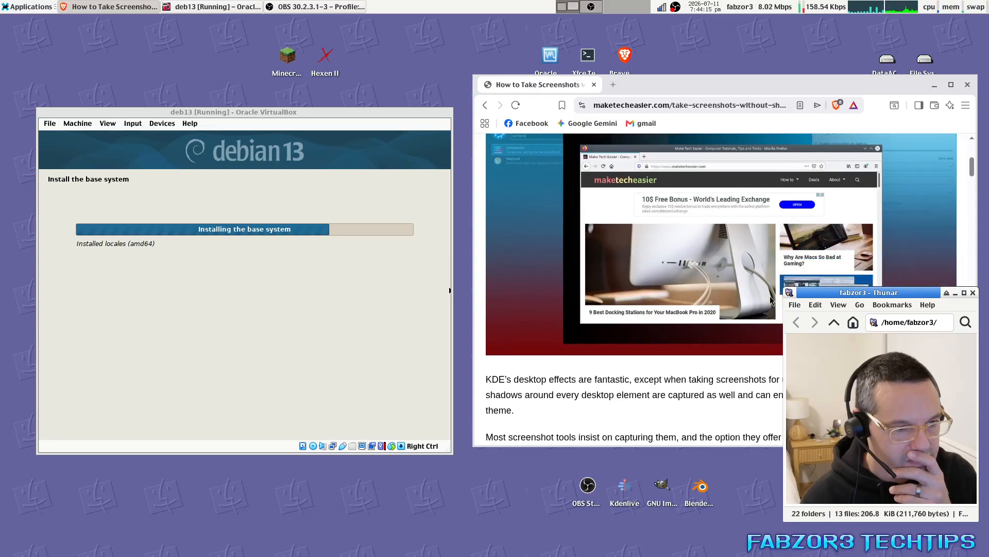
scroll(571, 223, up, 3)
scroll(571, 223, down, 1)
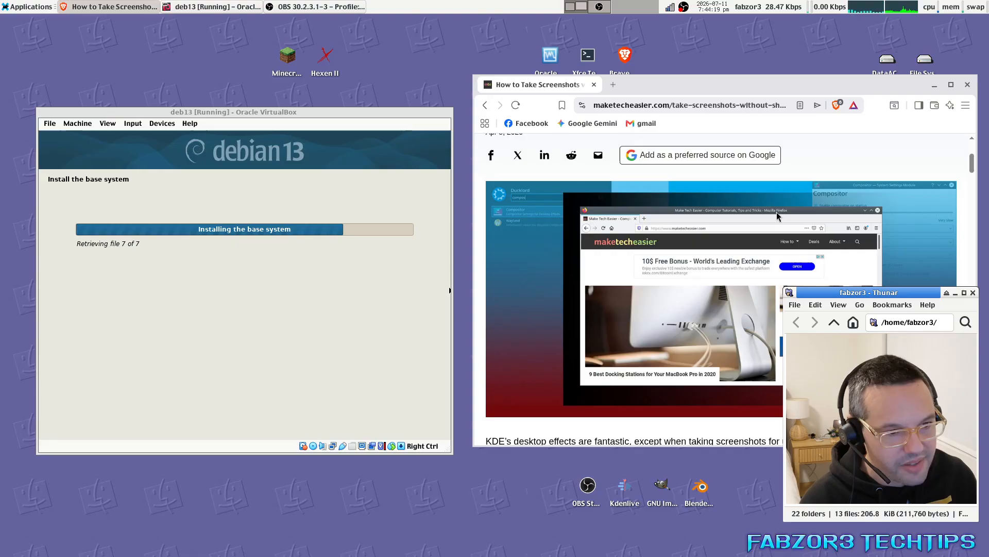
click(485, 105)
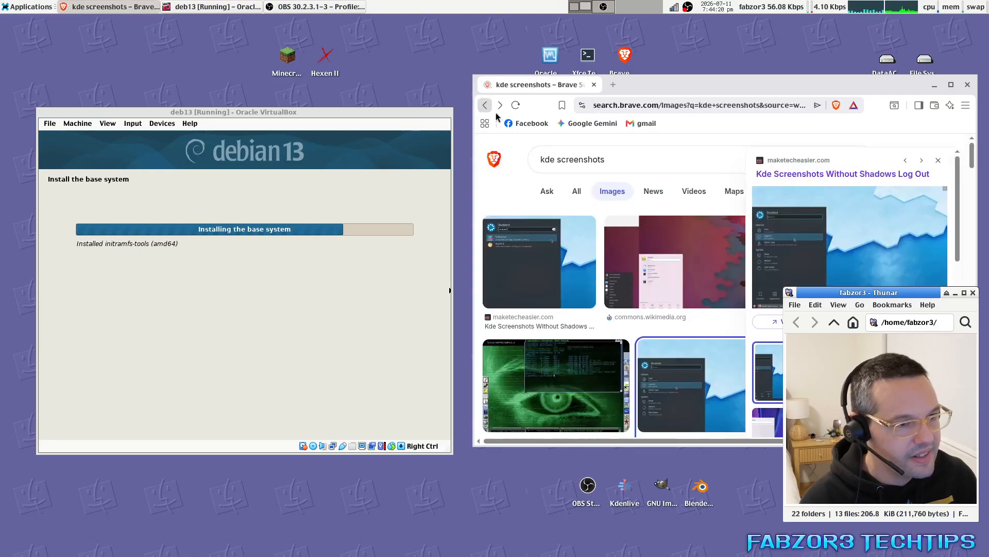
Change the query to 'xfce4 screenshots' and open the wiki.debian.org ScreenShots page.
double_click(546, 157)
text(xf)
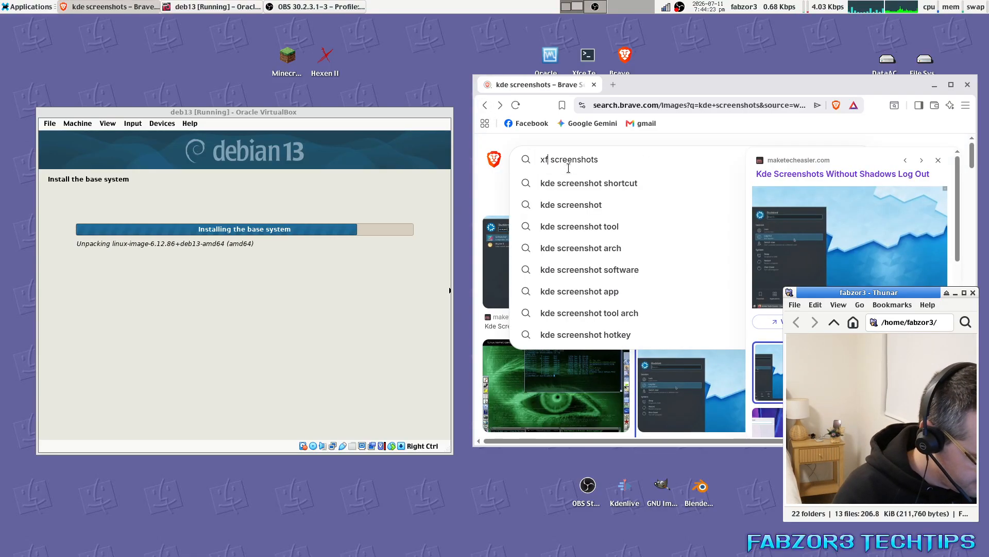
text(ce4)
key(Return)
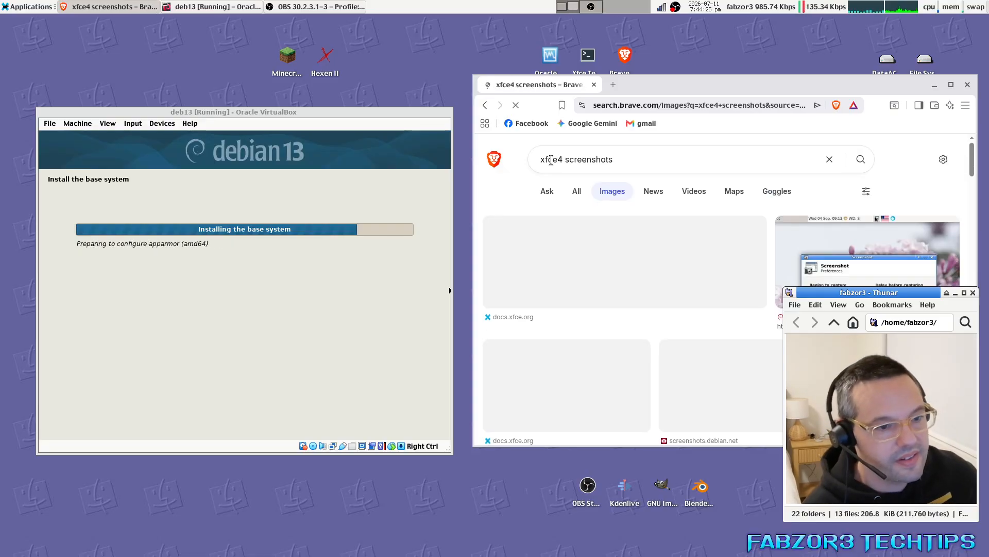
click(838, 267)
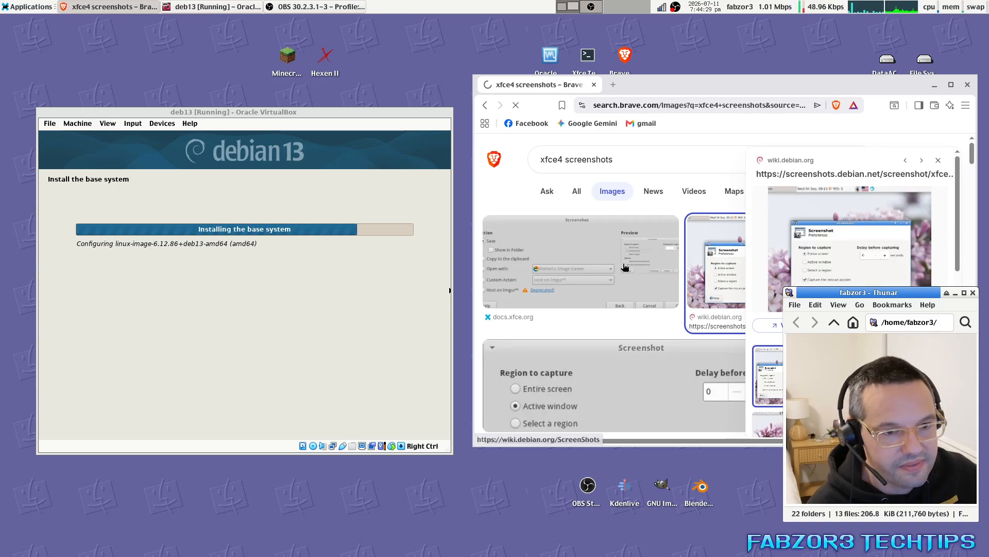
click(829, 250)
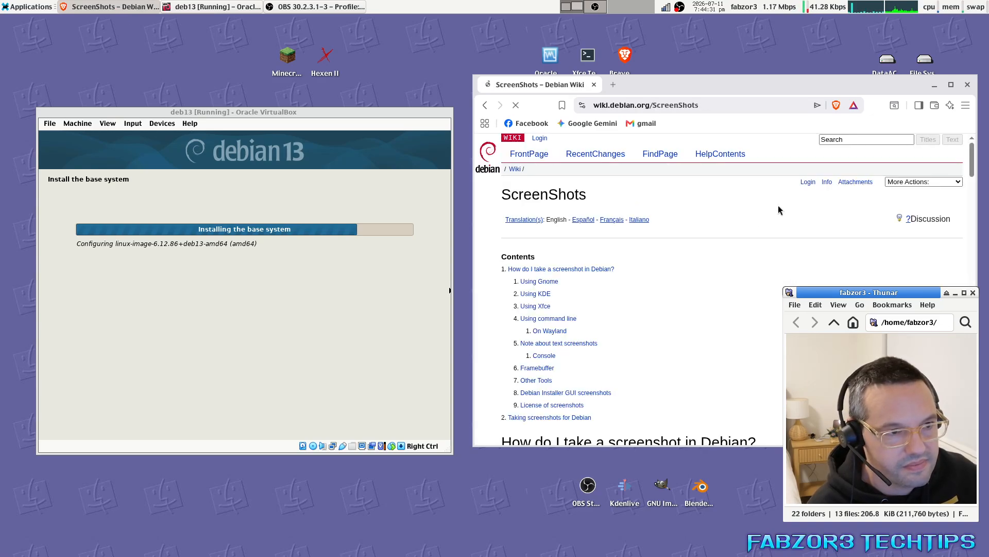
Scroll through the Debian Wiki ScreenShots page and read its Using Gnome section.
scroll(609, 307, down, 6)
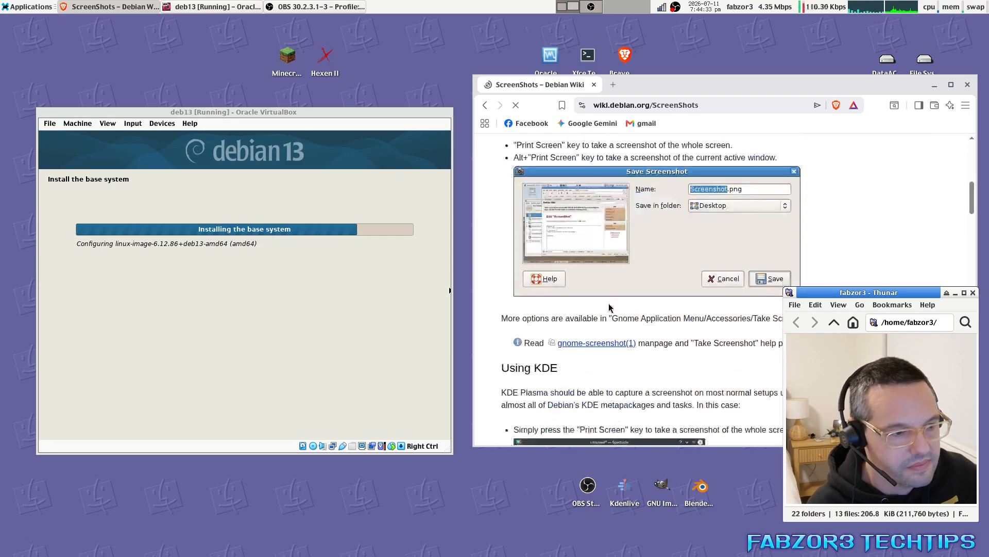
scroll(684, 250, down, 5)
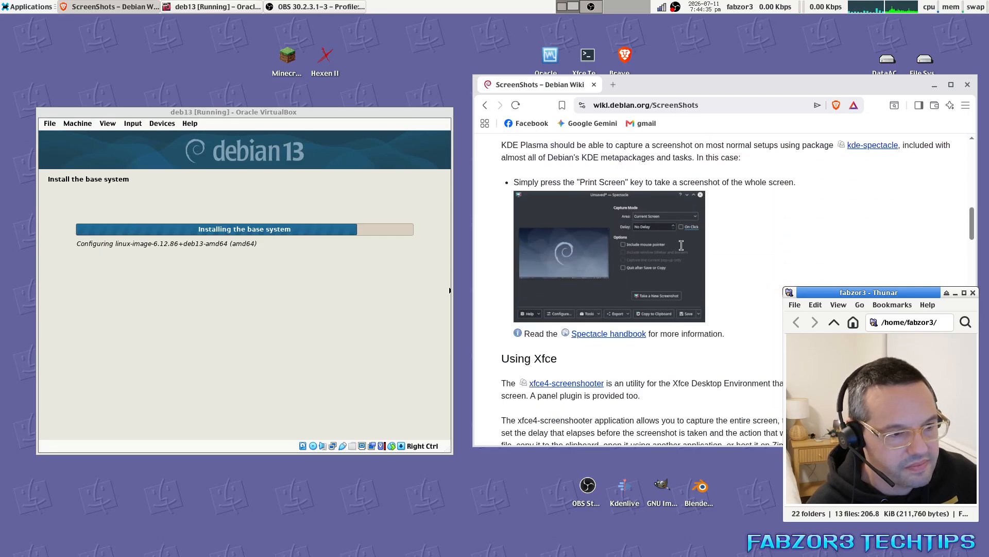
scroll(684, 250, down, 5)
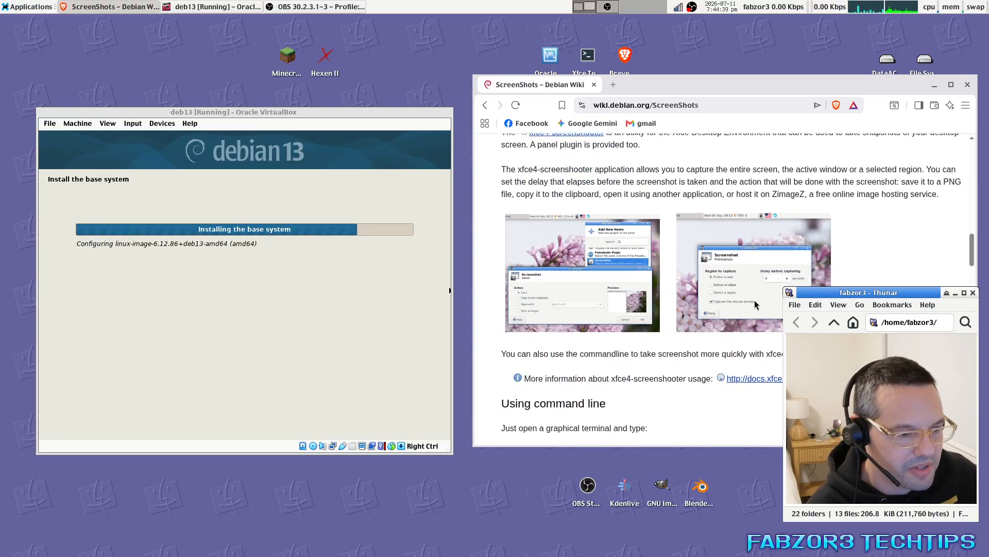
scroll(750, 301, down, 15)
scroll(753, 304, down, 3)
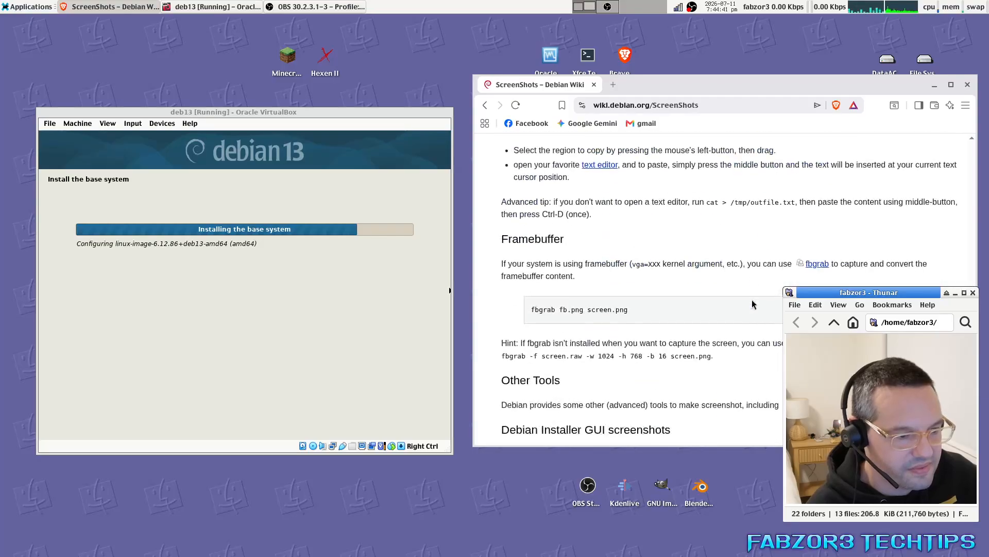
scroll(747, 320, up, 20)
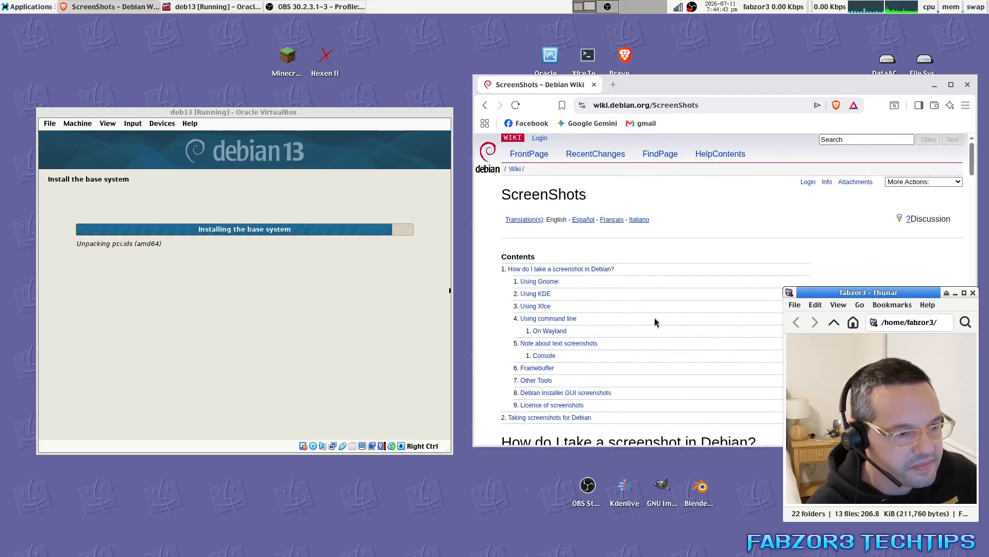
click(554, 283)
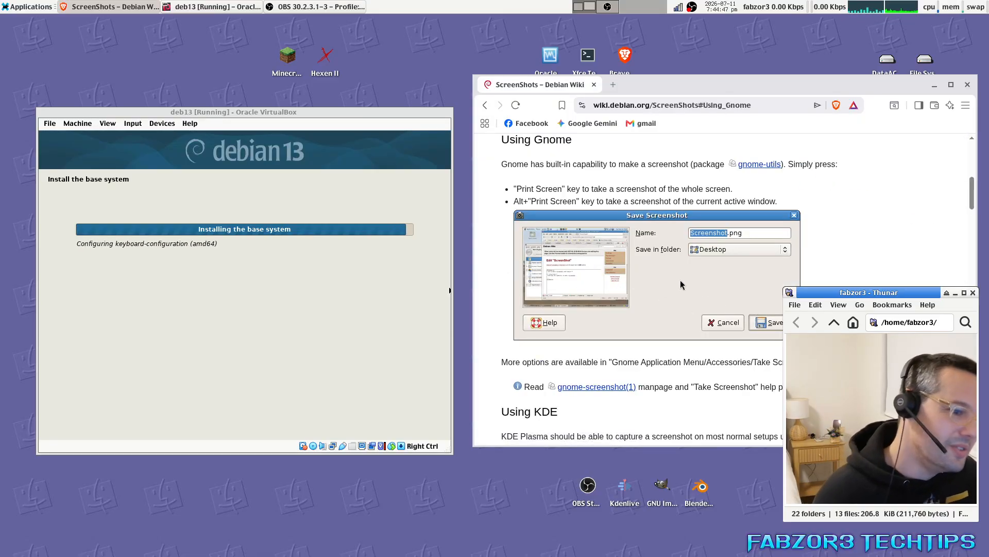
scroll(670, 299, down, 3)
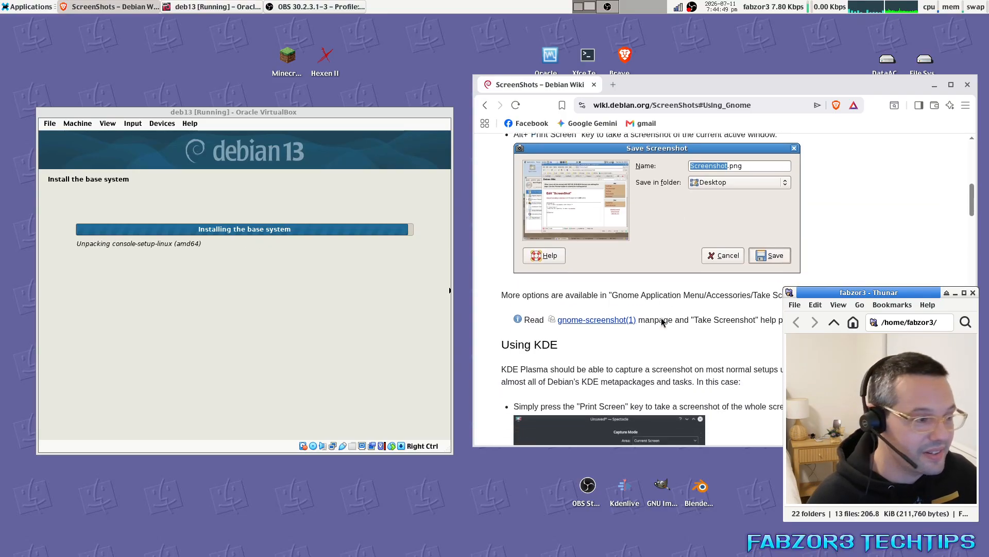
scroll(661, 322, up, 4)
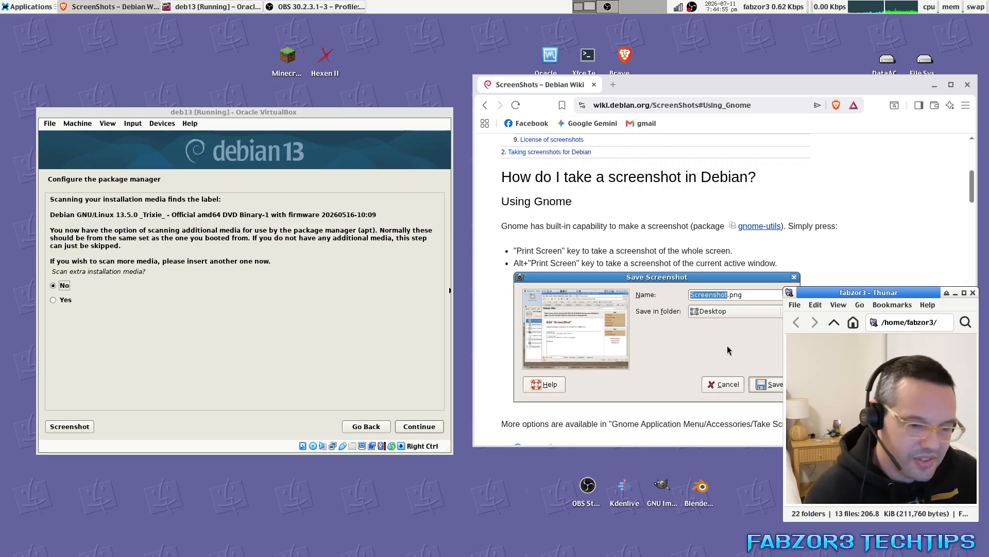
Return to the page top, read the Using Xfce section, then minimize the browser.
key(alt+Left)
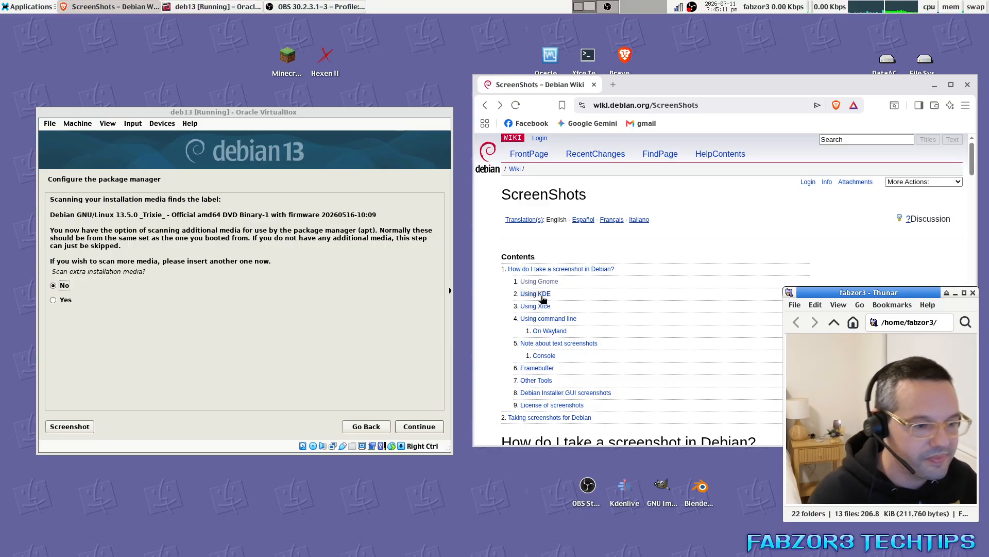
click(543, 309)
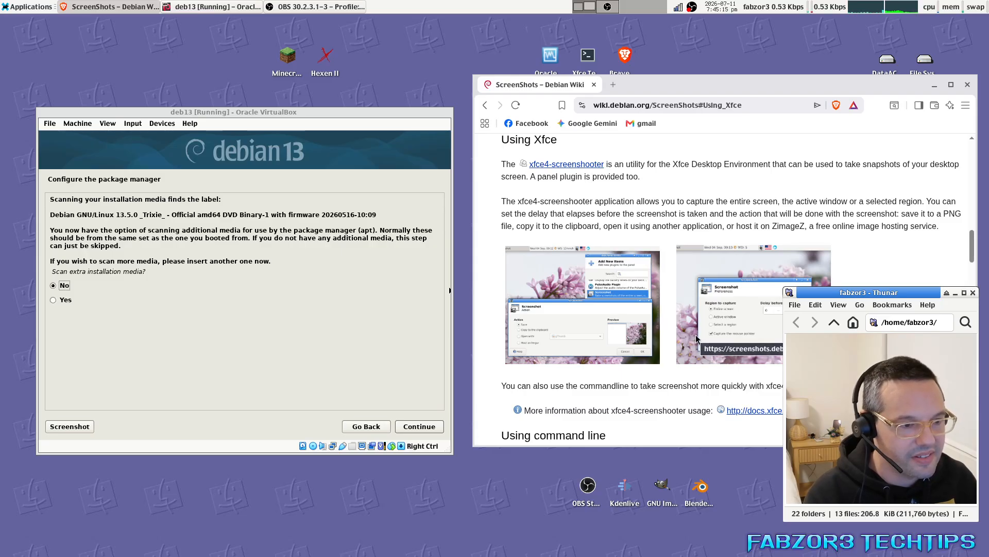
right_click(569, 306)
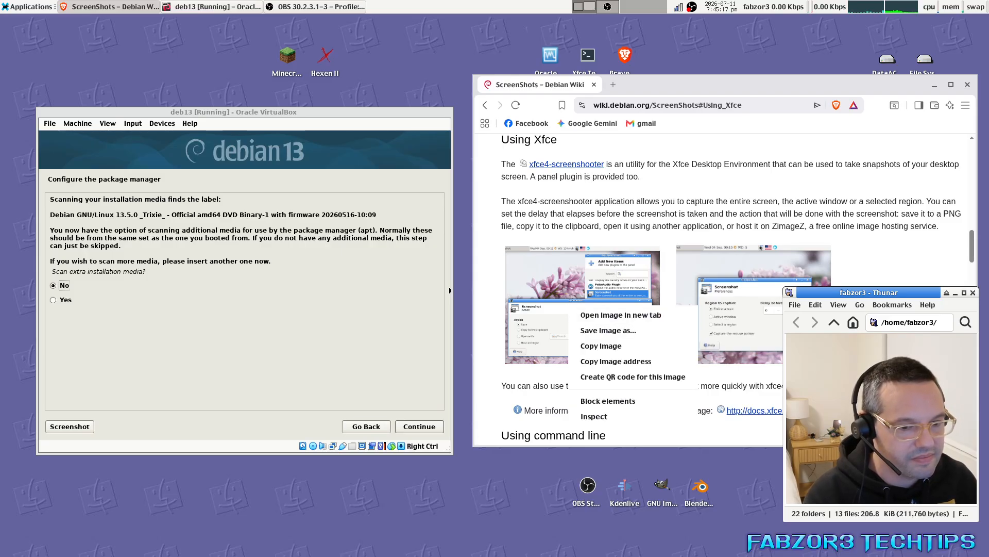
key(Escape)
key(Down)
key(Down)
key(Down)
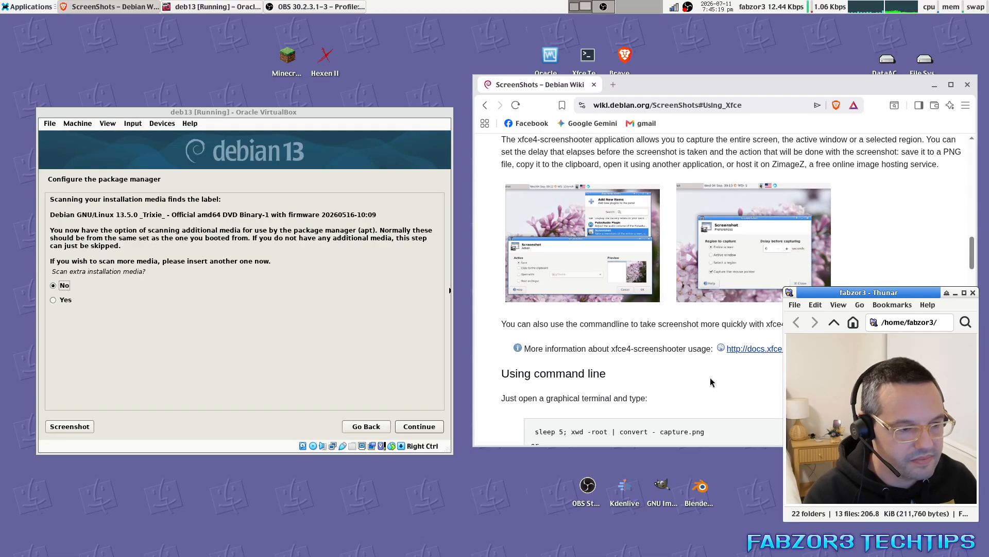
click(935, 84)
Skip scanning extra installation media and use a network mirror in Australia.
drag(299, 114, 591, 105)
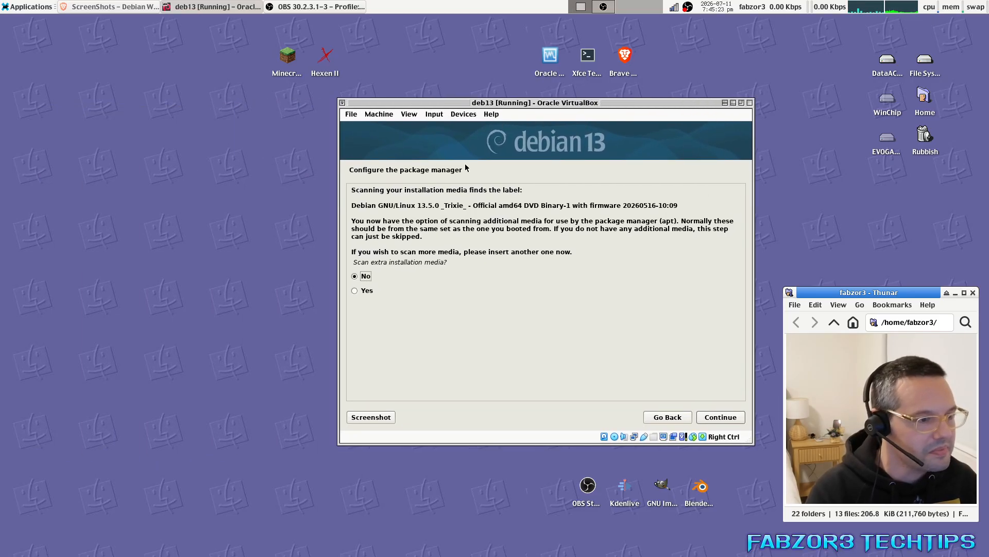
drag(499, 109, 446, 111)
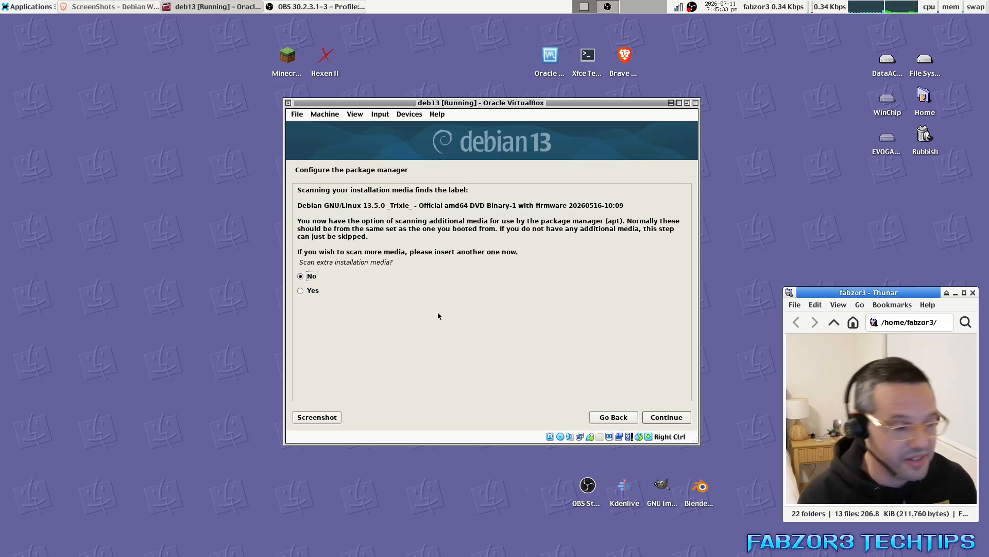
click(666, 419)
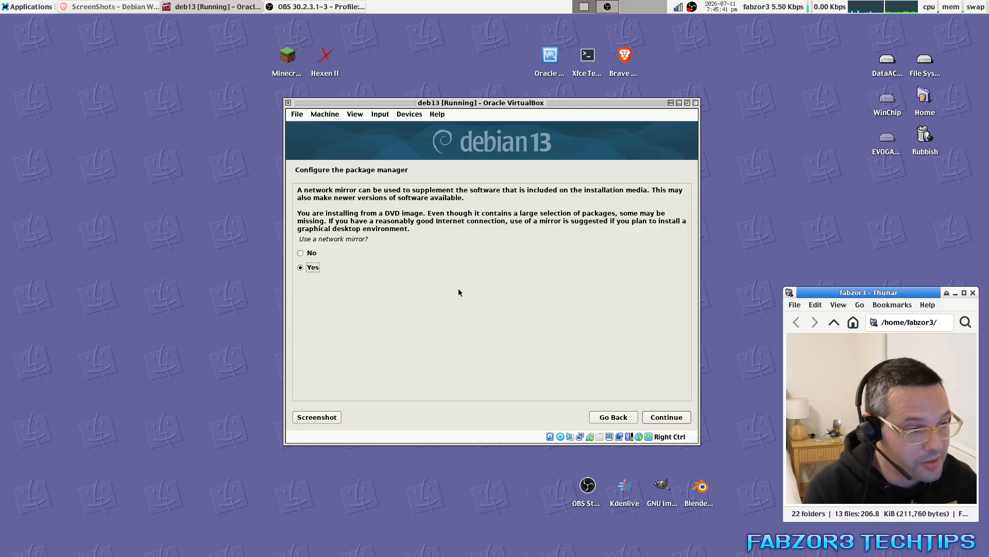
click(668, 420)
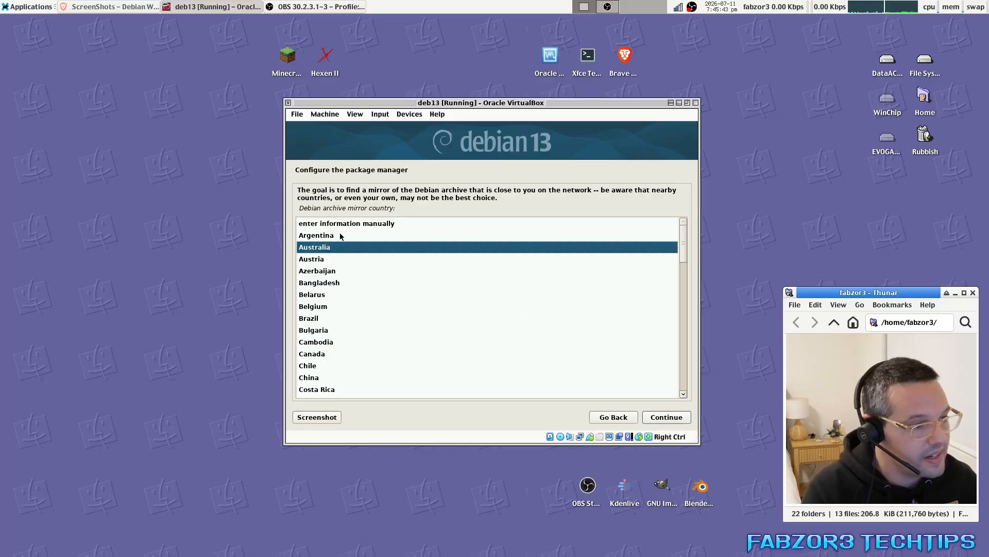
click(671, 421)
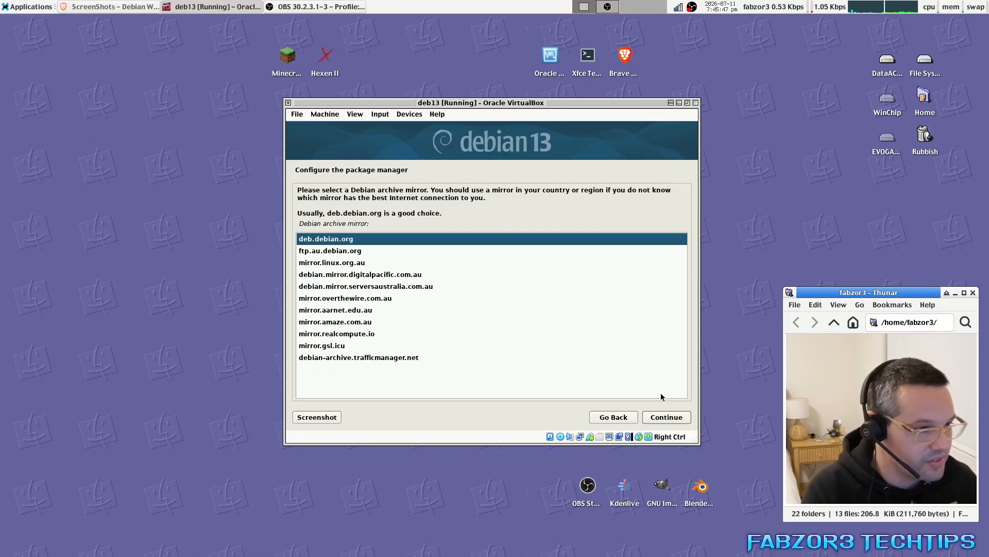
After trying several Australian mirrors, choose deb.debian.org as the archive mirror.
click(340, 310)
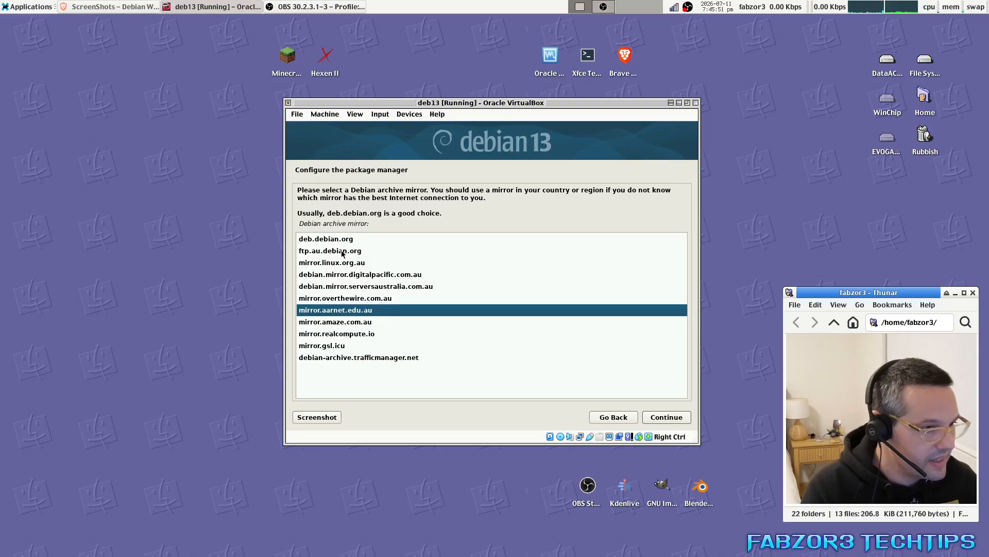
click(349, 324)
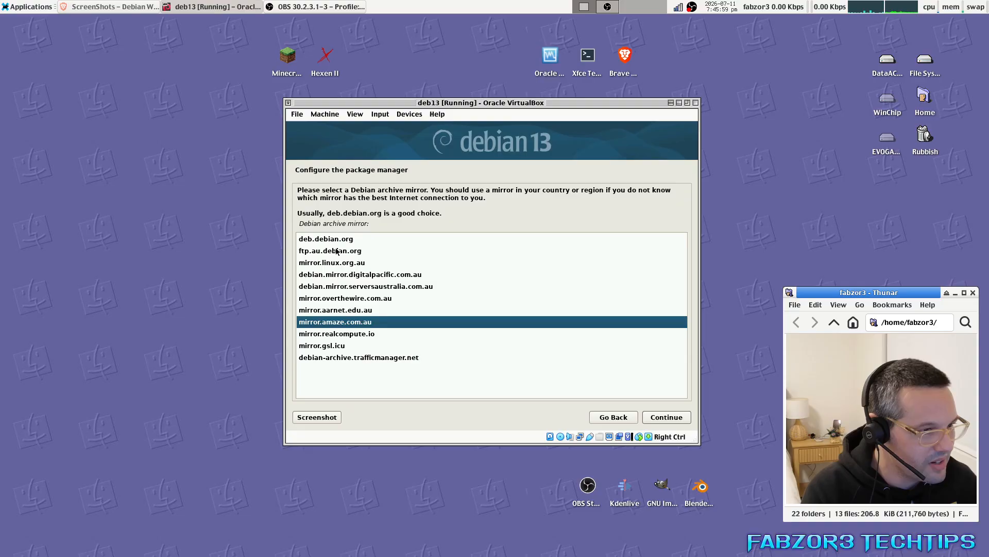
click(350, 299)
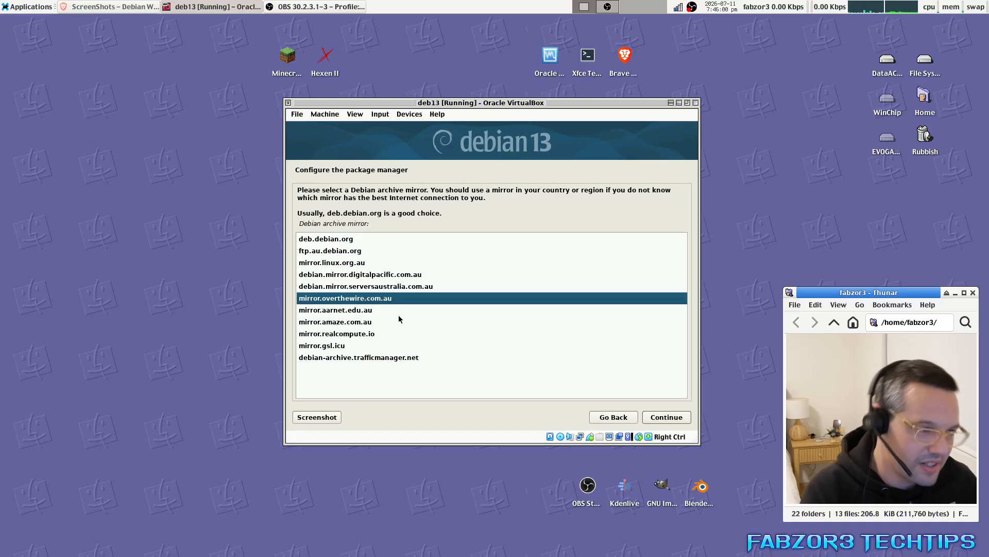
click(344, 242)
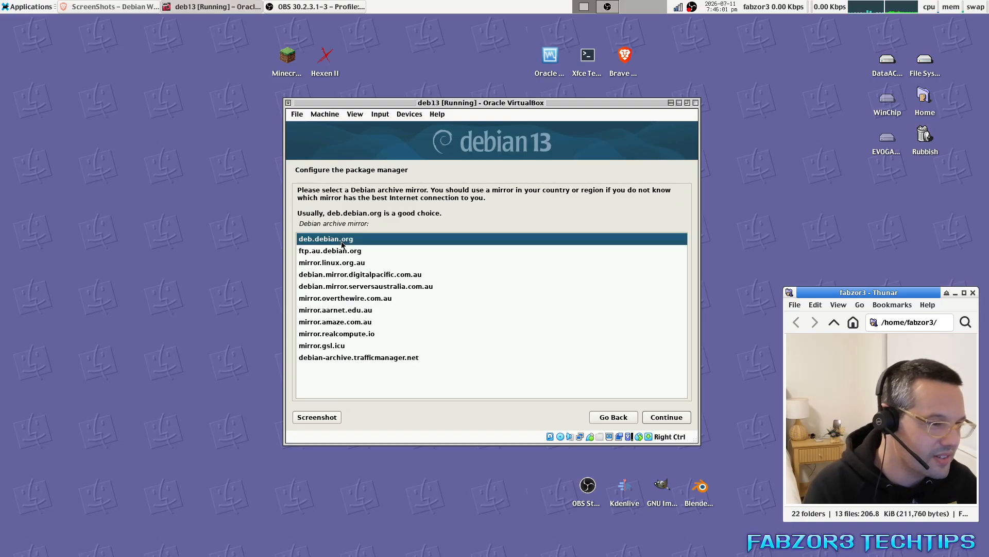
click(667, 418)
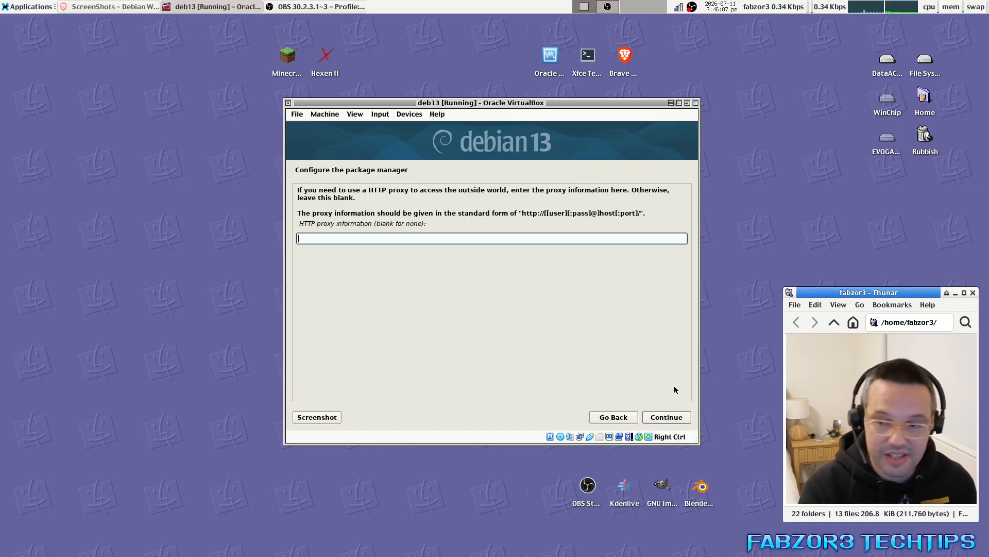
Continue with an empty HTTP proxy, and turn off the swap monitor in System Load Monitor properties.
click(665, 417)
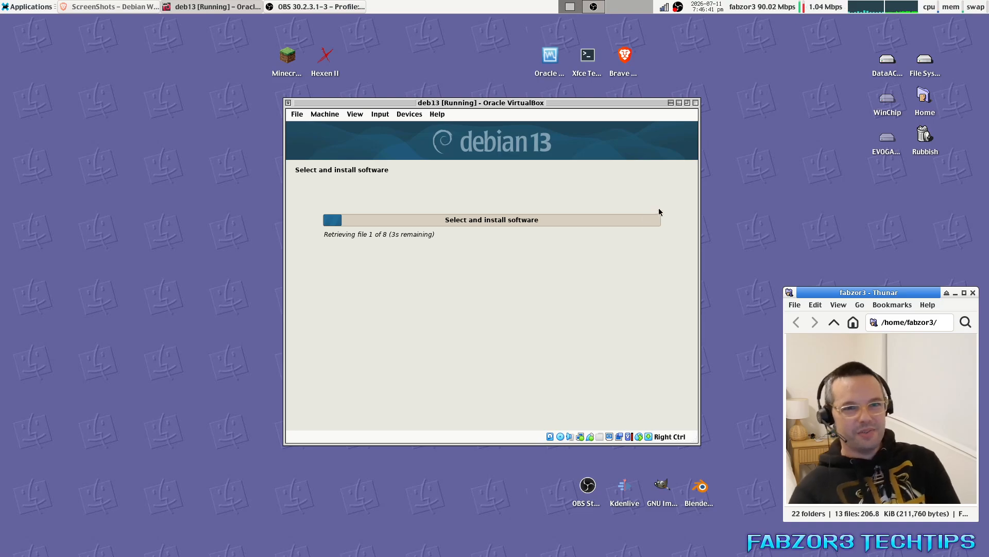
right_click(973, 7)
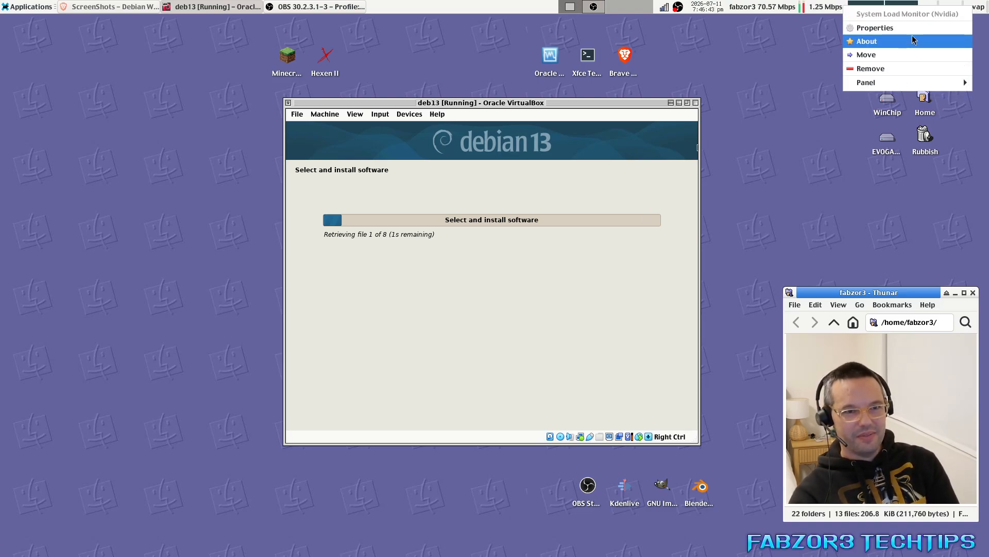
click(875, 28)
click(578, 277)
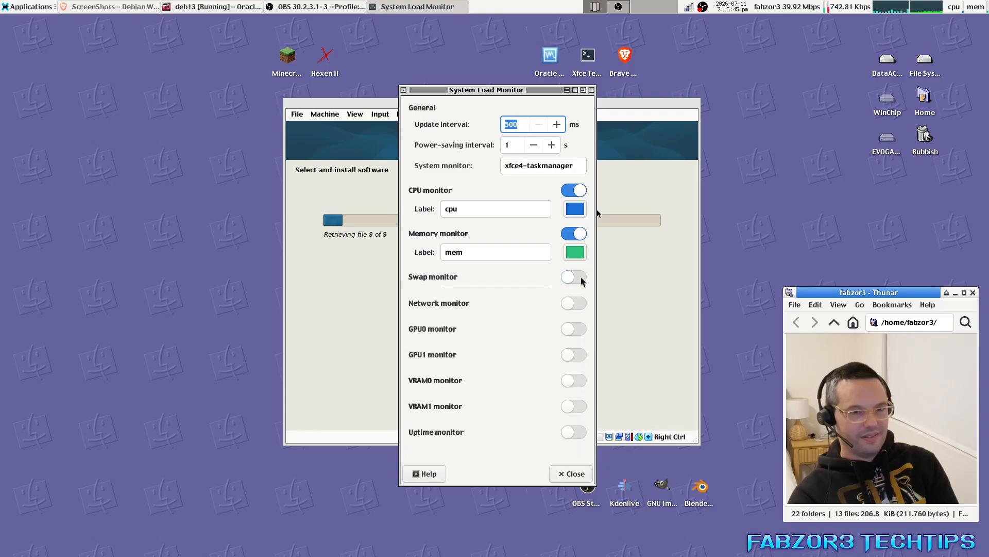
click(573, 474)
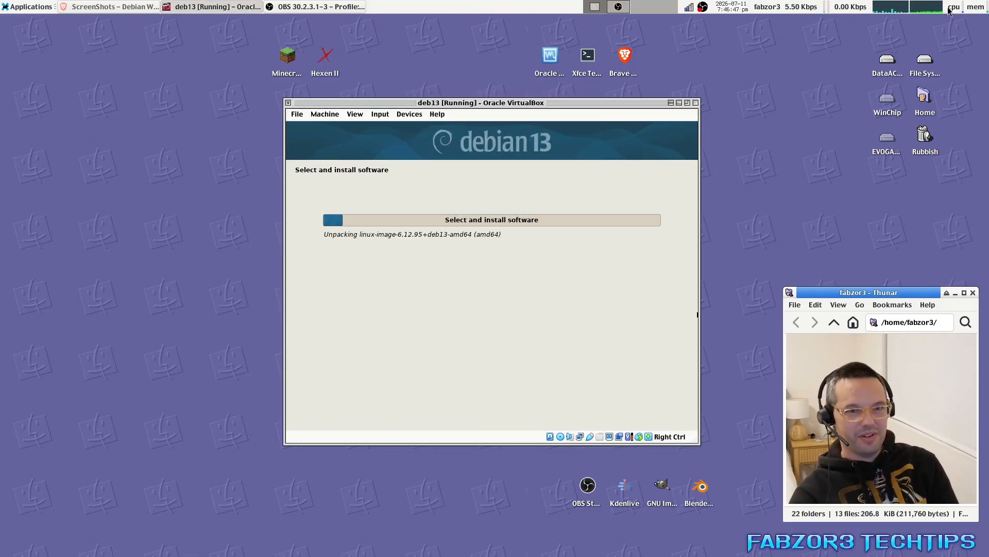
drag(502, 101, 462, 98)
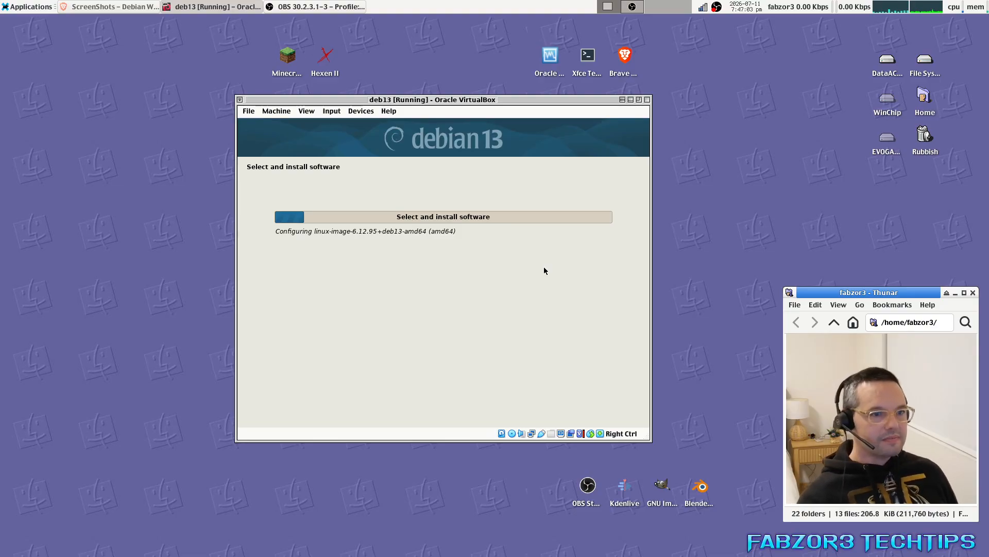
Maximize the VM window and decline the popularity-contest usage survey.
click(639, 99)
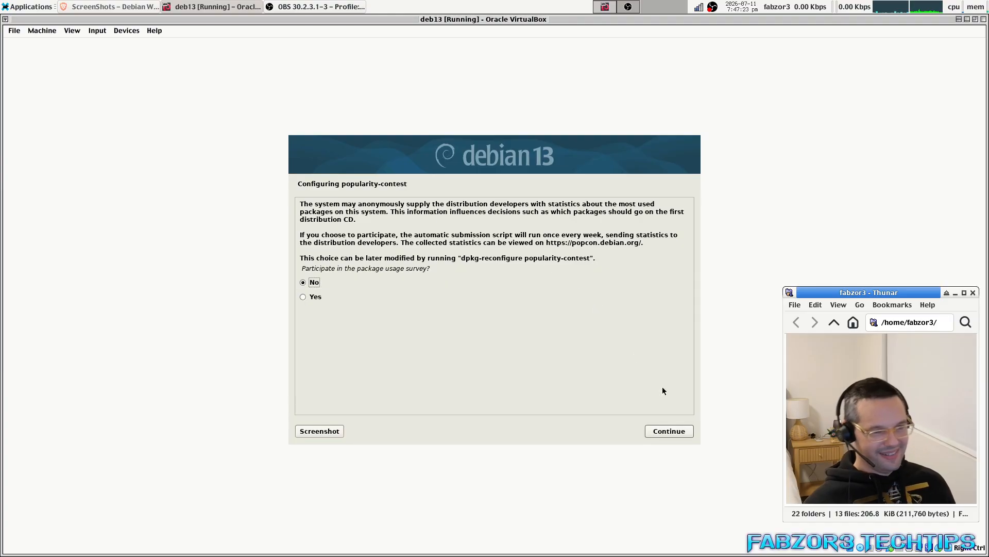
click(671, 431)
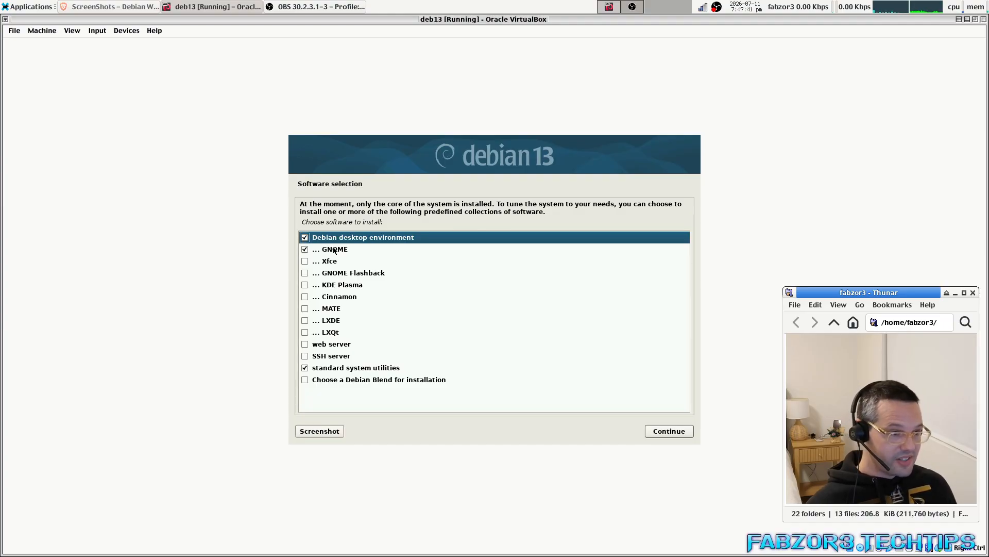
Replace GNOME with Xfce, keep standard system utilities, and begin installing the software.
click(307, 251)
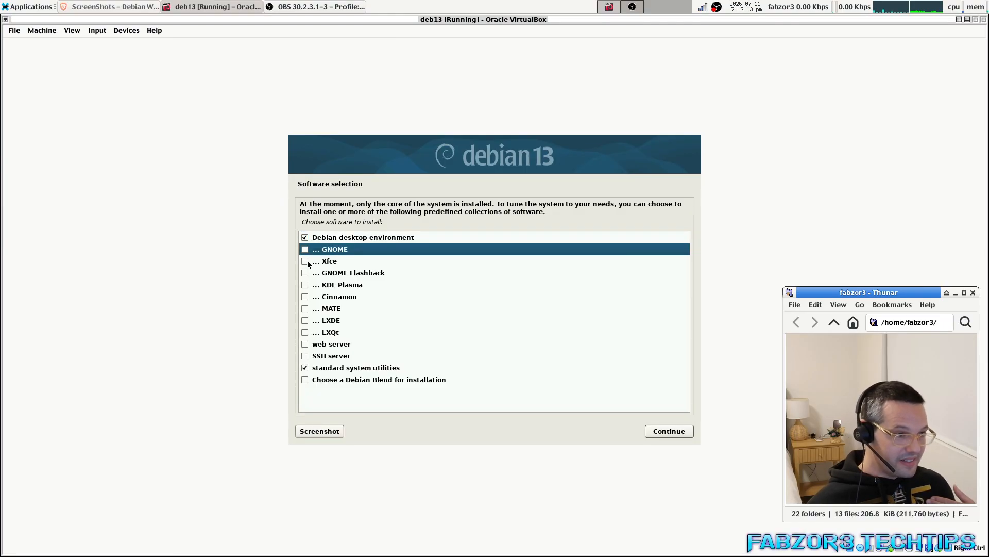
click(308, 263)
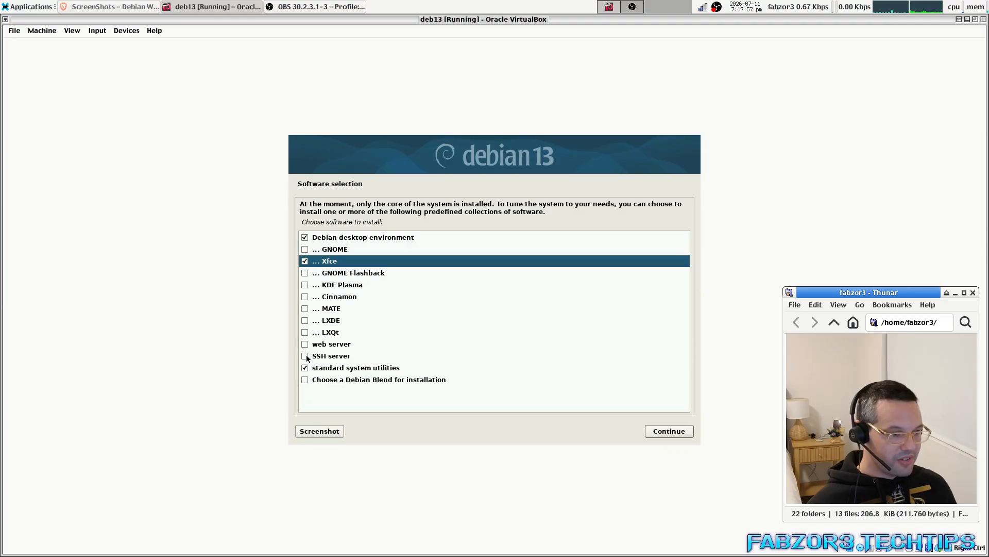
click(317, 237)
click(350, 262)
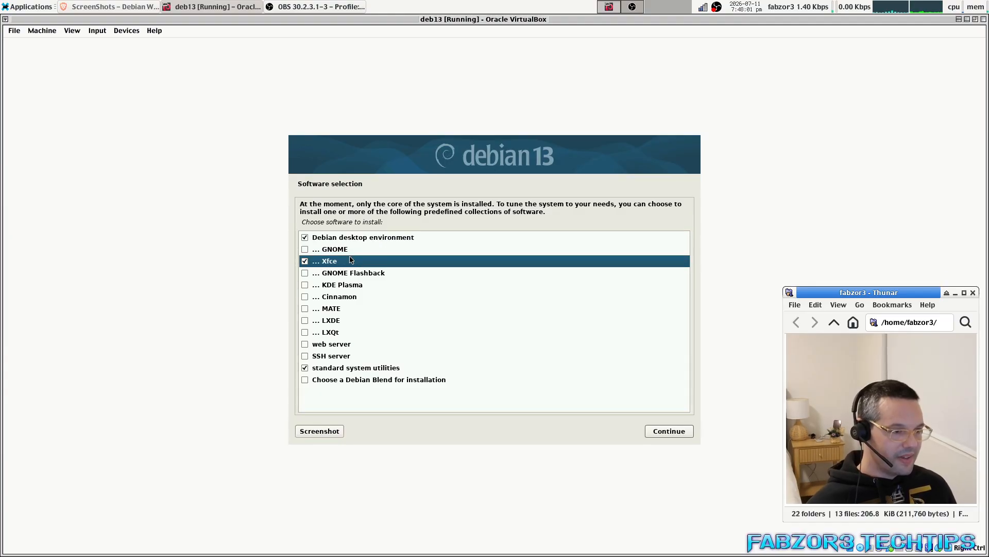
click(349, 369)
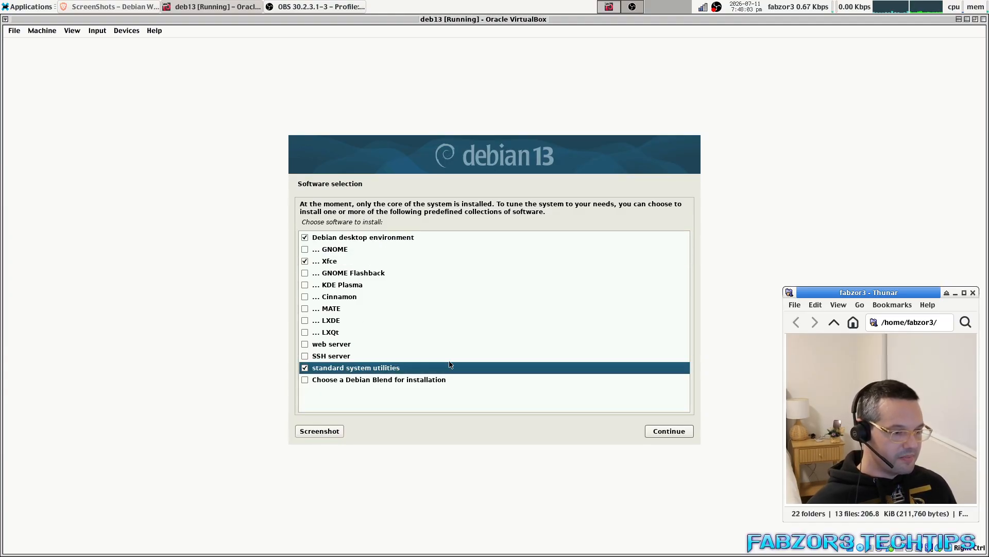
click(668, 431)
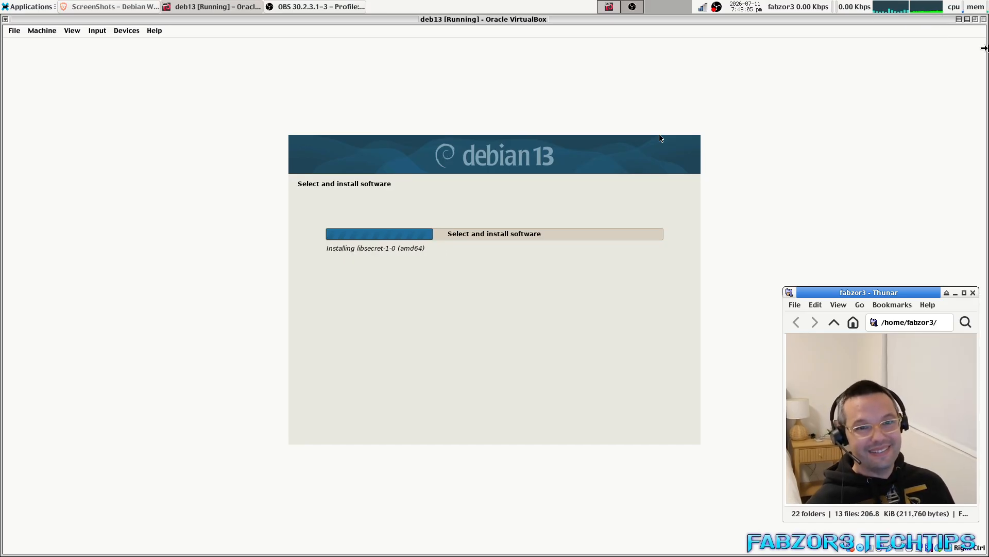
key(alt+Tab)
drag(356, 52, 988, 98)
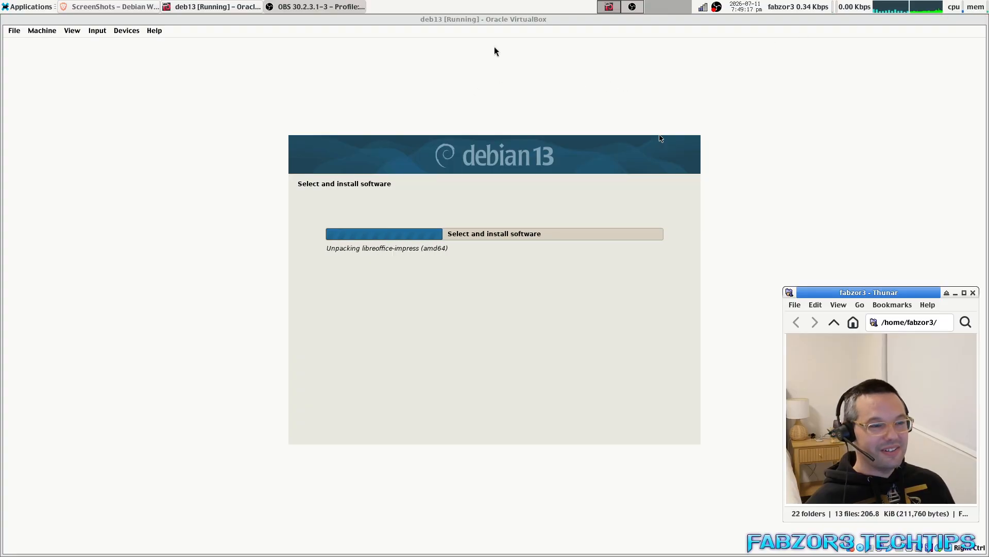
click(505, 20)
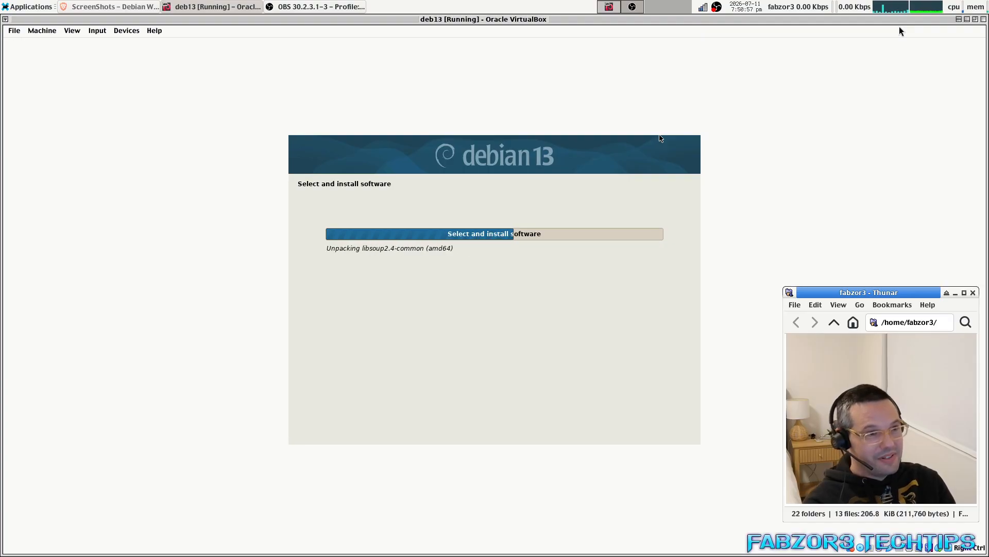
Check the Applications menu, then unmaximize VirtualBox into a smaller window at the lower left.
click(28, 6)
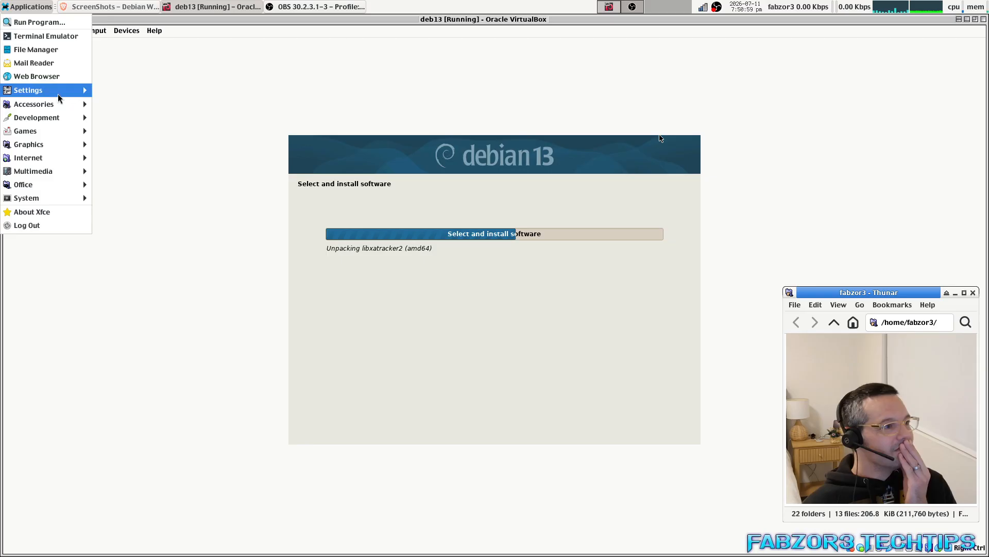
mouse_move(65, 92)
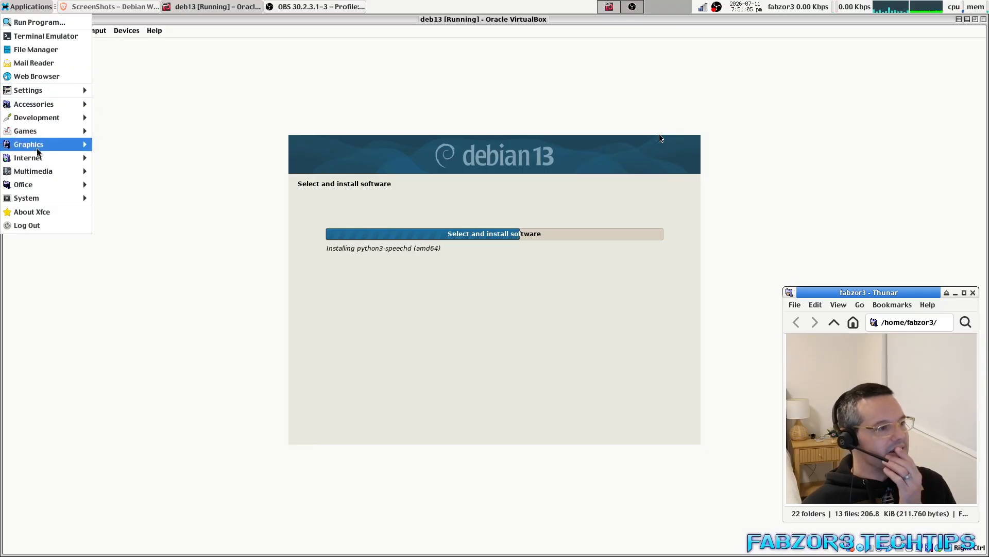
click(318, 35)
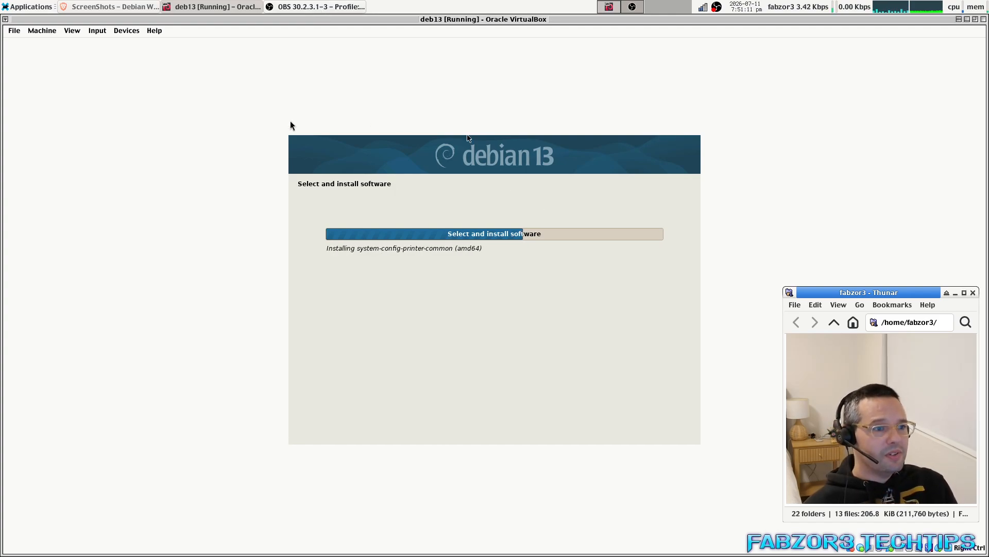
click(24, 7)
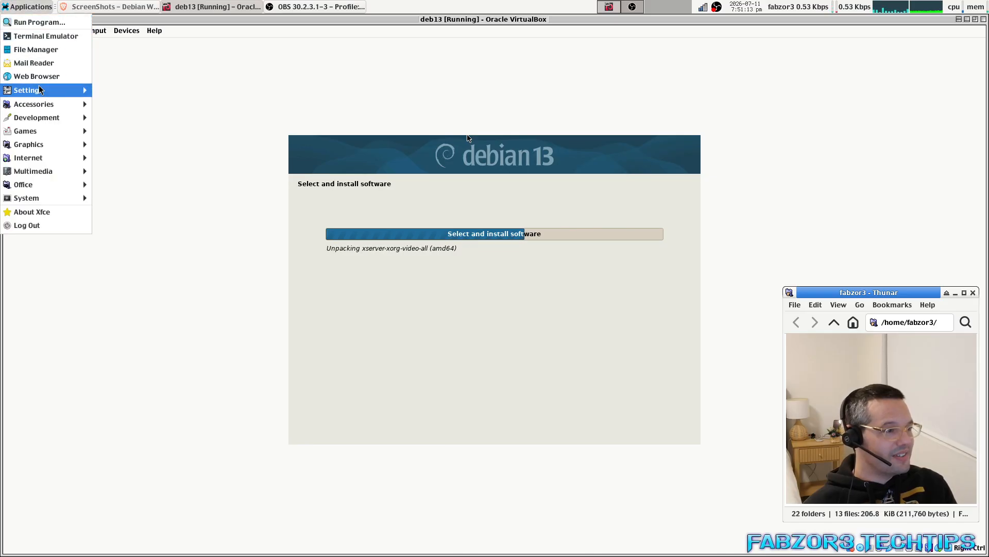
click(257, 24)
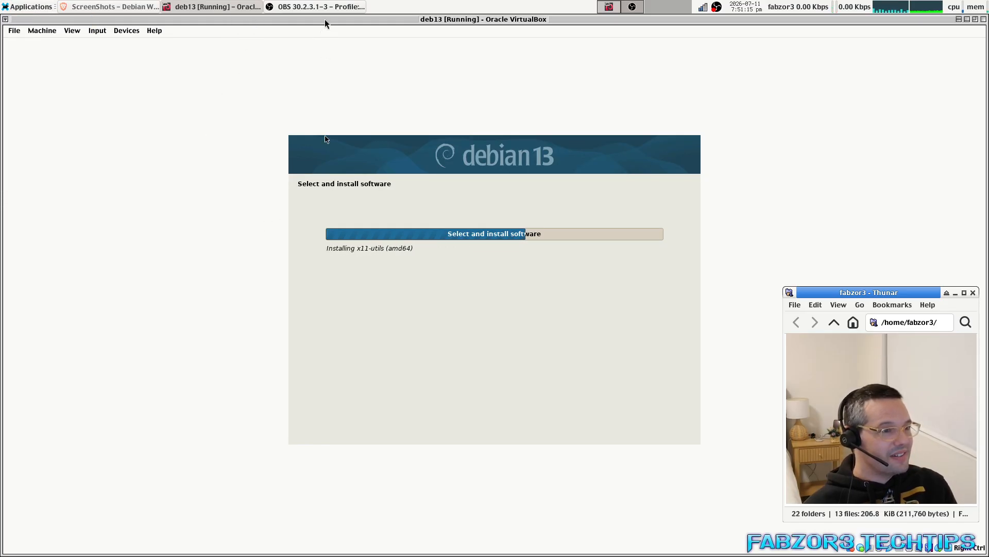
drag(325, 20, 126, 203)
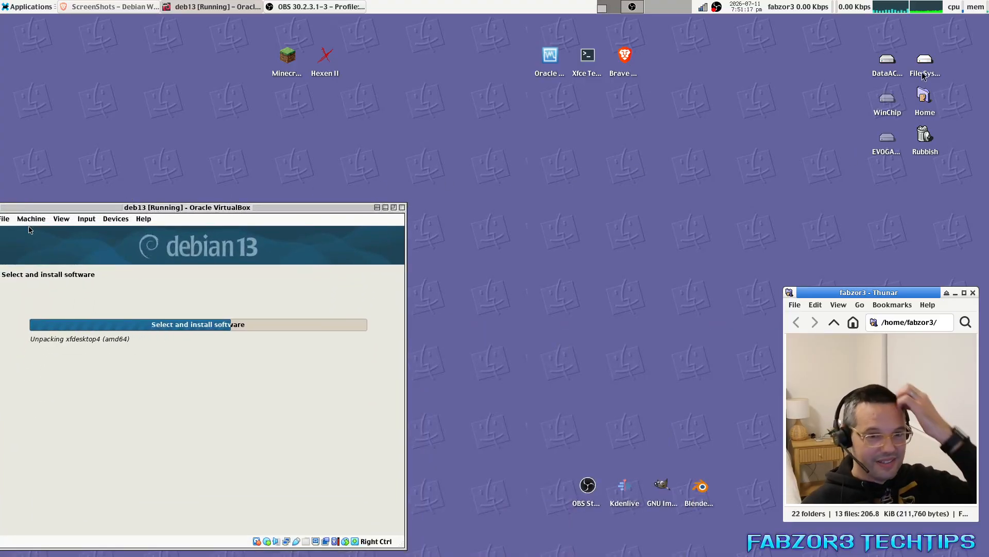
Open Home in Thunar, enter blender-5.1.2-linux-x64, and launch the blender executable.
double_click(925, 95)
drag(465, 160, 595, 98)
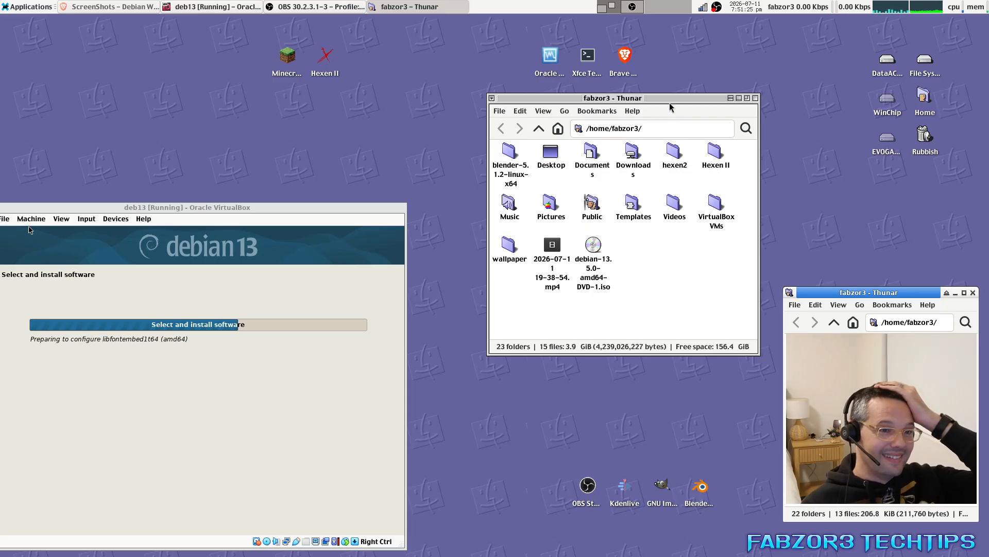
drag(673, 103, 706, 111)
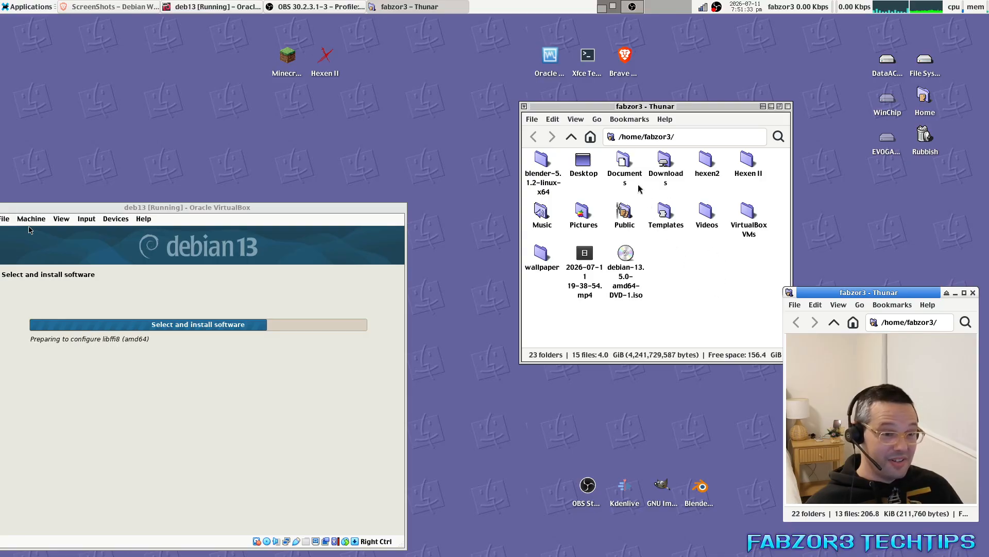
double_click(541, 162)
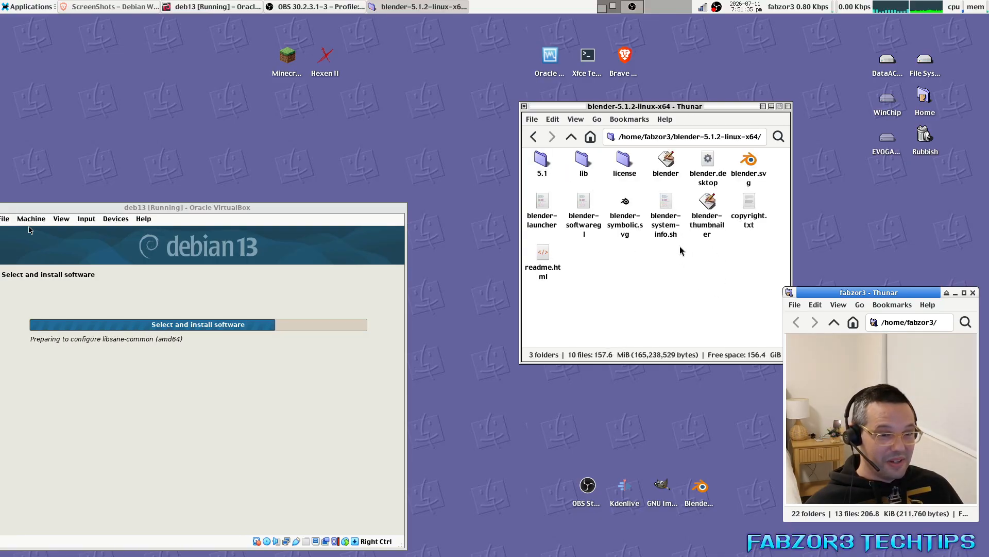
double_click(701, 487)
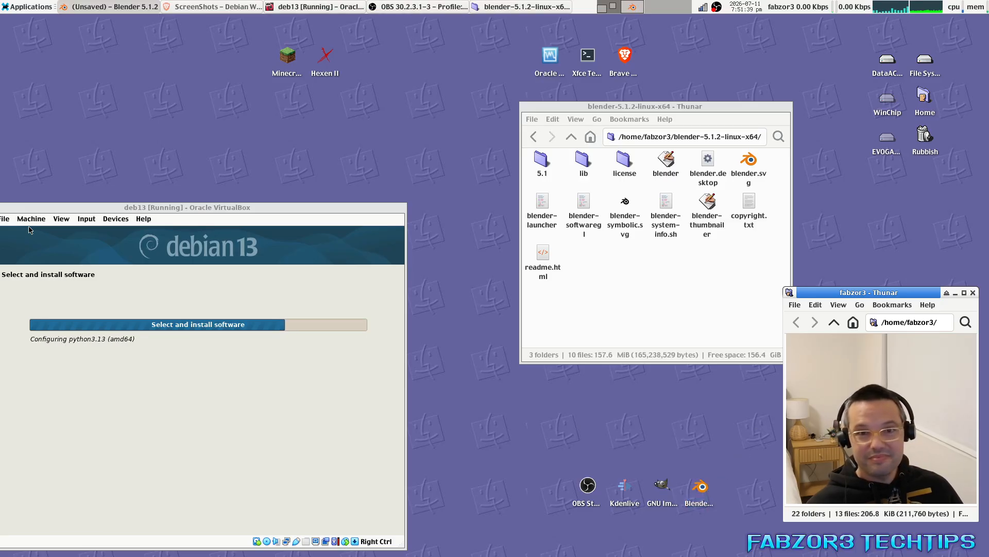
Maximize Blender, dismiss its splash, orbit around the default cube, then close it.
drag(988, 141, 247, 129)
double_click(248, 129)
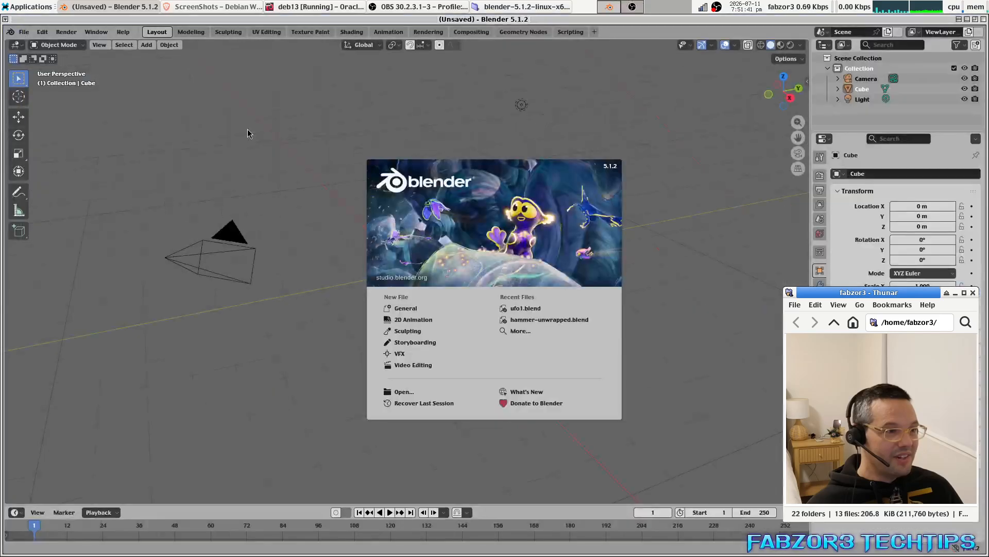
click(499, 273)
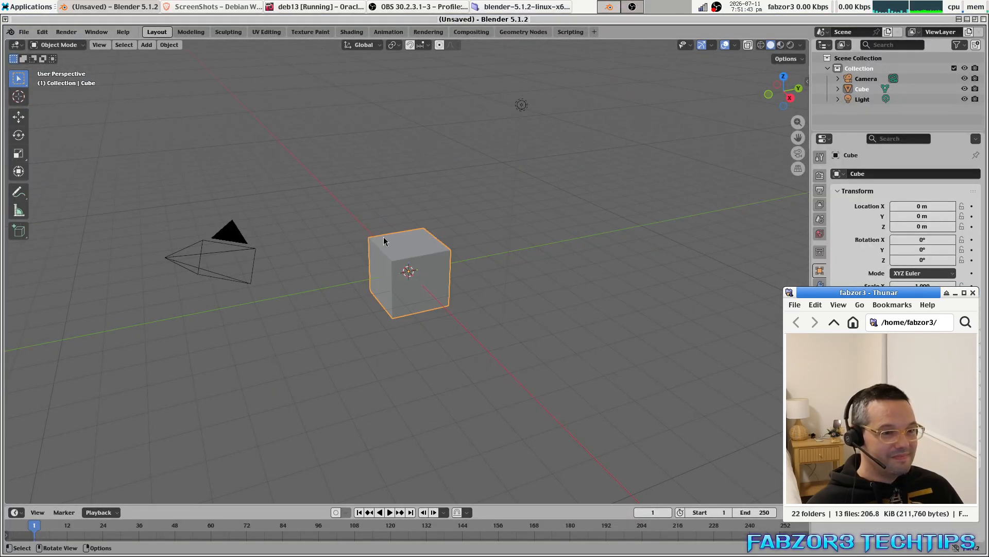
drag(346, 286, 579, 125)
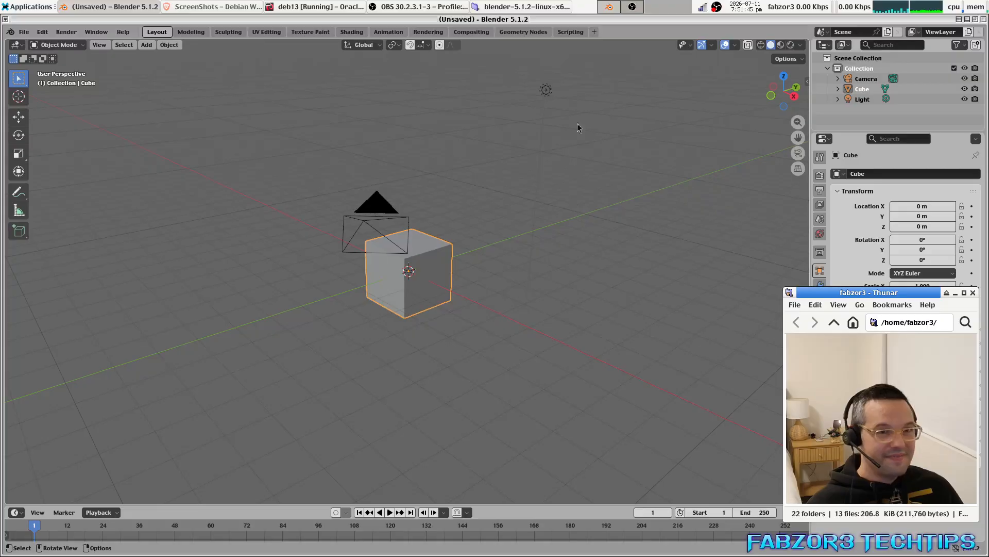
click(983, 20)
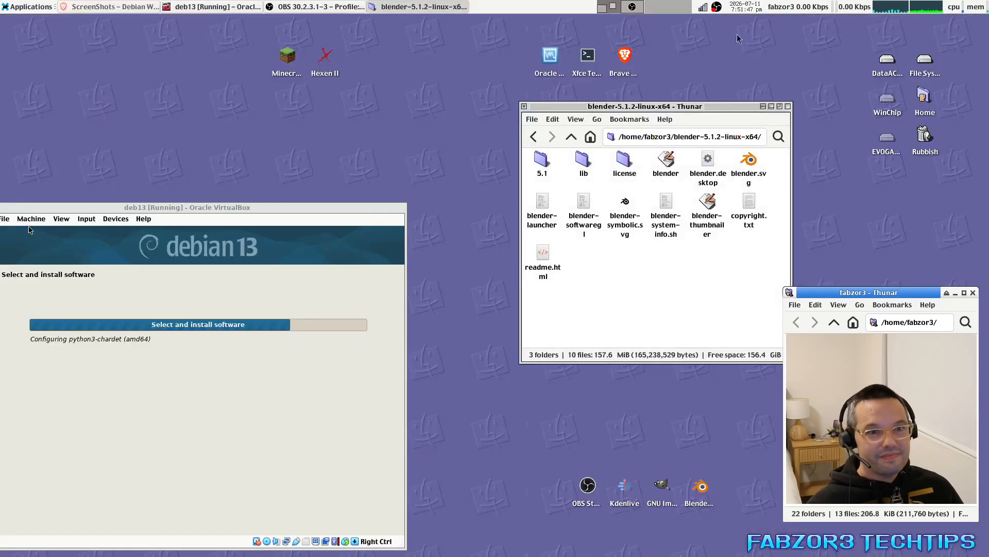
Maximize the VM window again and close Blender from its Xfce taskbar entry.
drag(267, 210, 526, 146)
double_click(525, 147)
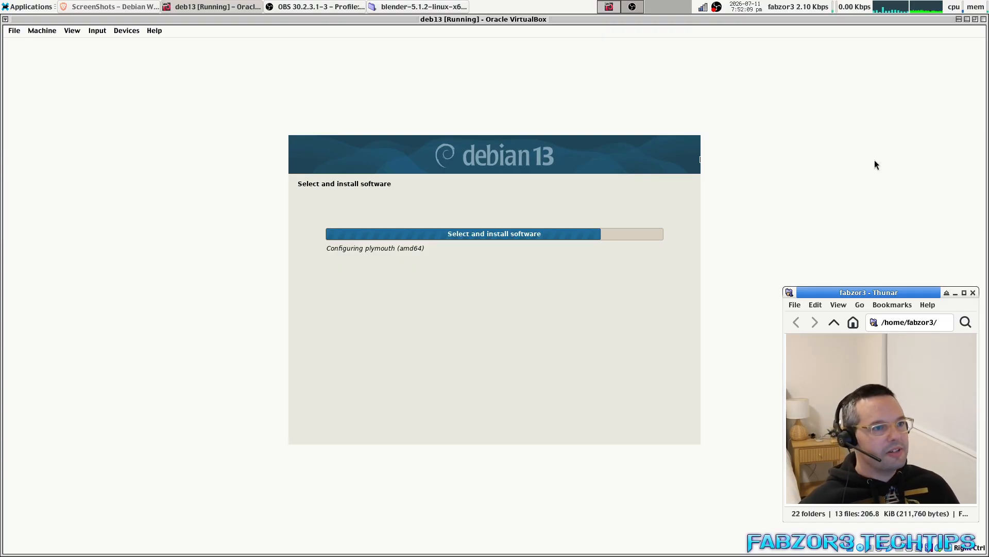
right_click(412, 7)
click(393, 157)
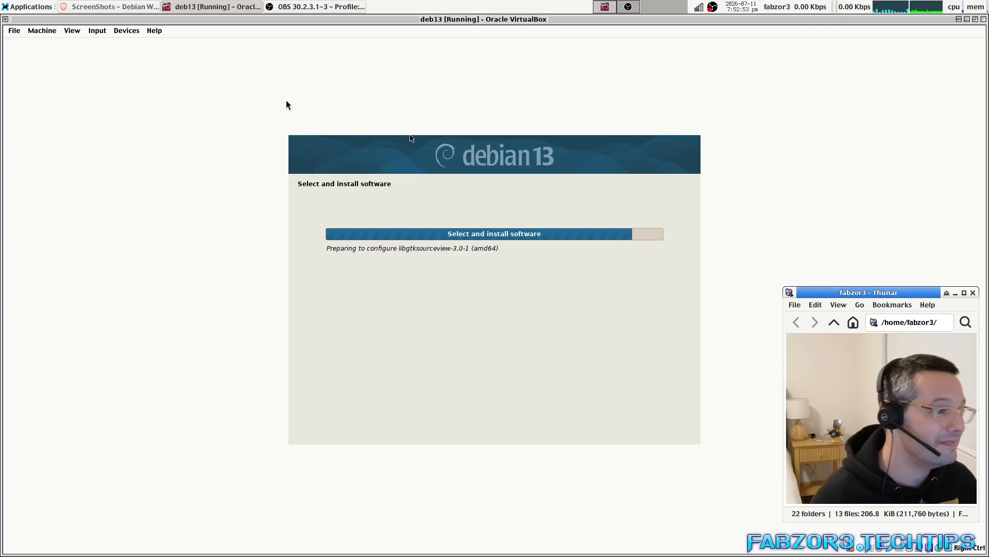
Bring Brave forward, open the Google Gemini bookmark, then close the browser.
click(110, 6)
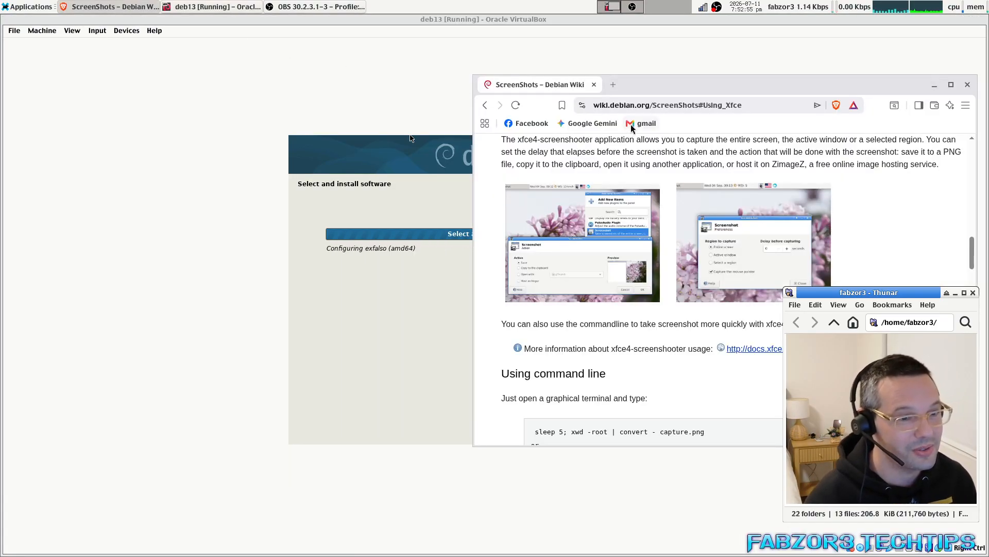
click(592, 123)
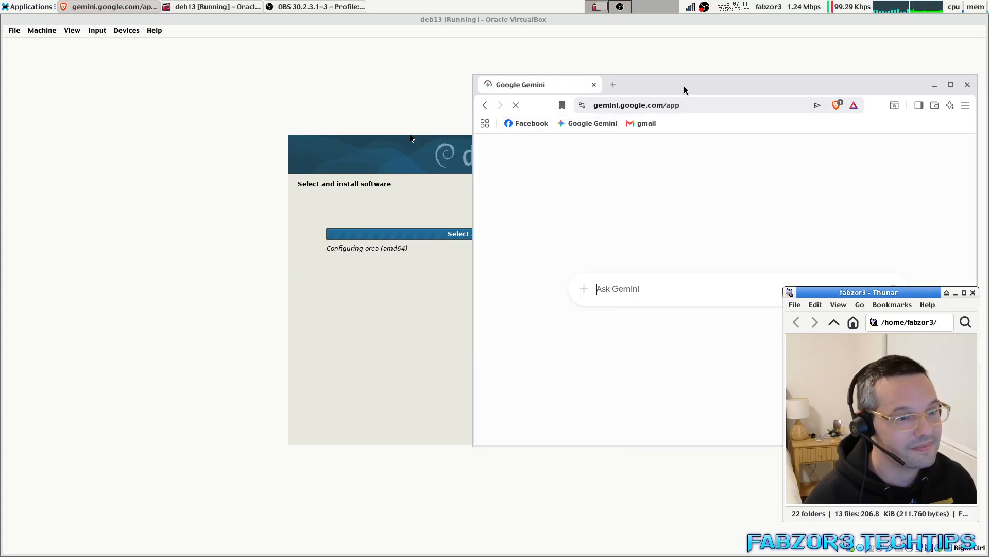
drag(664, 85, 623, 141)
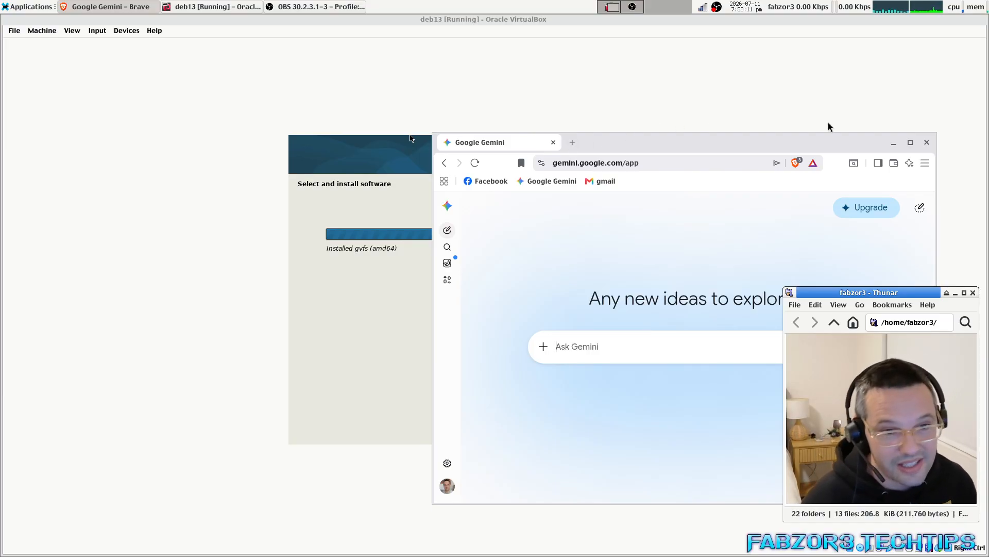
click(928, 142)
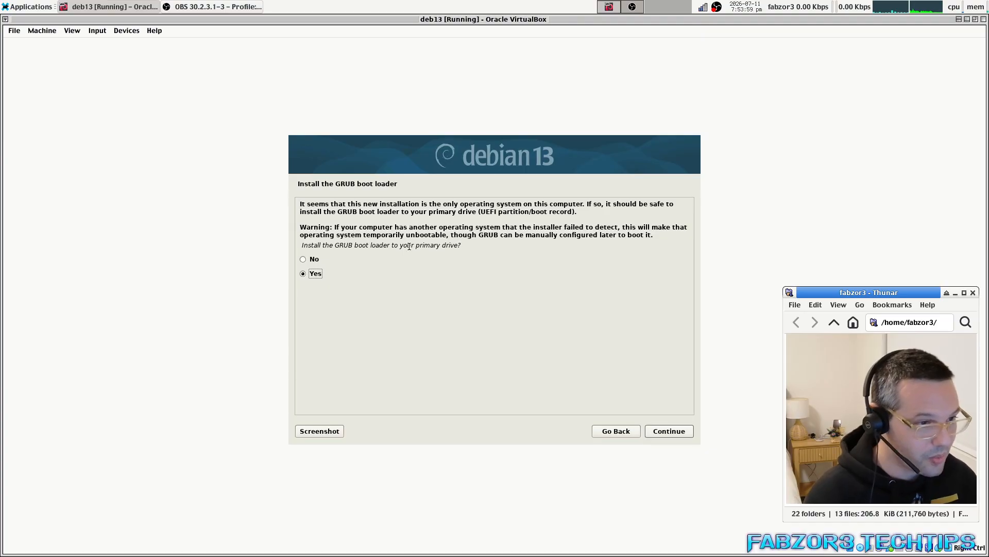
Accept installing GRUB to the primary drive and choose /dev/sda as the boot loader device.
drag(311, 246, 470, 252)
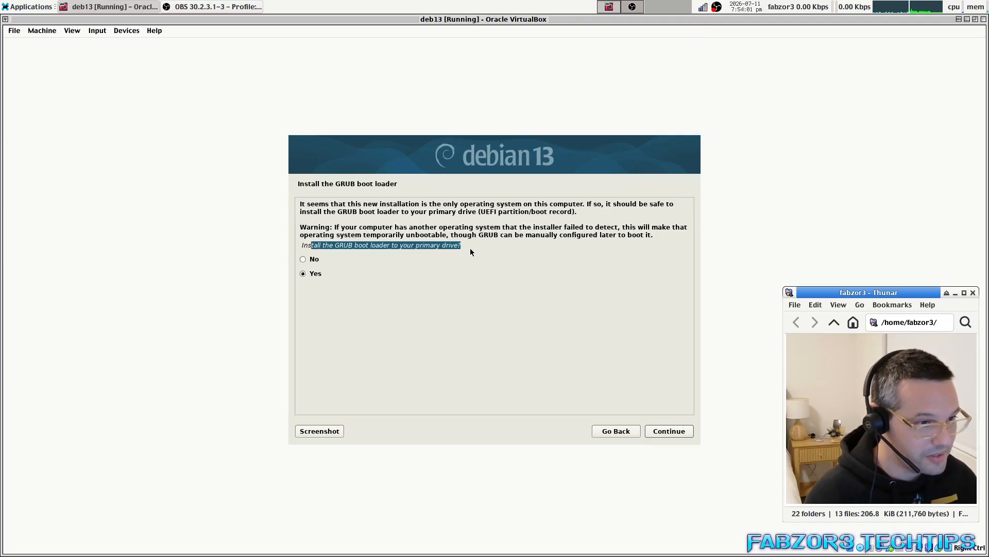
click(433, 246)
click(661, 433)
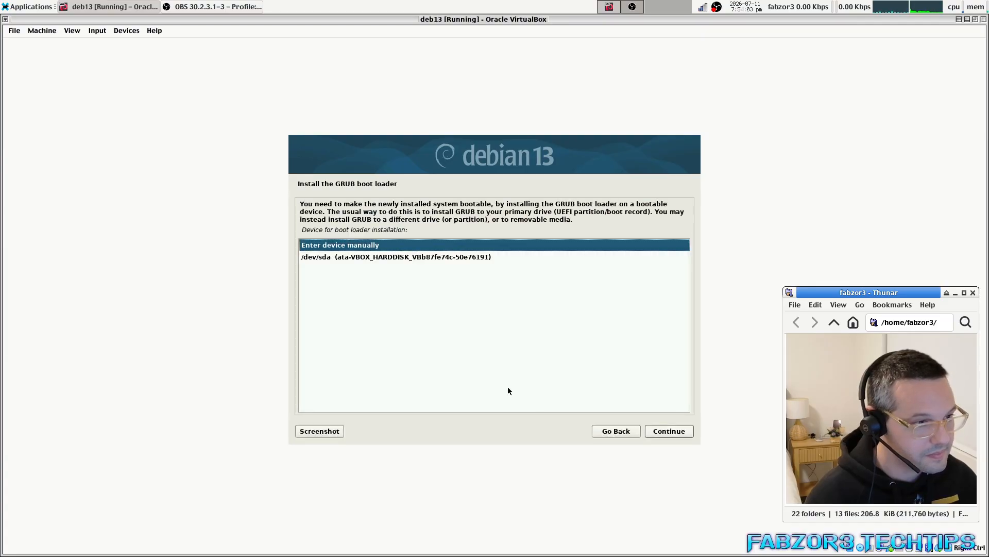
click(386, 258)
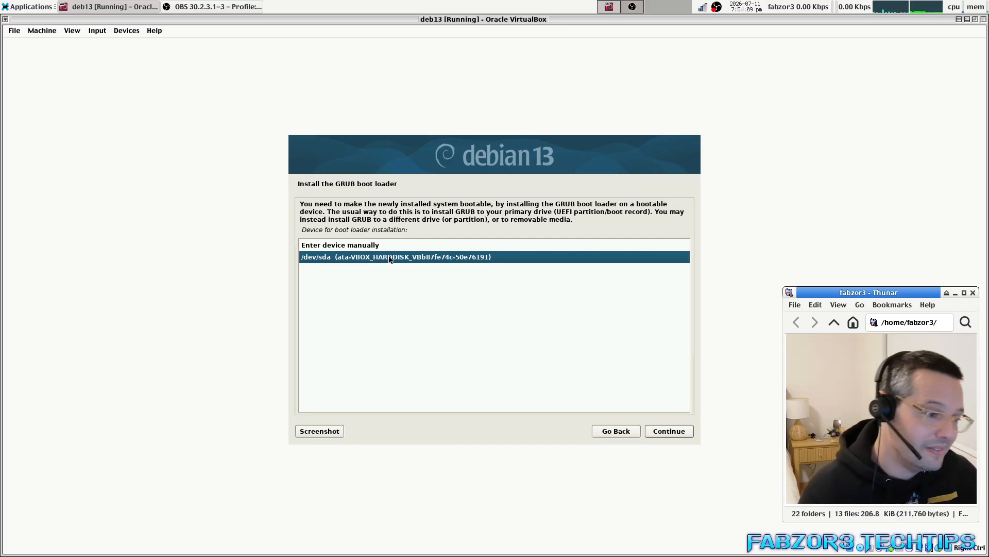
Install GRUB onto /dev/sda and wait for the Installation complete screen.
click(668, 431)
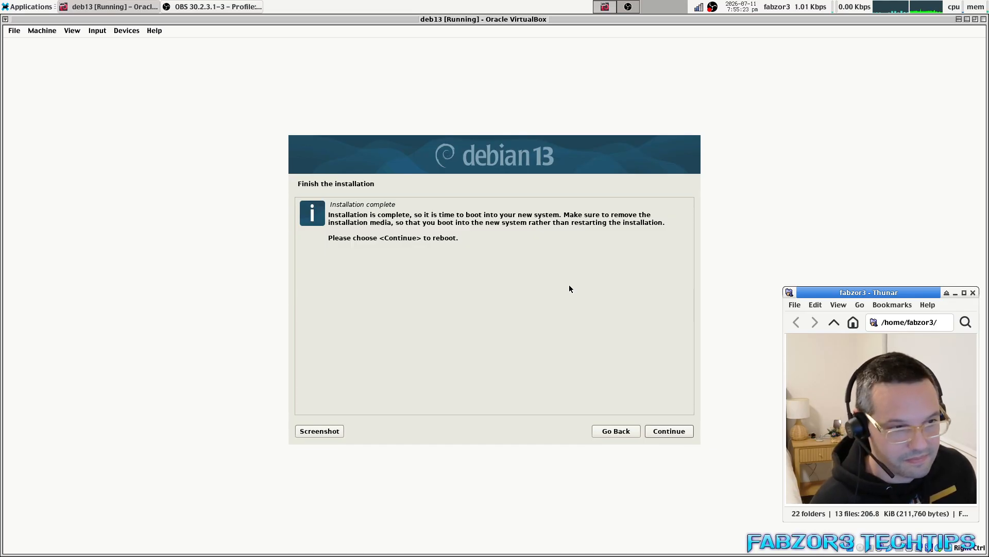
Finish the installation and reboot, leaving the VM's optical drive settings unchanged.
click(669, 432)
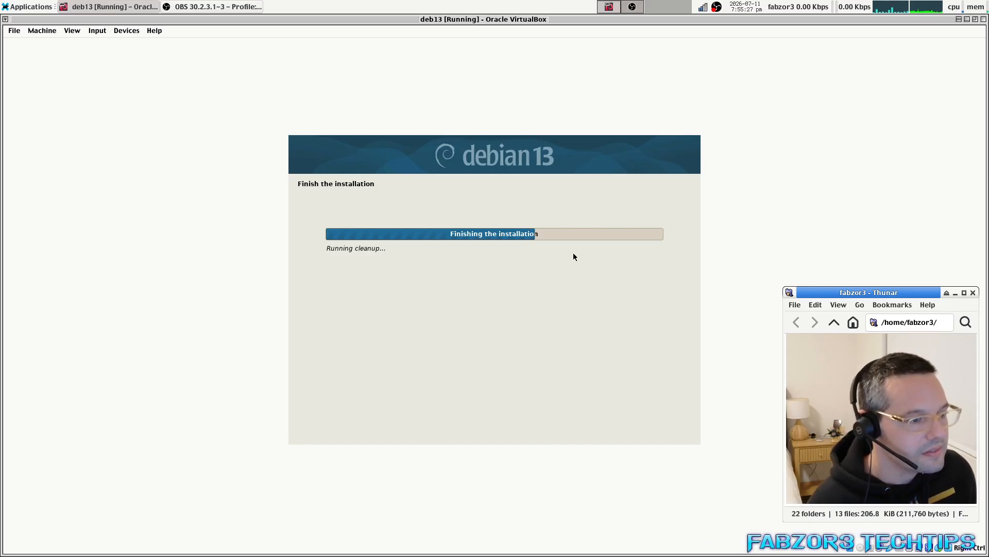
click(104, 30)
mouse_move(140, 44)
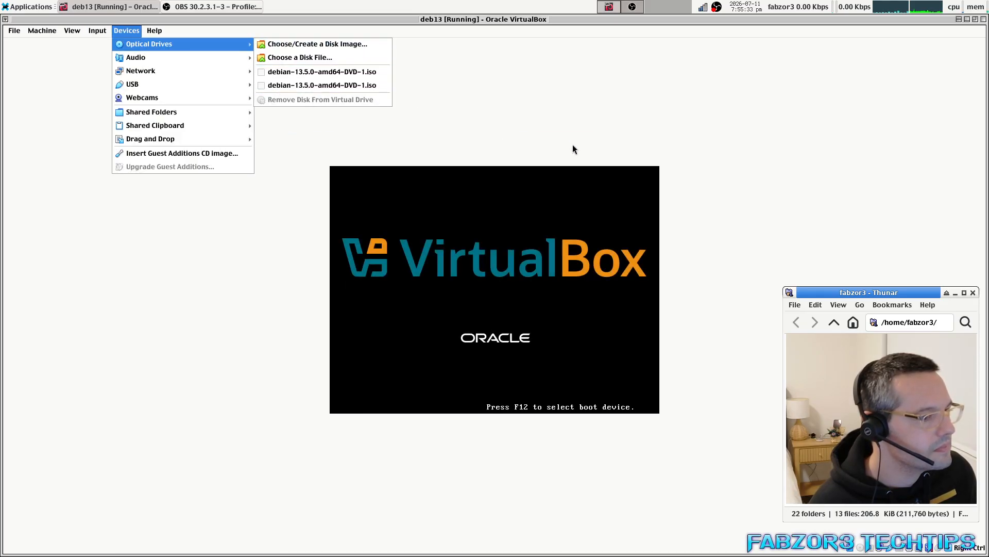
click(573, 144)
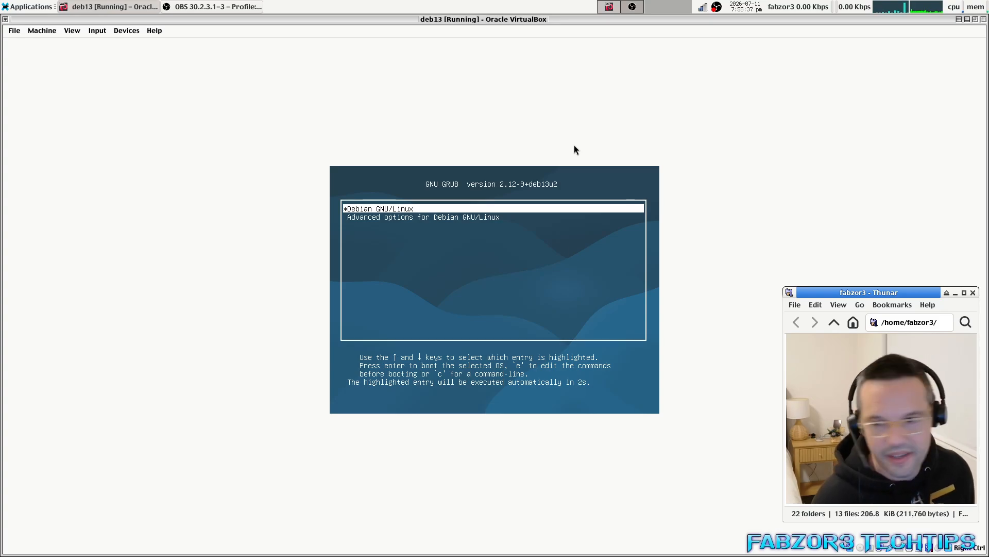
Boot Debian GNU/Linux from the GRUB menu.
key(Down)
key(Up)
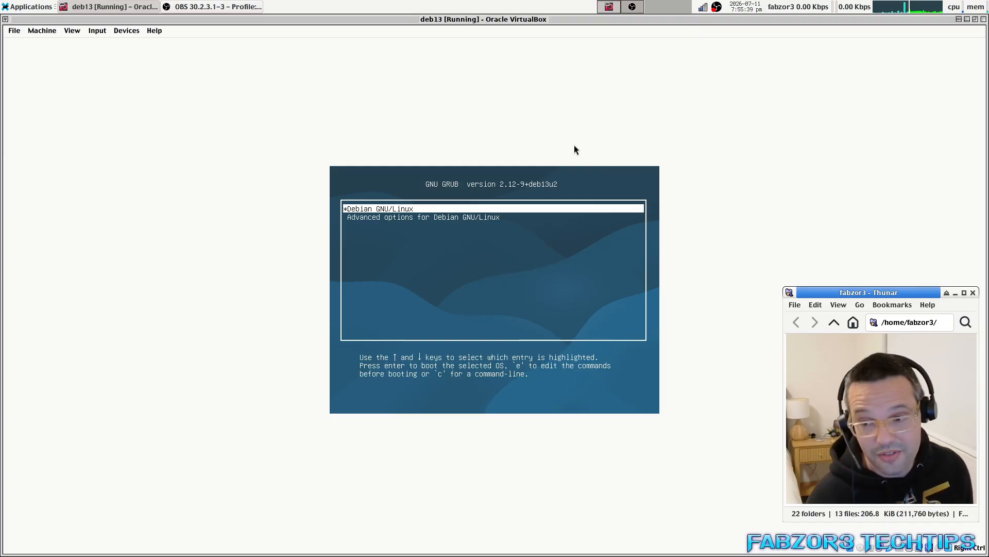
key(Return)
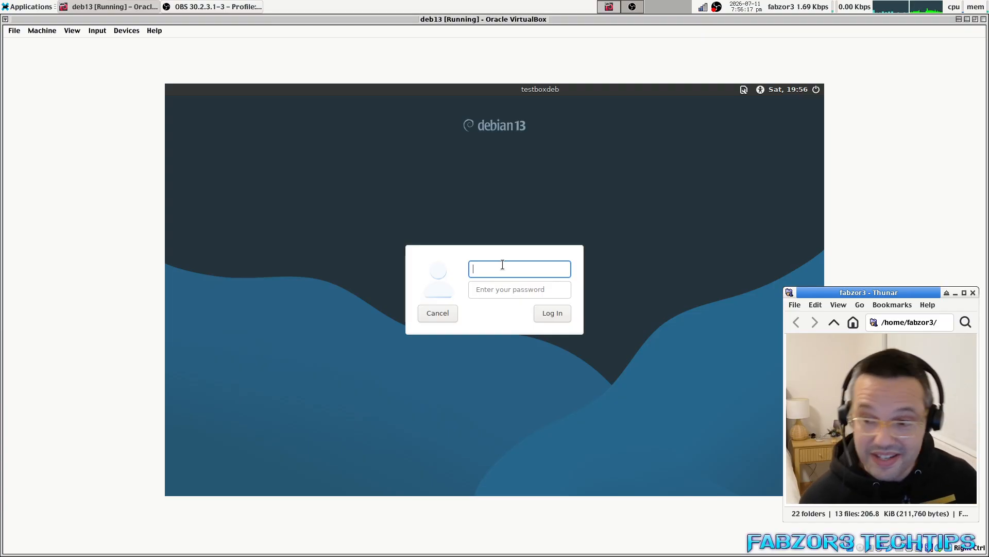
Log in with the user's username and password at the graphical login screen.
text(fabzor3)
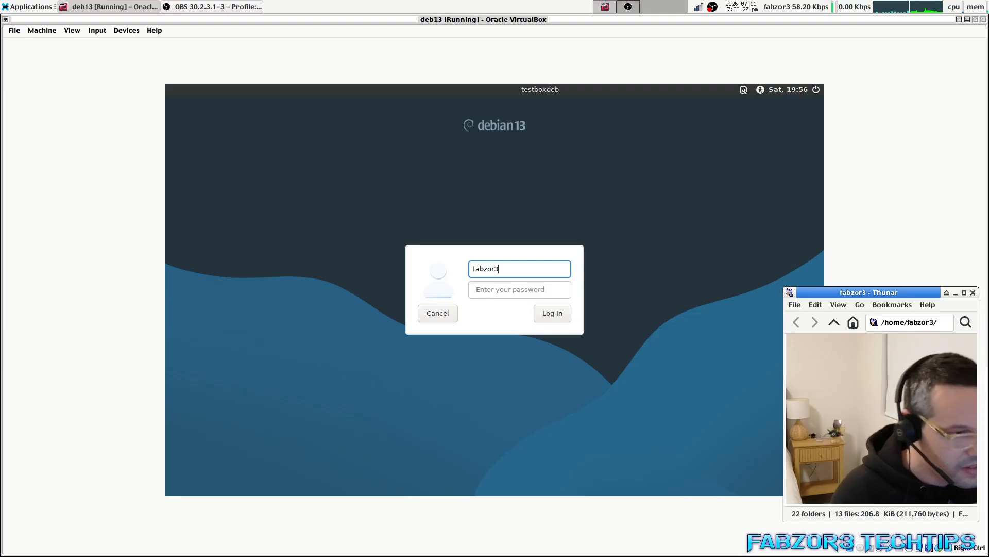
key(Tab)
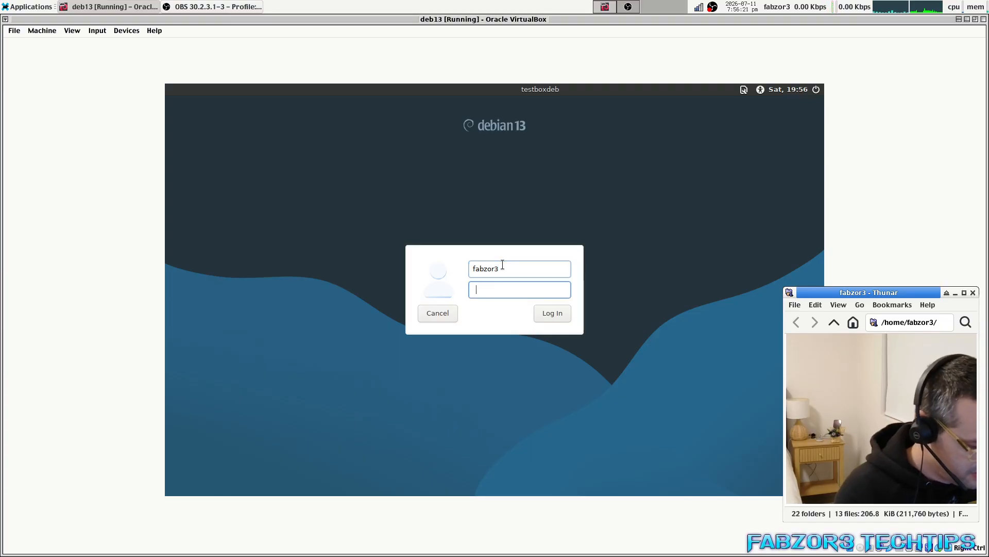
text(•••••••)
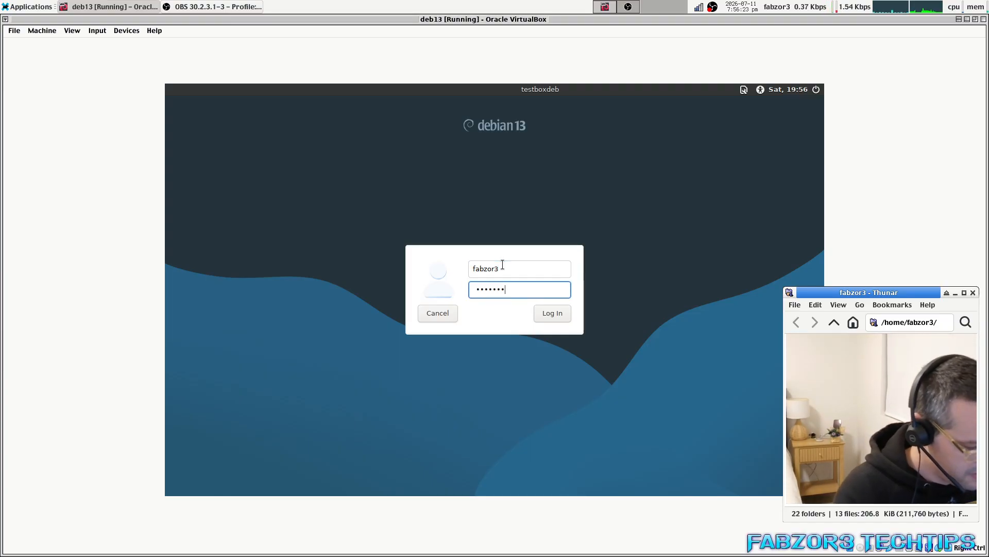
key(Return)
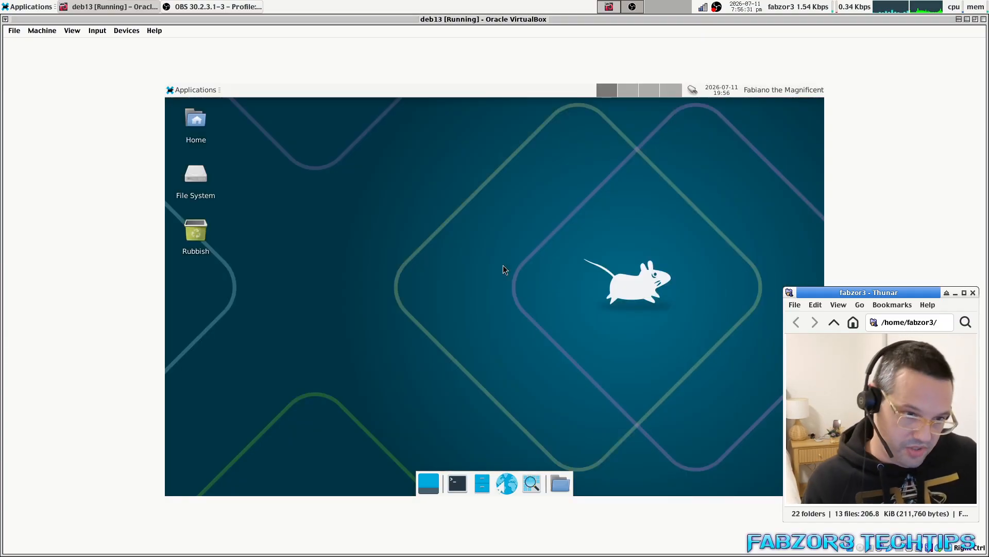
Launch Terminal Emulator from the guest's Applications menu.
click(185, 91)
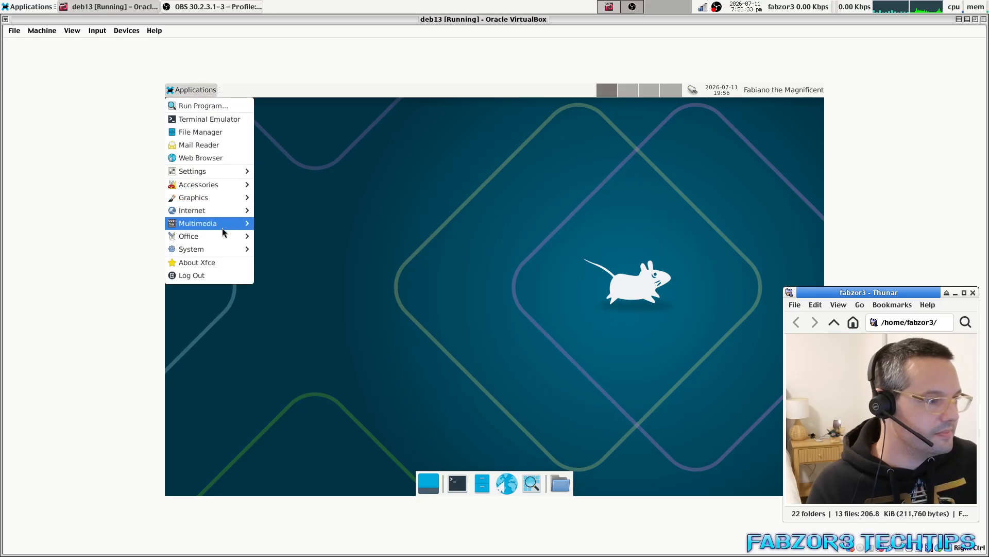
click(469, 484)
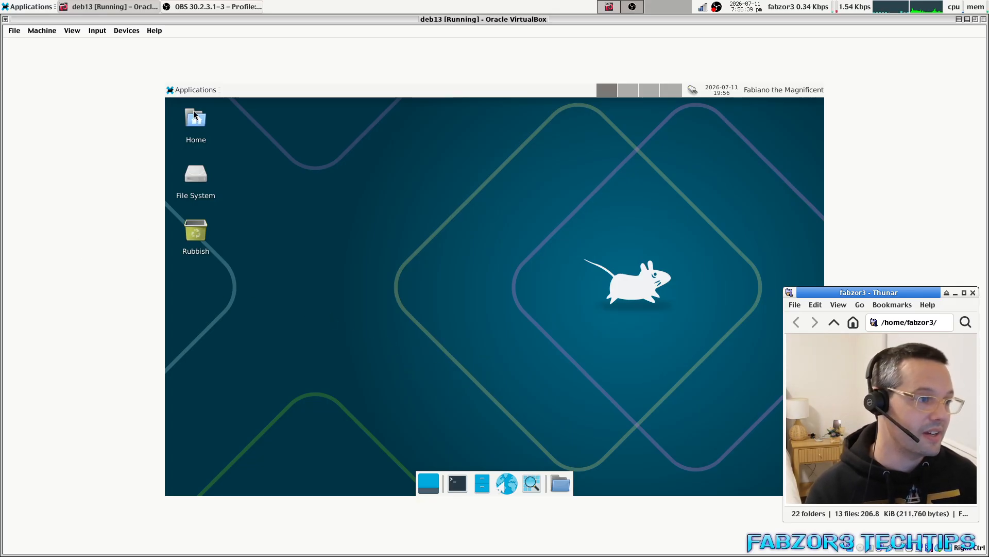
click(192, 91)
click(203, 120)
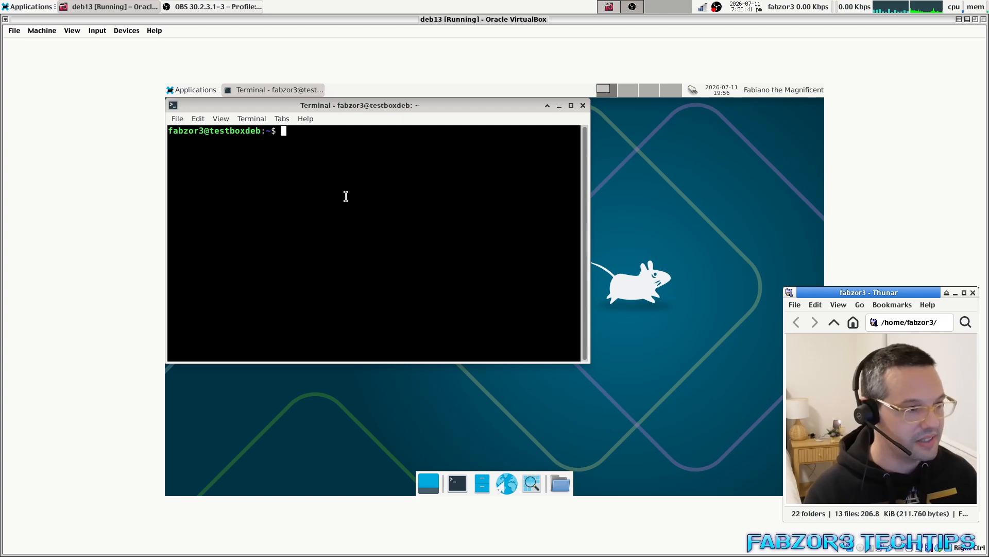
Restore and re-maximize the VirtualBox window so the guest display fills the screen.
drag(345, 196, 425, 214)
double_click(517, 114)
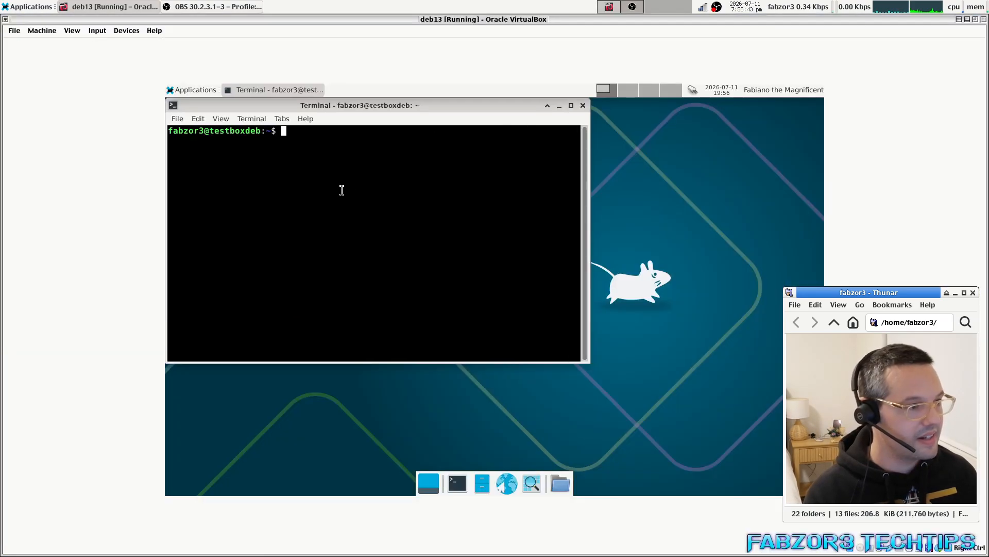
drag(347, 200, 373, 202)
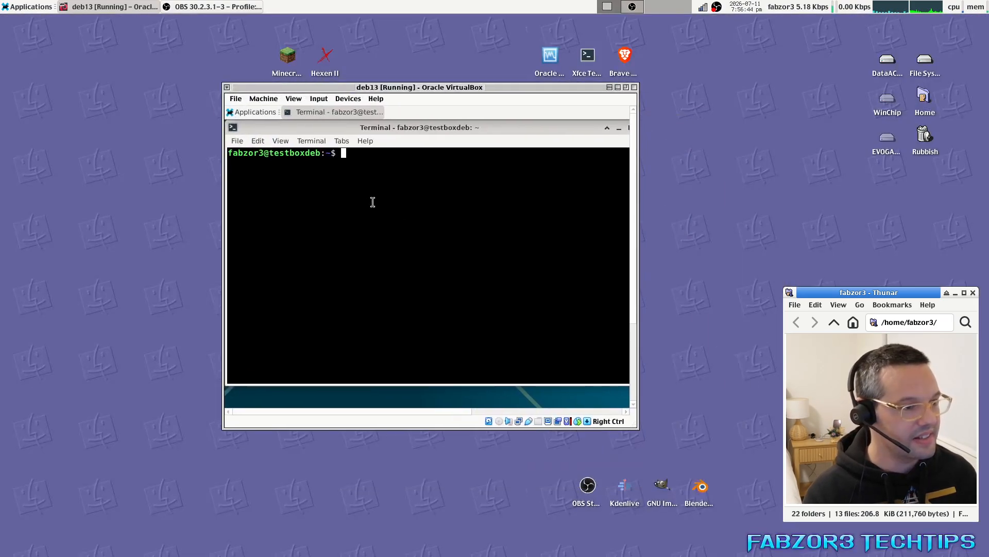
double_click(434, 89)
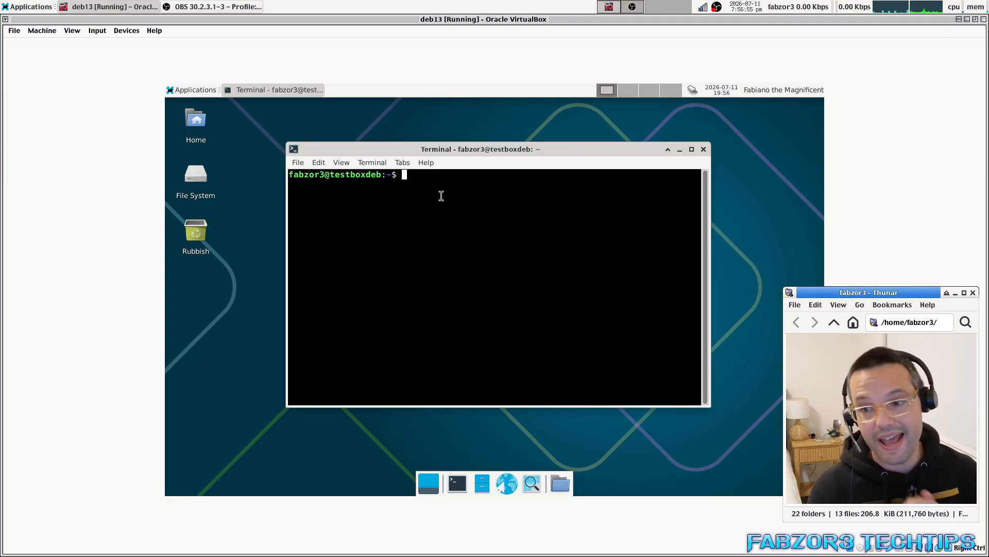
Become root with su and run apt-get update, fixing the mistyped 'updates'.
text(su)
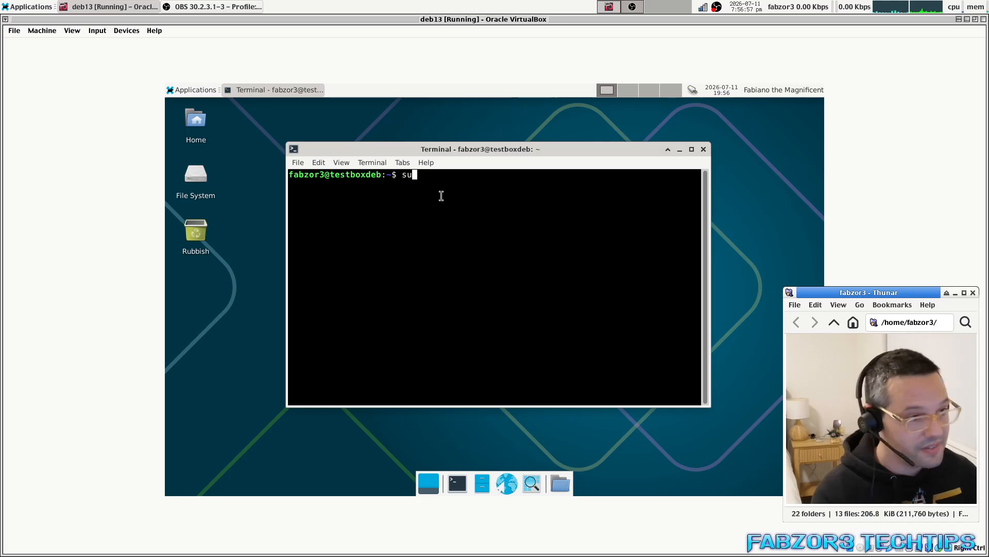
key(Return)
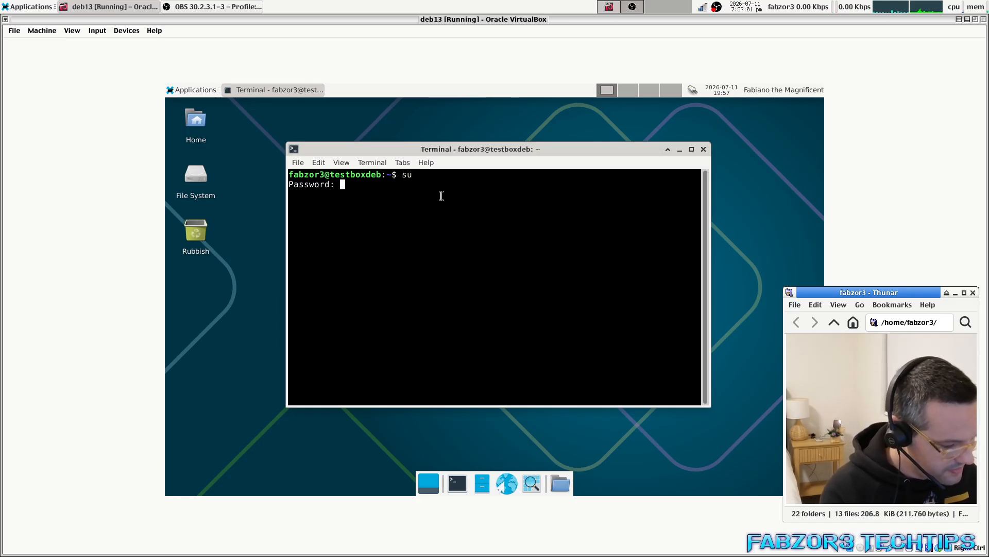
key(Return)
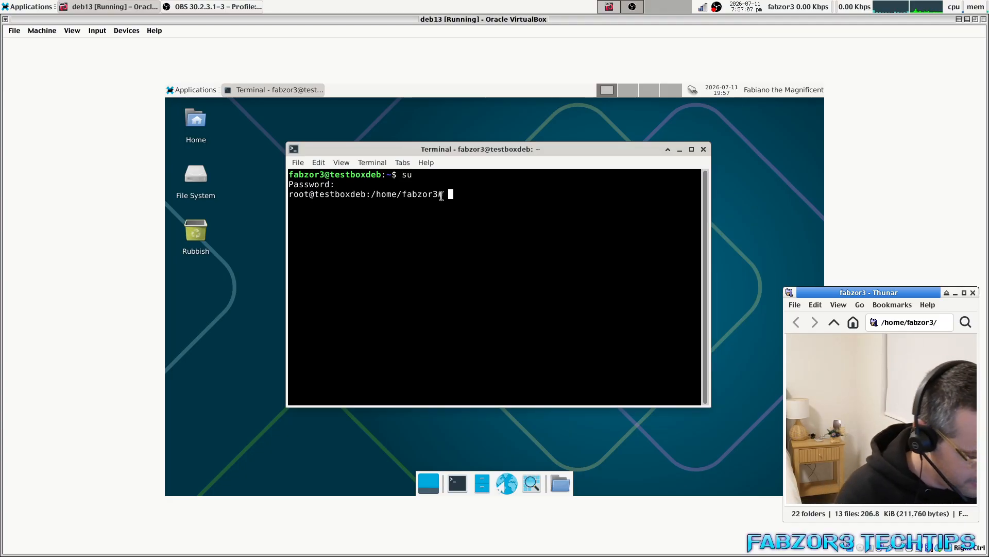
text(apt-get)
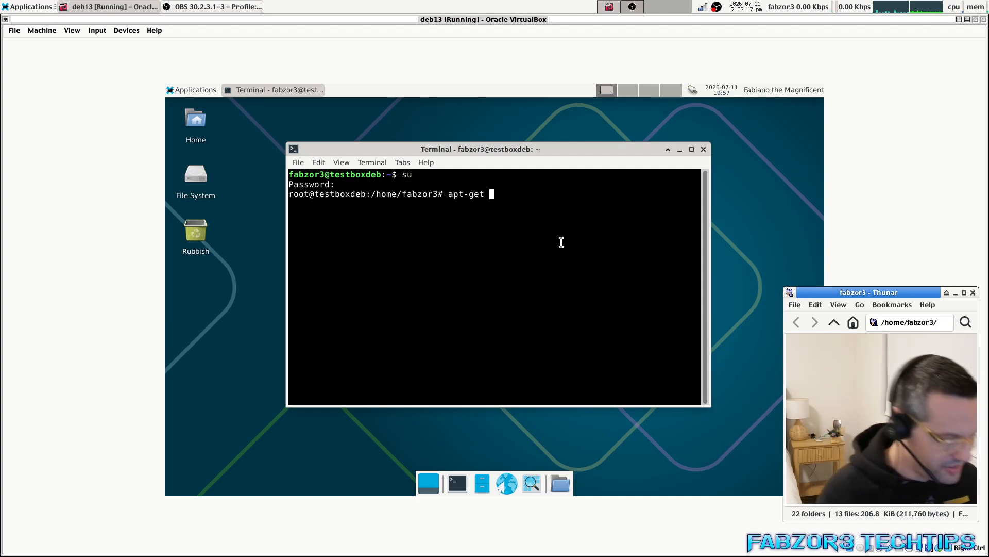
text(updates)
key(Return)
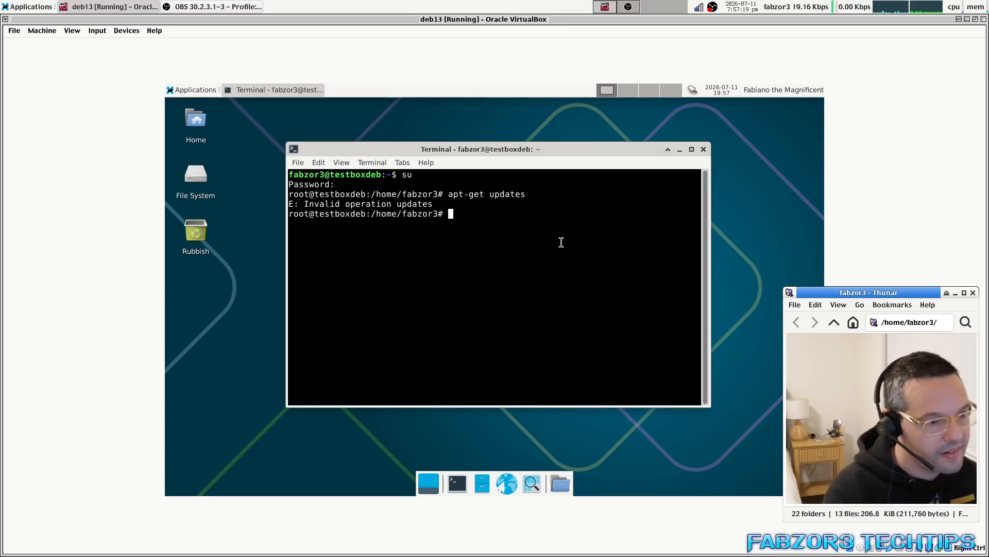
key(Up)
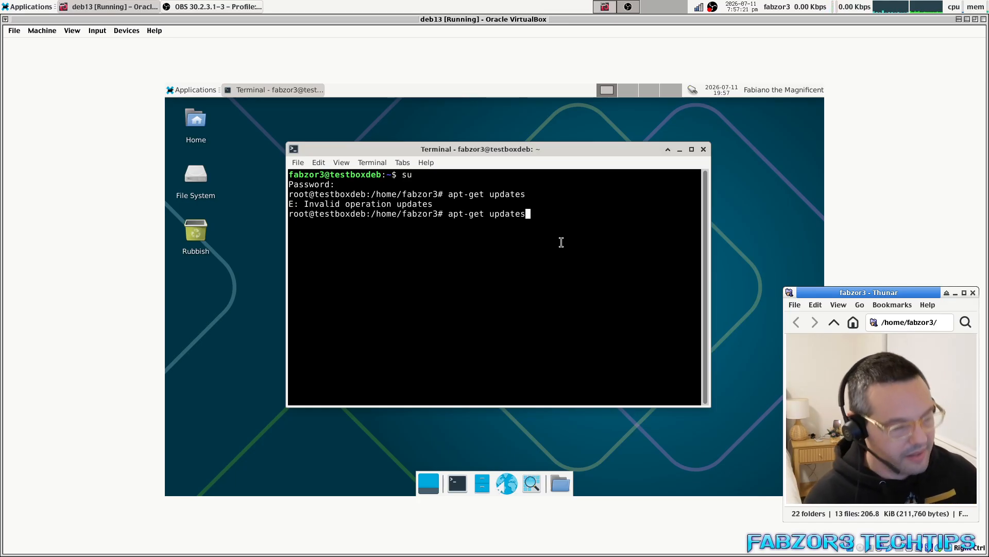
key(BackSpace)
key(Return)
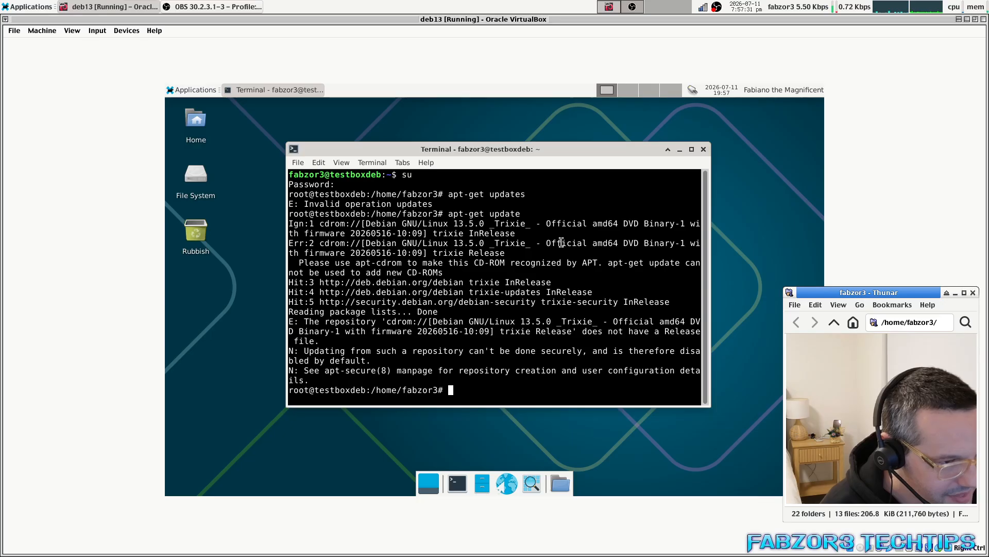
Maximise the terminal, rerun apt-get update, and highlight the cdrom repository error.
click(690, 149)
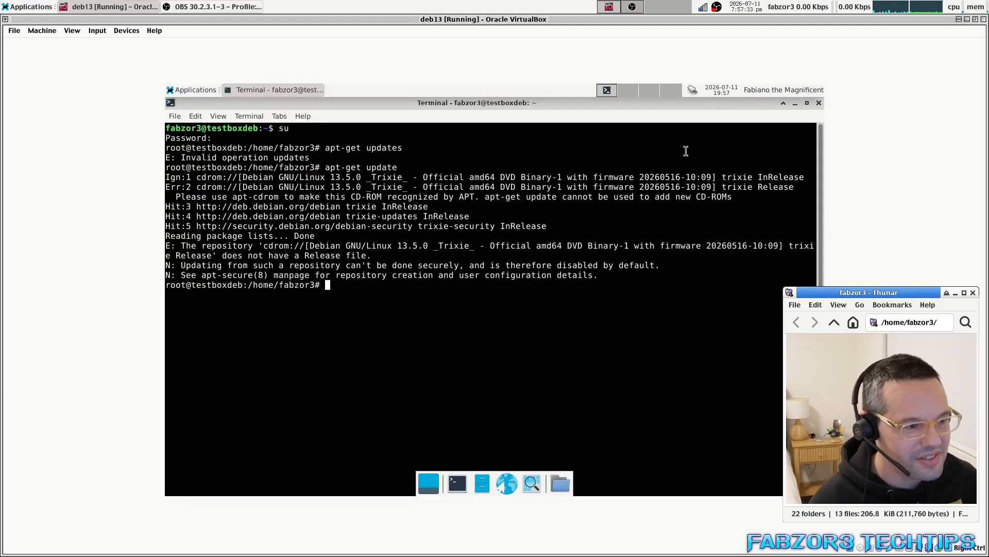
key(Up)
key(Return)
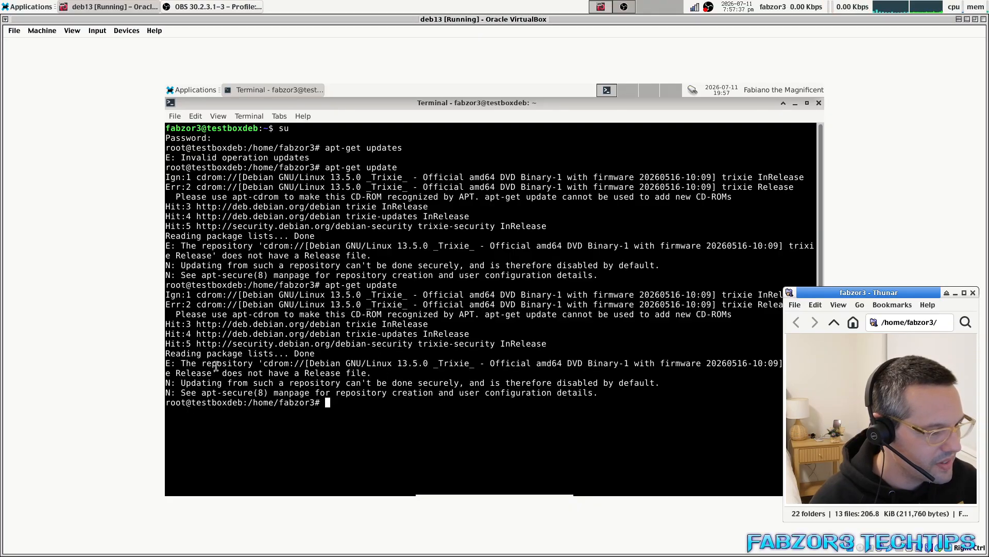
drag(202, 364, 727, 380)
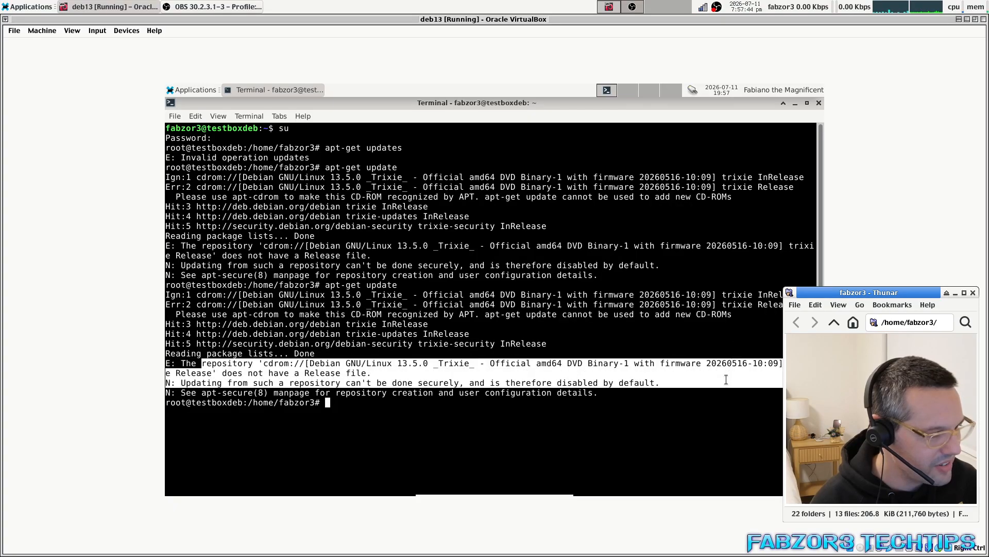
click(480, 405)
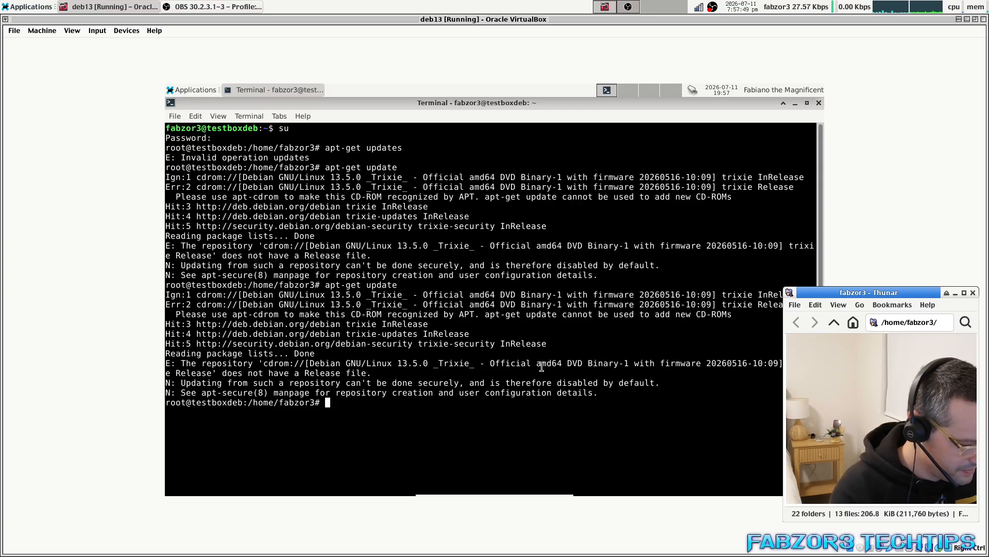
Run mousepad /etc/apt/sources.list from the root prompt, tab-completing the file name.
text(mousepad )
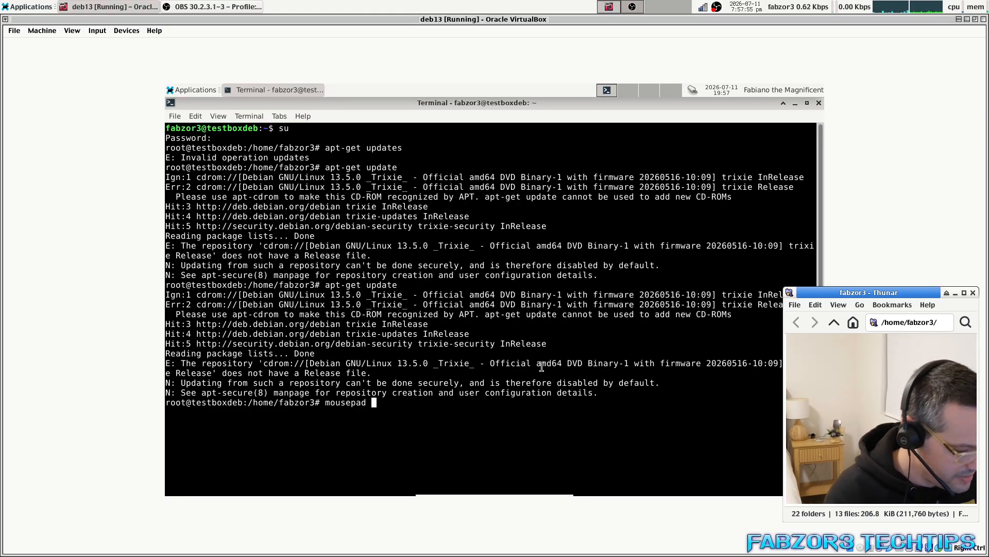
text(/etc/a)
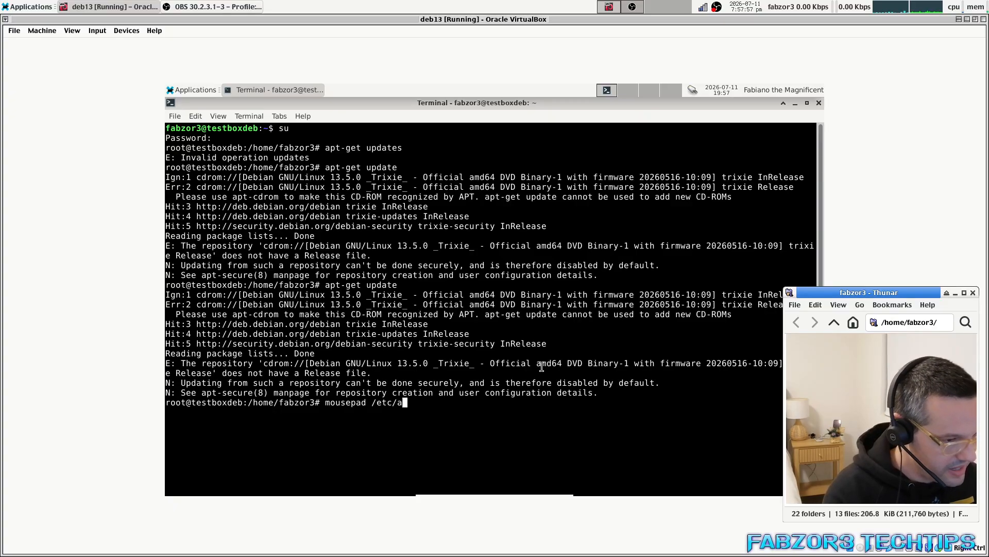
text(pt/)
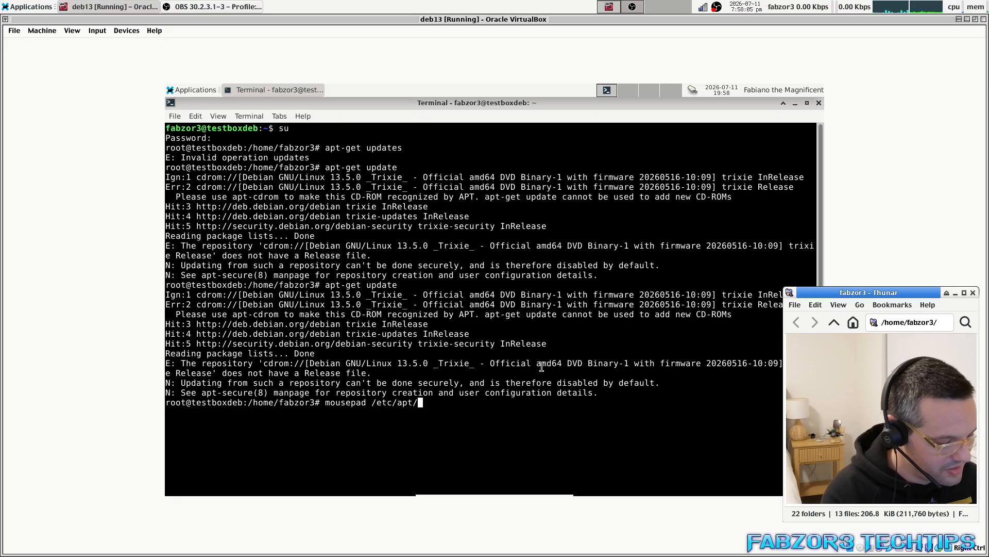
text(so)
key(Tab)
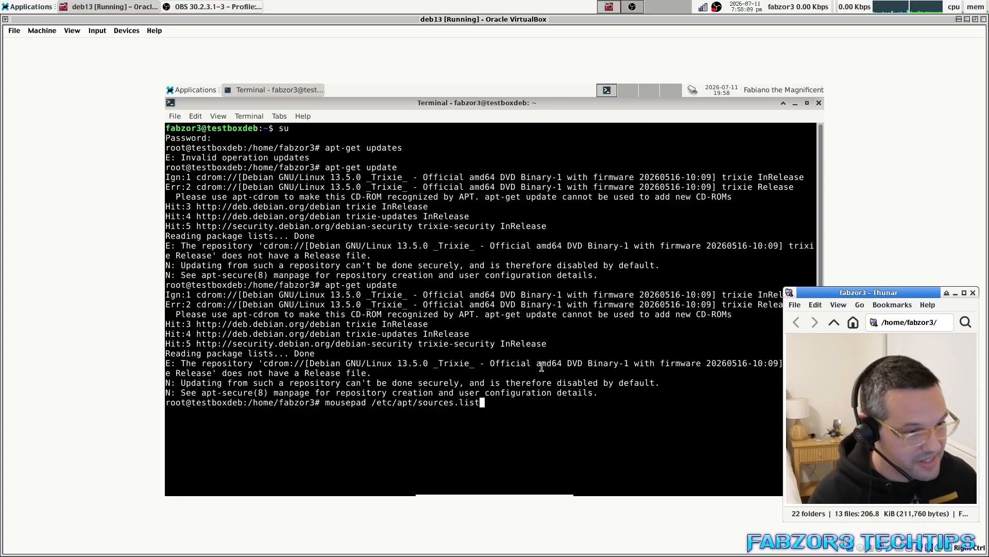
key(Return)
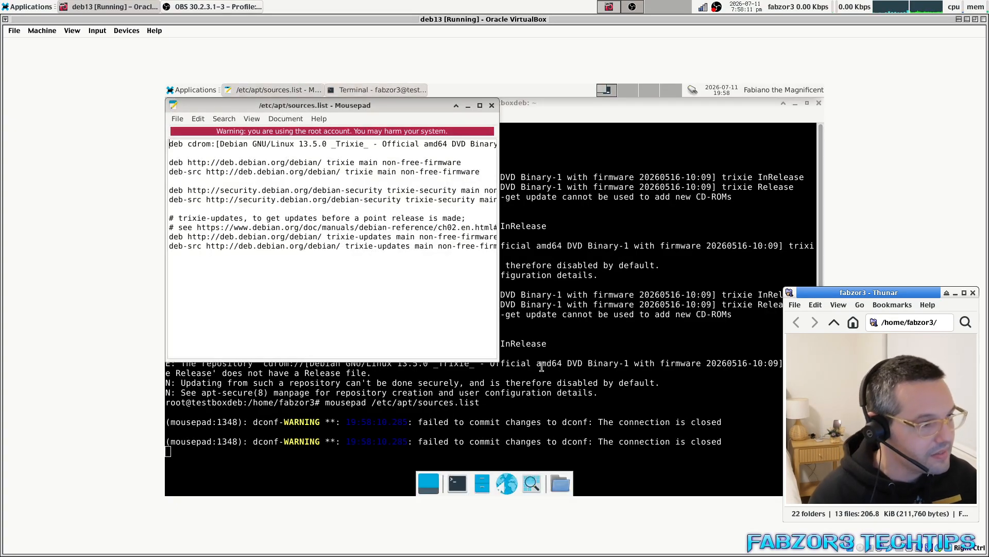
Widen the Mousepad window and put # at the start of the deb cdrom line.
drag(351, 106, 393, 131)
drag(540, 386, 734, 372)
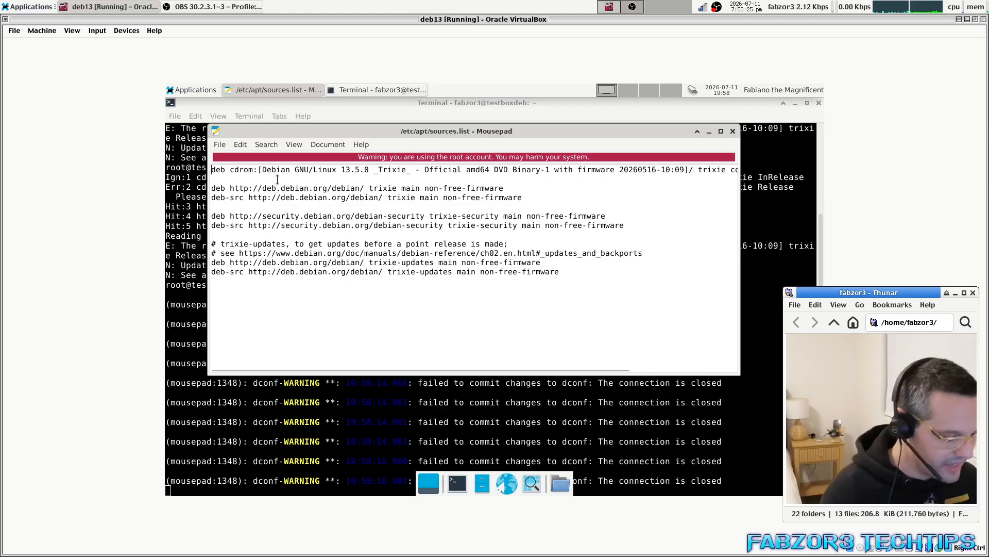
text(#)
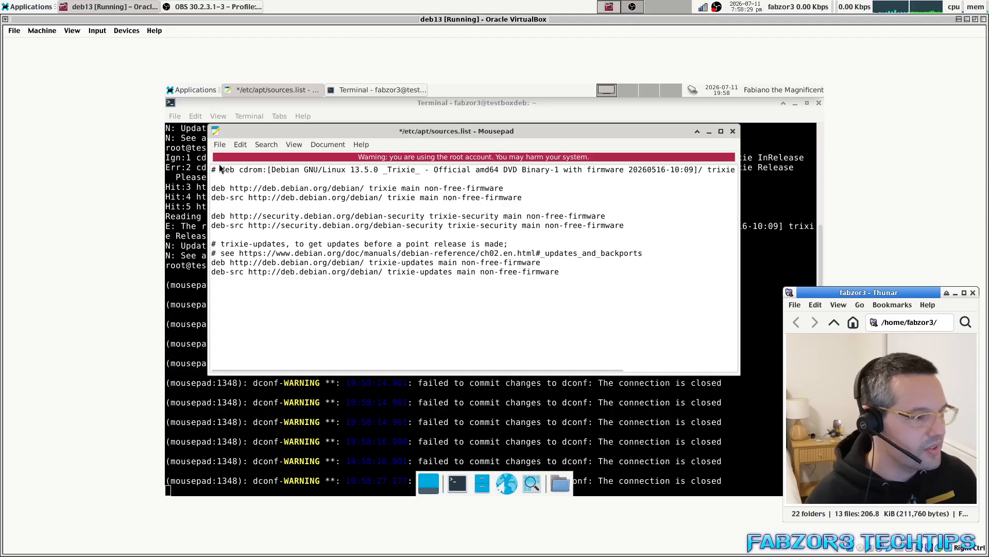
Inspect the commented-out cdrom line and the repository lines below it.
drag(220, 171, 271, 174)
click(298, 168)
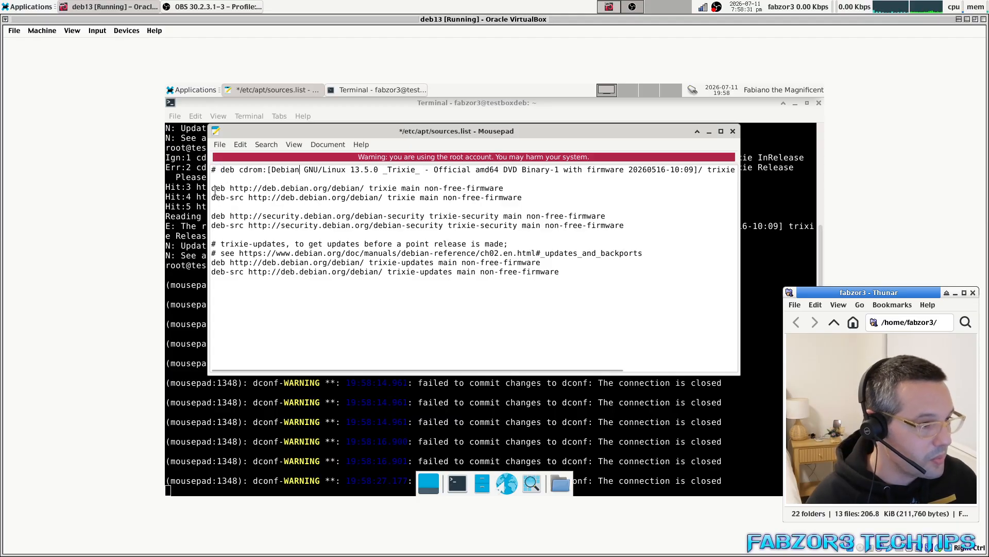
drag(215, 191, 298, 227)
click(232, 170)
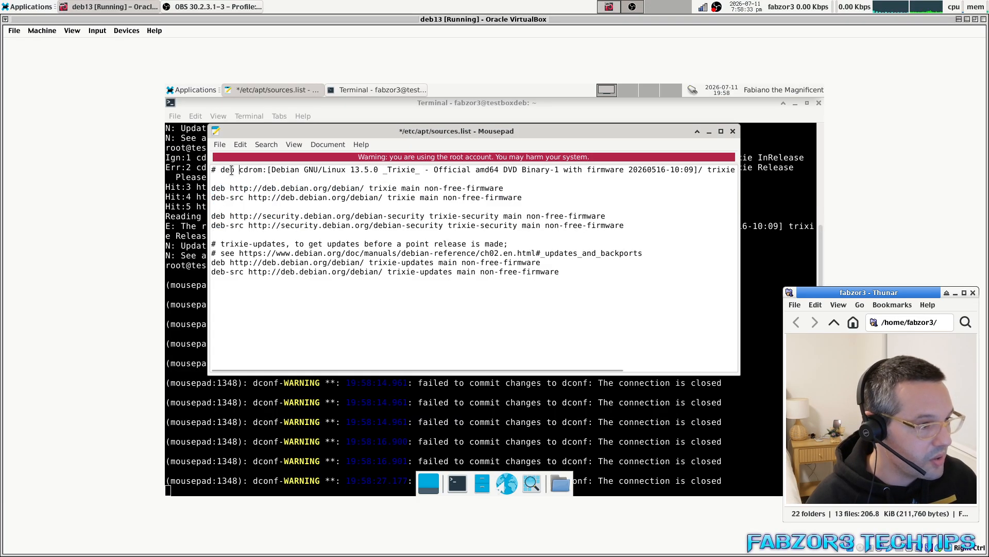
drag(221, 170, 287, 174)
click(258, 176)
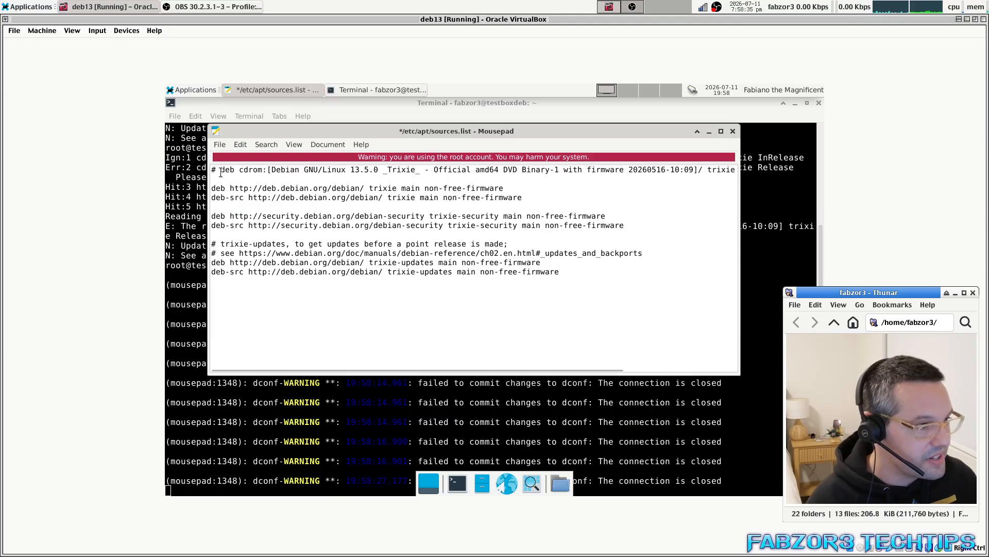
drag(210, 170, 218, 170)
click(237, 174)
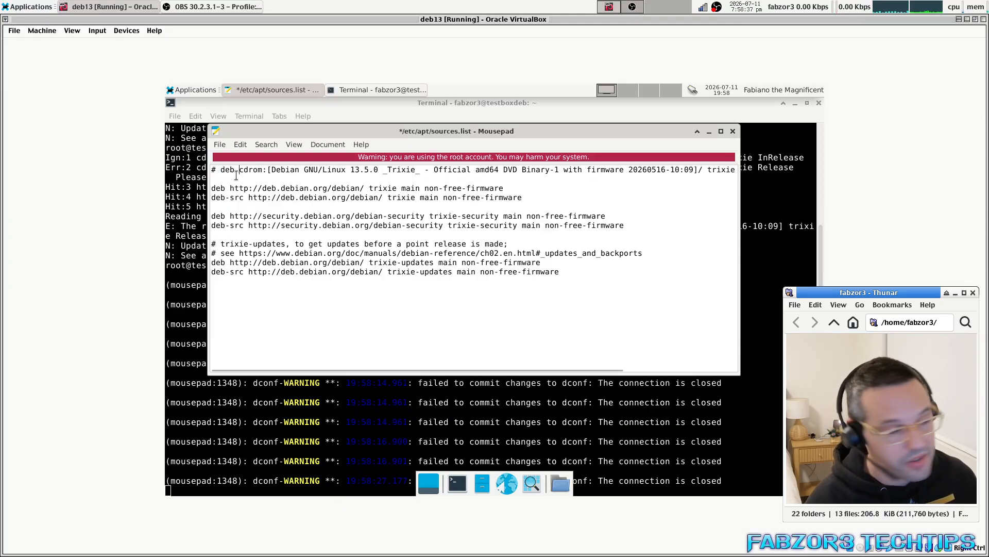
drag(212, 170, 629, 165)
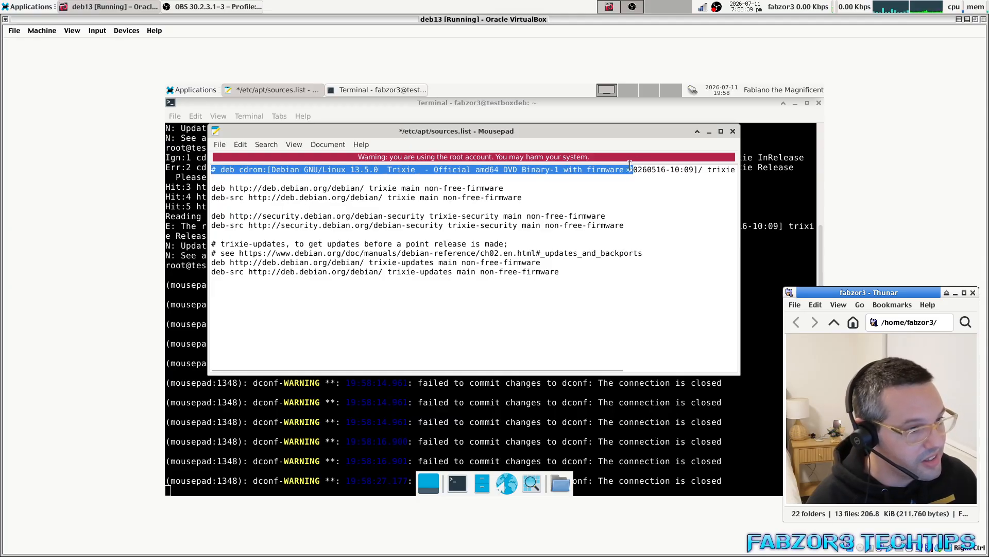
click(239, 175)
Quit Mousepad via File > Quit, then reopen sources.list to confirm the edit and close it.
click(220, 145)
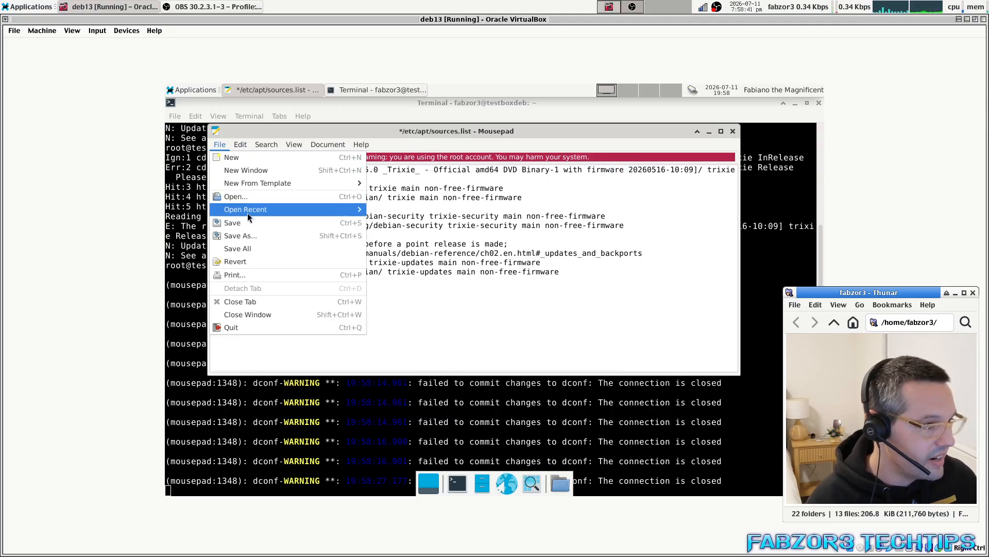
click(220, 144)
click(219, 144)
click(240, 326)
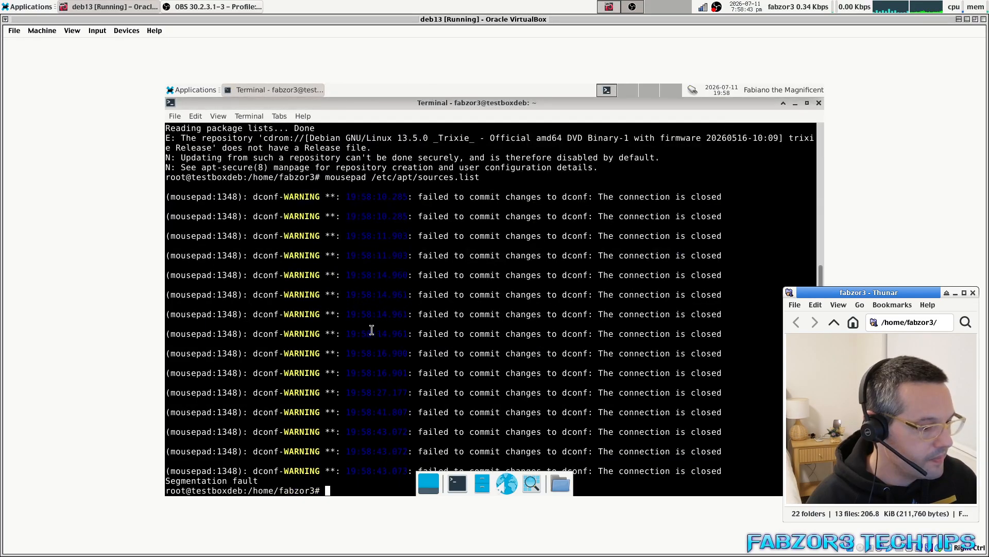
key(Up)
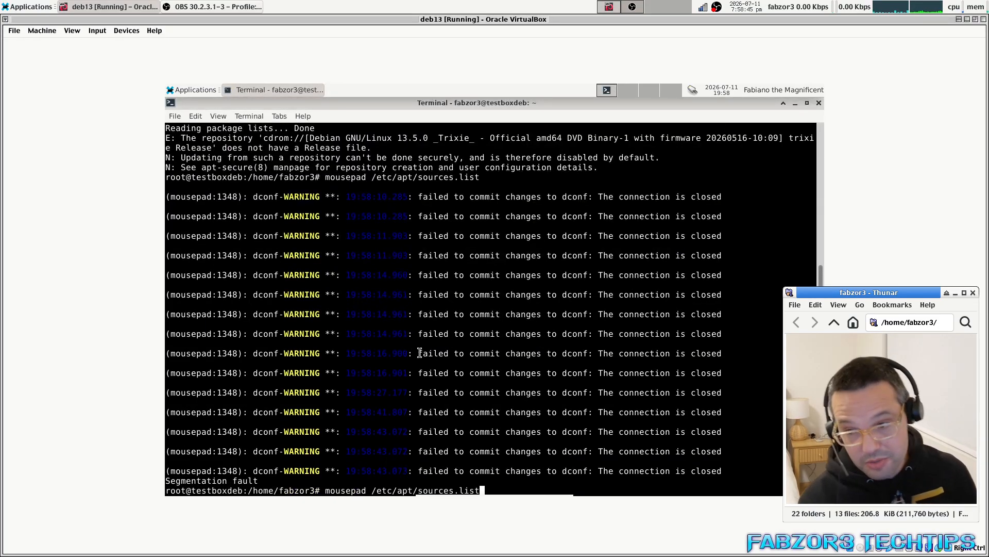
key(Return)
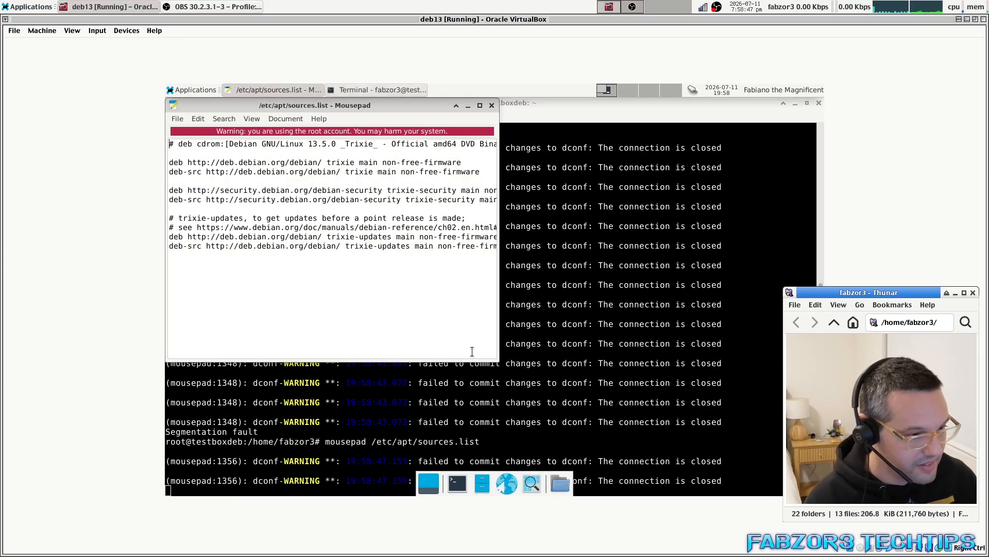
click(491, 105)
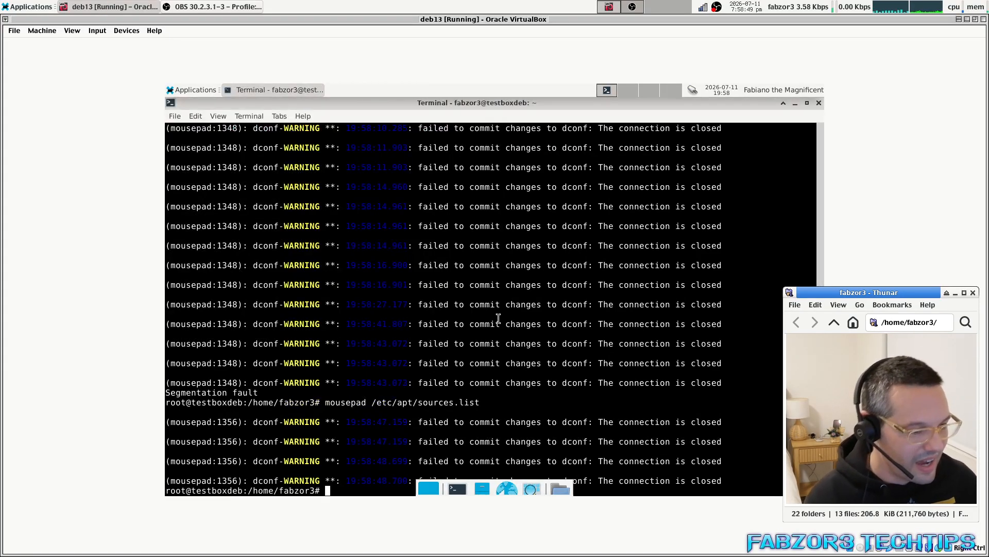
Rerun apt-get update cleanly, run apt-get upgrade (0 upgraded), then recall apt-get update.
key(Up)
key(Up)
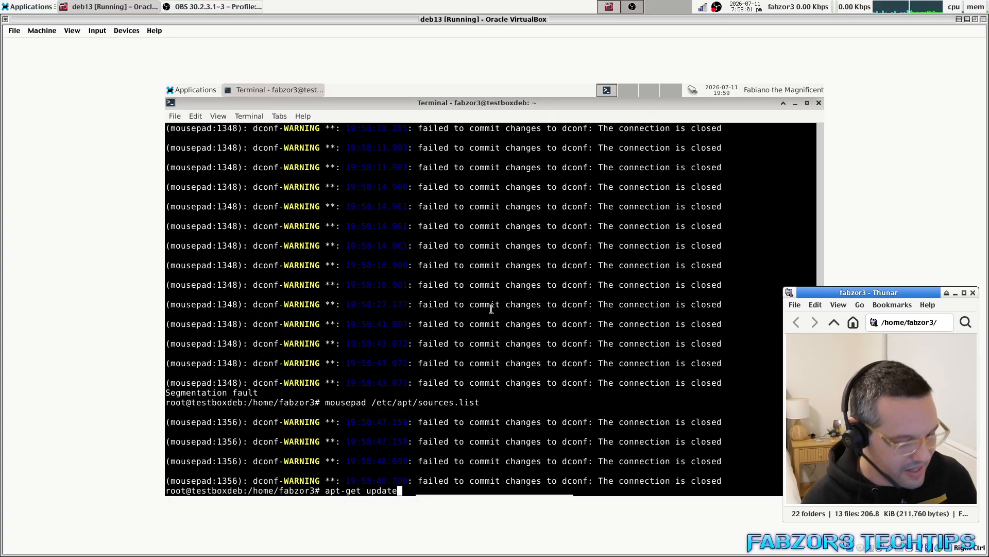
key(Return)
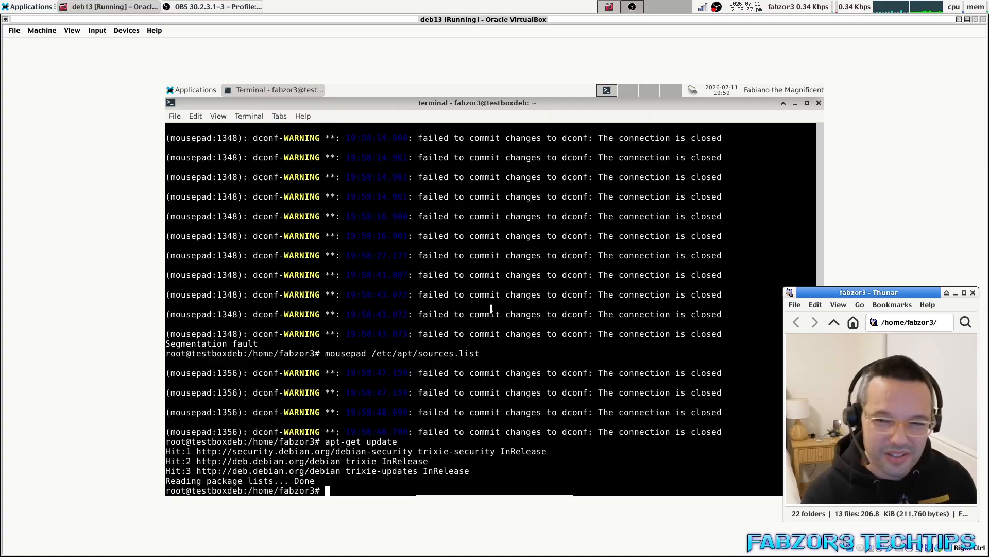
key(Up)
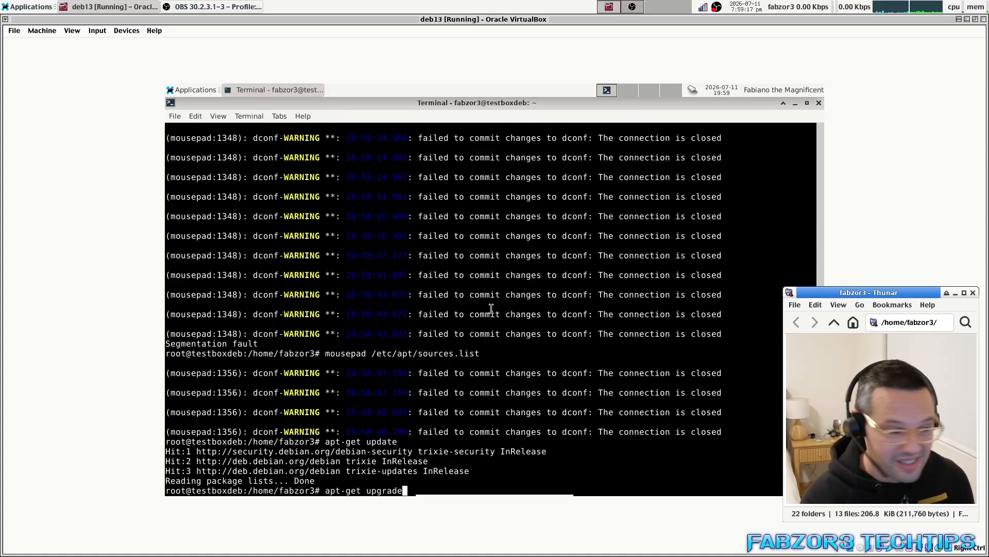
key(Return)
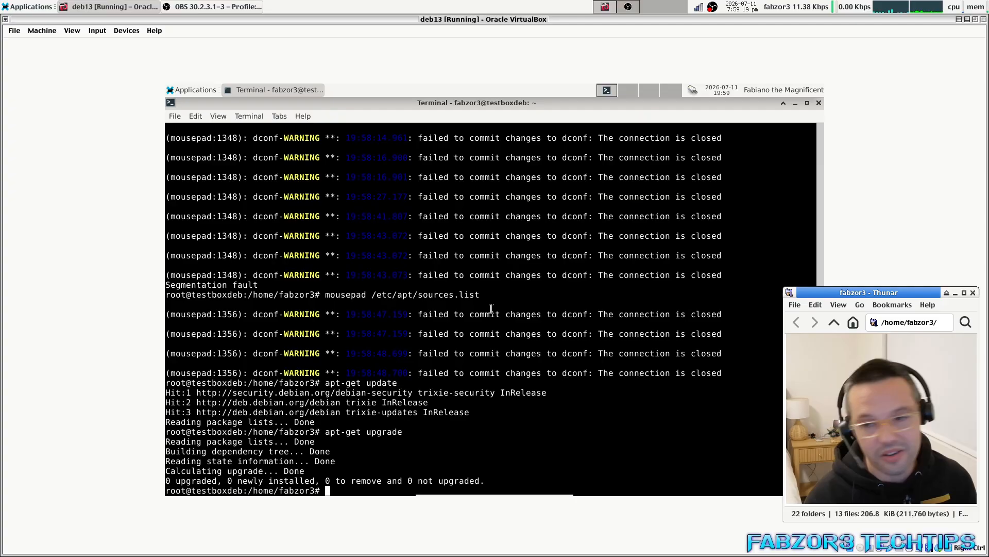
key(Up)
key(Up)
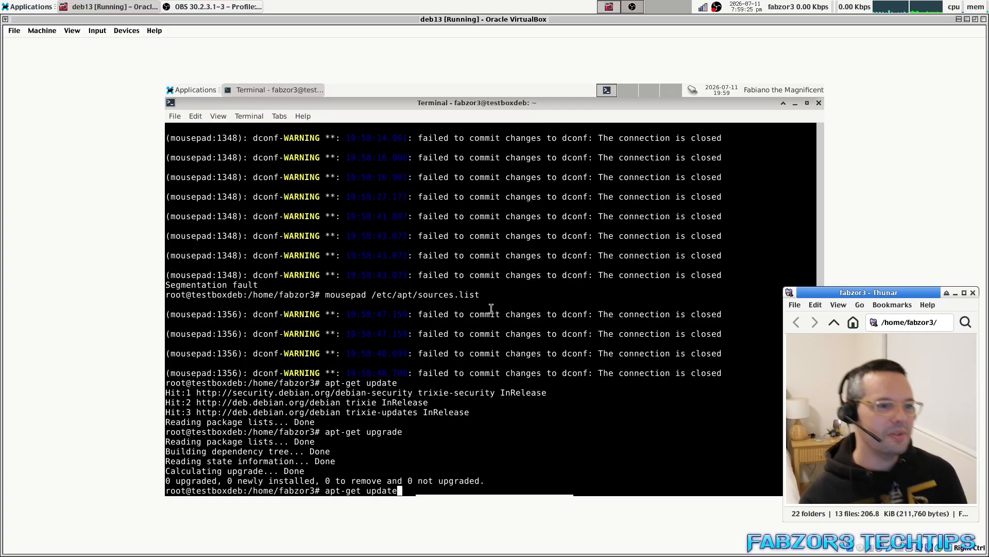
Close the terminal despite its running process and open Panel Preferences for the bottom dock.
click(819, 102)
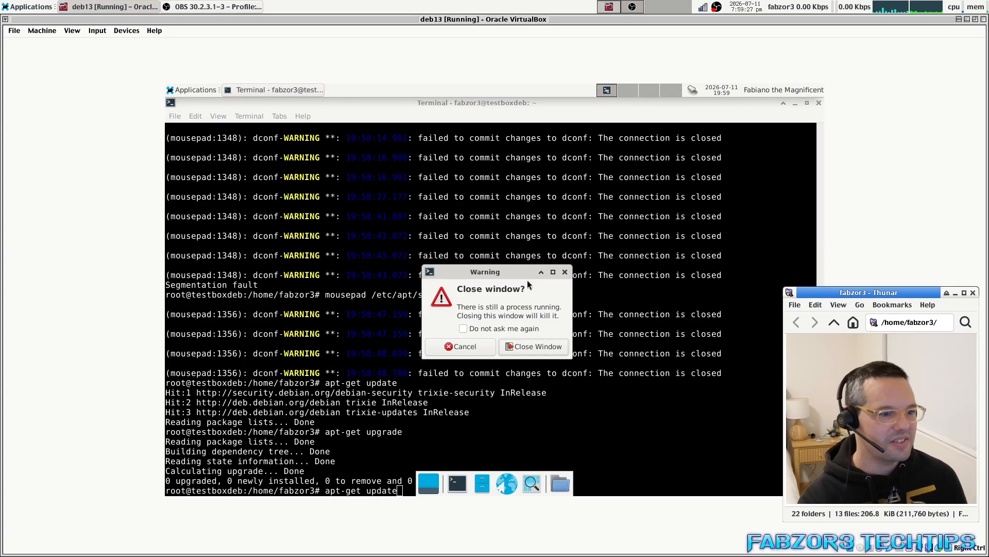
click(538, 351)
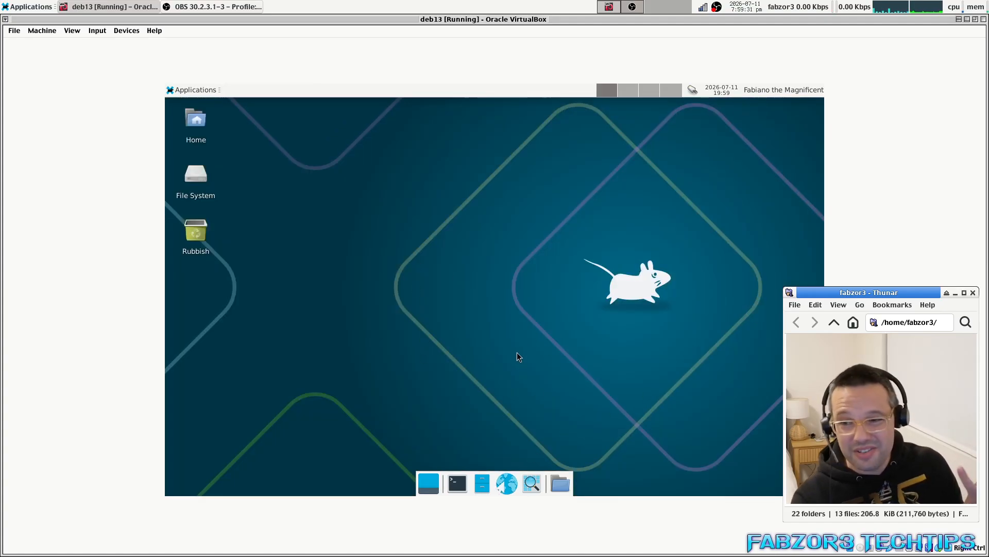
right_click(501, 488)
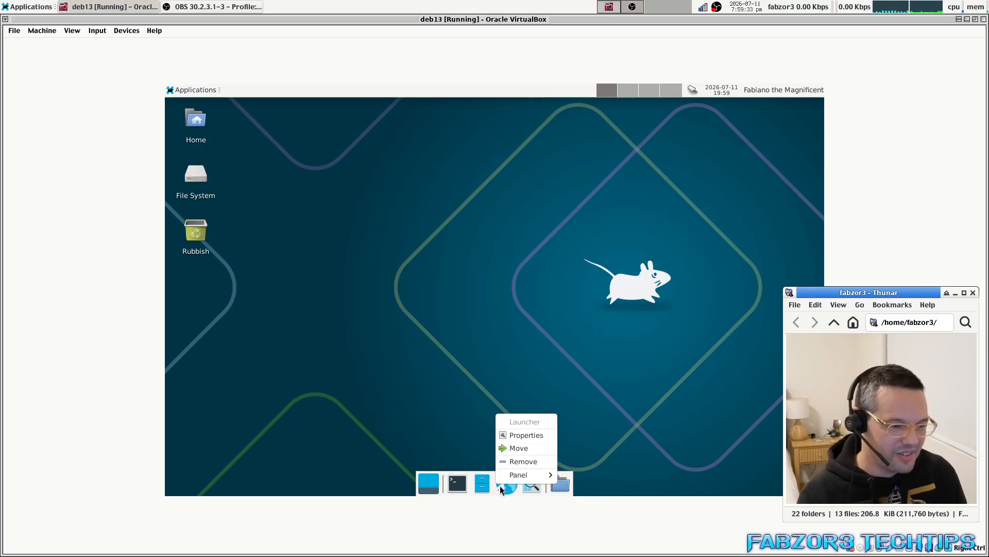
click(468, 442)
right_click(502, 483)
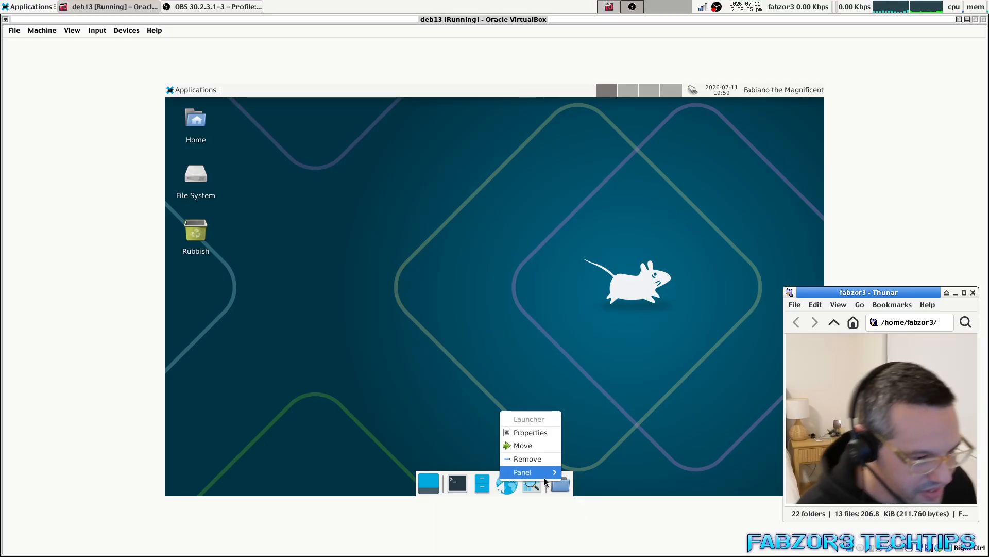
mouse_move(542, 472)
click(608, 449)
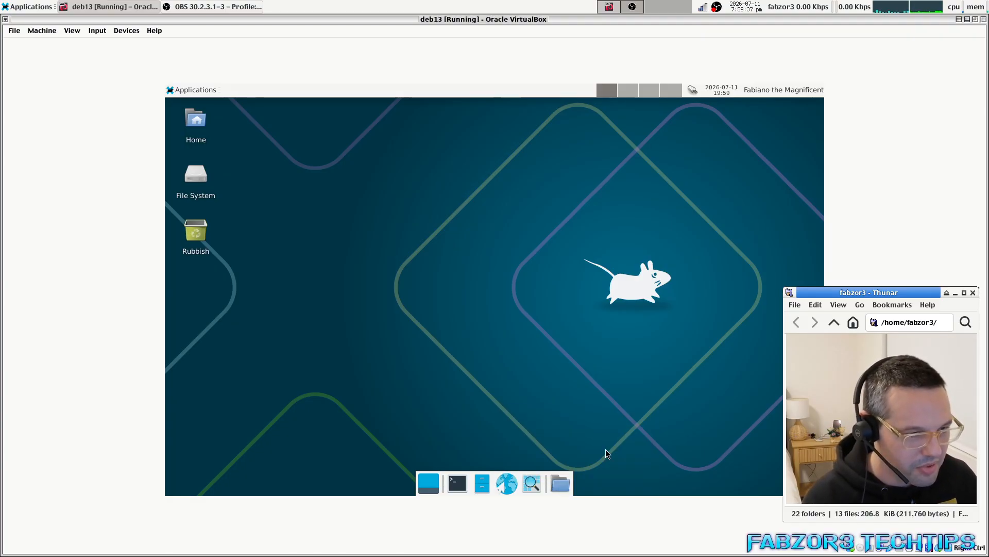
Remove Panel 2, the bottom dock, in Panel Preferences and close the dialog.
drag(268, 109, 450, 148)
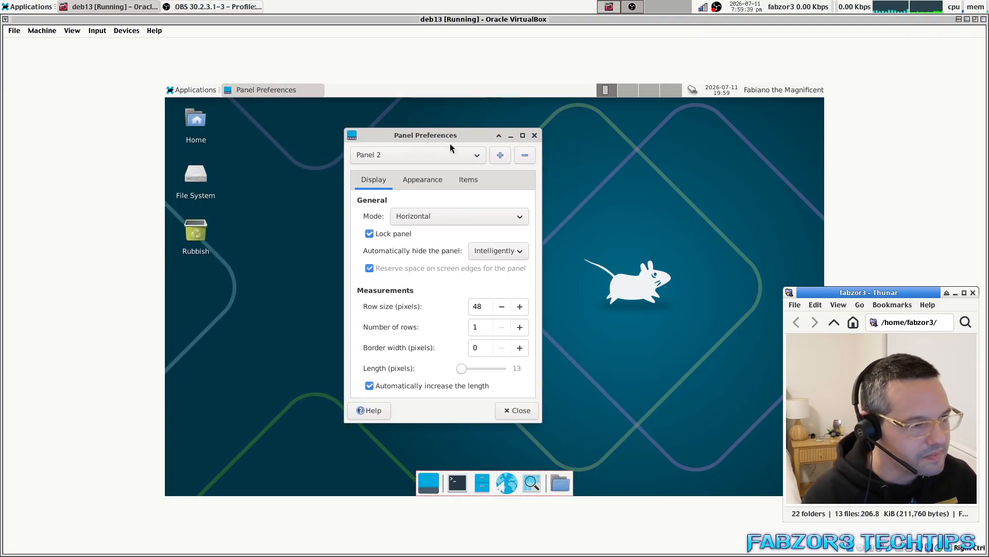
click(524, 156)
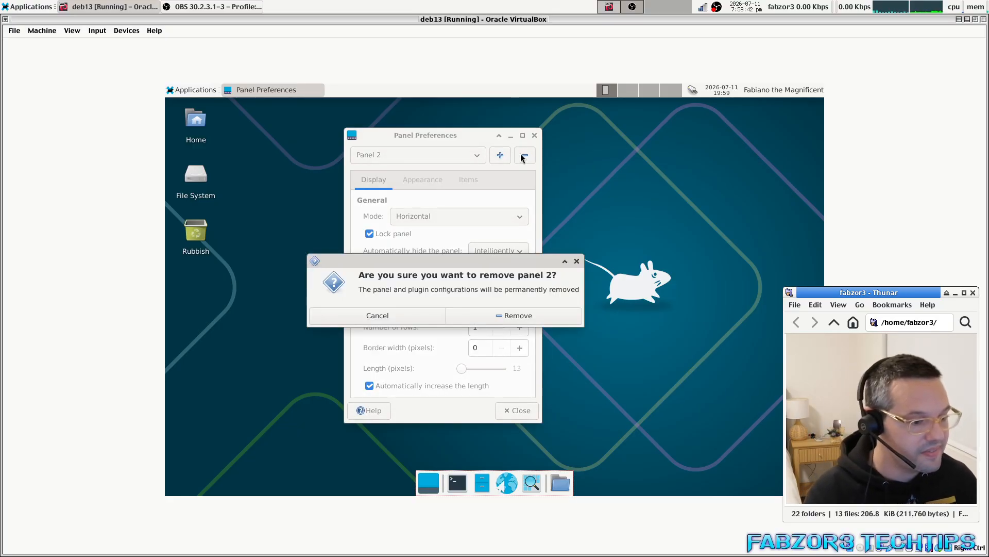
click(510, 315)
drag(420, 133, 446, 151)
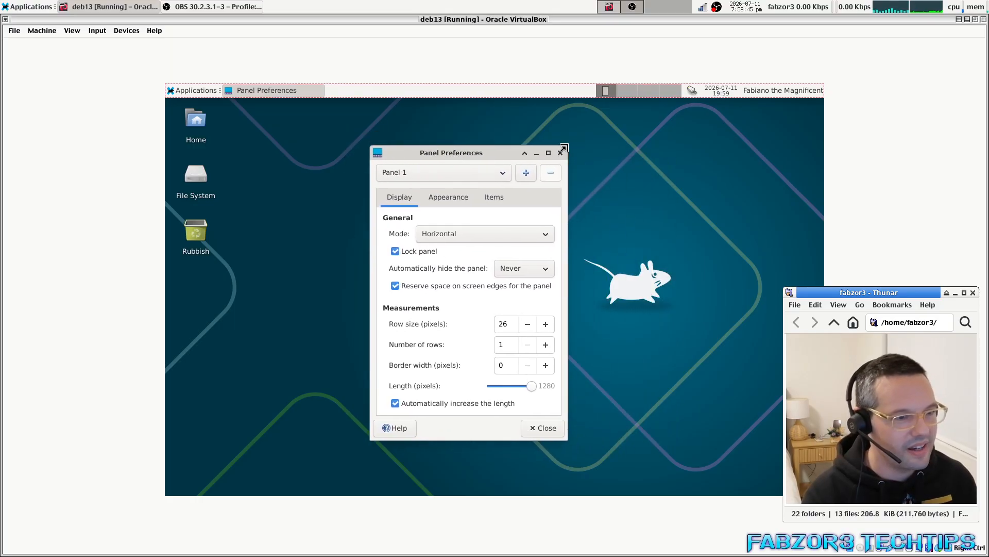
click(560, 153)
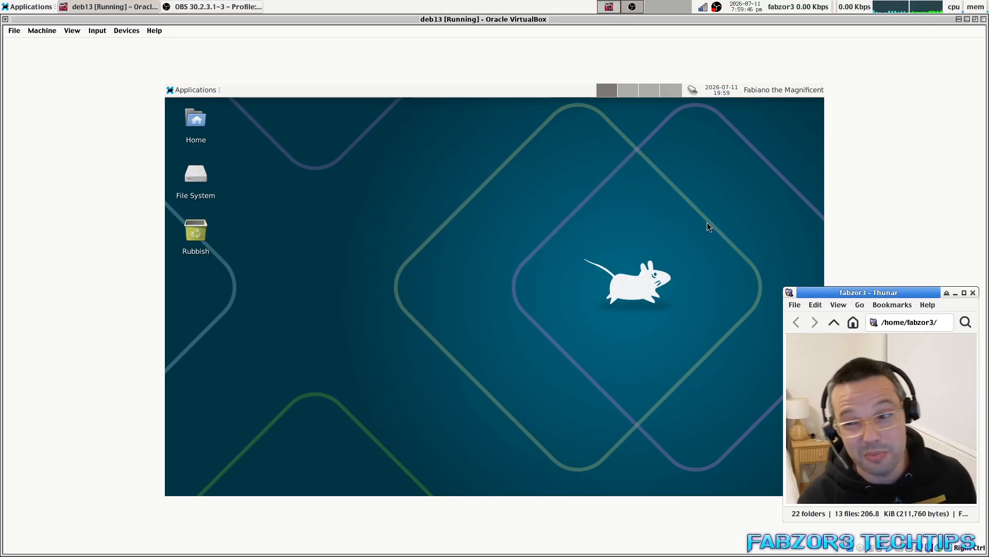
Move the File System, Rubbish and Home desktop icons over to the right edge.
click(194, 89)
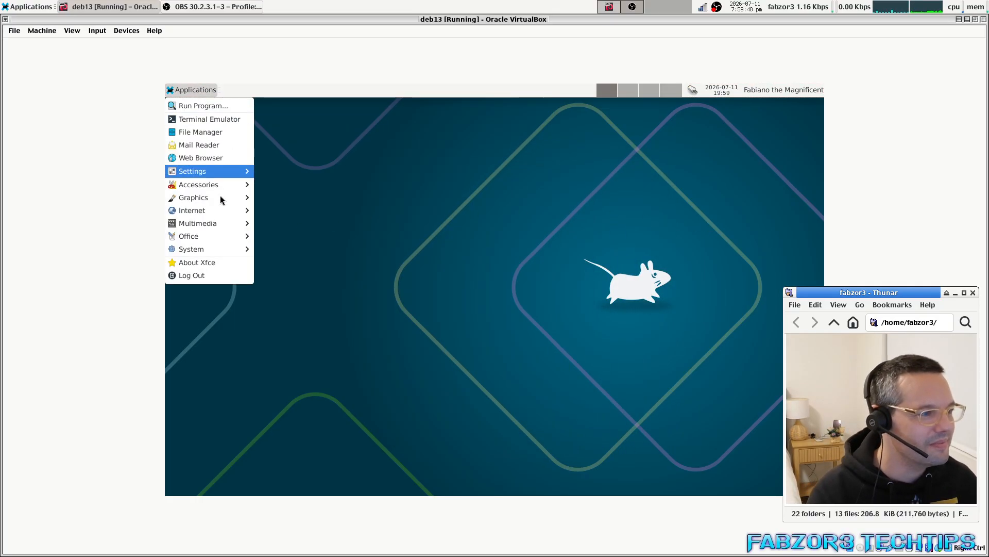
click(347, 189)
drag(197, 175, 771, 126)
drag(196, 232, 752, 447)
drag(199, 123, 740, 180)
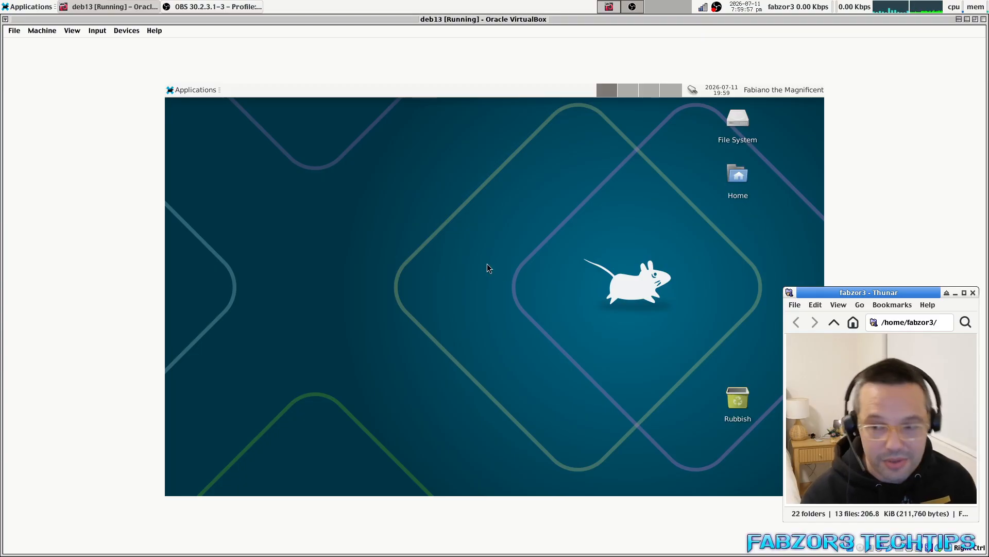
In Desktop Settings, preview the wallpapers and set the first Debian waves background.
right_click(357, 234)
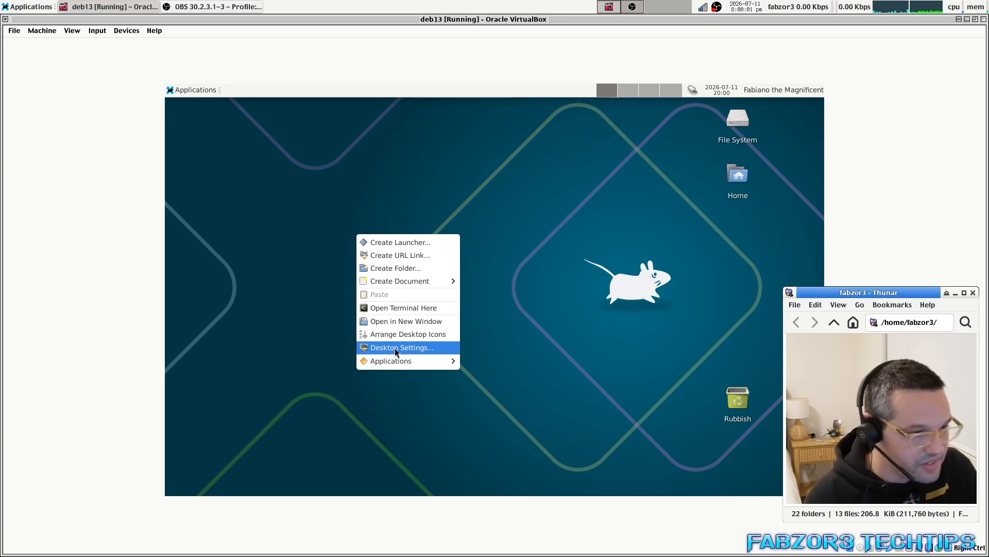
click(408, 348)
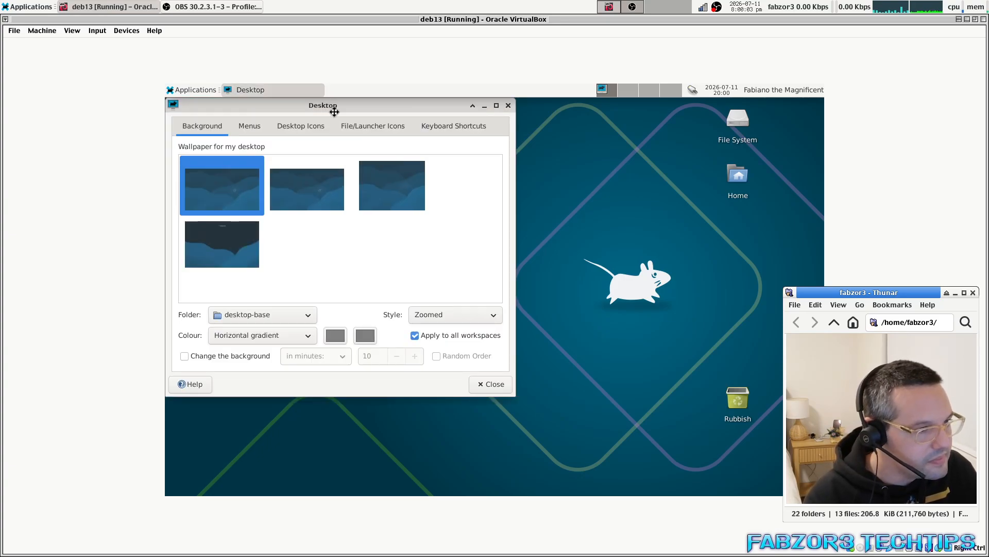
drag(330, 107, 447, 132)
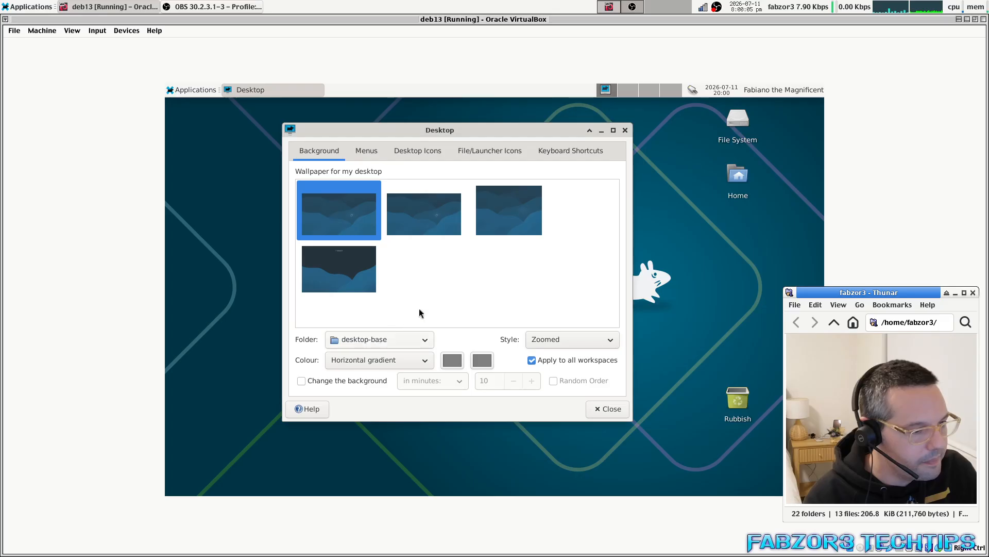
click(415, 221)
click(358, 211)
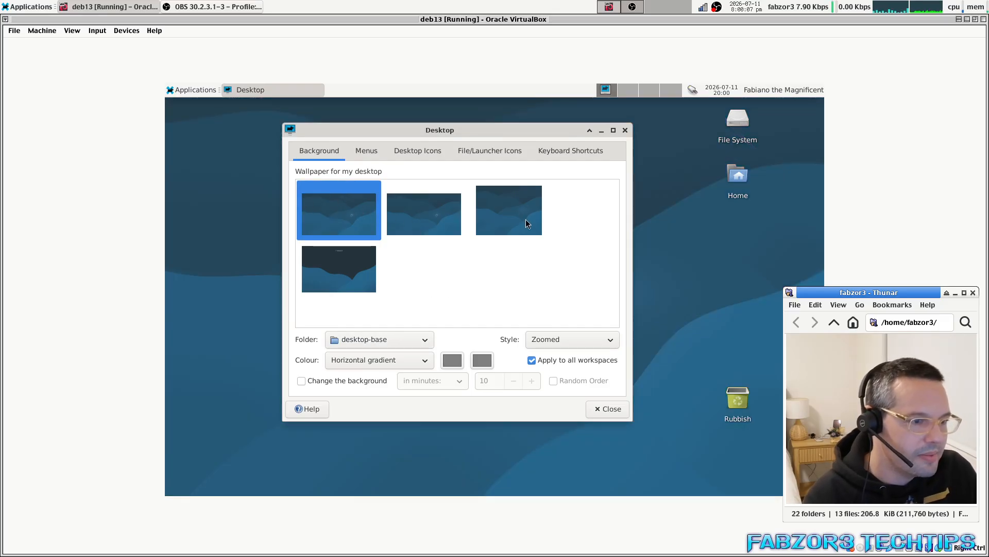
click(525, 219)
click(354, 265)
click(348, 215)
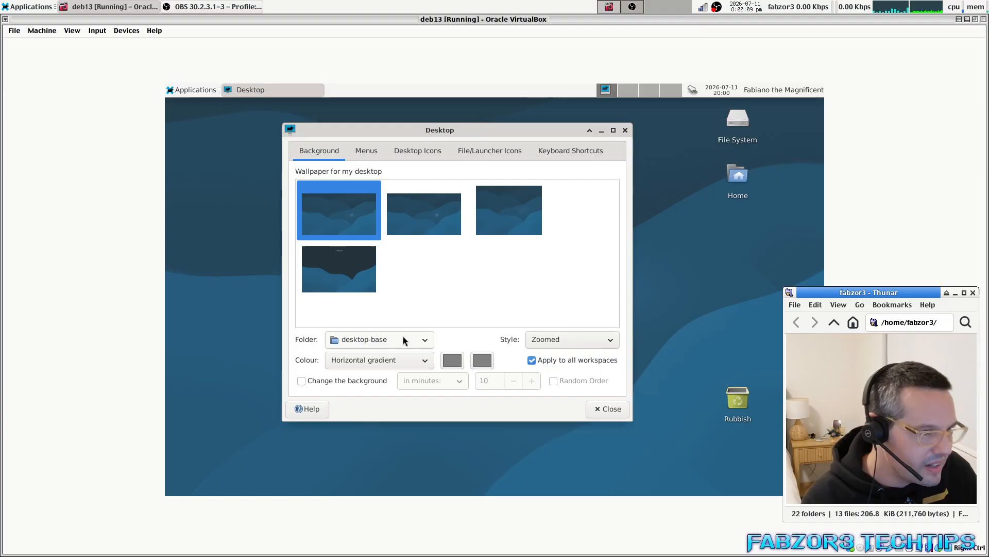
Keep the wallpaper folder unchanged, close Desktop Settings and launch the Firefox web browser.
click(404, 340)
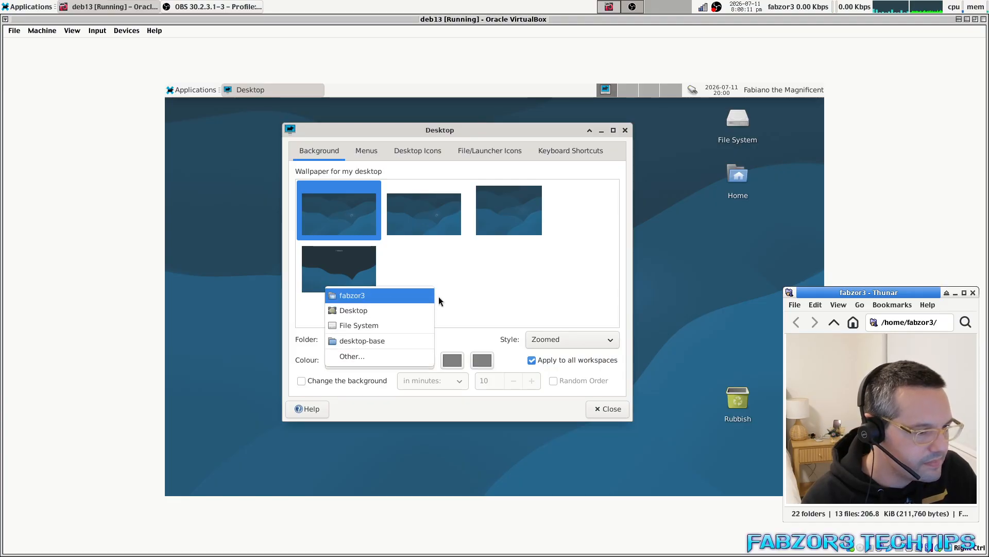
click(509, 278)
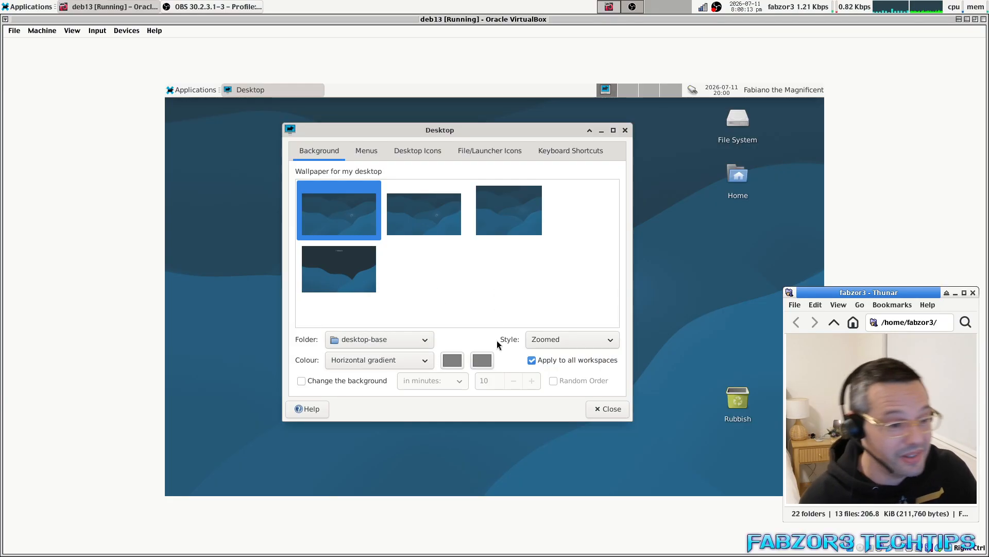
click(612, 410)
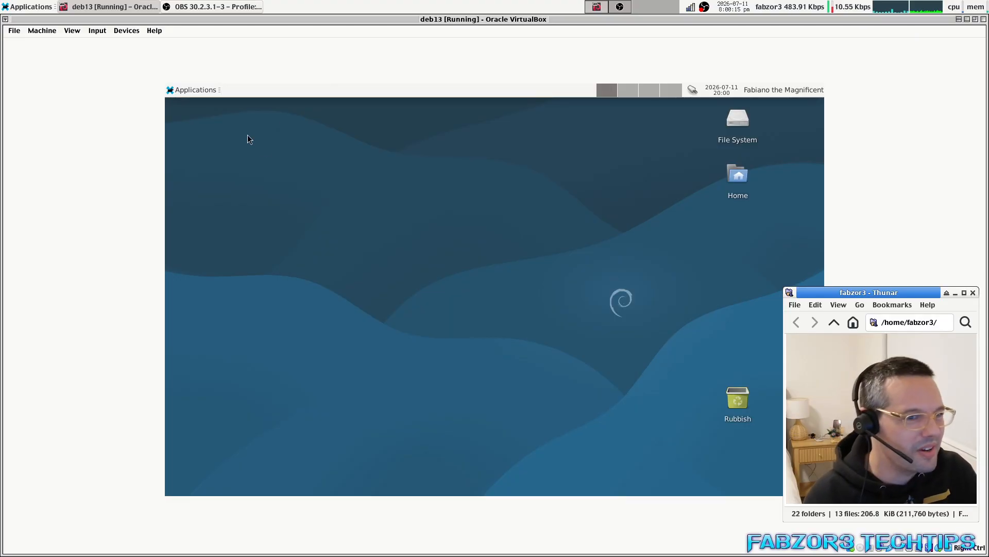
click(181, 95)
click(209, 155)
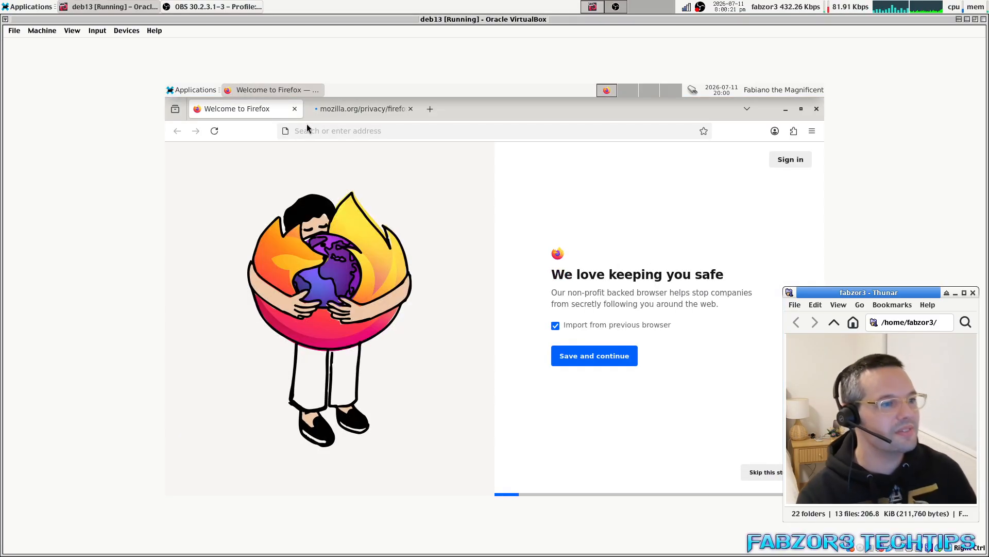
Close the Welcome tab, go to images.google.com and search for 'cat wallpaper'.
click(295, 109)
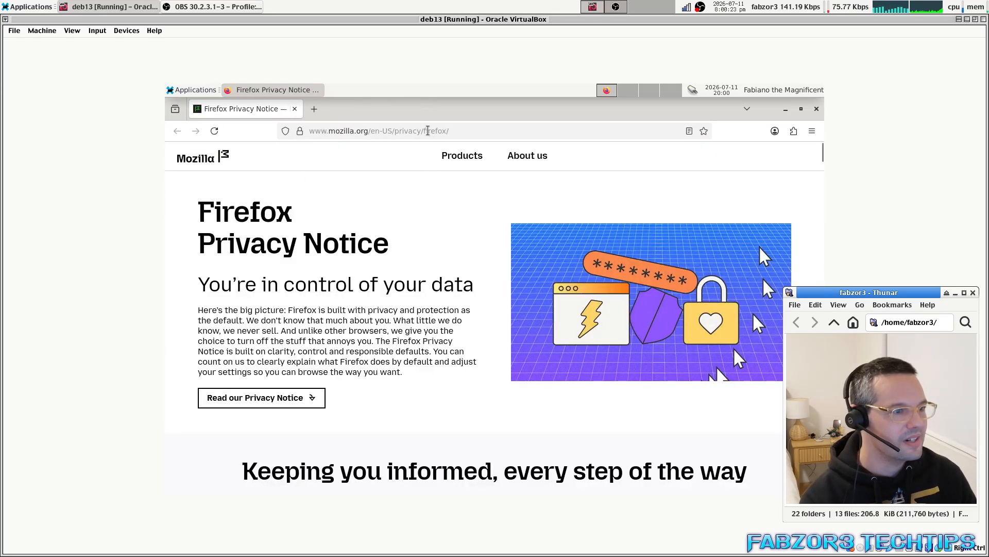
click(426, 131)
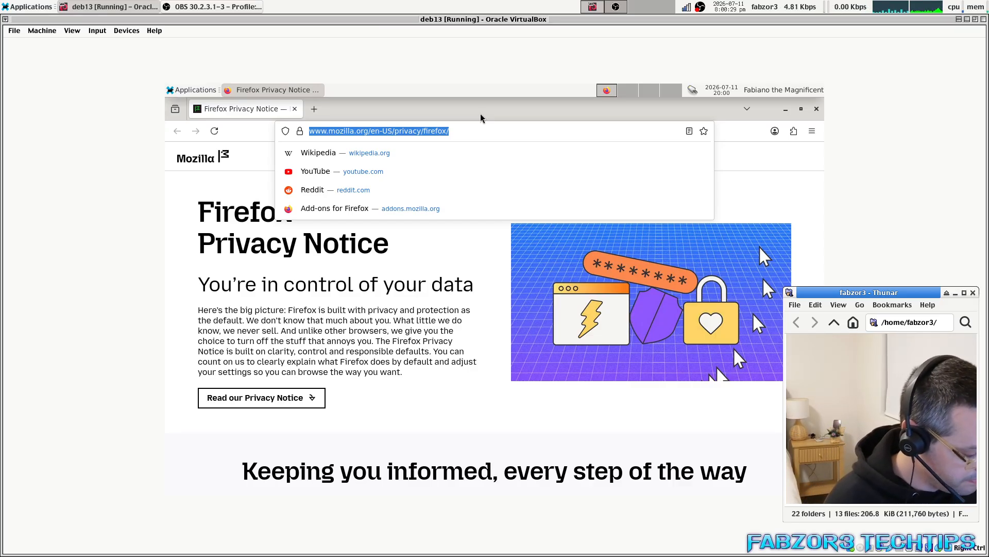
text(images.g)
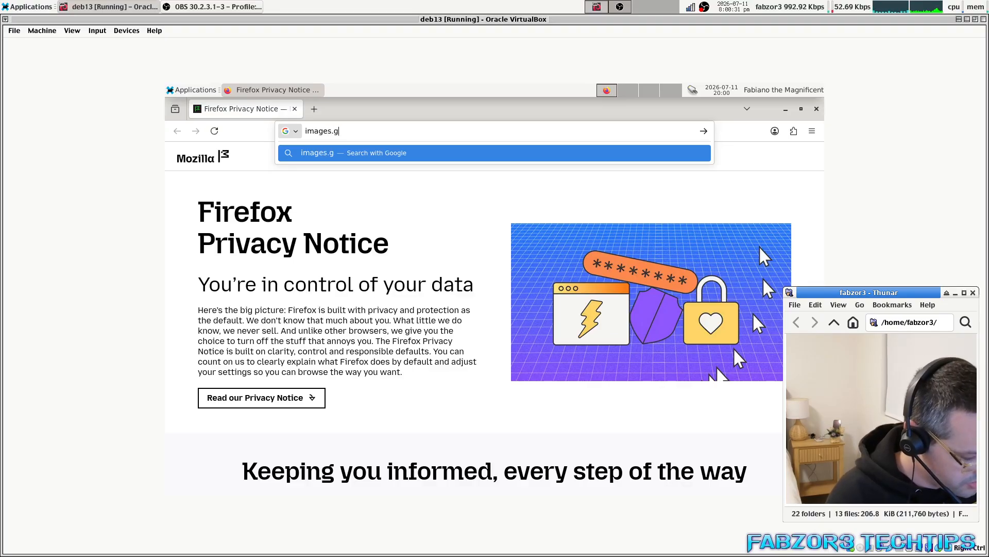
text(oogle.com)
key(Return)
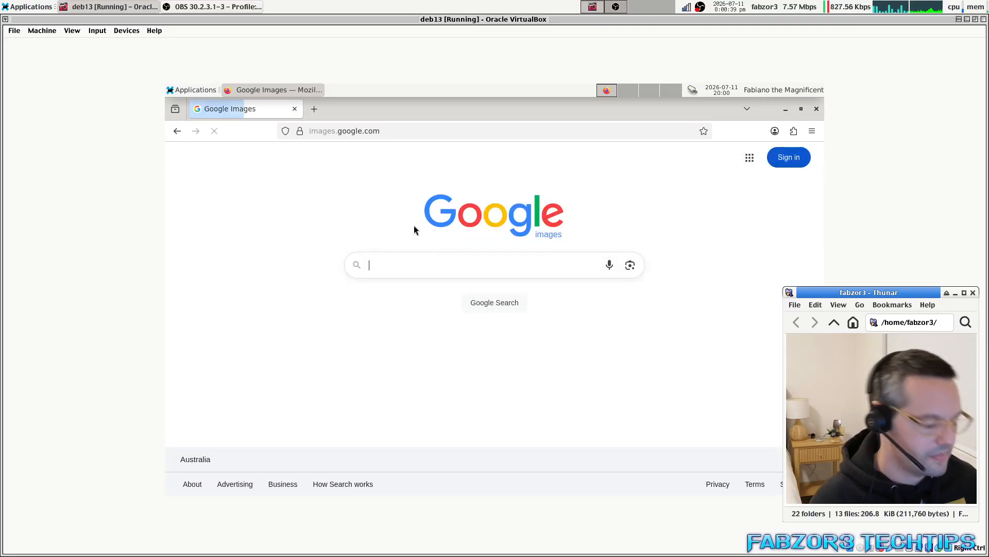
text(cat wall)
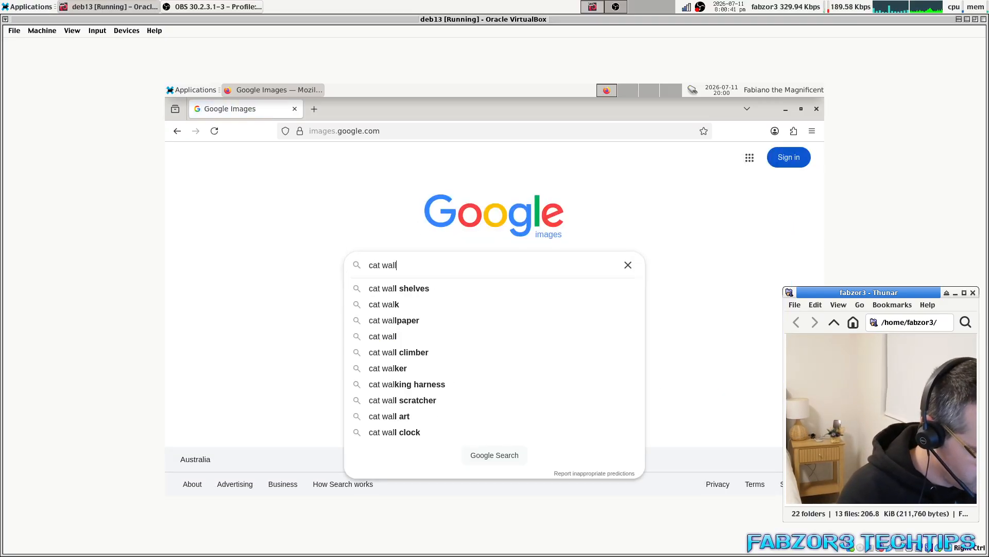
text(paper)
key(Return)
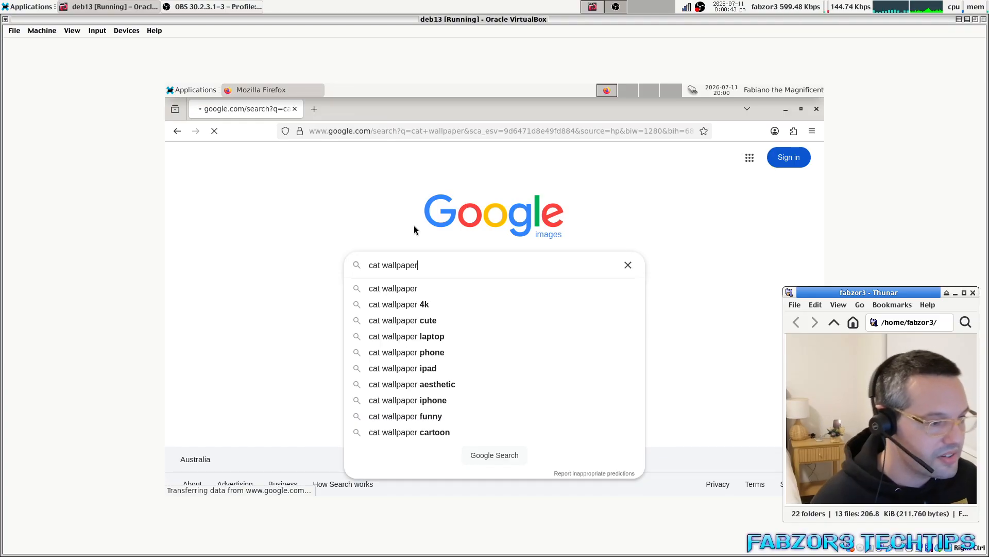
Find the Cute cat wallpaper result and view its full-size image in a new tab.
scroll(459, 309, down, 10)
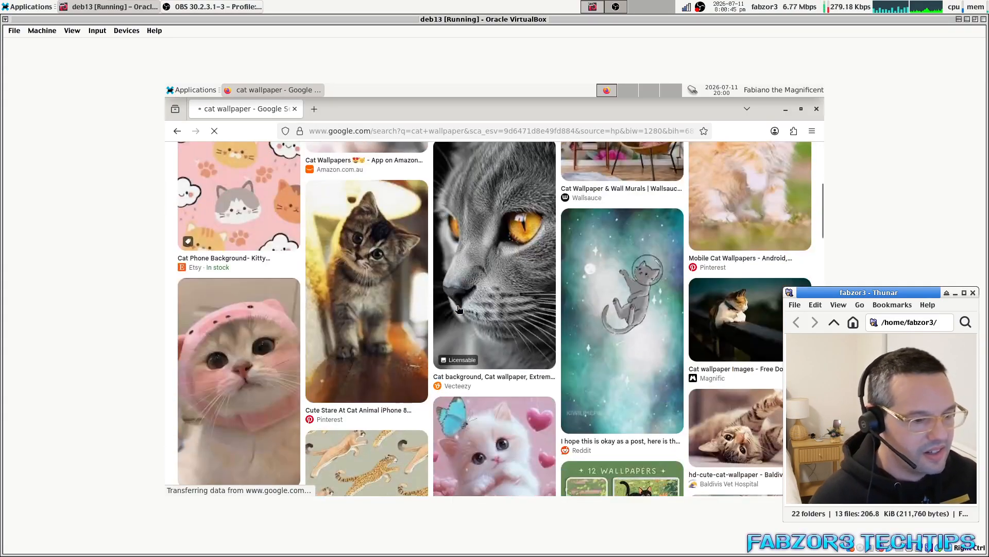
scroll(459, 309, down, 15)
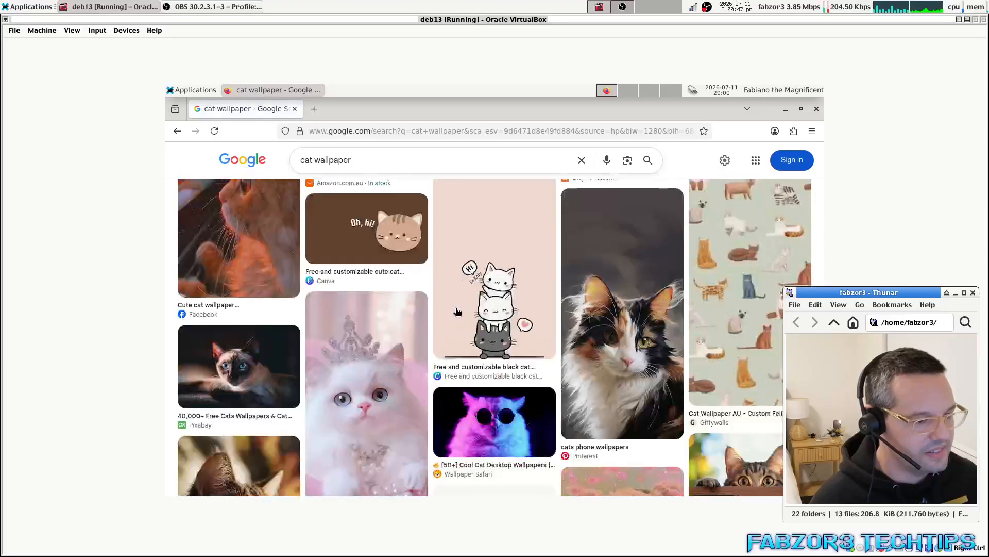
scroll(457, 313, down, 8)
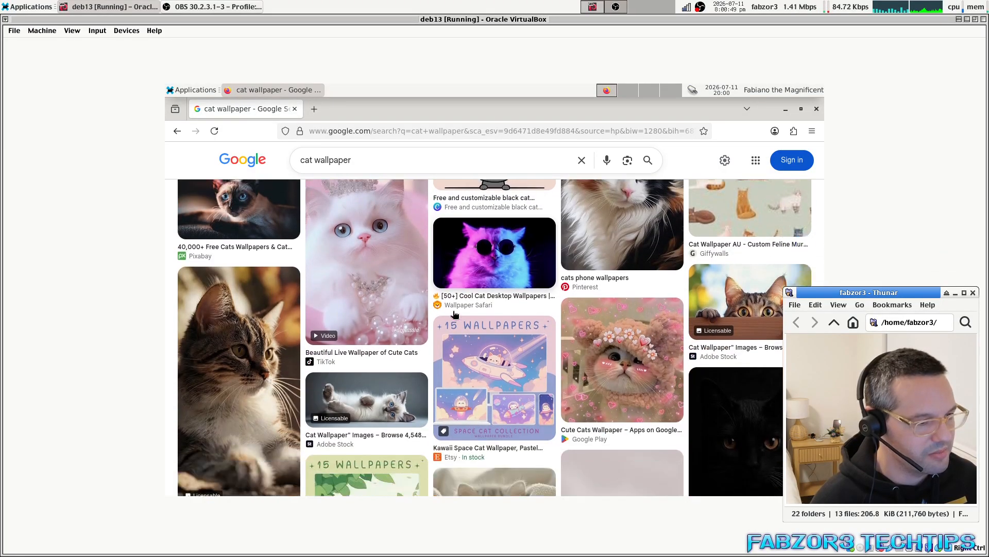
scroll(455, 314, down, 3)
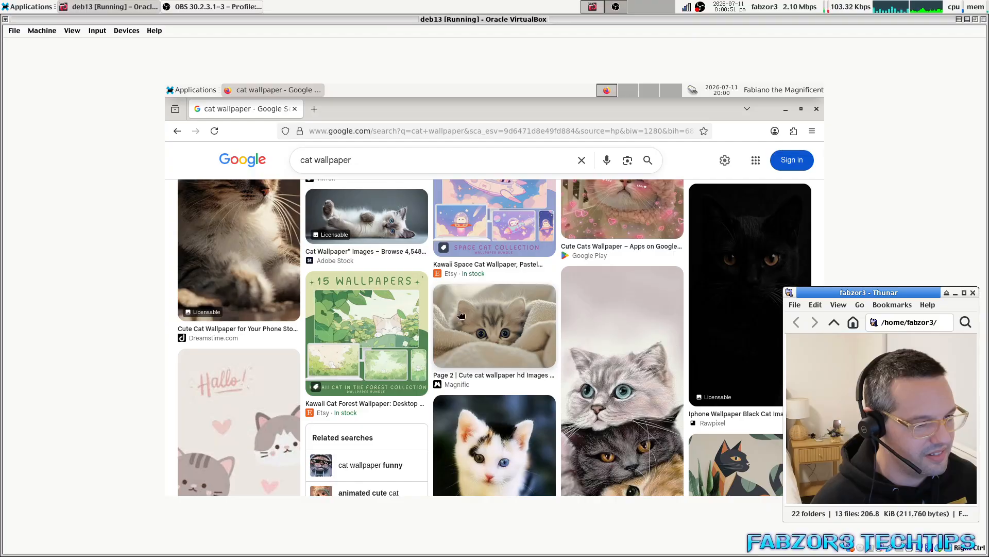
scroll(517, 324, down, 15)
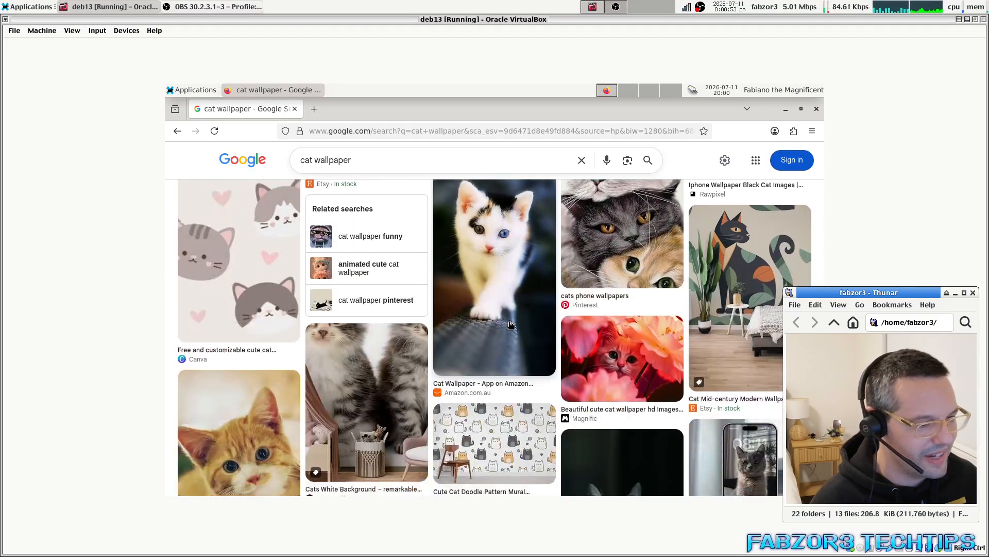
scroll(505, 323, down, 3)
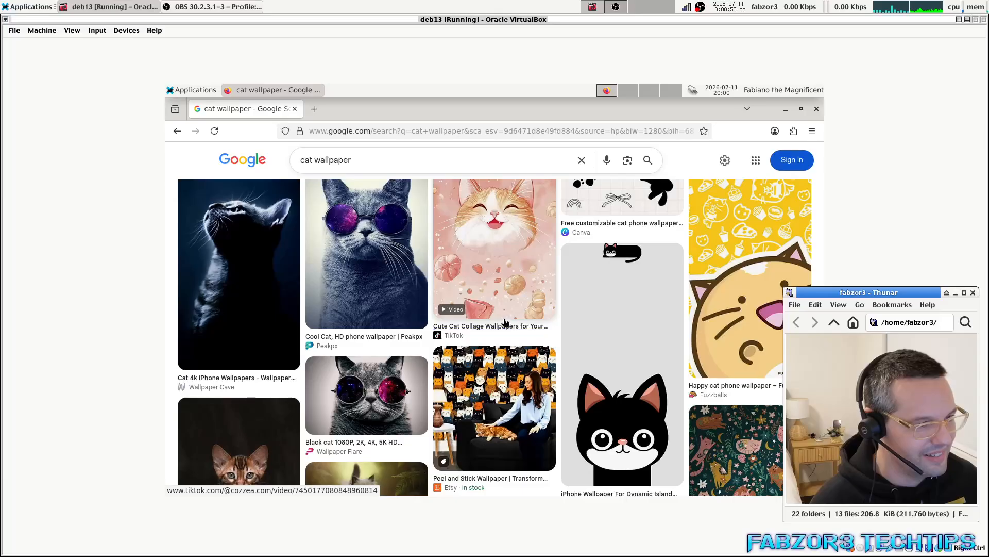
scroll(504, 322, up, 3)
scroll(501, 322, down, 6)
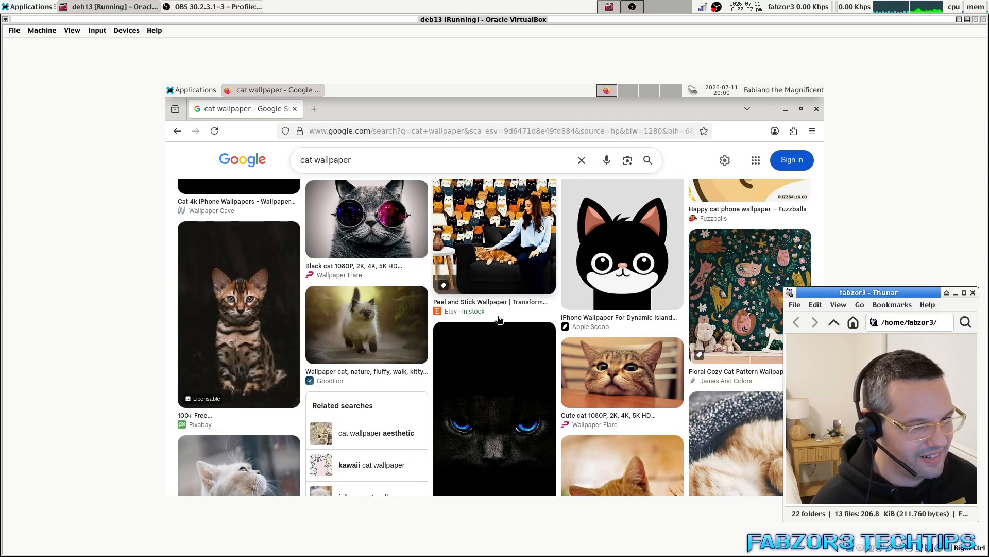
click(604, 364)
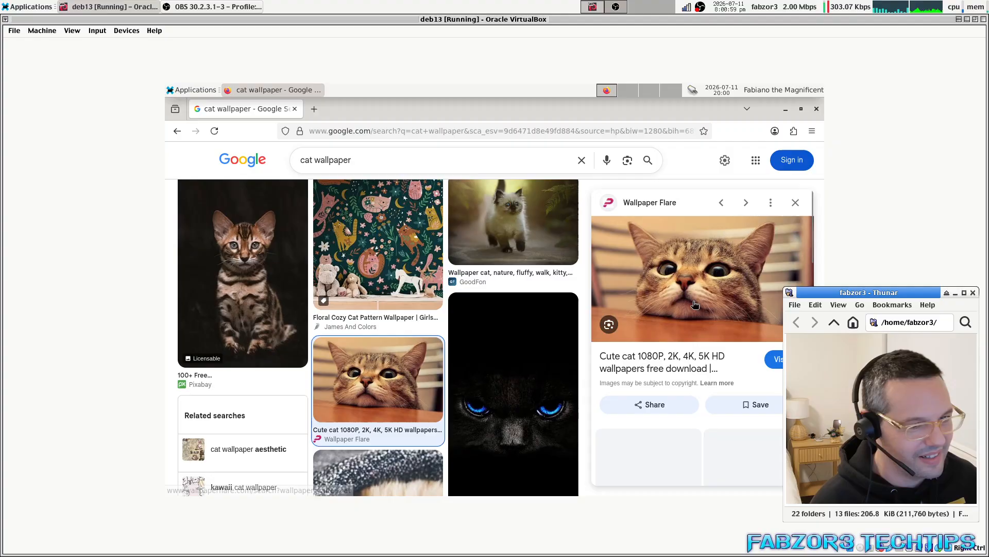
right_click(694, 285)
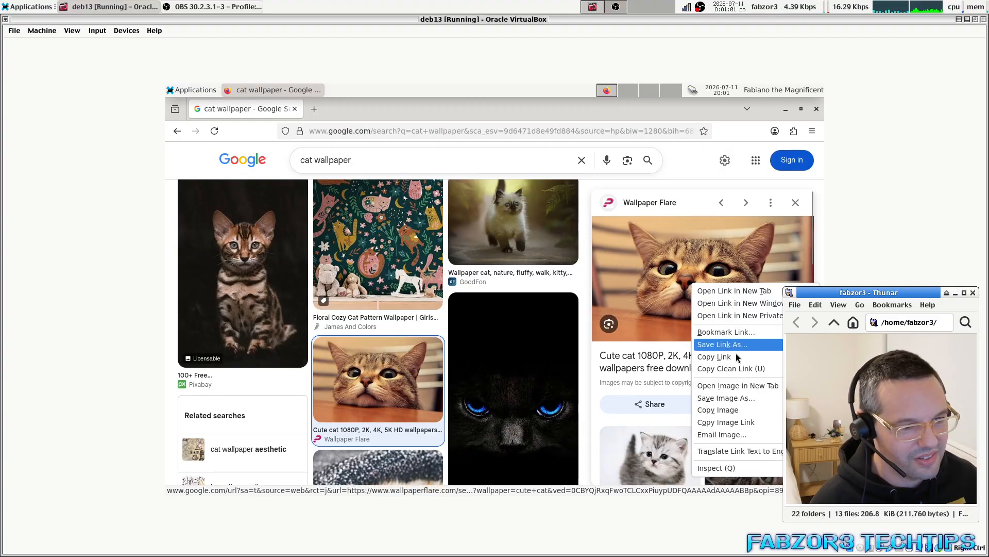
click(738, 385)
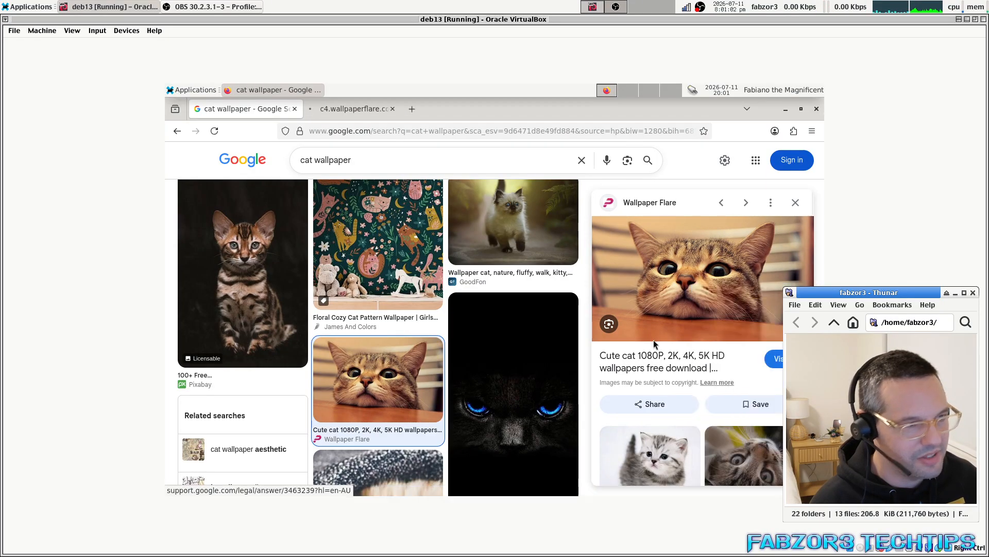
click(375, 107)
Choose Save Image As for the cat image and select the Pictures folder.
right_click(457, 287)
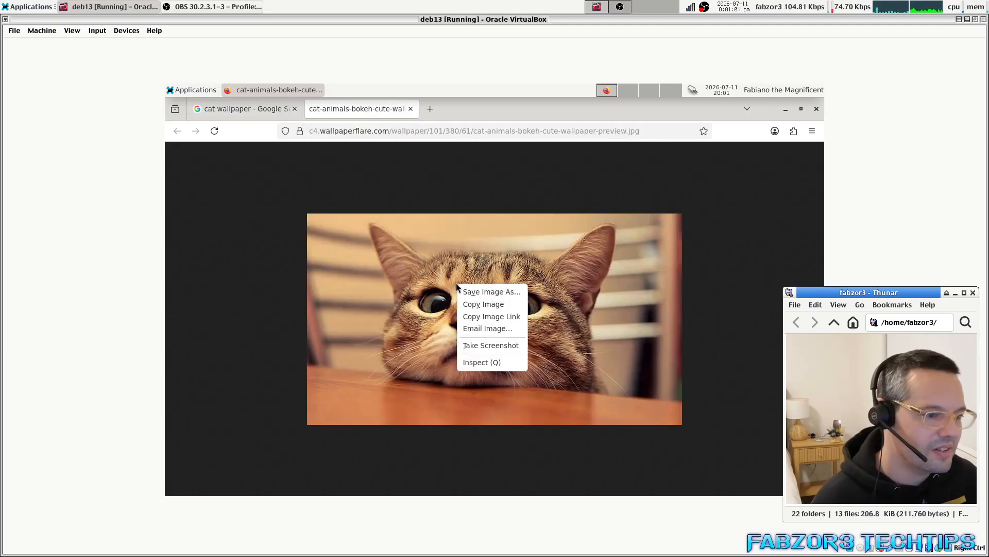
click(492, 291)
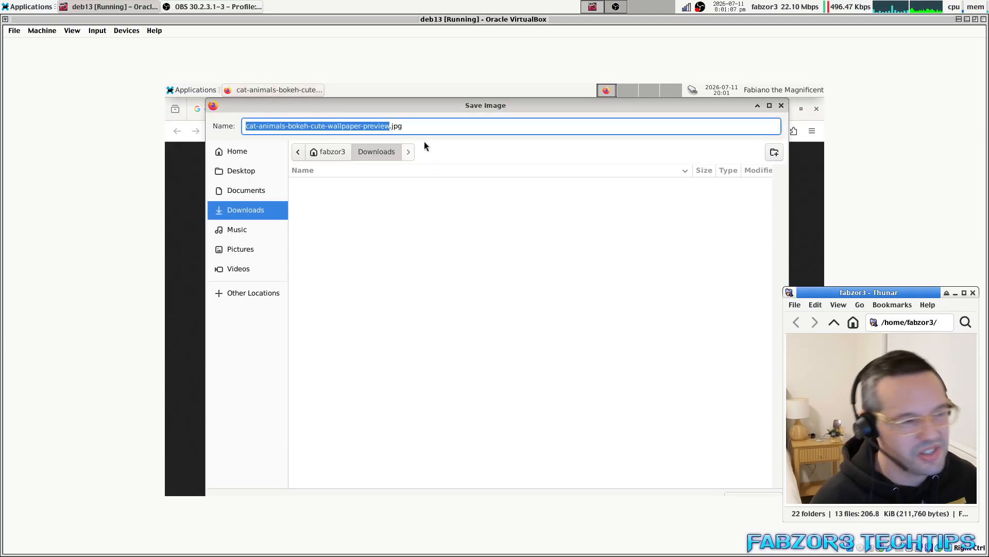
drag(445, 108, 451, 198)
click(344, 245)
click(335, 325)
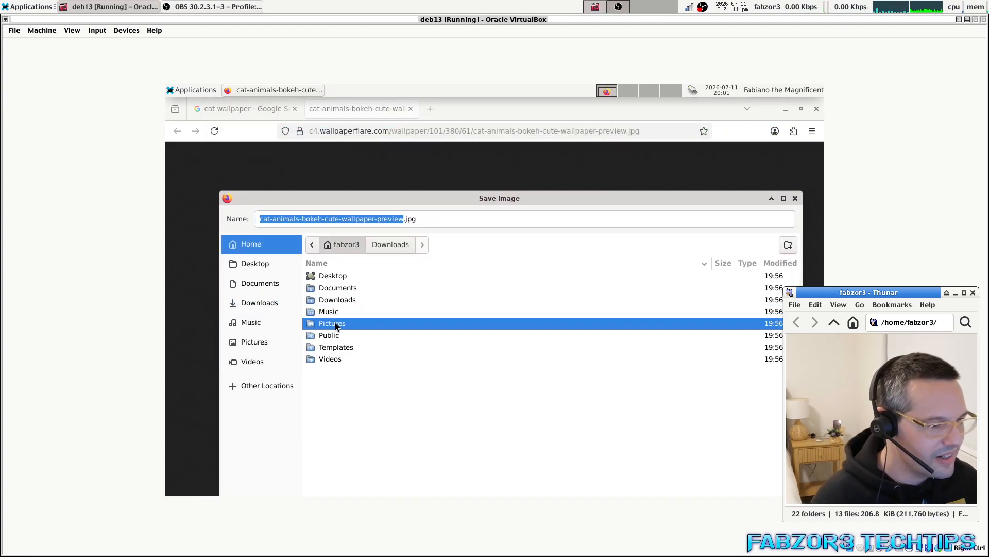
double_click(335, 325)
Rearrange the VM and save windows, then save cat-animals-bokeh-cute-wallpaper-preview.jpg into Pictures.
drag(218, 194, 391, 291)
drag(541, 398, 414, 323)
double_click(475, 83)
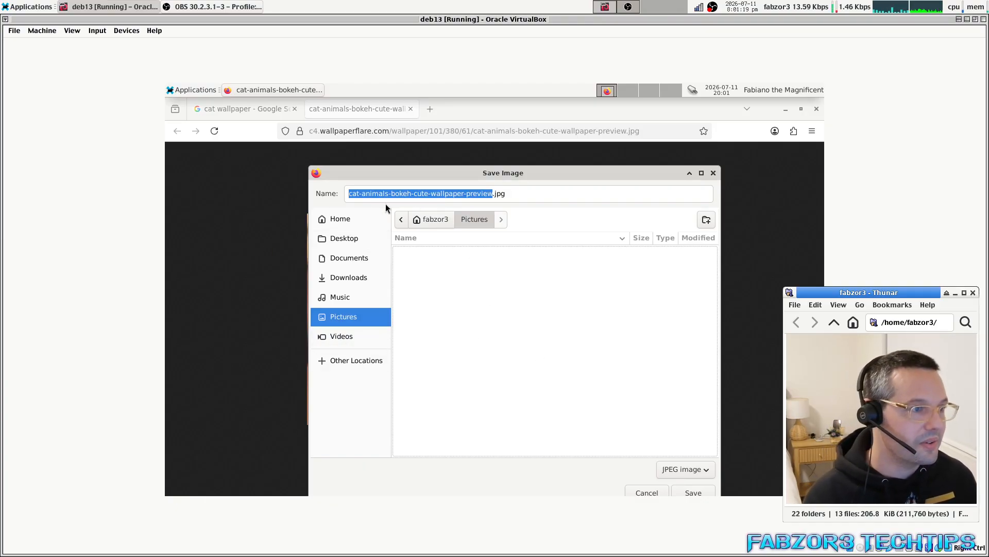
drag(327, 241, 351, 252)
mouse_move(431, 330)
mouse_down()
mouse_move(212, 268)
mouse_move(418, 334)
mouse_up()
click(590, 114)
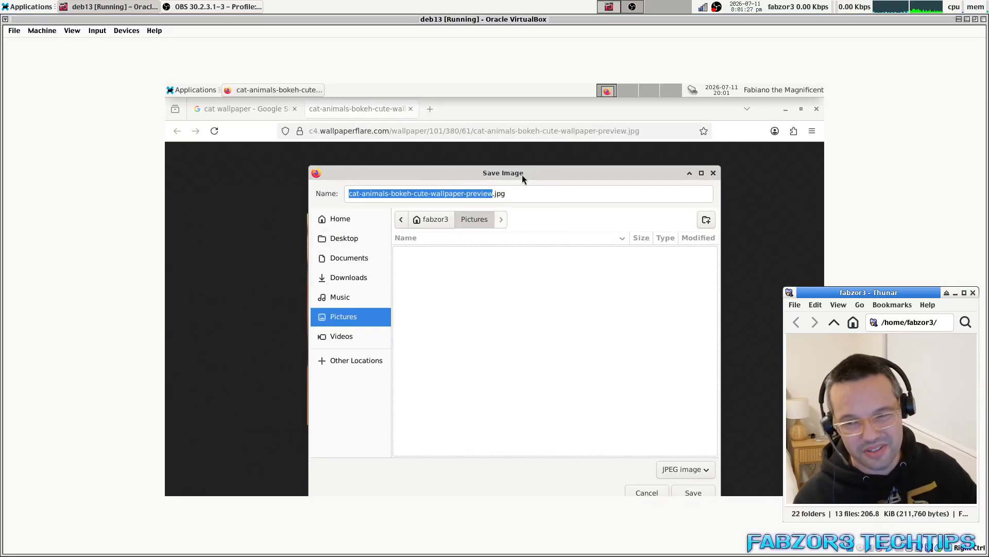
mouse_move(509, 172)
mouse_down()
mouse_move(398, 198)
mouse_move(468, 136)
mouse_move(506, 161)
mouse_up()
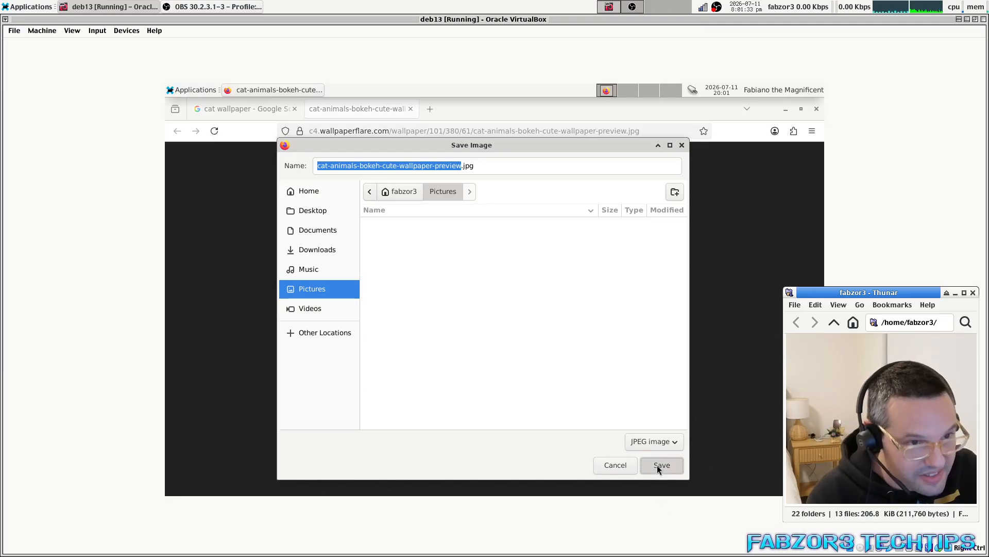
click(676, 487)
Close Firefox and bring up the desktop background settings.
click(816, 108)
right_click(459, 233)
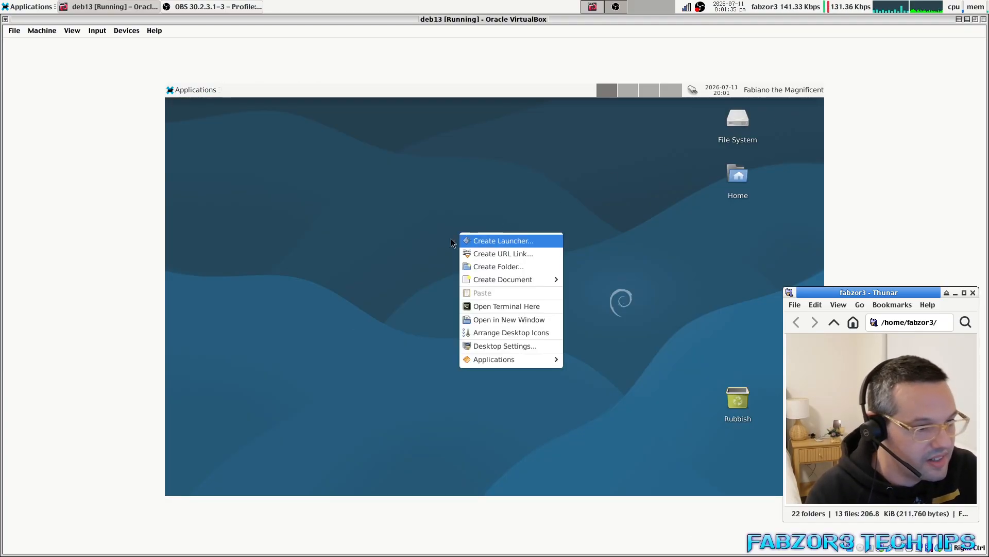
click(505, 346)
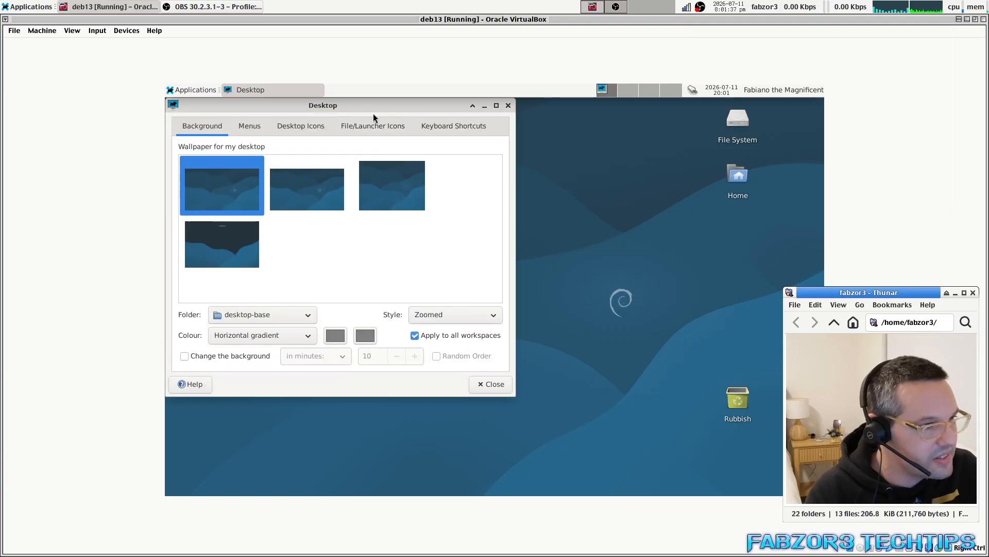
Set the wallpaper folder to Pictures so the saved cat photo becomes the background.
drag(373, 111, 522, 172)
click(422, 372)
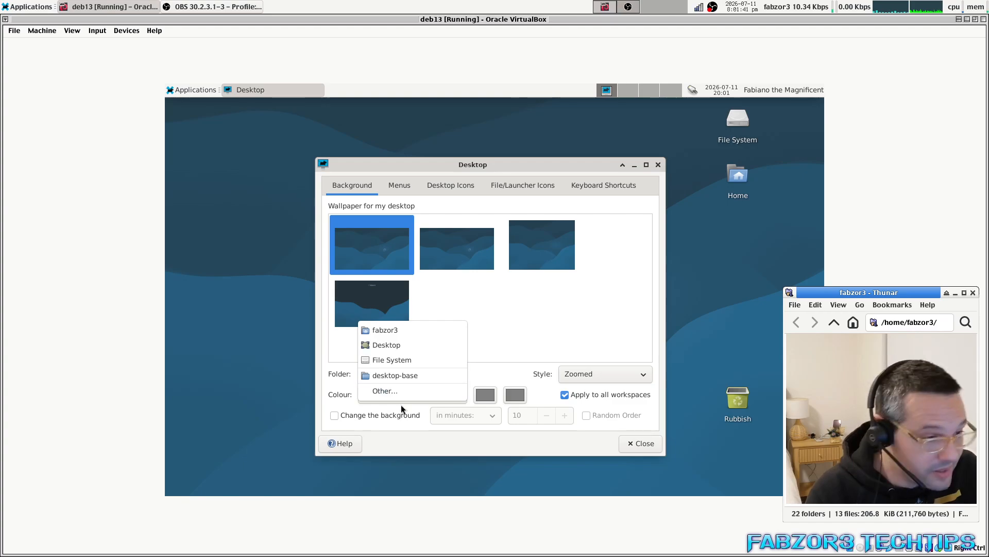
click(393, 393)
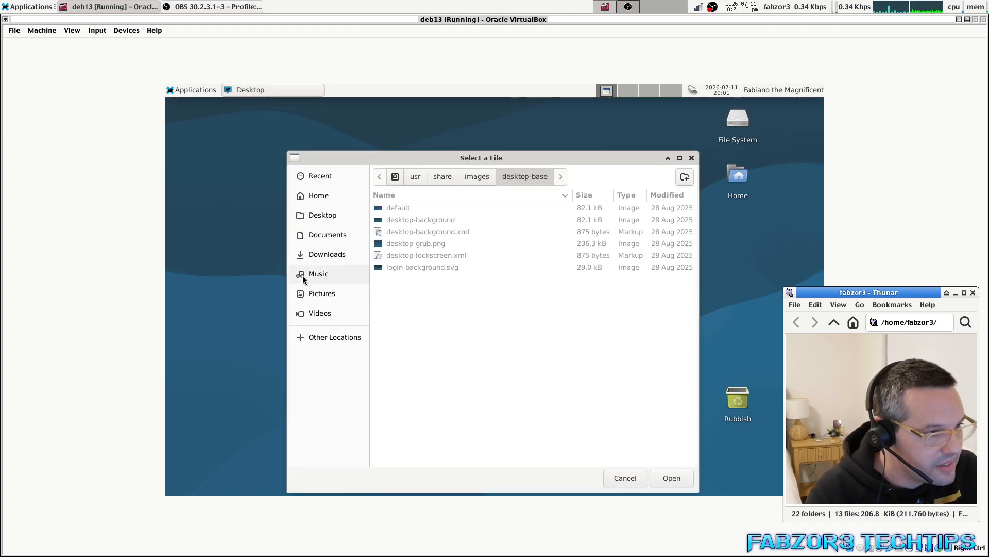
click(321, 294)
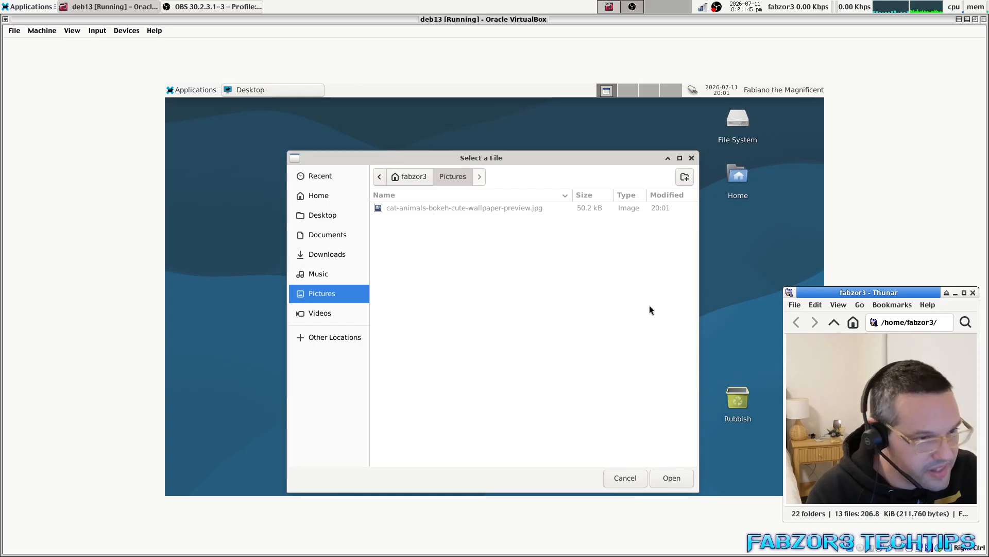
click(655, 478)
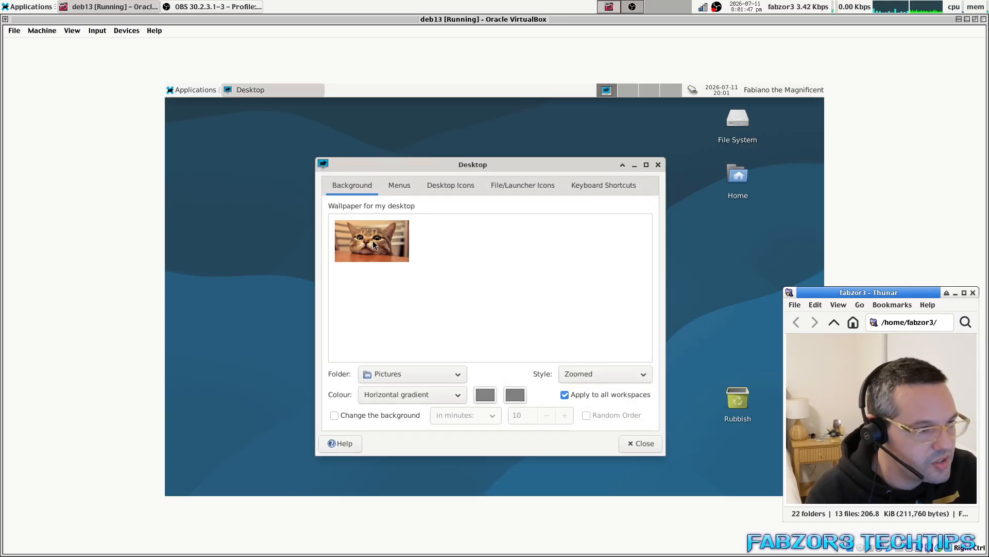
drag(465, 166, 422, 150)
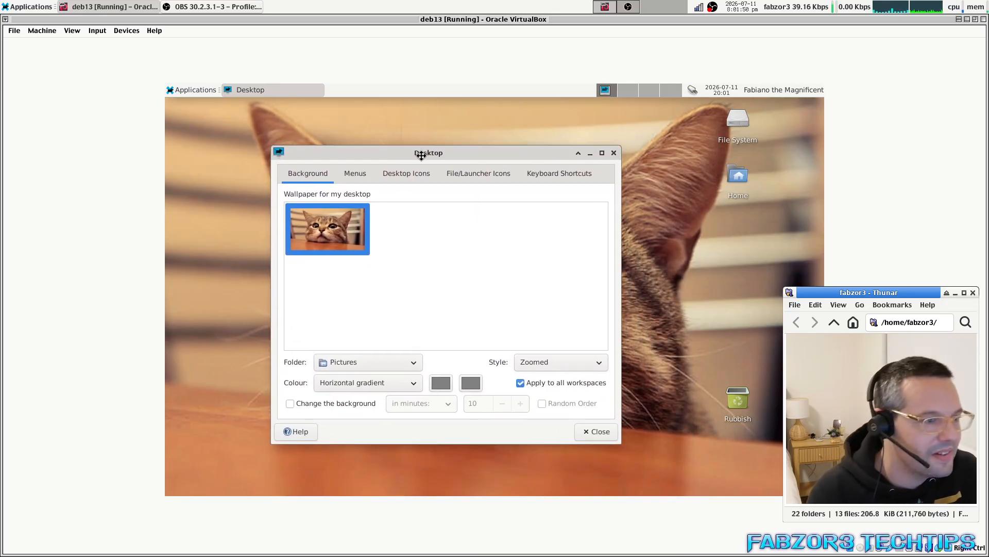
click(588, 428)
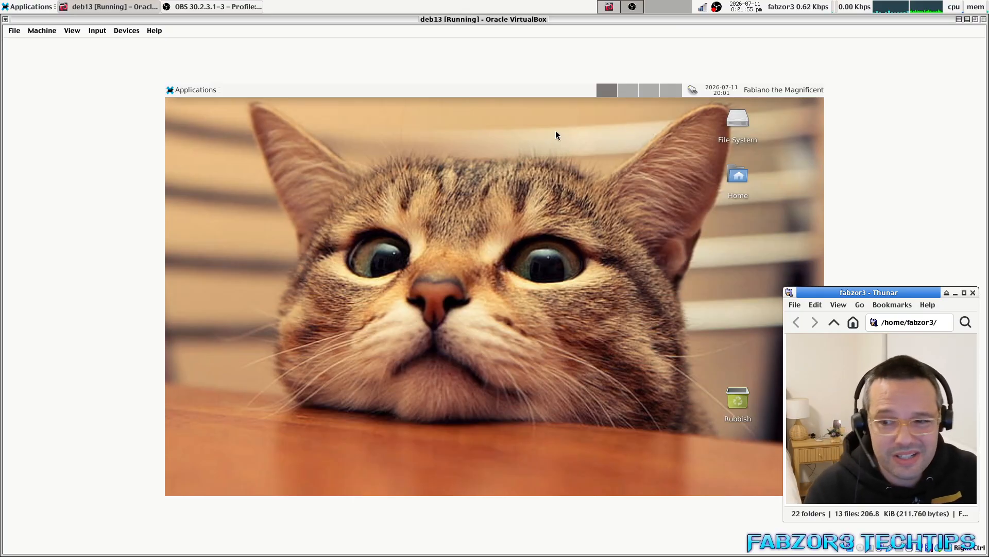
In Appearance settings, try Adwaita and Adwaita-dark, then settle on the High Contrast style.
click(190, 91)
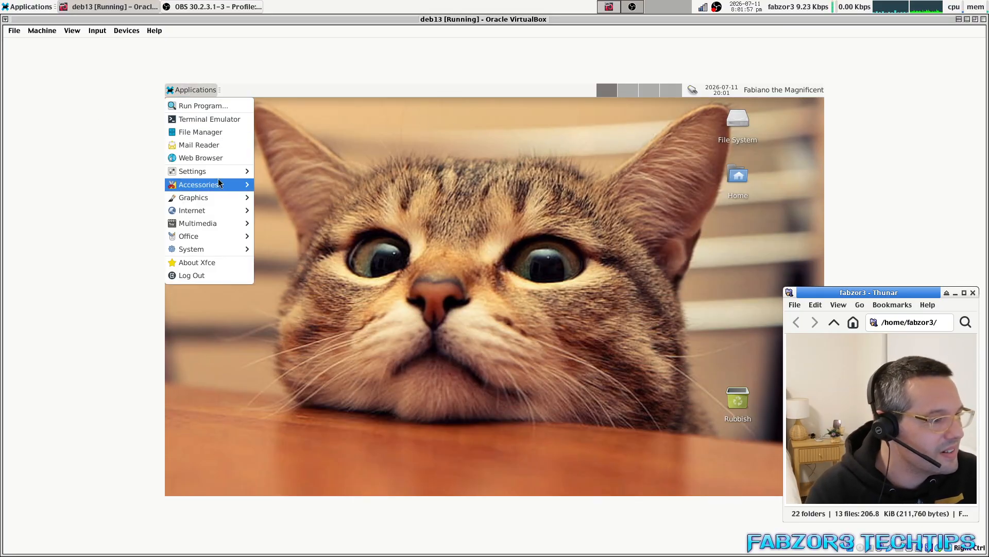
mouse_move(220, 172)
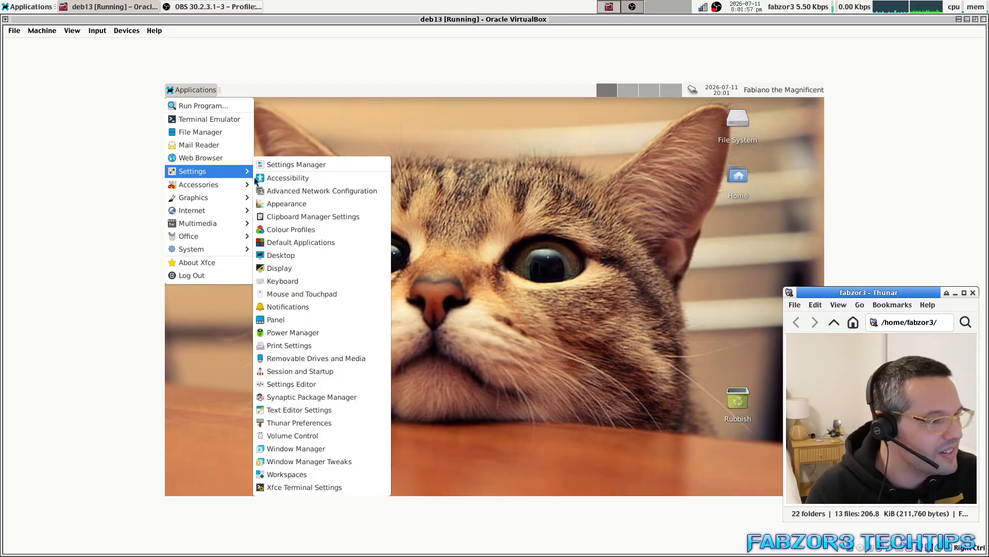
click(320, 202)
click(429, 217)
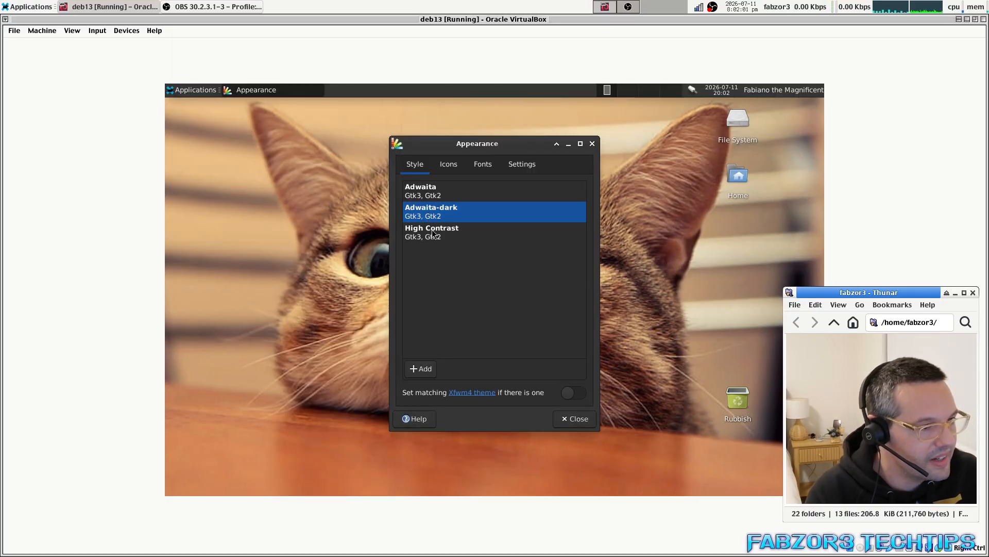
click(433, 235)
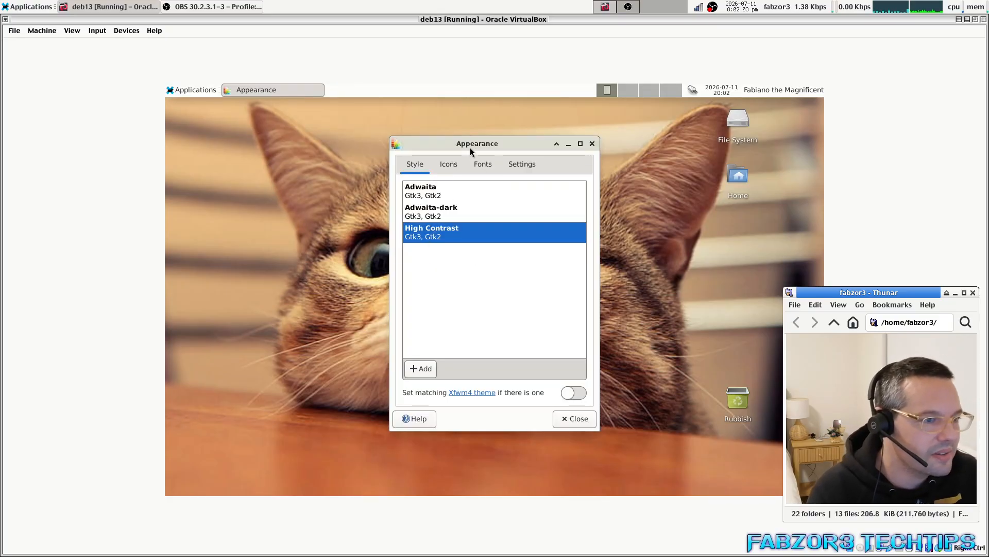
drag(493, 143, 405, 139)
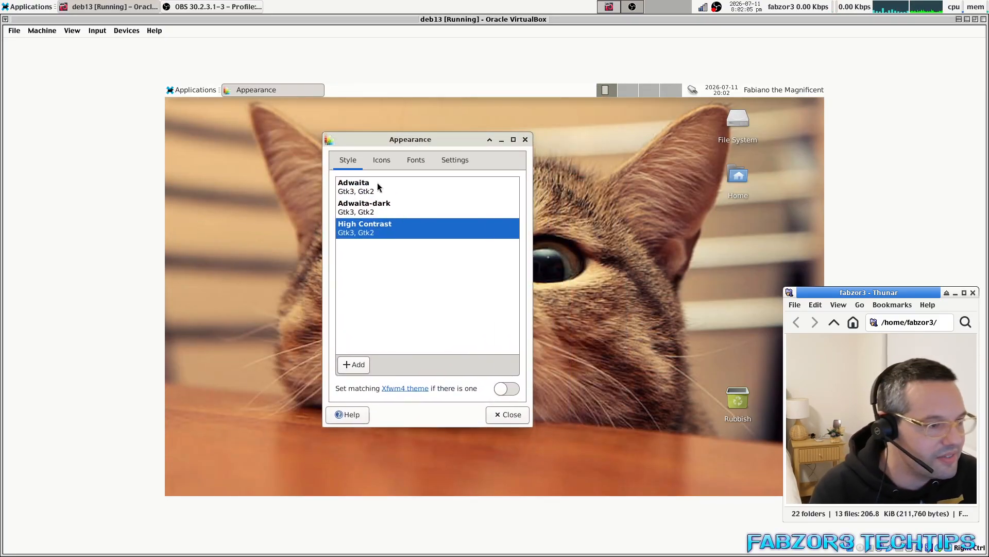
click(389, 193)
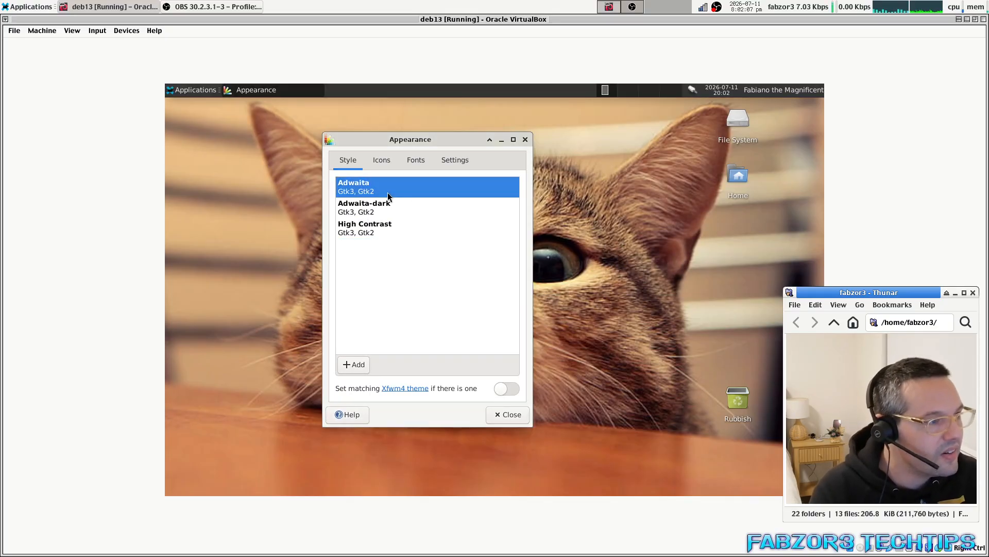
click(385, 205)
click(373, 235)
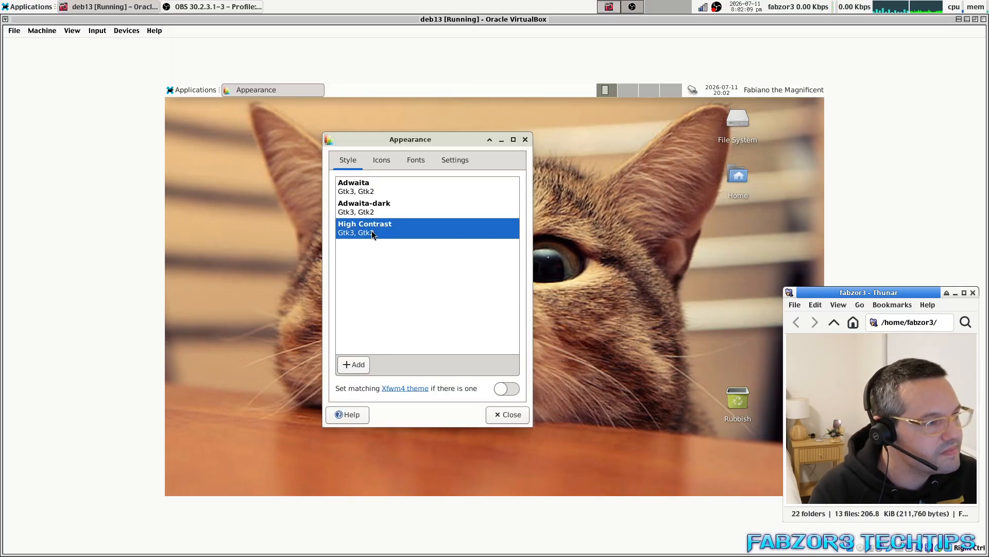
Apply the GNOME icon theme and close Appearance settings.
click(392, 157)
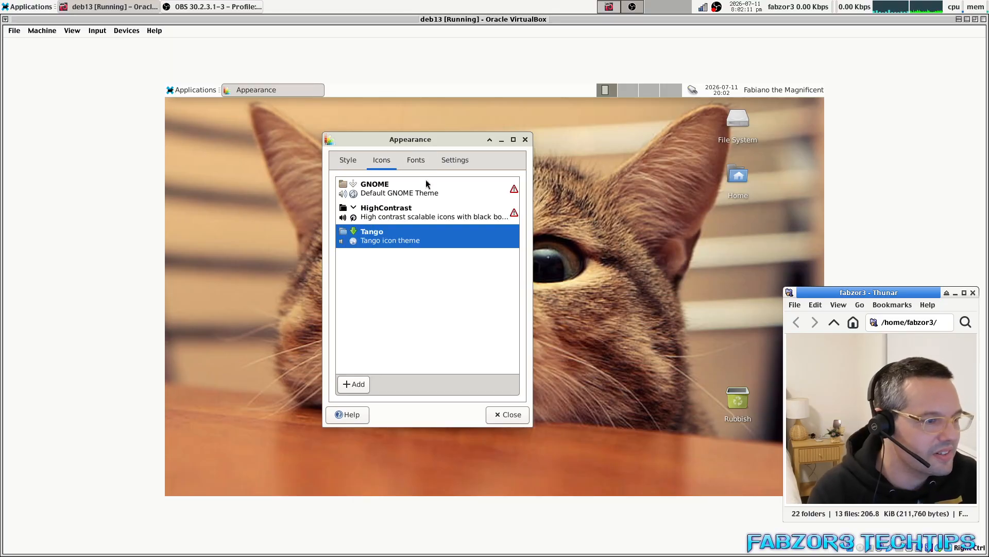
click(392, 187)
click(502, 415)
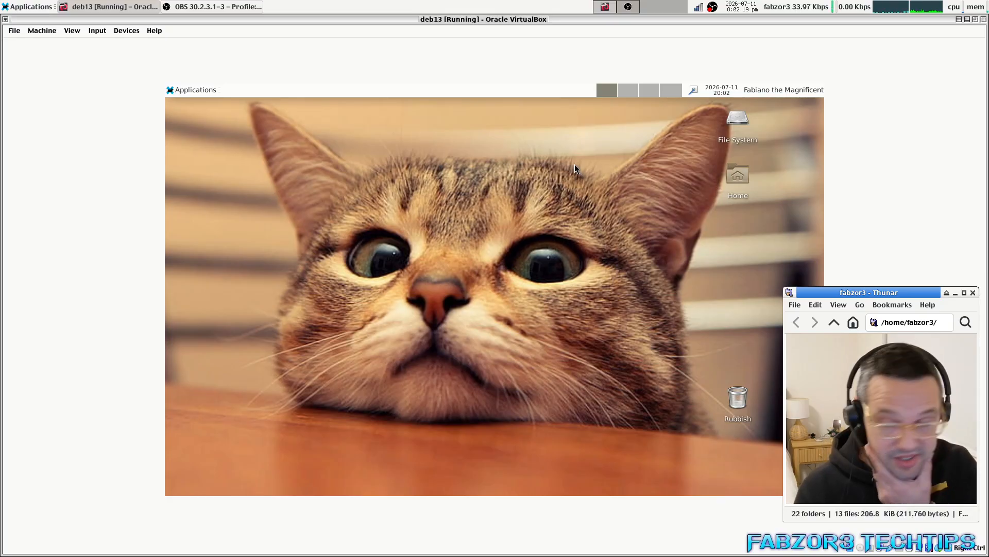
click(693, 89)
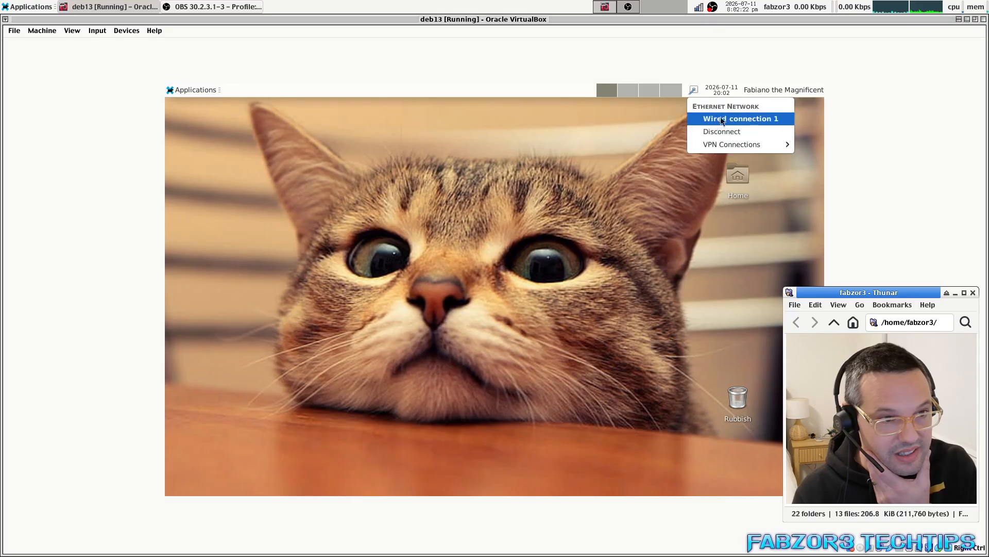
click(694, 90)
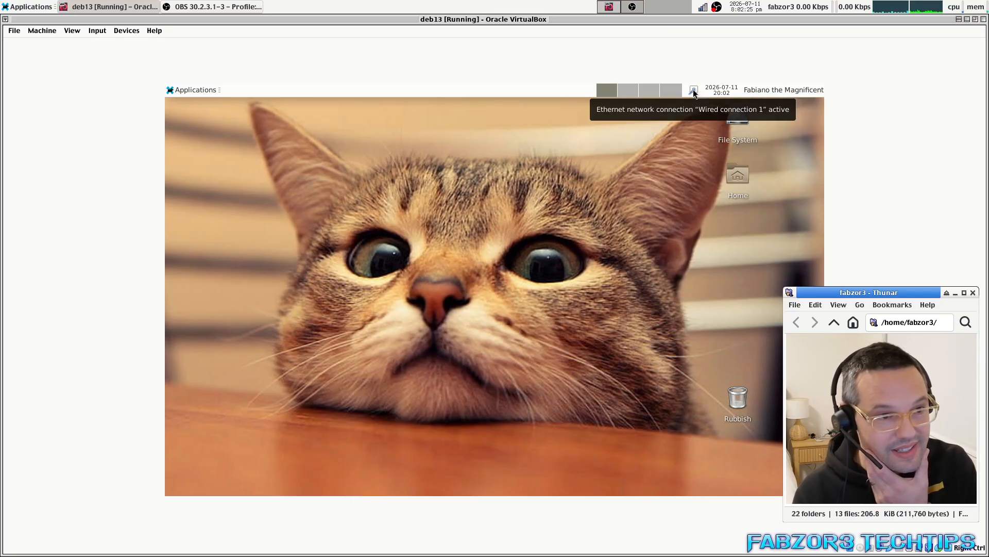
right_click(694, 89)
click(740, 146)
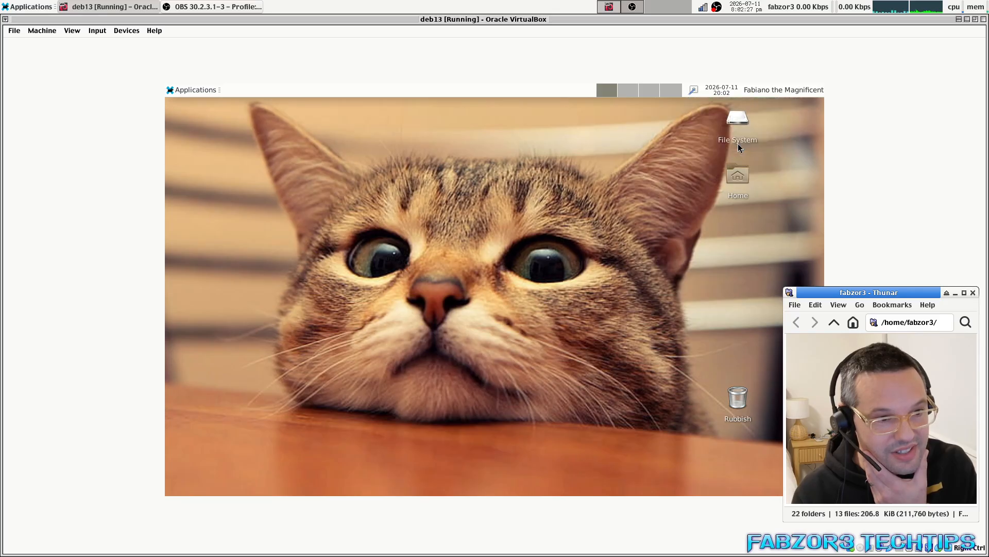
click(424, 242)
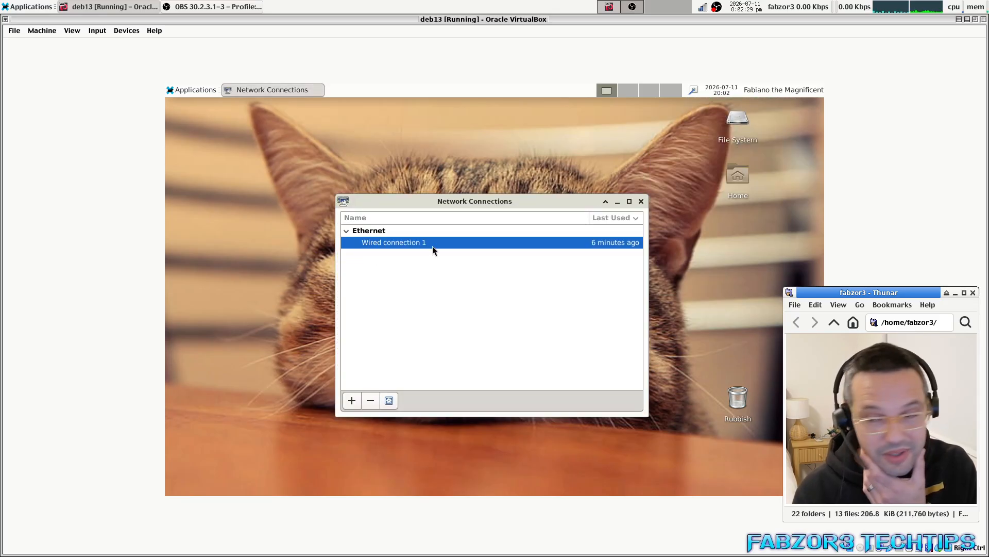
click(389, 400)
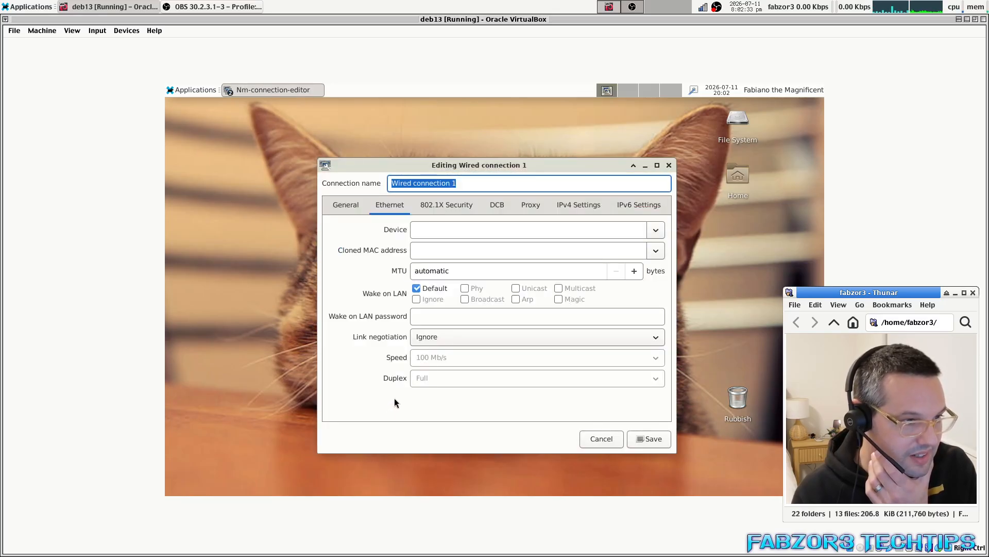
drag(469, 161, 410, 159)
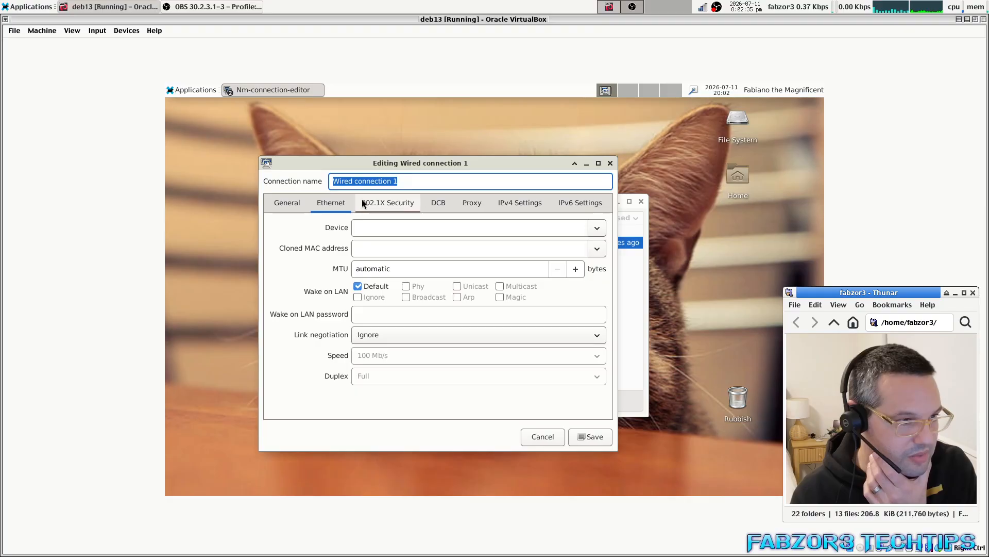
click(520, 202)
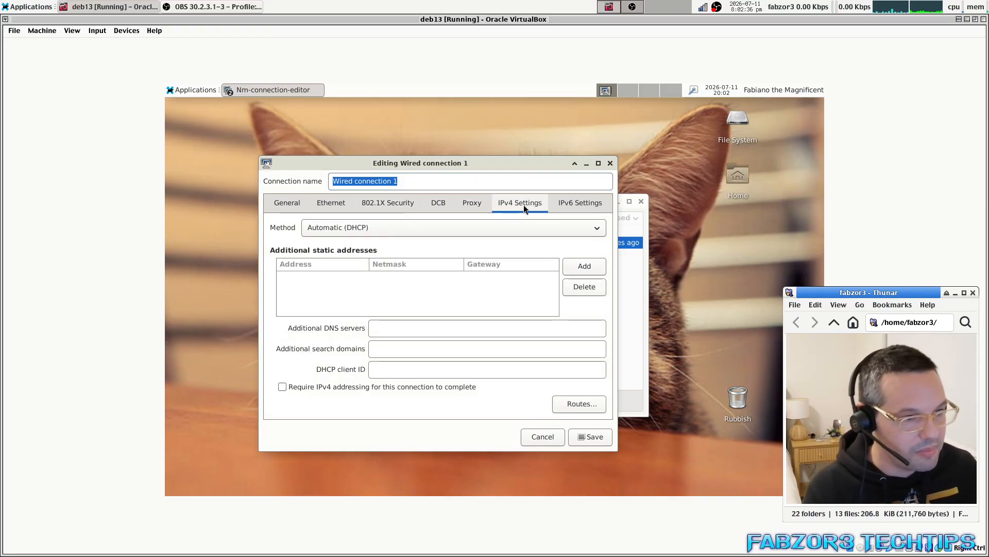
click(580, 203)
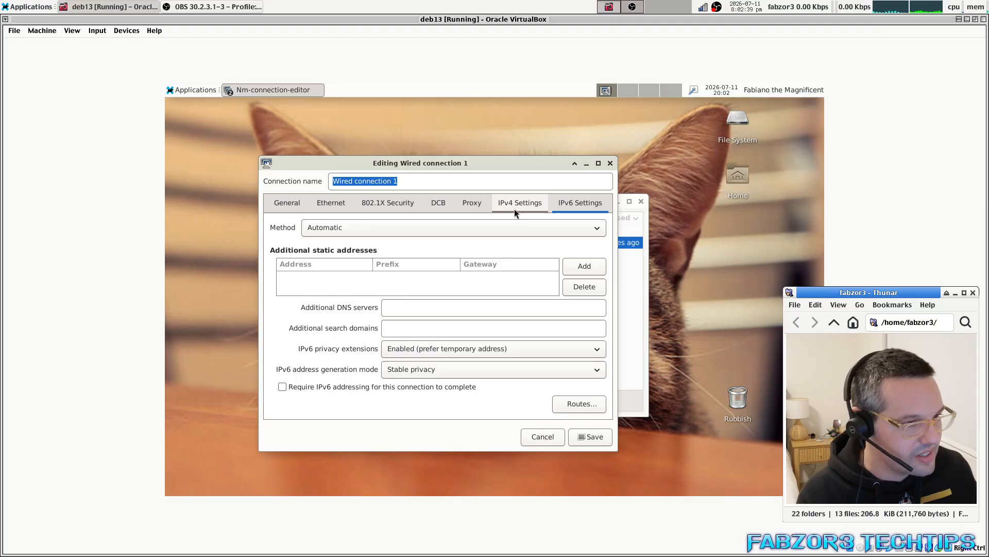
click(468, 203)
click(444, 201)
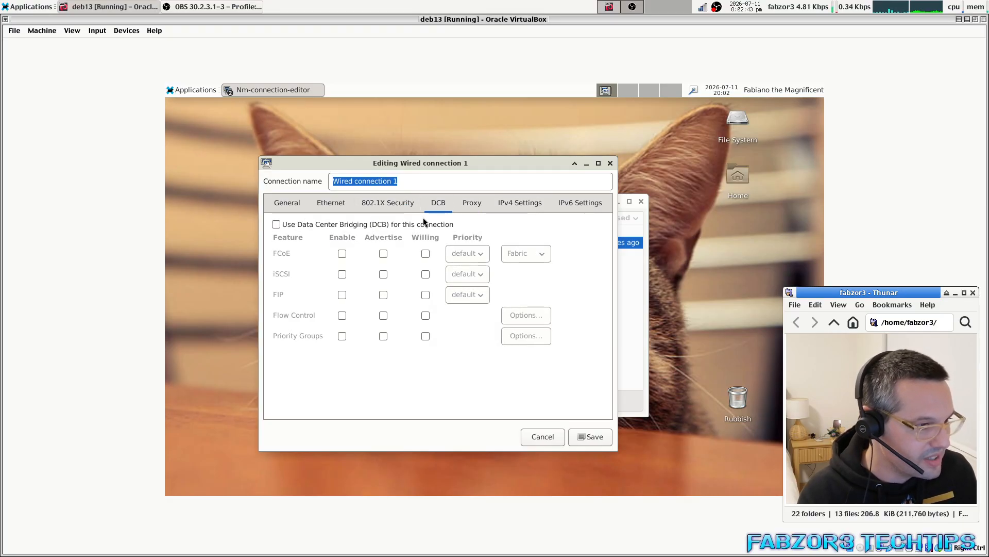
click(380, 205)
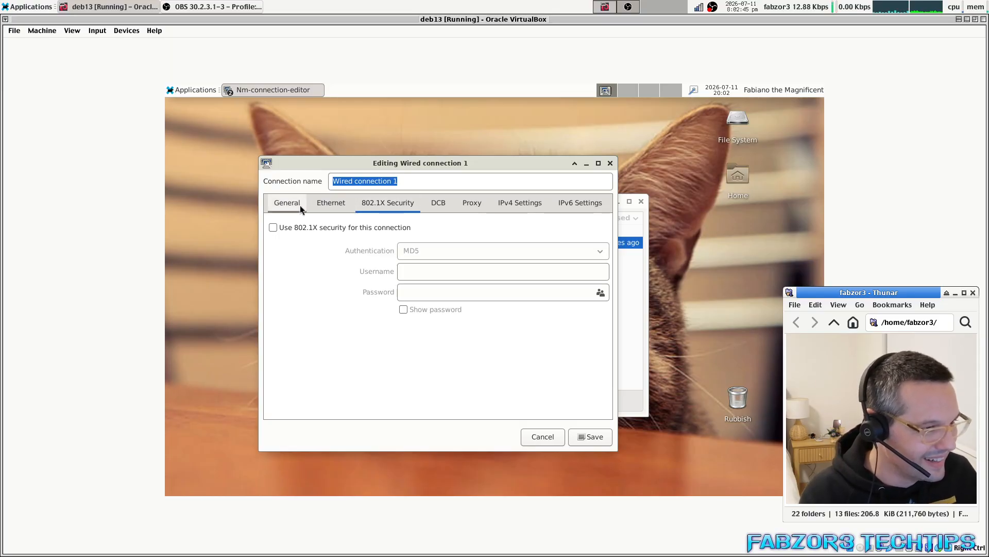
click(277, 203)
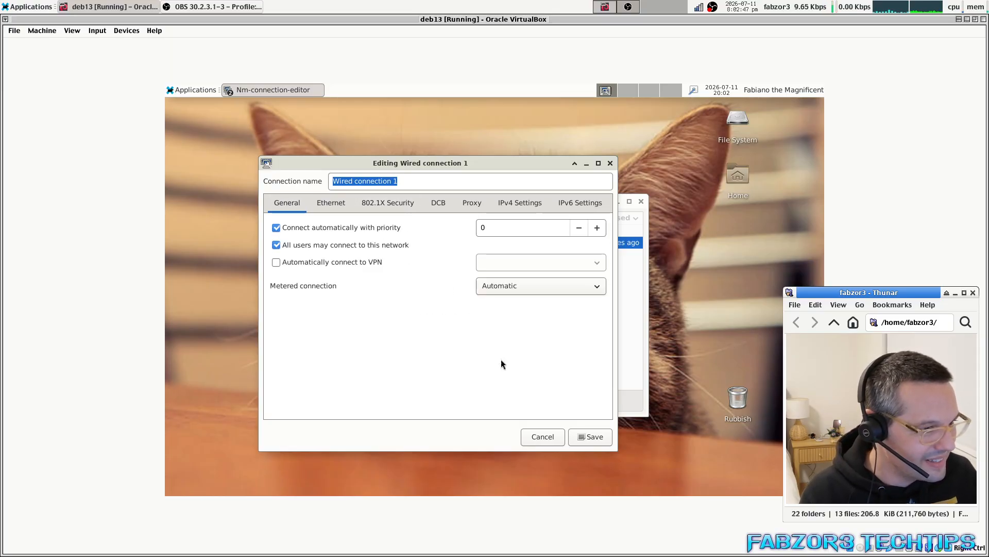
drag(395, 163, 382, 141)
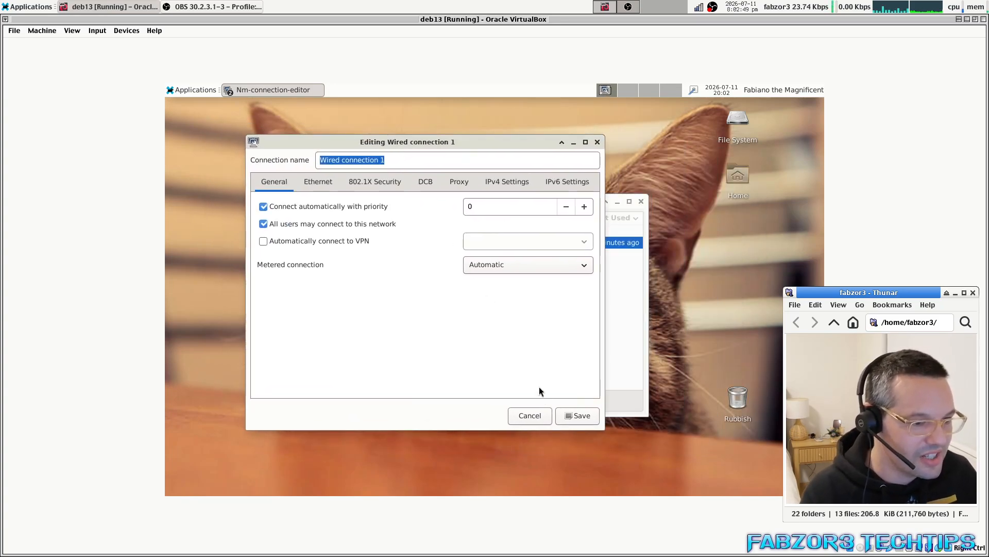
click(525, 416)
Close Network Connections, check the network menu, and open then close the home folder.
click(640, 200)
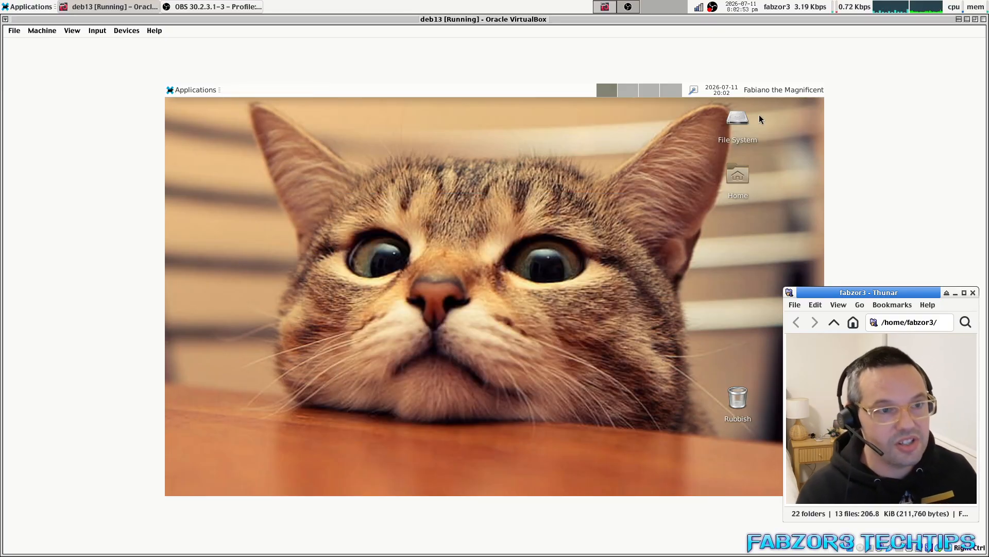
click(703, 7)
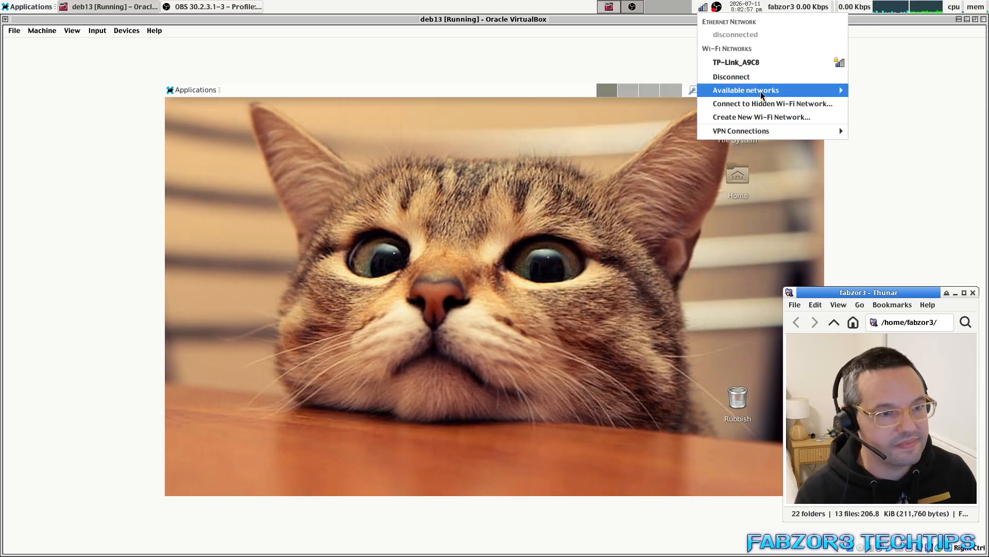
click(592, 51)
double_click(741, 177)
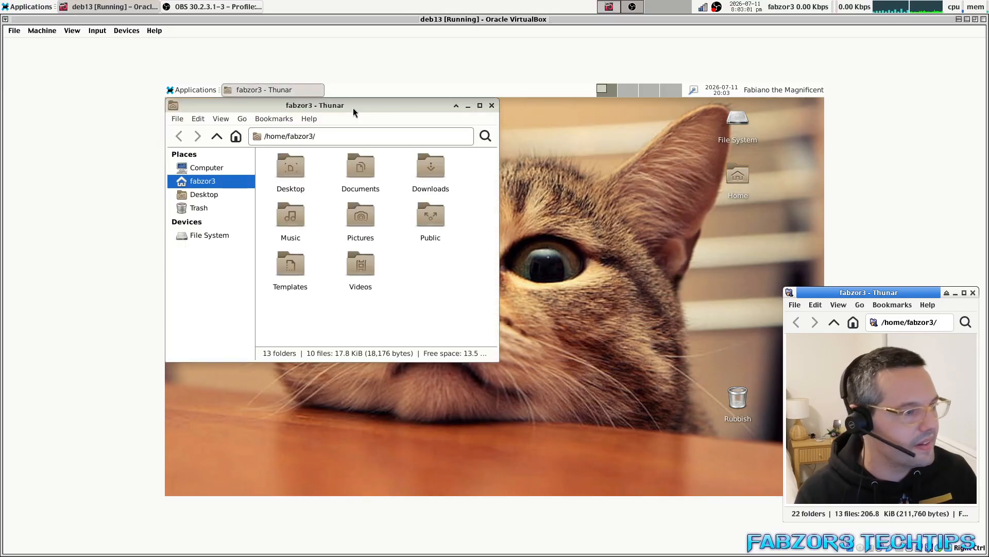
drag(353, 107, 398, 134)
click(540, 139)
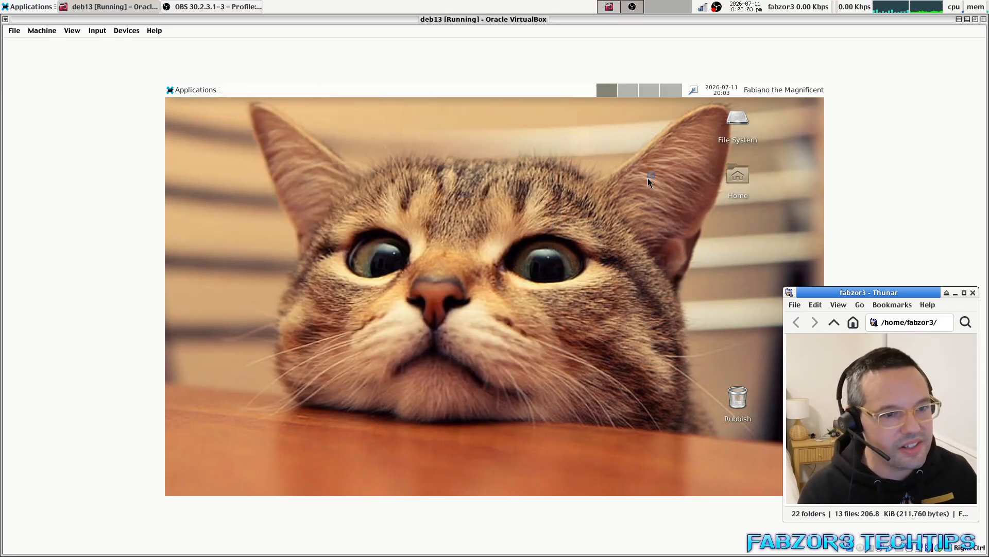
Create an Xfce Terminal desktop launcher, place it beside File System and launch it.
right_click(591, 134)
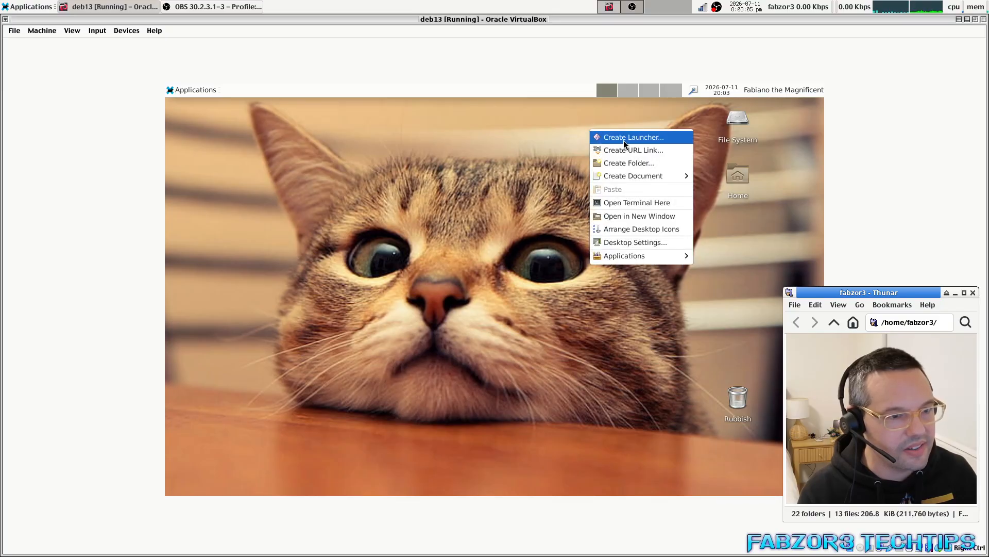
click(624, 138)
drag(490, 185, 496, 213)
click(500, 243)
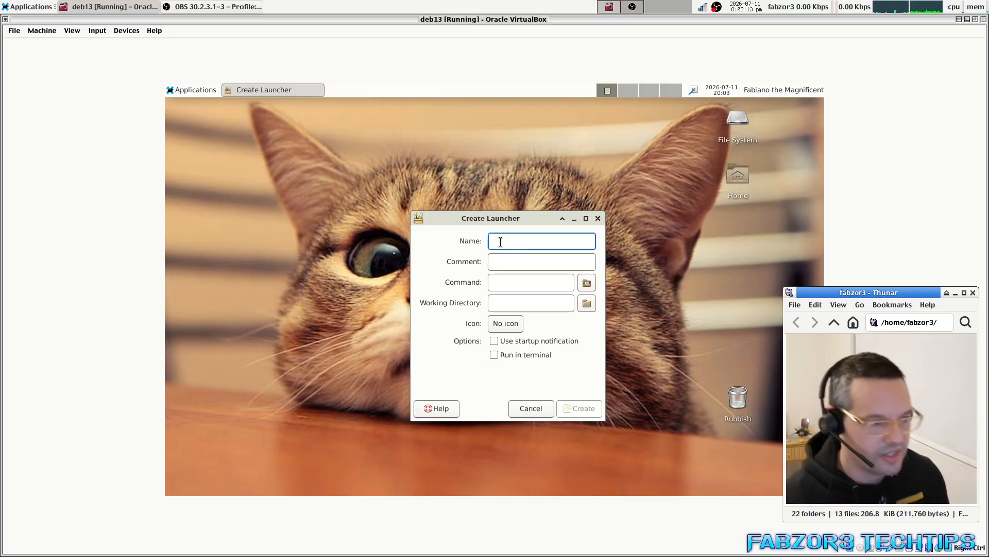
text(termina)
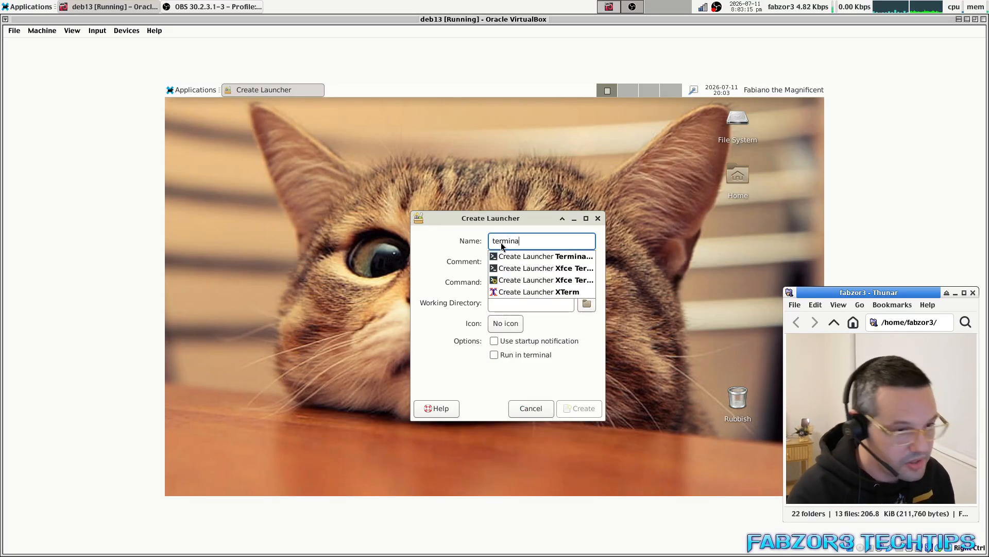
click(543, 268)
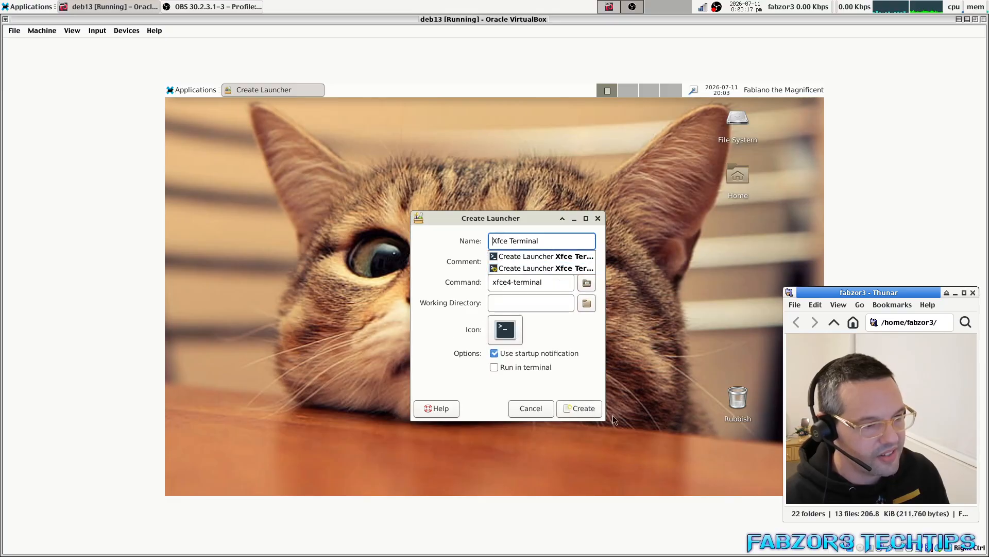
click(575, 408)
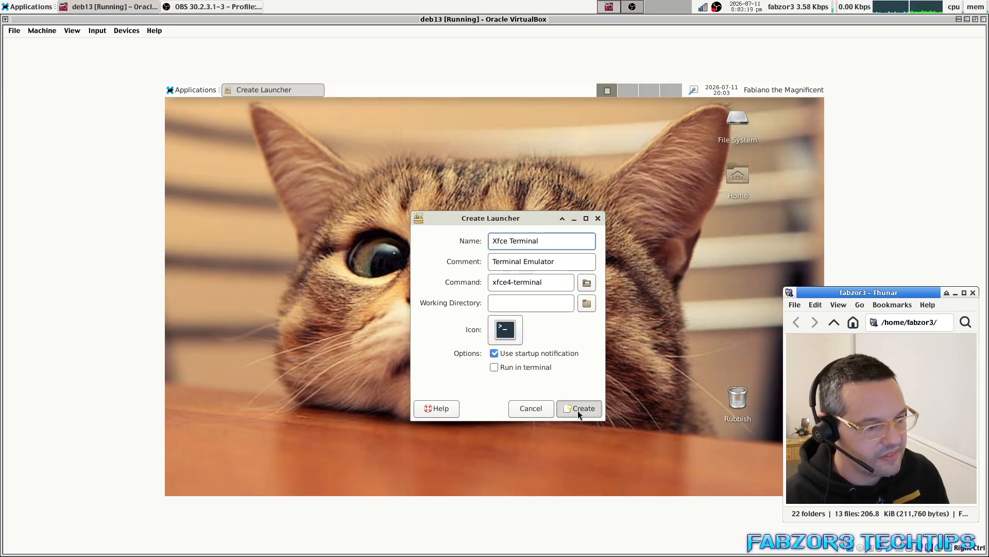
drag(575, 124, 623, 122)
double_click(621, 120)
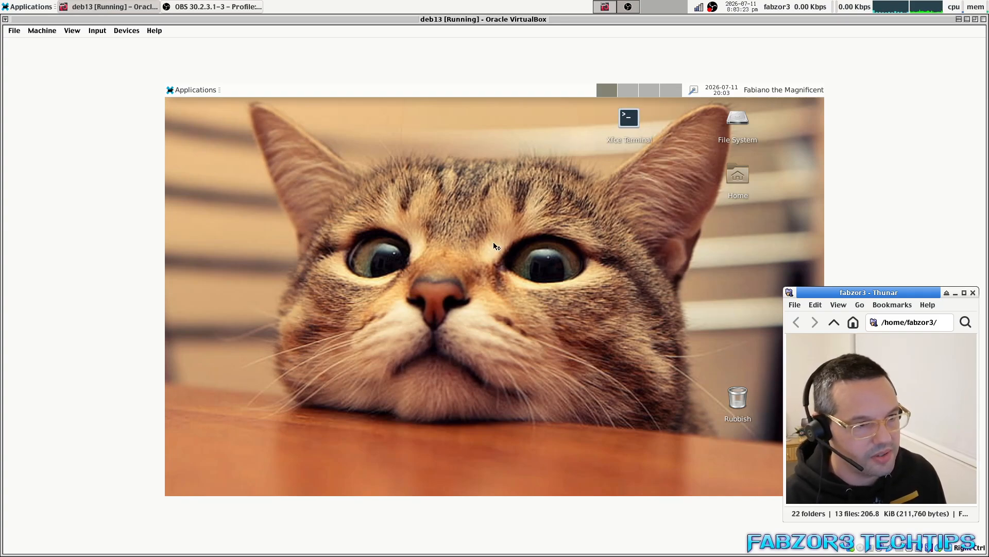
Centre the Terminal window on the desktop, then open and dismiss the Applications menu.
drag(371, 91, 448, 147)
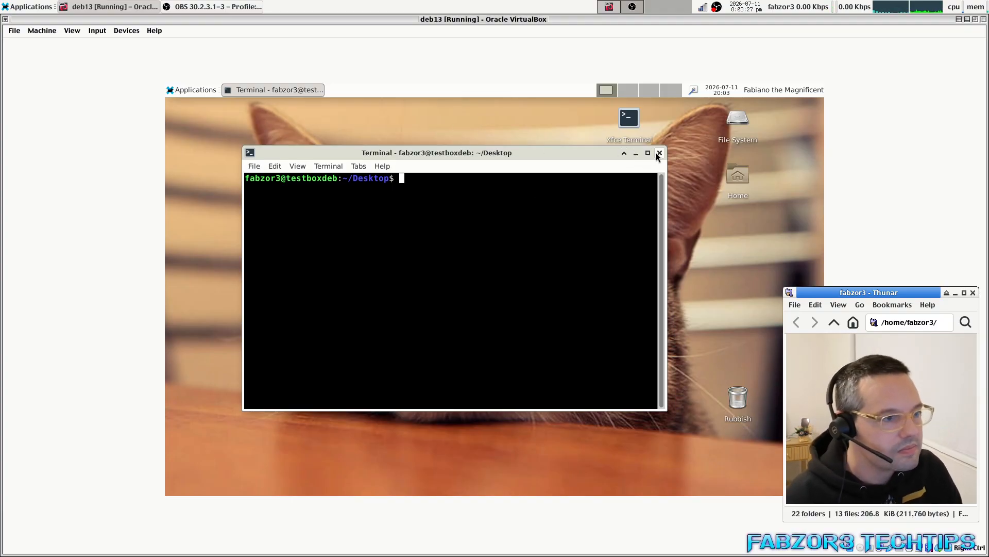
click(181, 92)
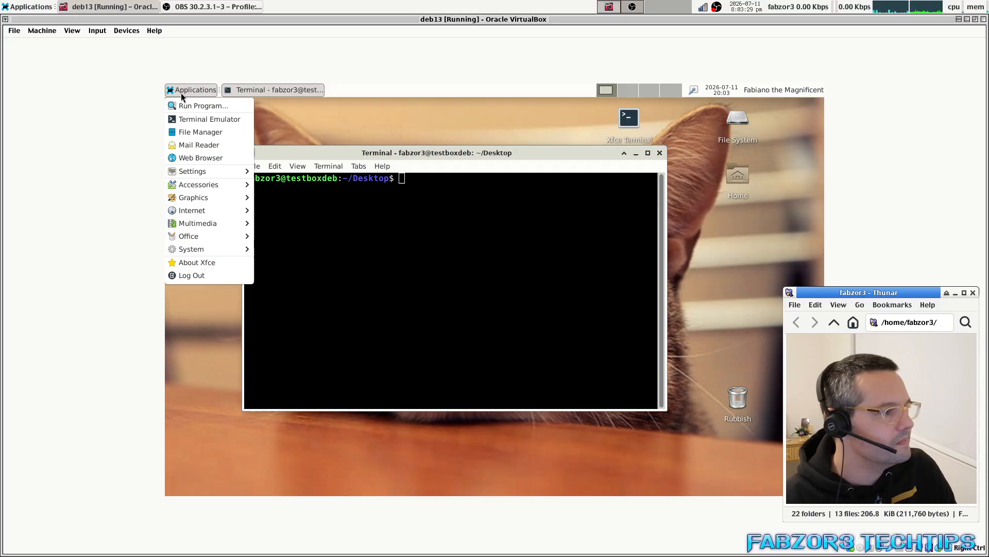
mouse_move(206, 172)
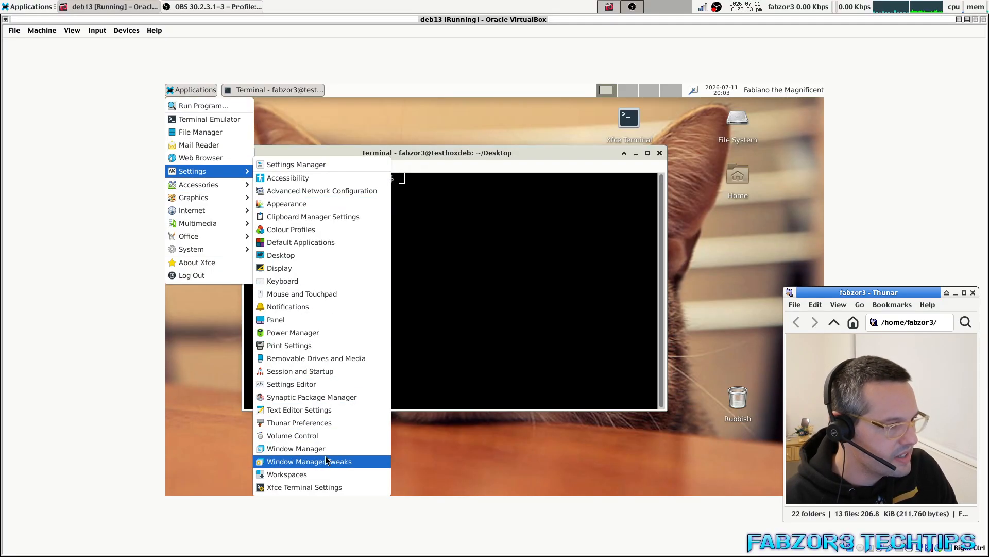
click(487, 276)
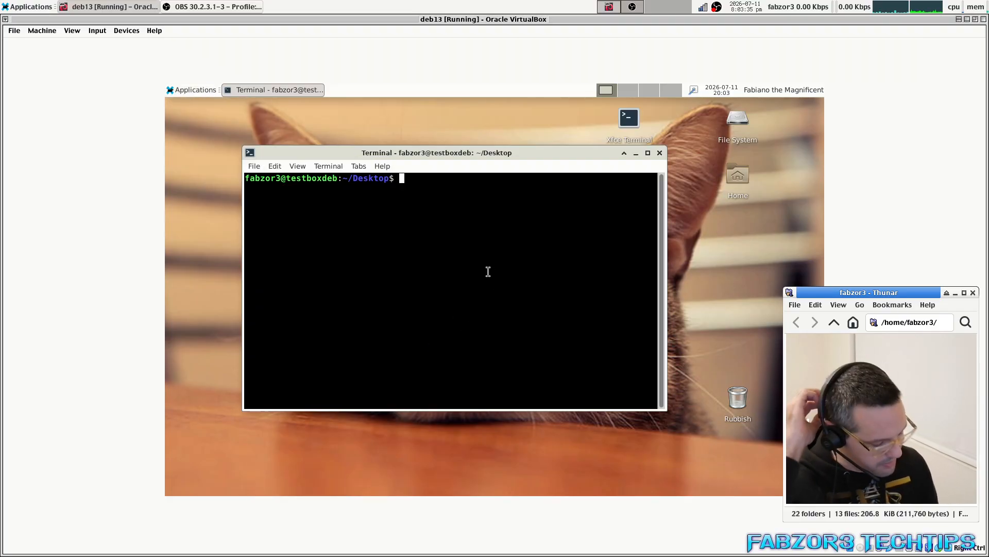
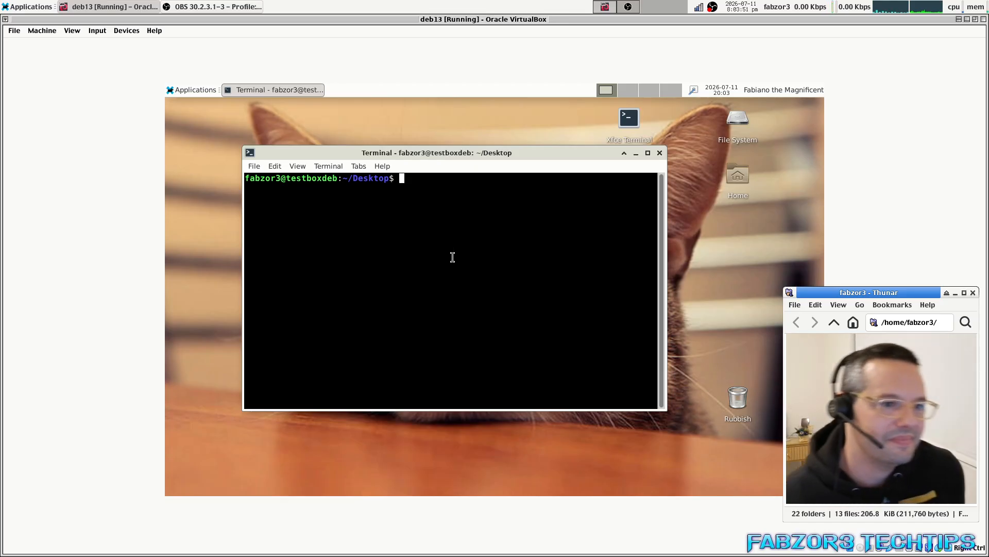
Move the Xfce Terminal window lower right, then close it.
drag(472, 150, 486, 195)
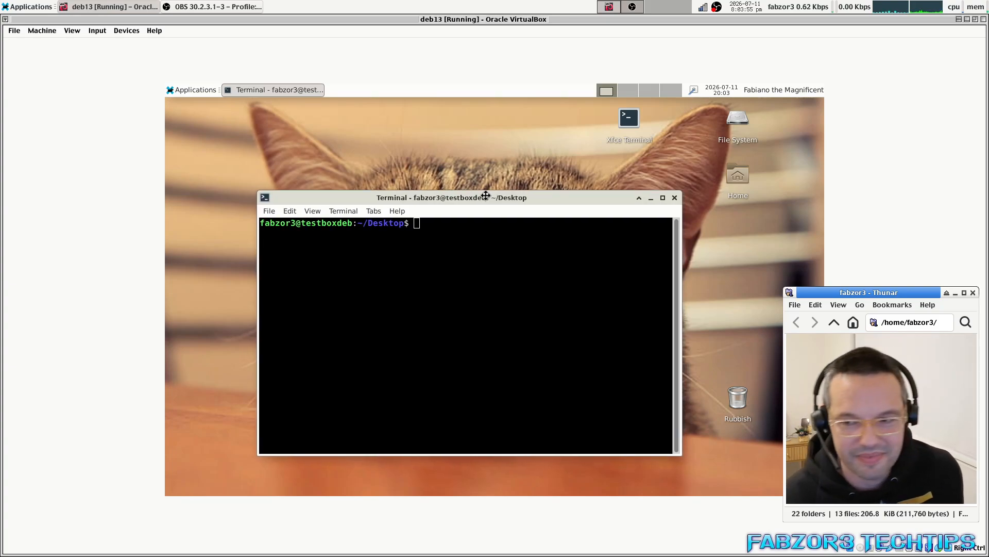
click(674, 198)
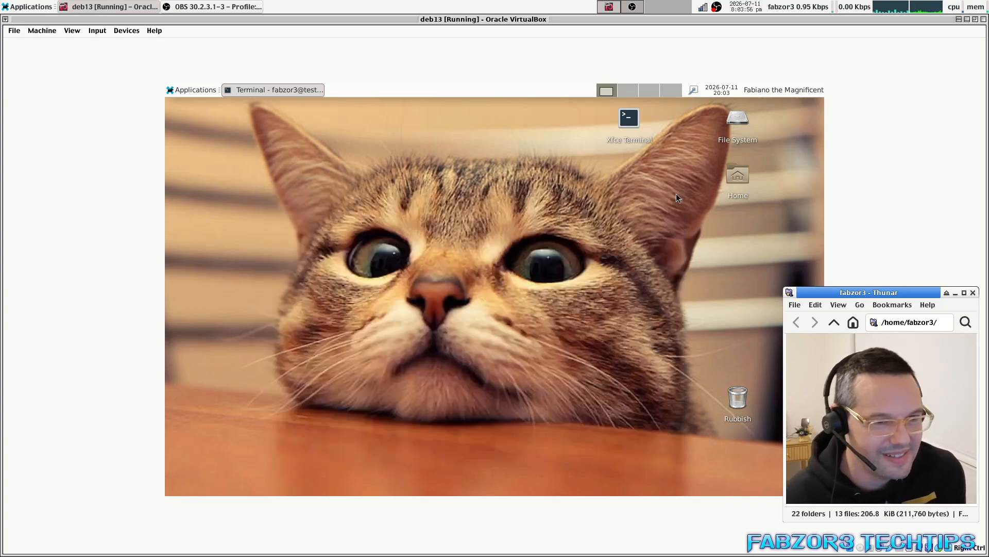
Open Panel 1's preferences from the panel menu and turn Dark mode off under Appearance.
right_click(772, 90)
mouse_move(726, 156)
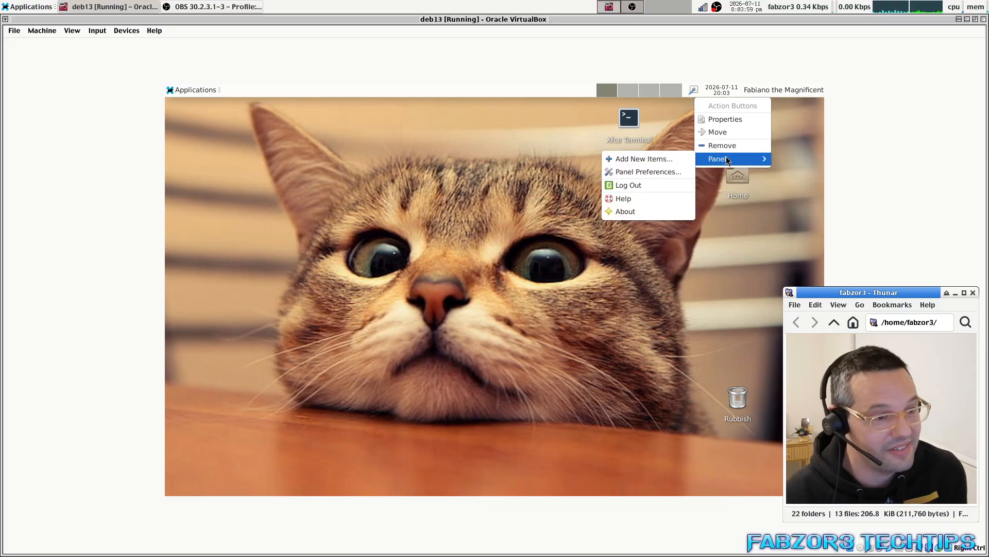
click(652, 169)
drag(240, 110, 508, 171)
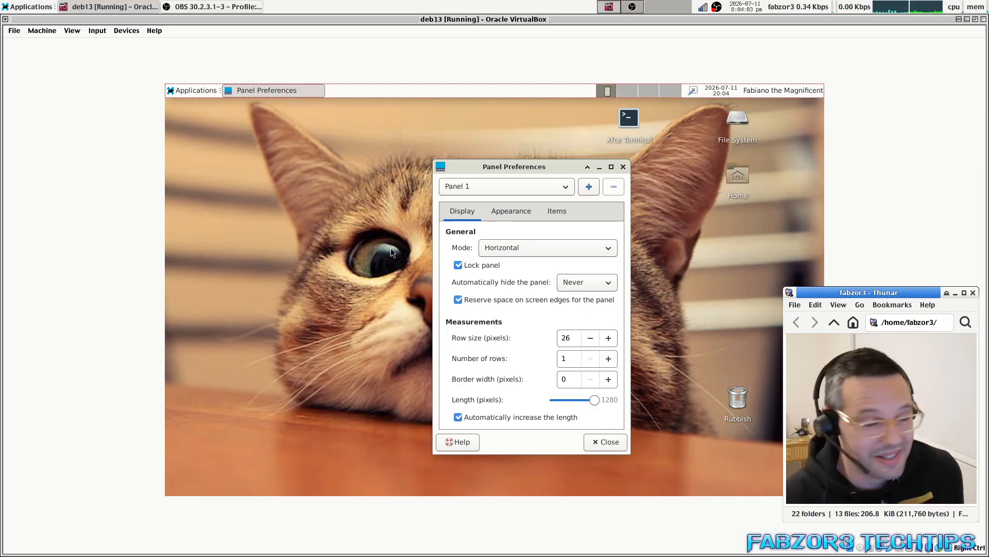
click(498, 216)
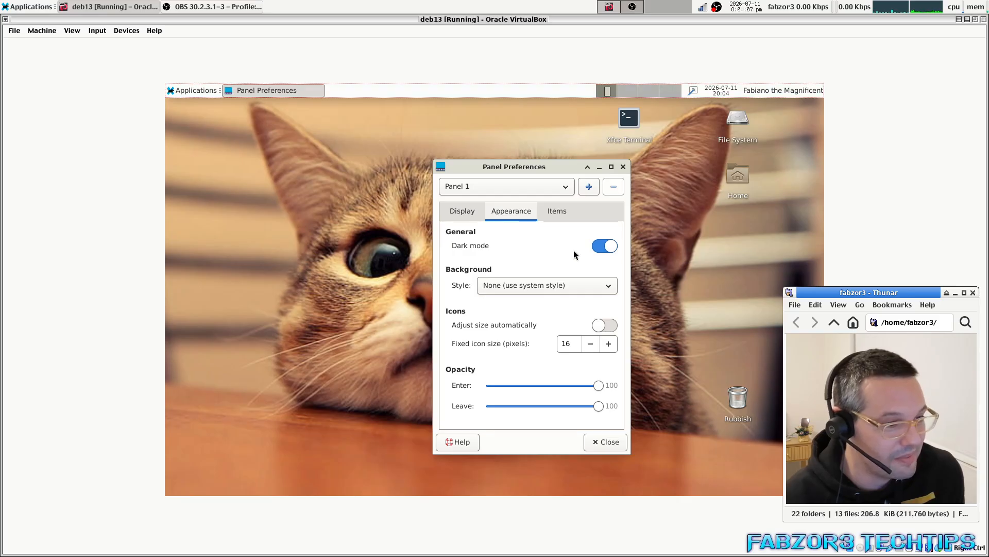
click(604, 247)
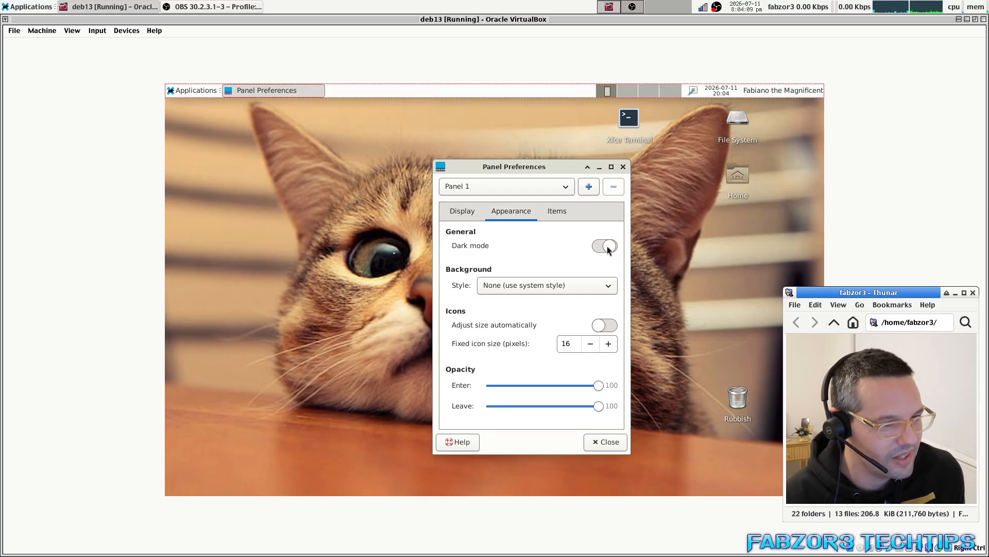
click(606, 248)
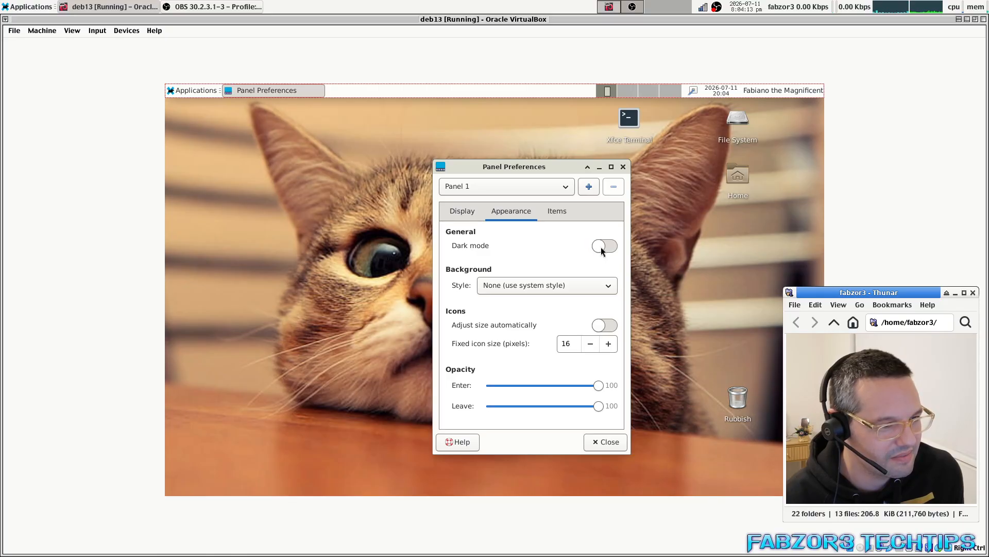
Set the panel Background Style to Background image using the cat wallpaper JPG.
click(558, 284)
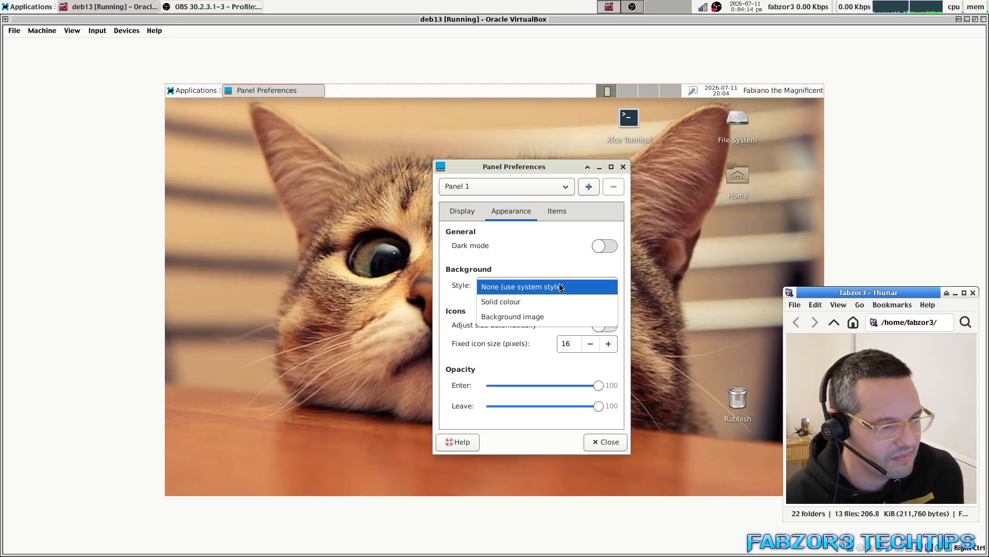
click(562, 317)
click(511, 309)
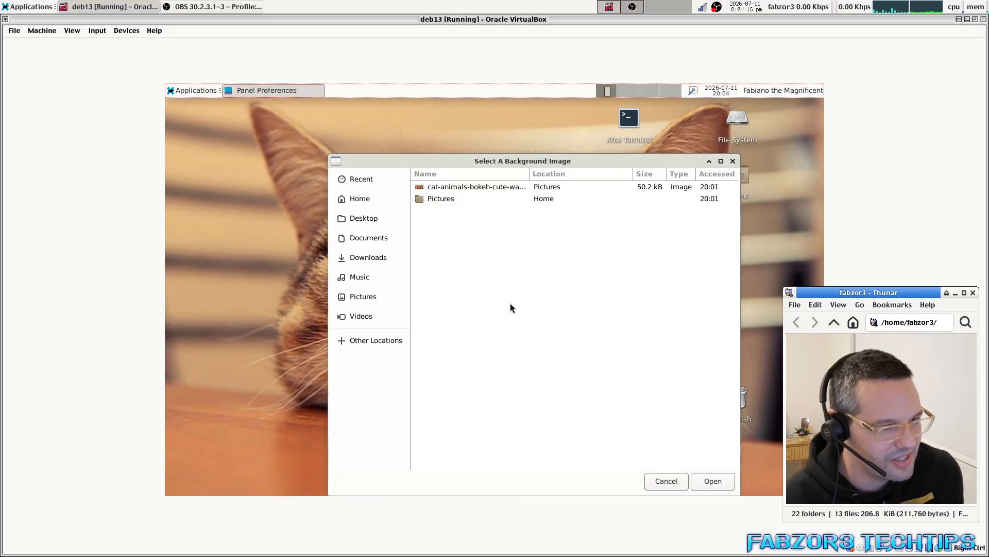
double_click(441, 188)
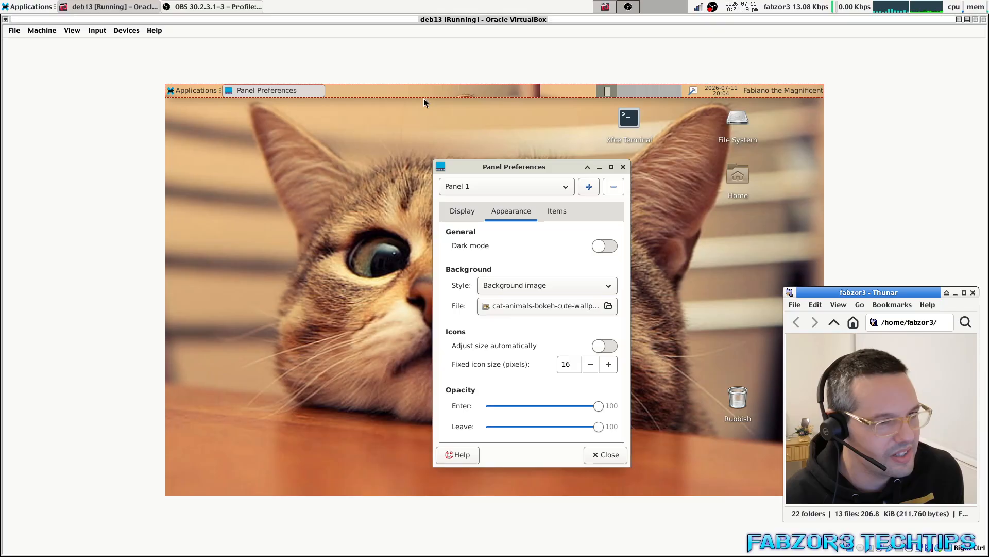
click(531, 310)
click(443, 182)
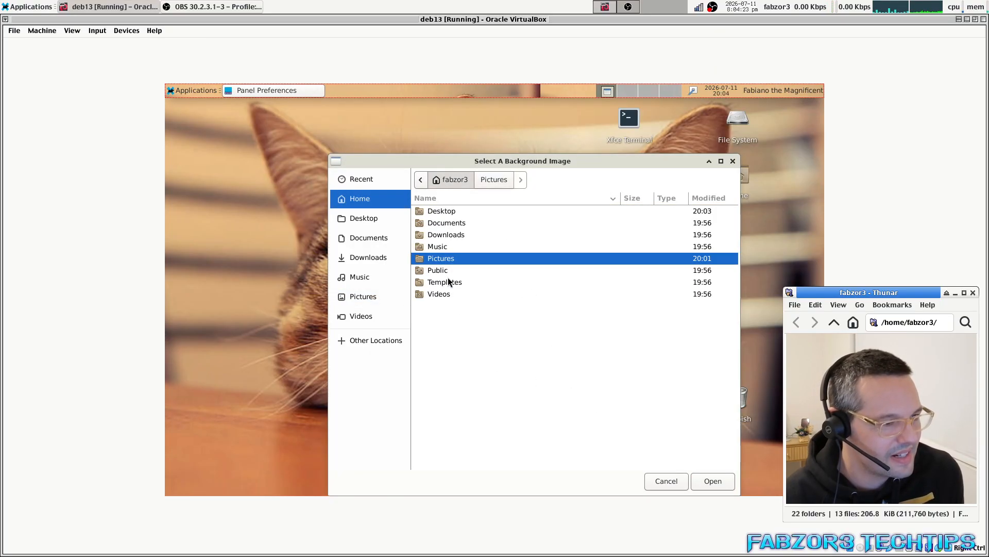
click(670, 480)
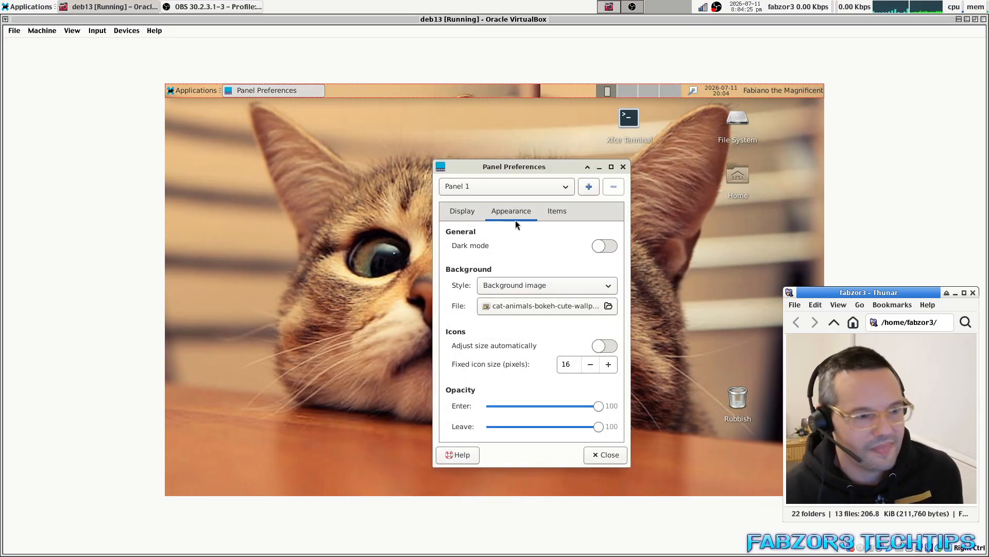
Open the guest's File System window from the desktop, then close it.
click(733, 117)
double_click(733, 116)
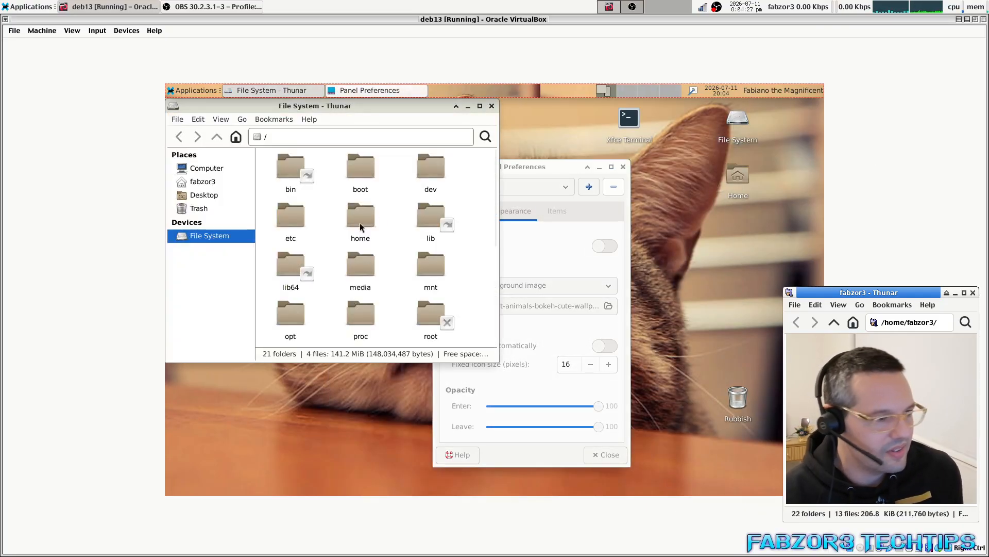
drag(340, 90, 417, 163)
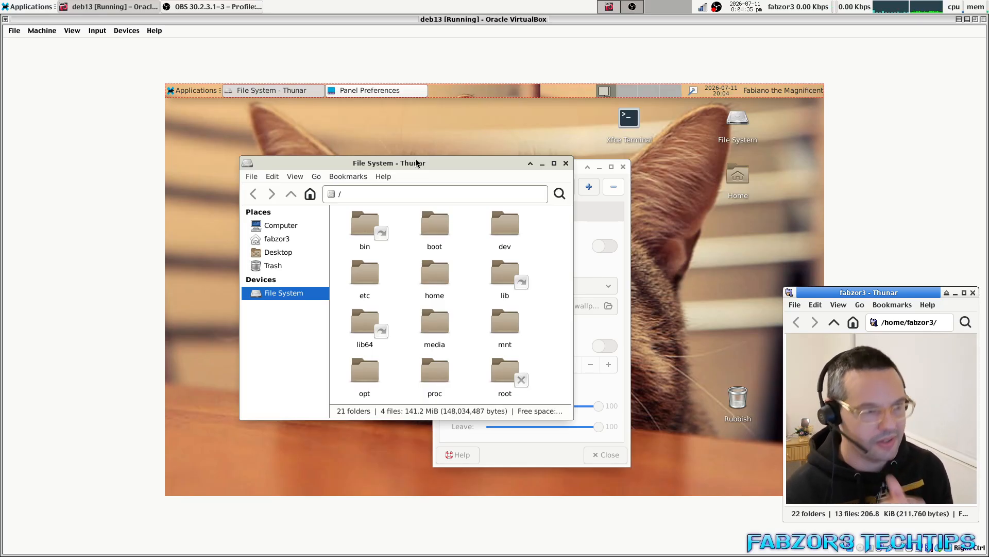
click(566, 164)
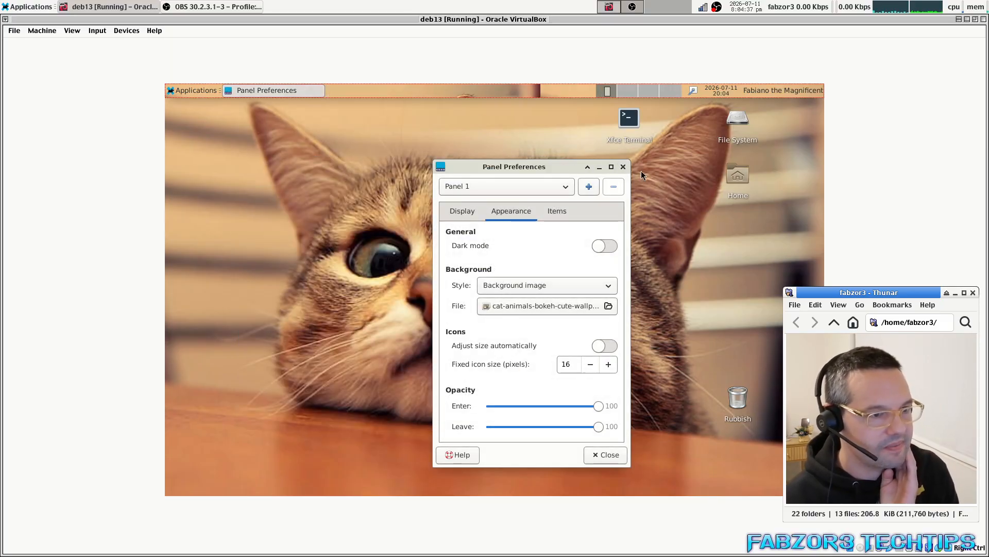
Return the panel background to None (use system style) and close Panel Preferences.
click(549, 306)
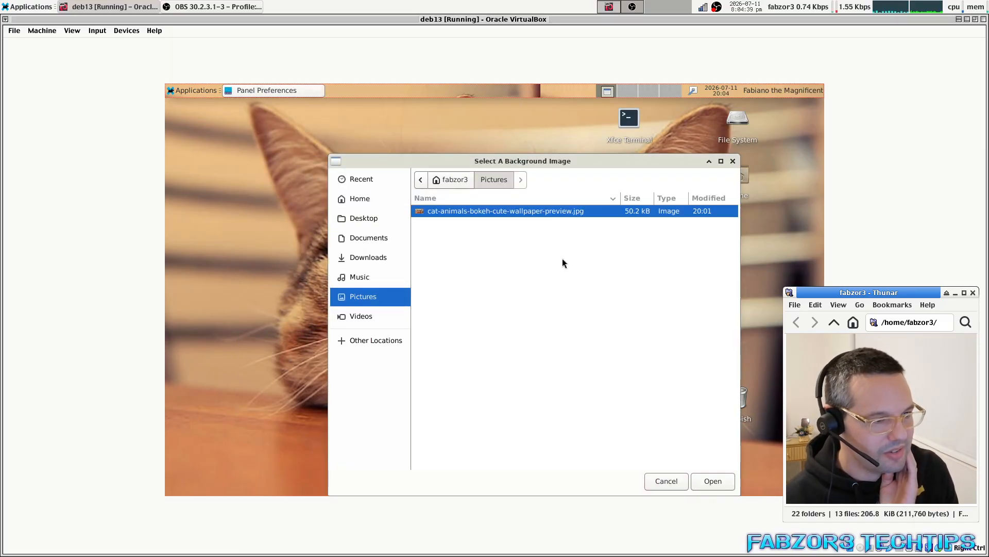
click(667, 480)
click(527, 286)
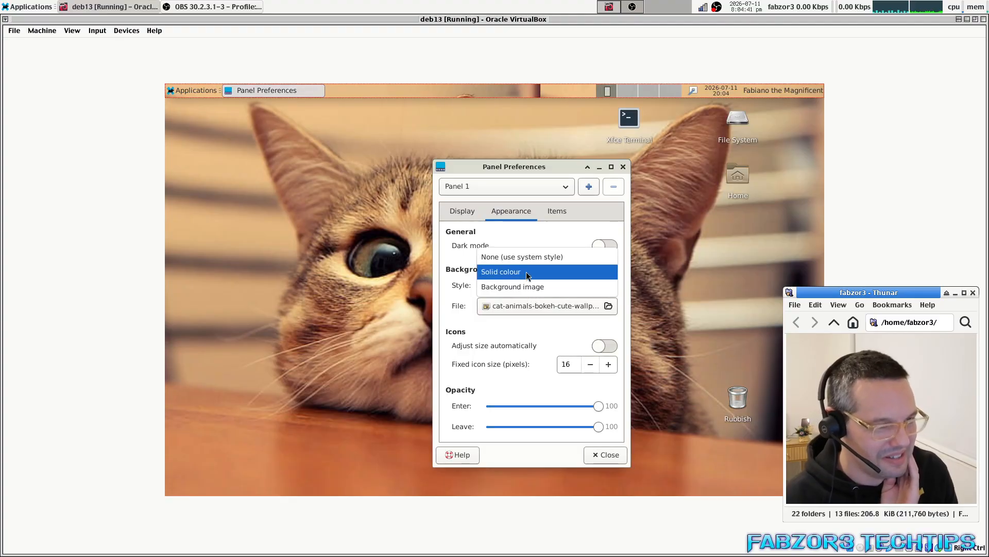
click(527, 271)
click(542, 285)
click(536, 268)
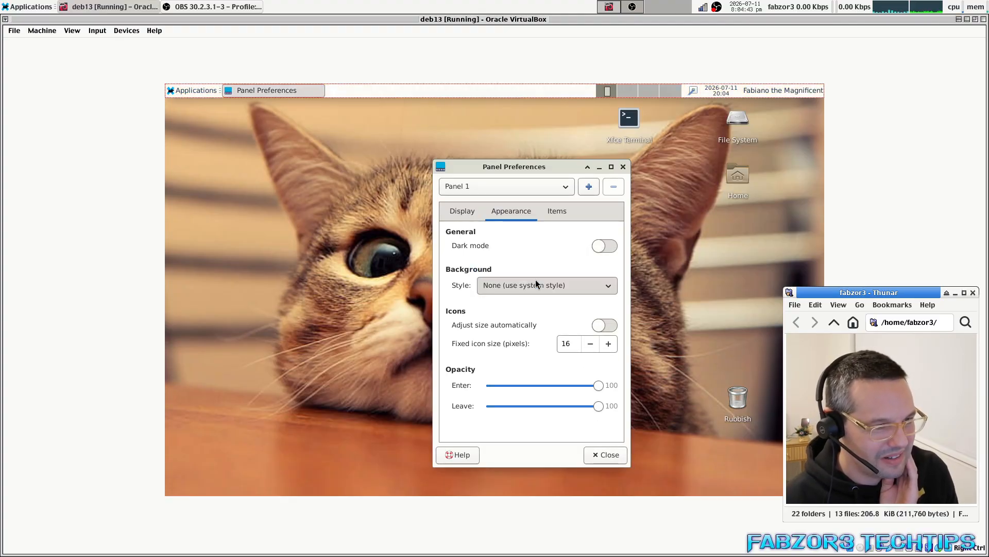
click(625, 454)
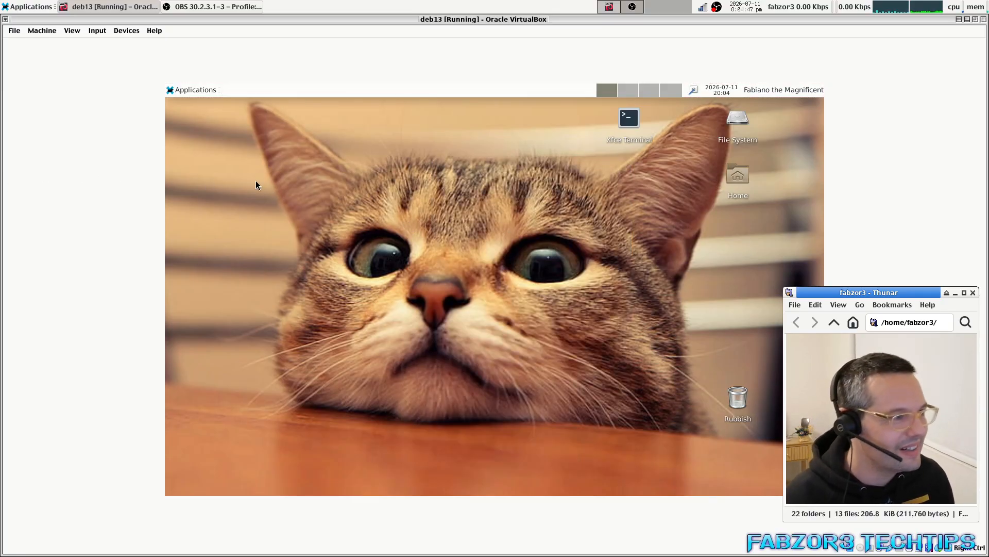
Open the Home folder and an Xfce Terminal from the desktop, arranging their windows.
double_click(739, 180)
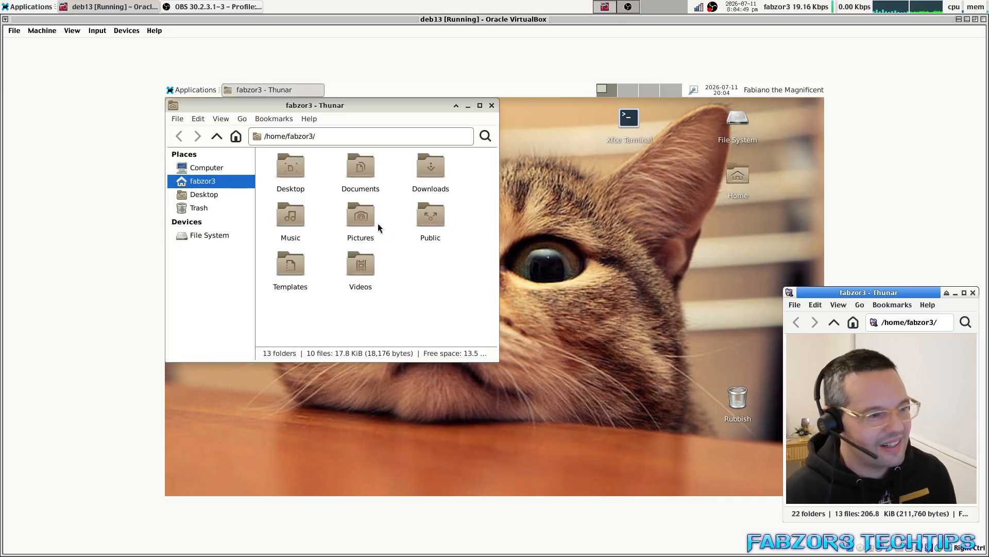
drag(338, 175, 502, 238)
double_click(468, 139)
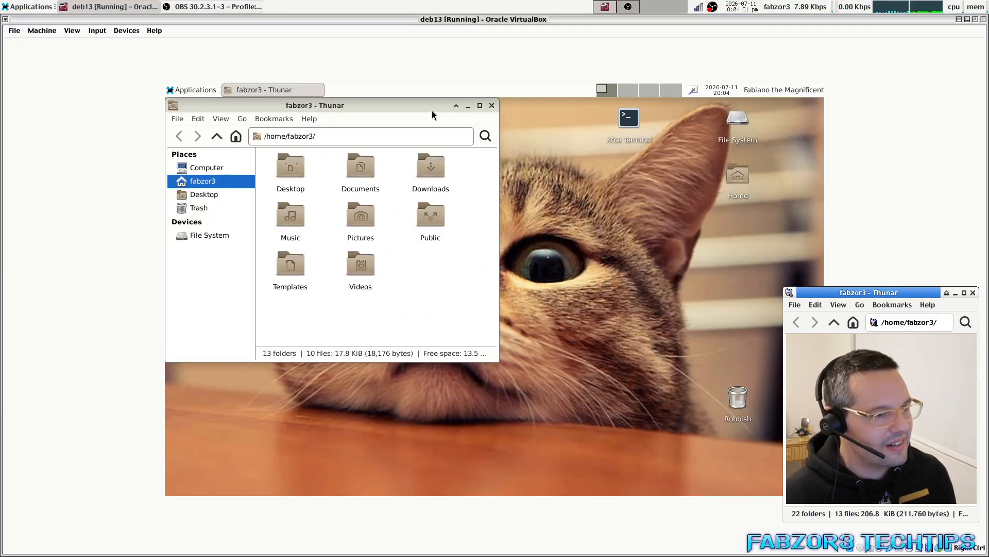
drag(569, 166, 447, 176)
double_click(629, 119)
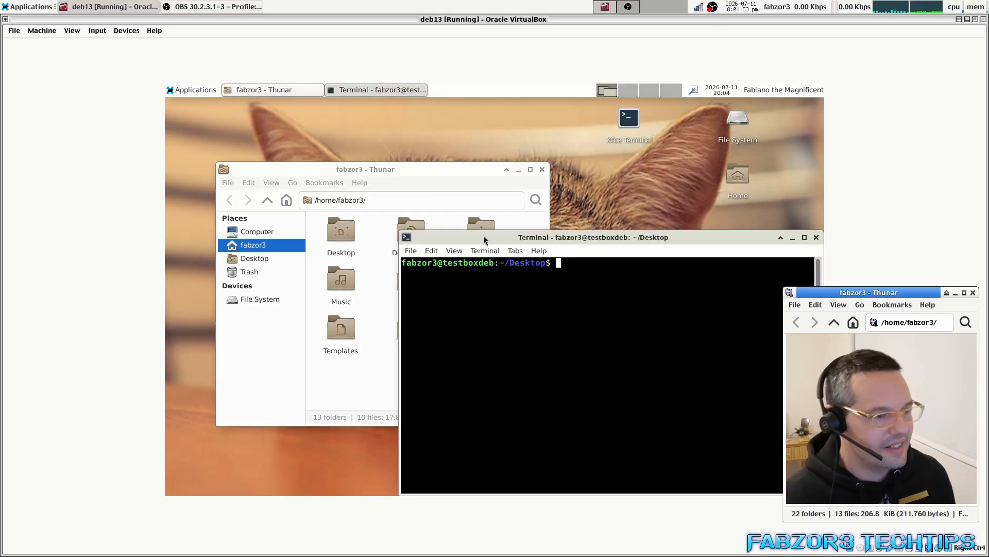
drag(593, 243, 507, 215)
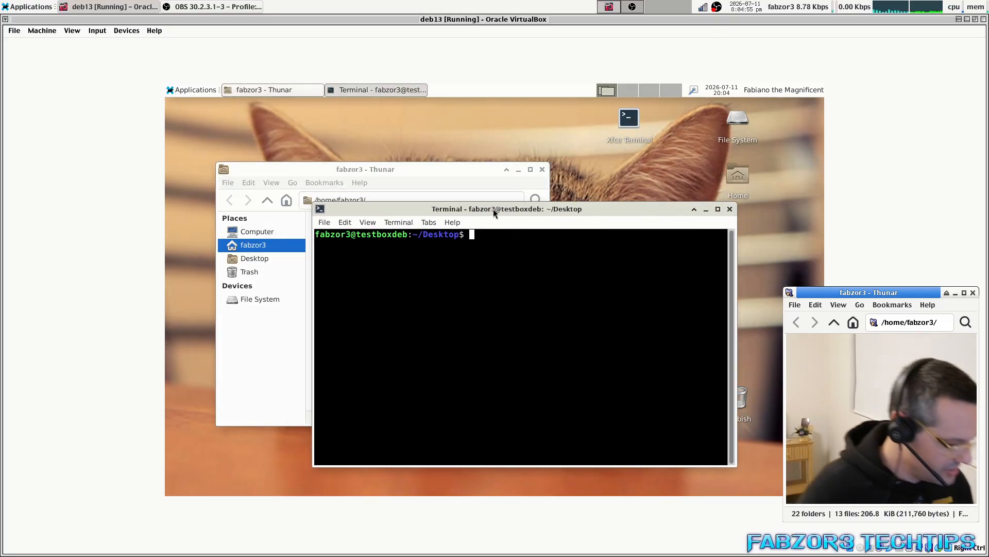
Run 'sudo apt-get gimp' with the user's password; sudo refuses the user.
text(sudo apt-)
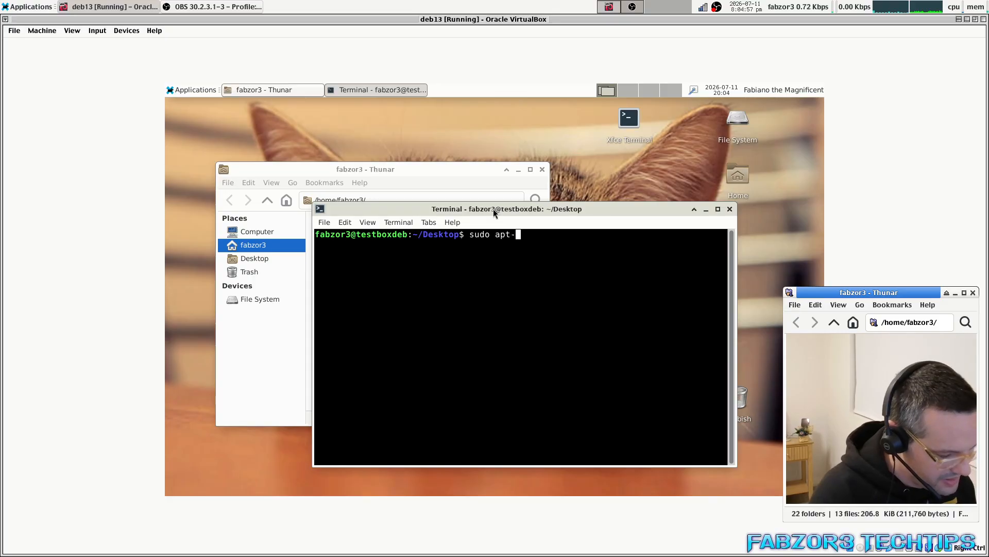
text(get )
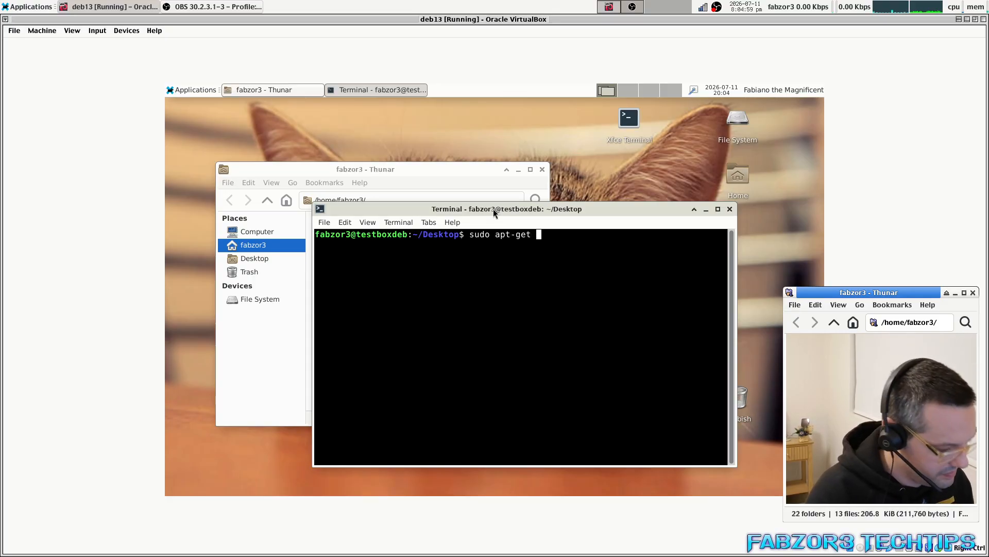
text(gimp)
key(Return)
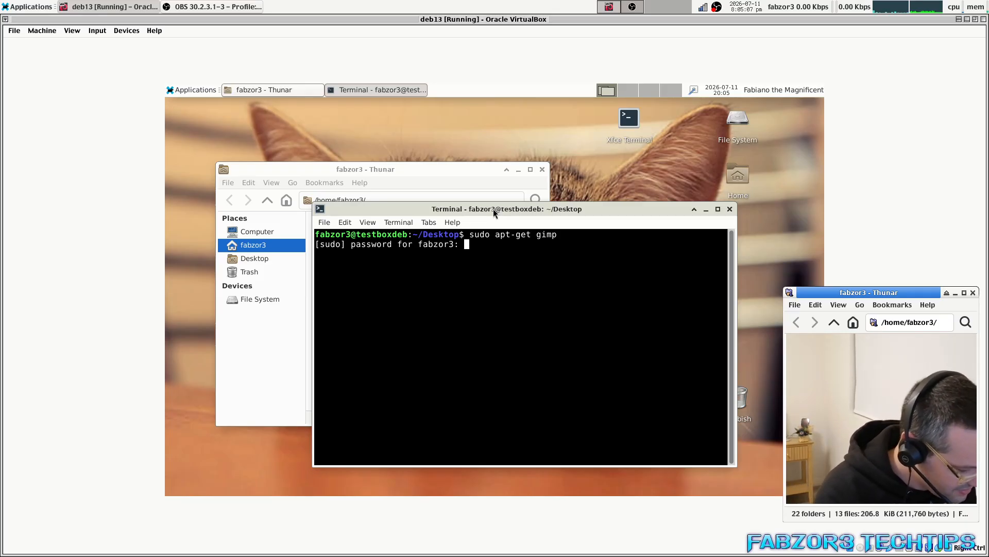
key(Return)
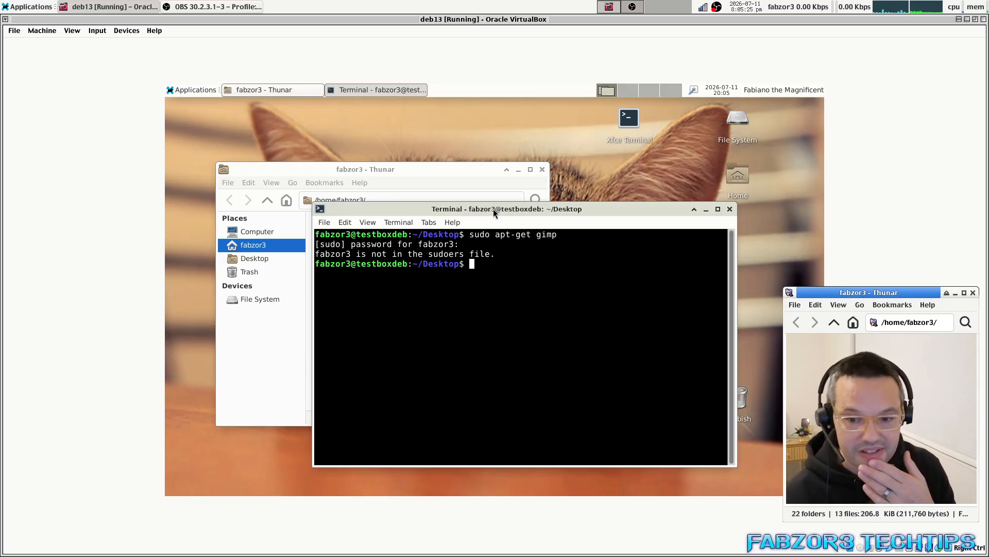
Switch to root with su and the root password, then exit back to the user prompt.
drag(490, 209, 446, 213)
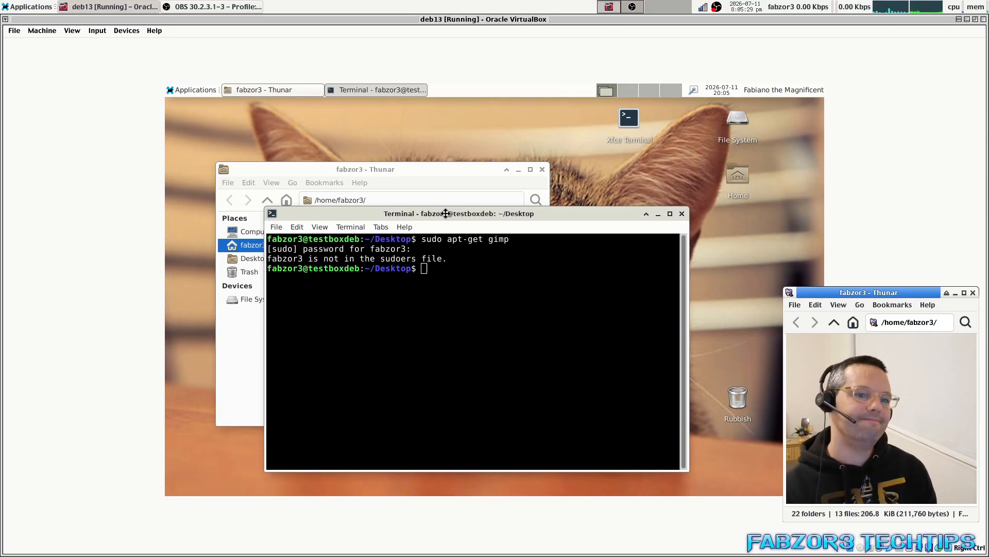
text(su)
key(Return)
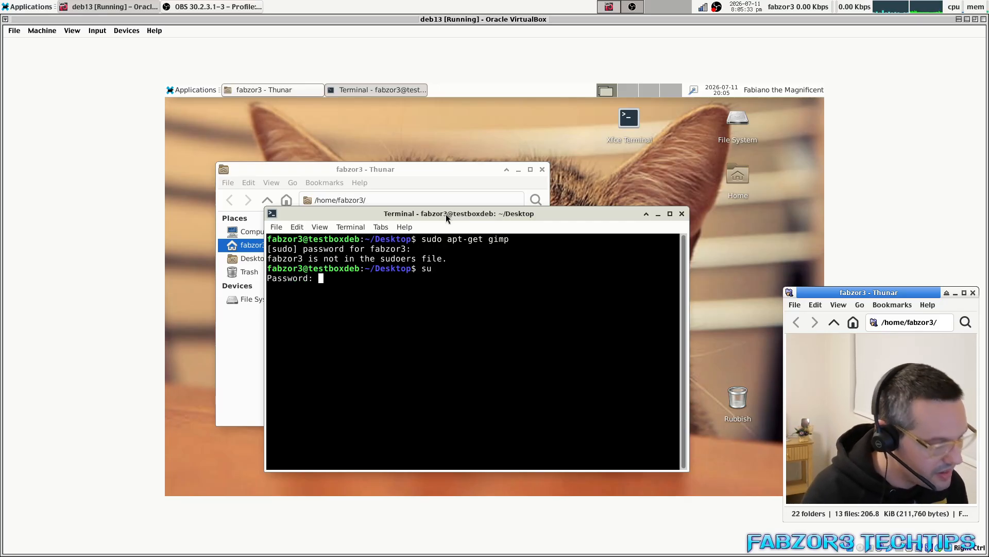
key(Return)
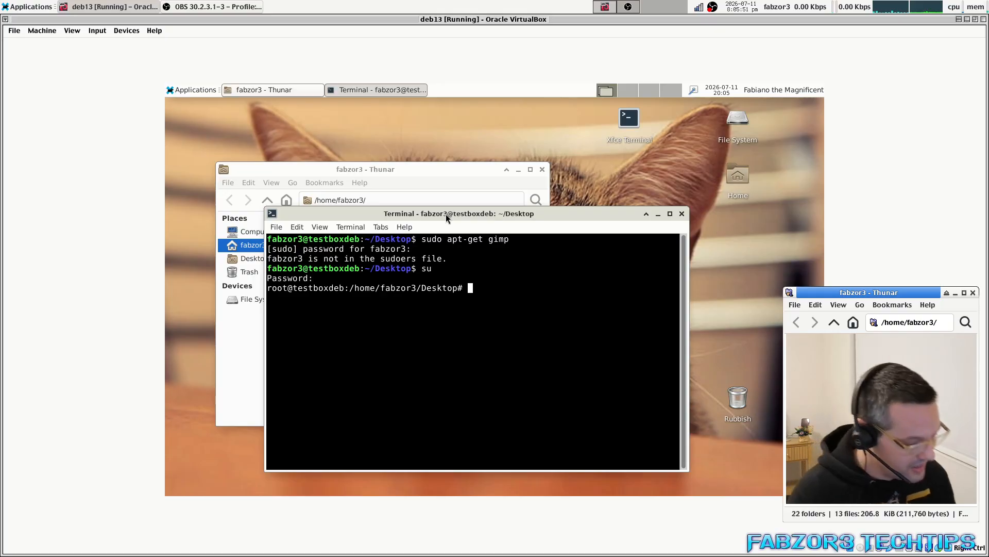
text(exit)
key(Return)
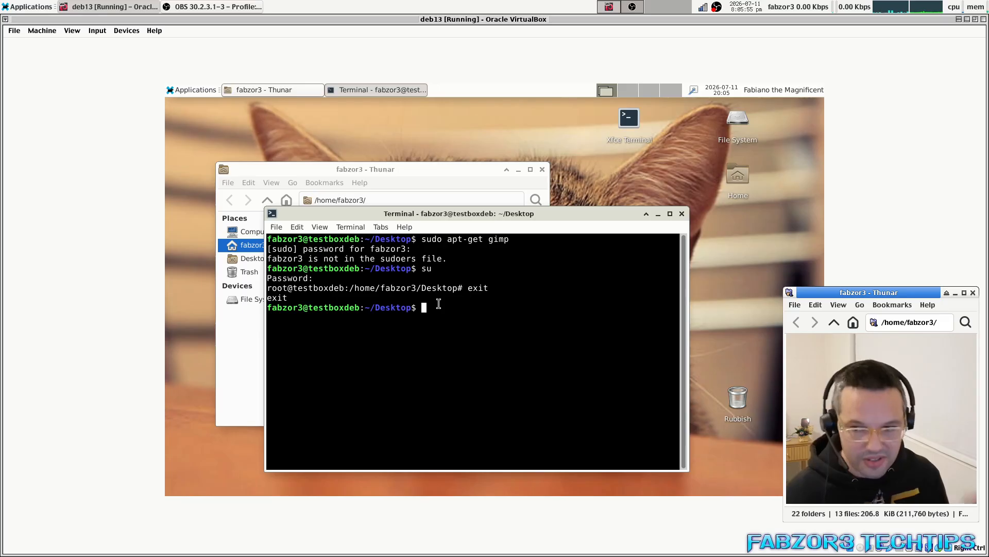
Launch the Brave browser from the host desktop on the Gemini page, full screen.
drag(448, 300, 392, 326)
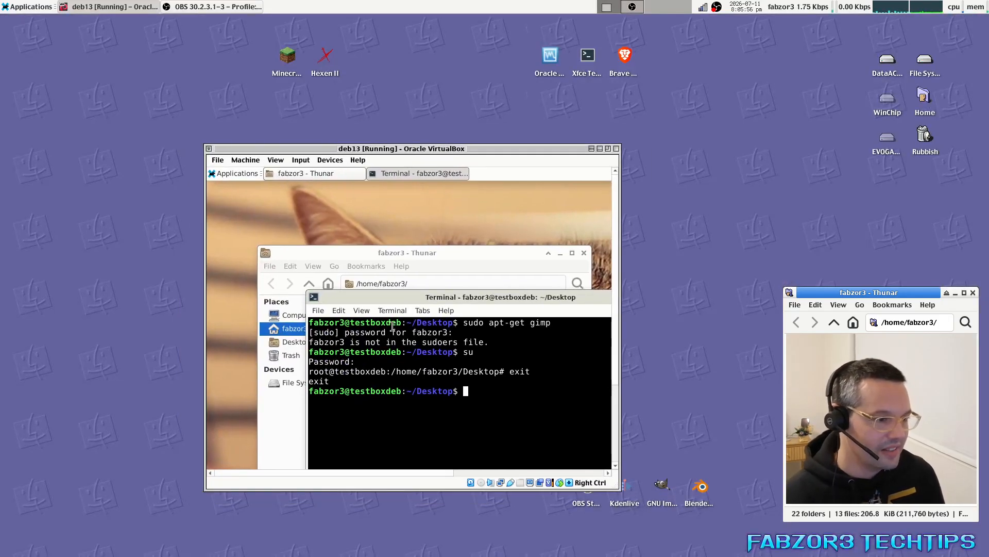
double_click(449, 149)
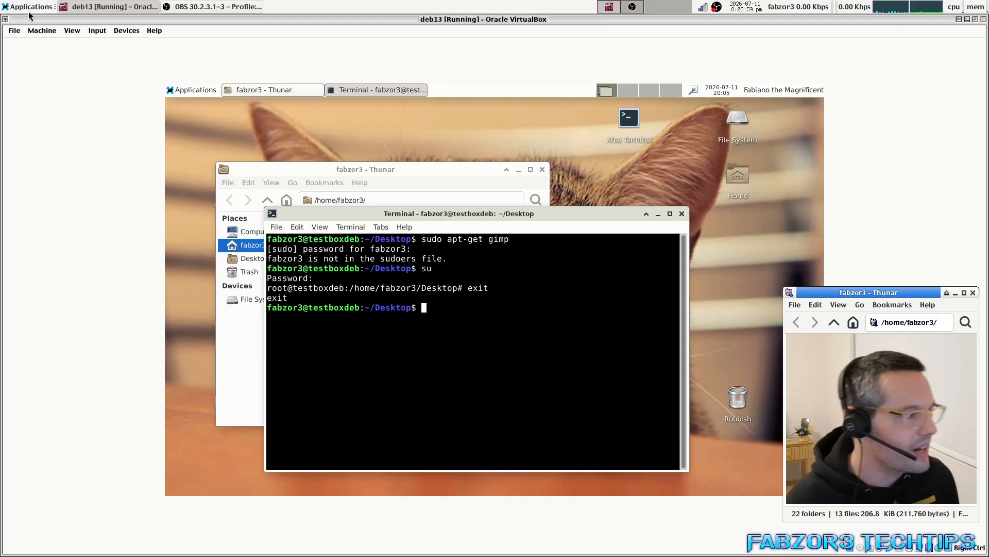
click(29, 8)
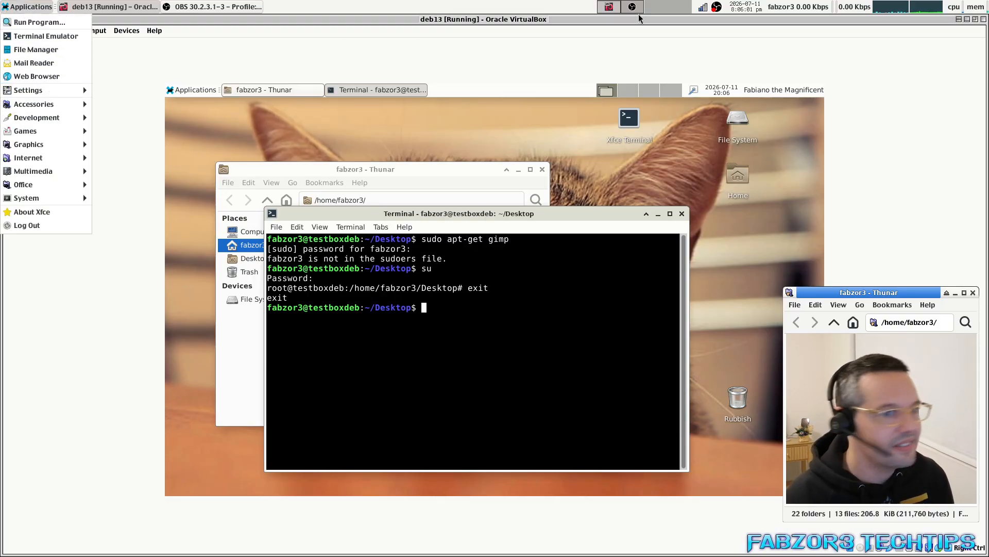
click(771, 24)
drag(743, 20, 639, 119)
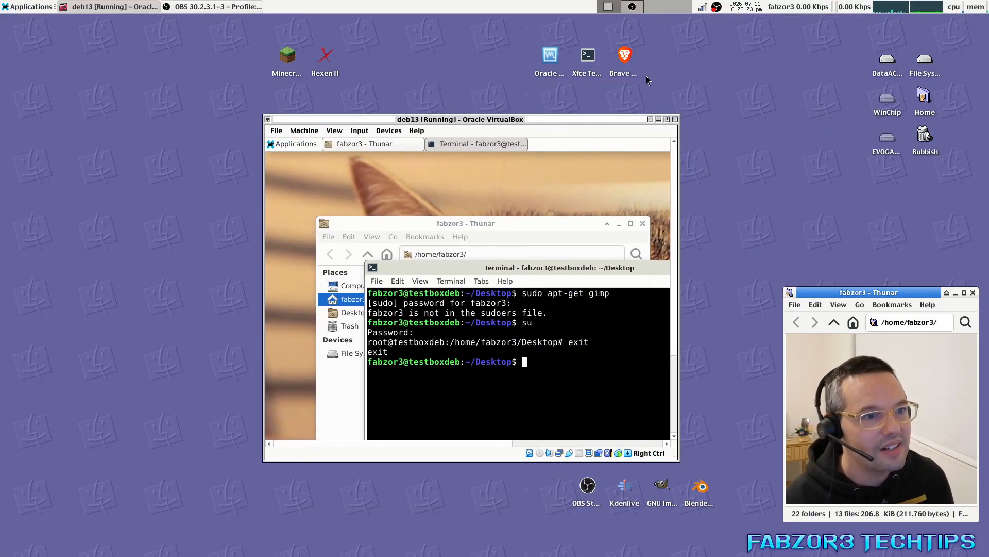
click(626, 56)
double_click(626, 56)
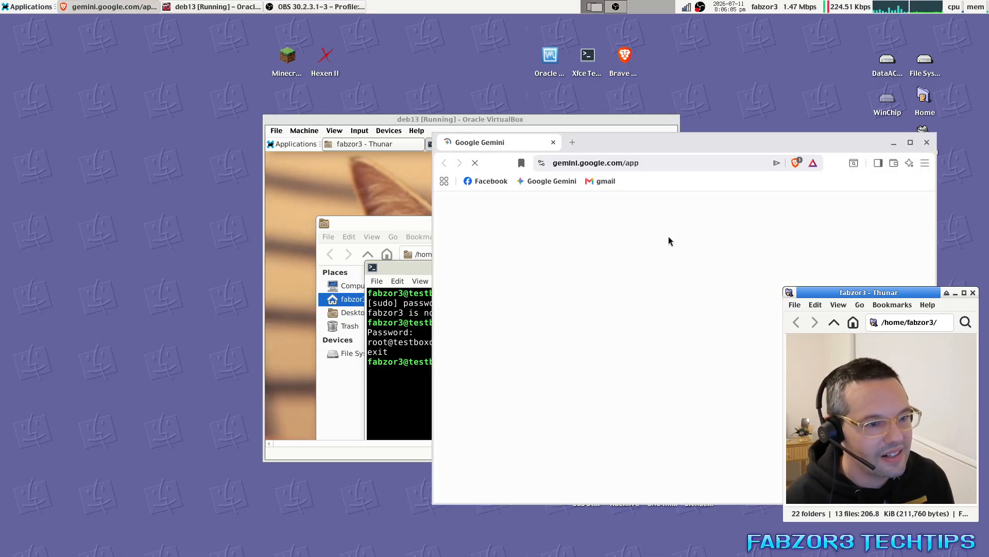
double_click(675, 144)
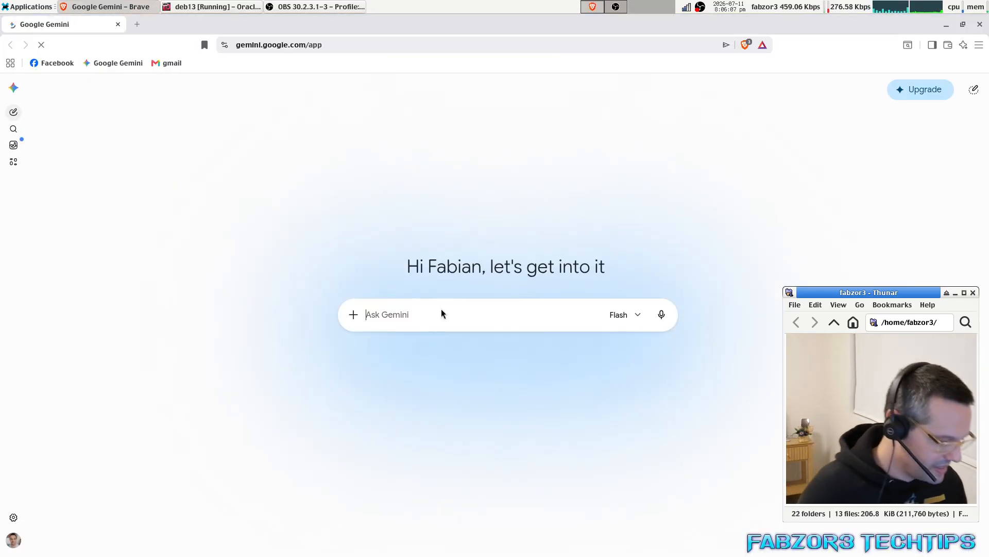
Ask Gemini 'how to add my user andebian linux to sudo' and scroll through its answer.
text(how to ad)
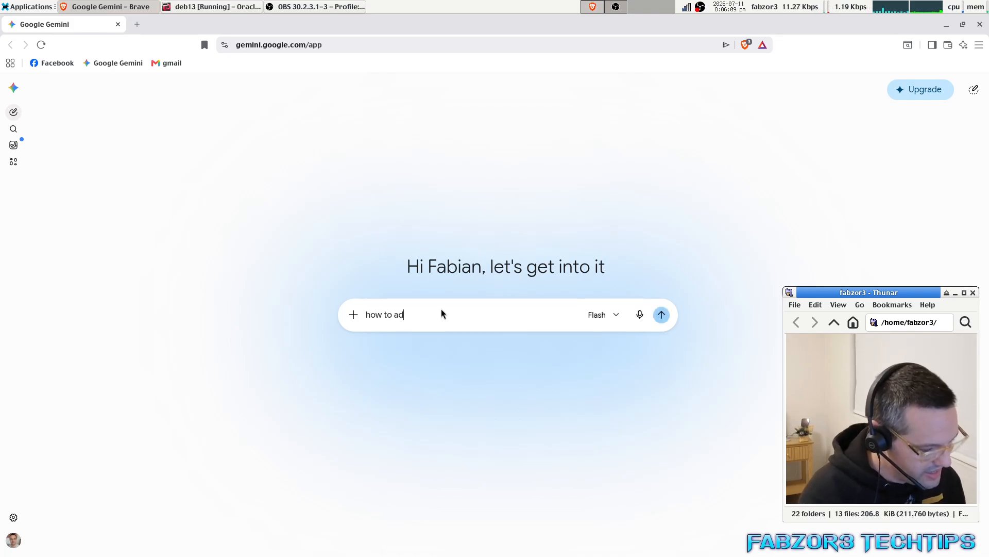
text(d my user)
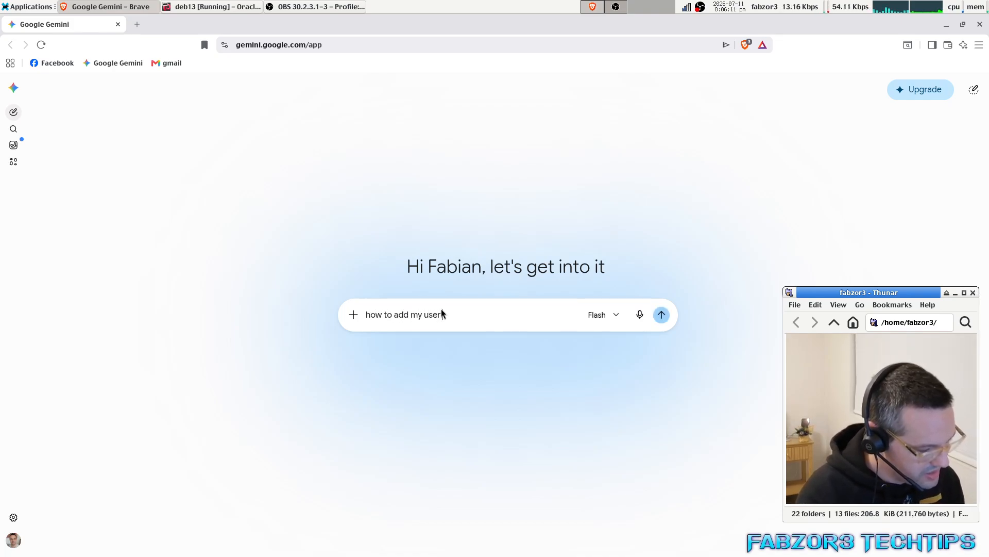
text( andebian lin)
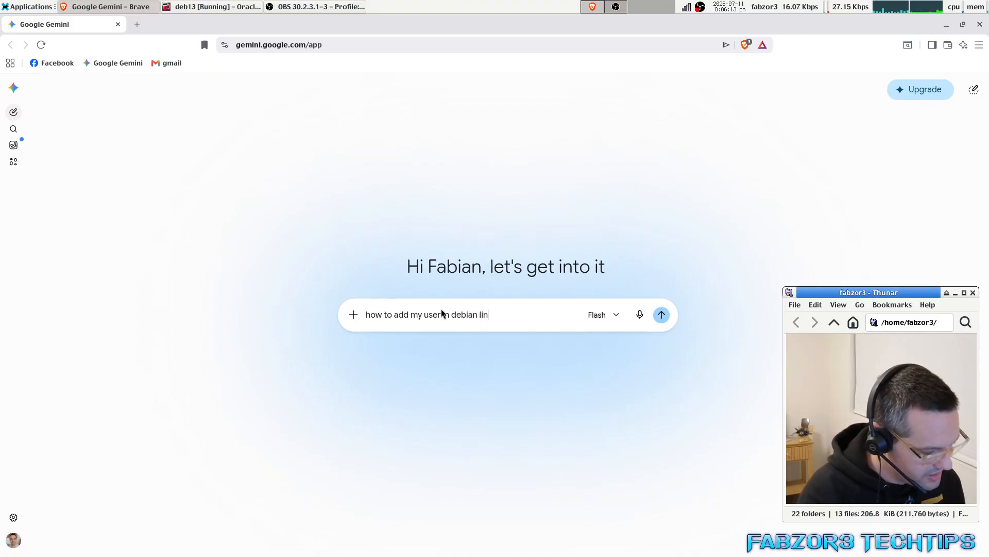
text(ux to sudo)
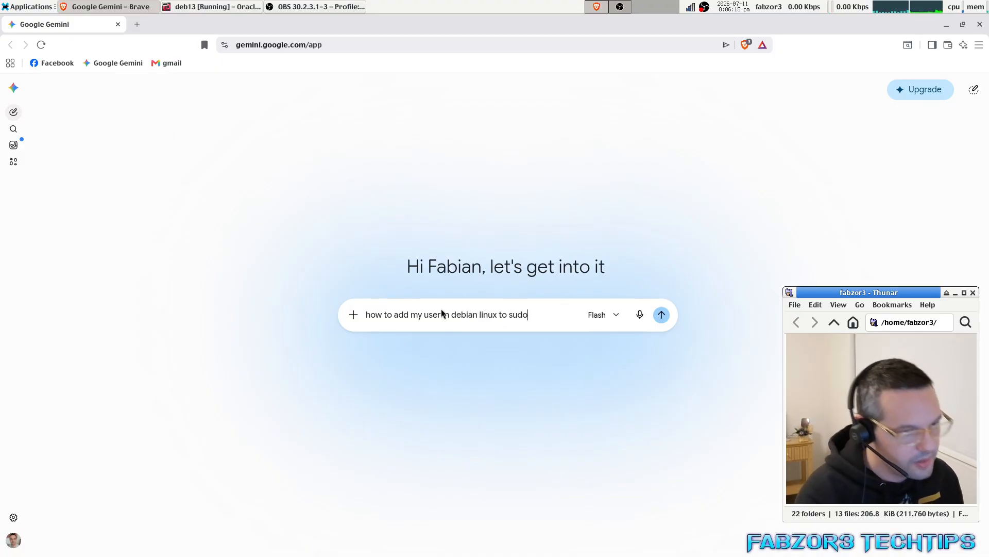
key(Return)
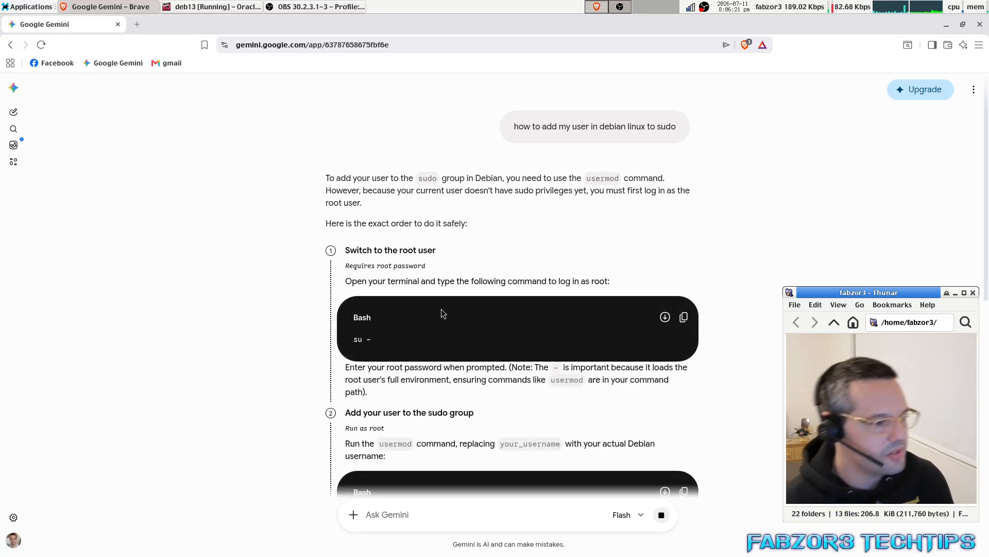
scroll(466, 326, down, 3)
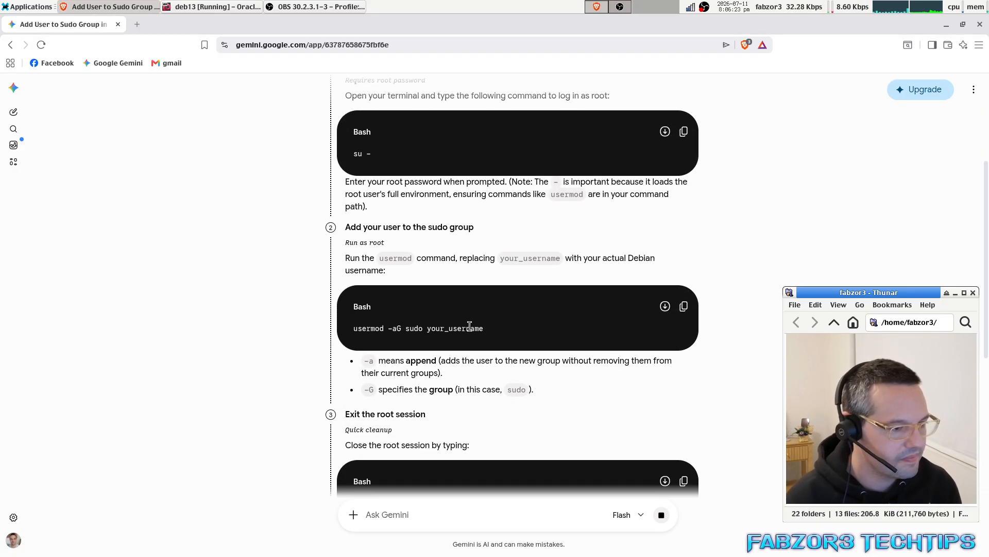
scroll(495, 331, up, 3)
scroll(495, 330, down, 1)
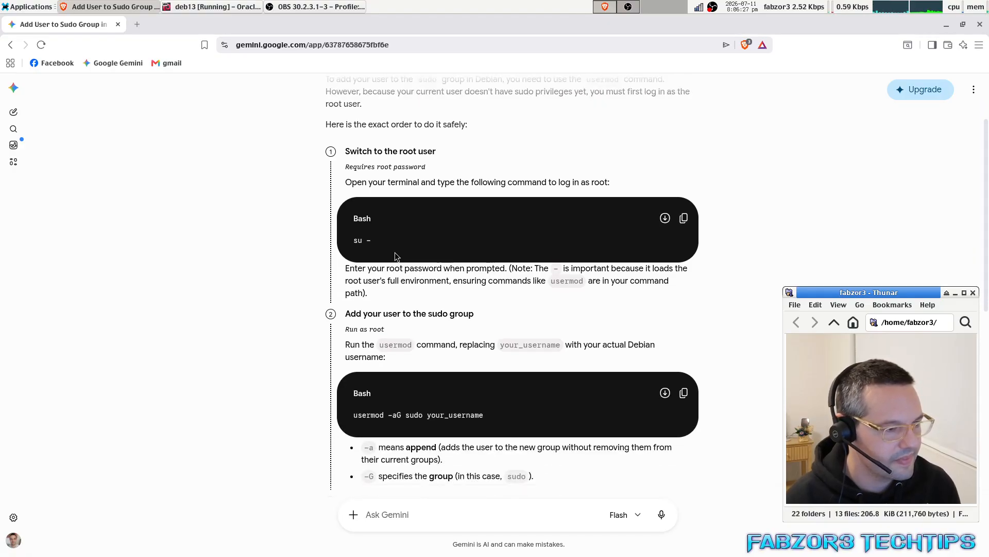
click(298, 8)
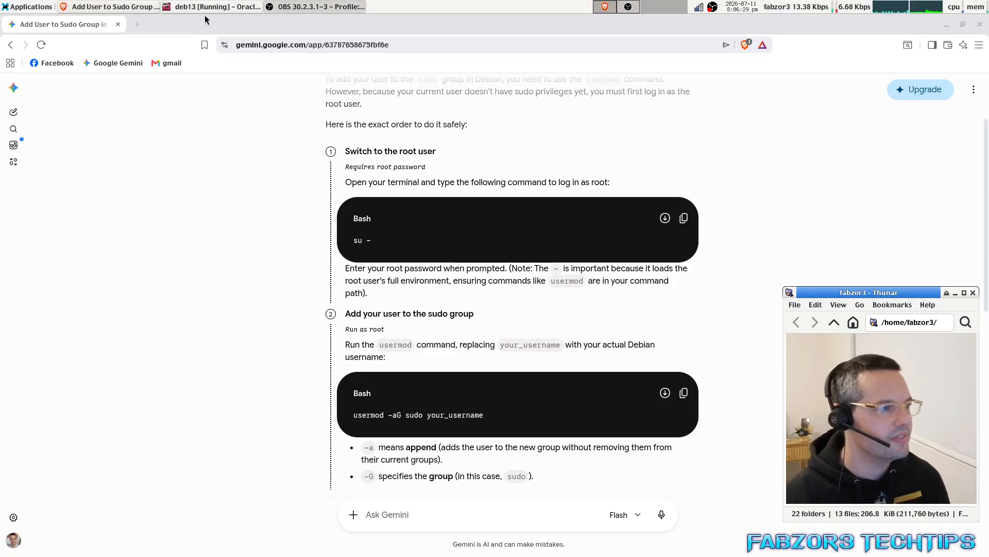
Place the Gemini browser on the left and the enlarged VirtualBox window on the right.
click(208, 8)
drag(450, 119, 632, 112)
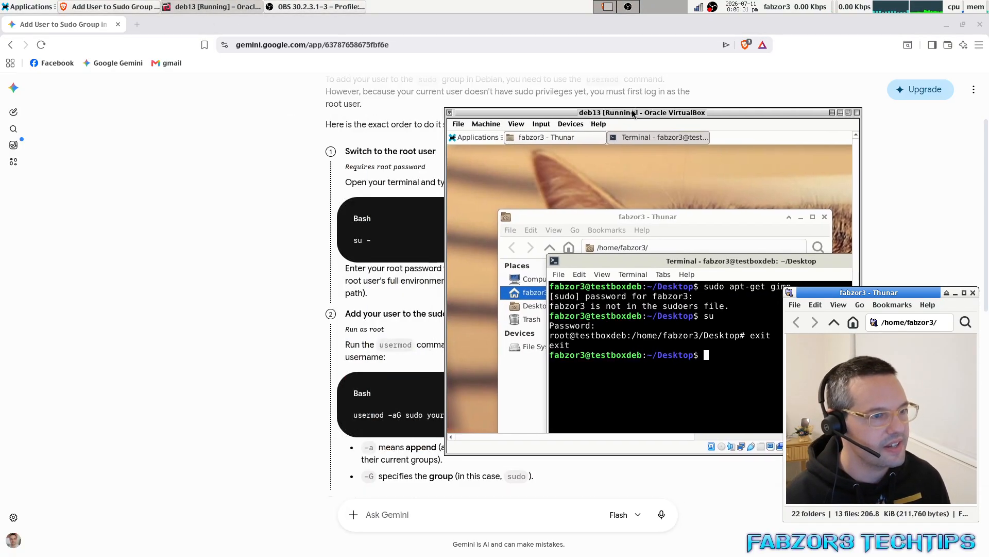
drag(552, 28, 316, 42)
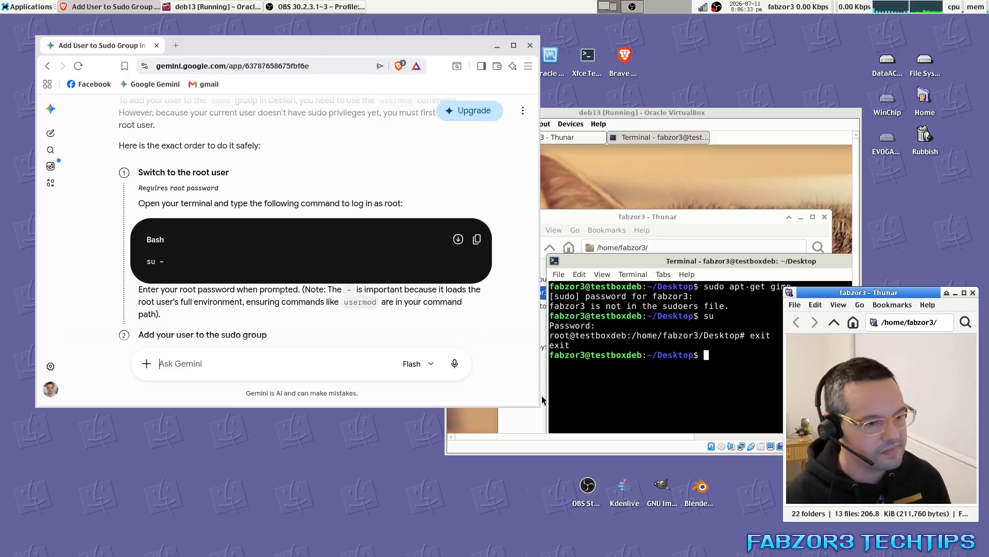
drag(536, 404, 464, 549)
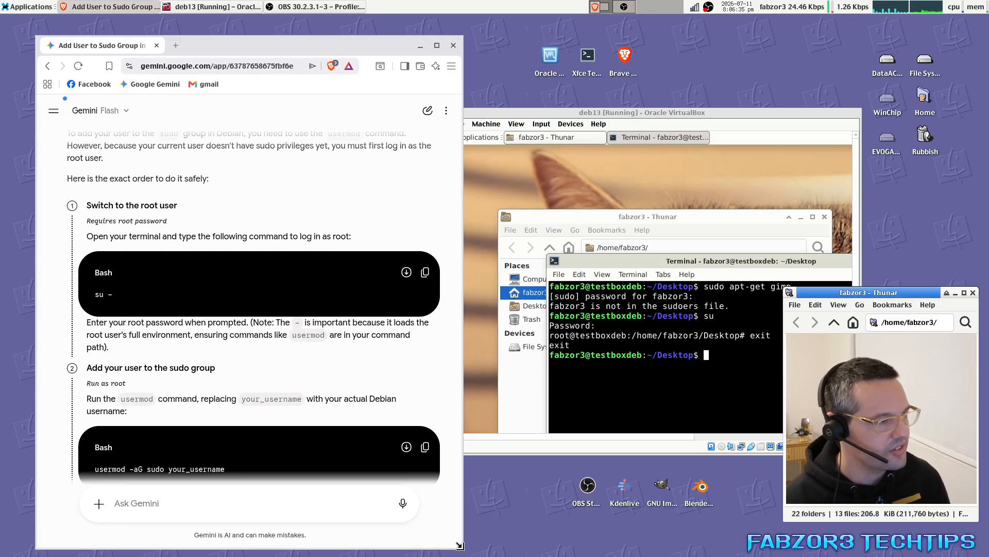
drag(59, 44, 1, 15)
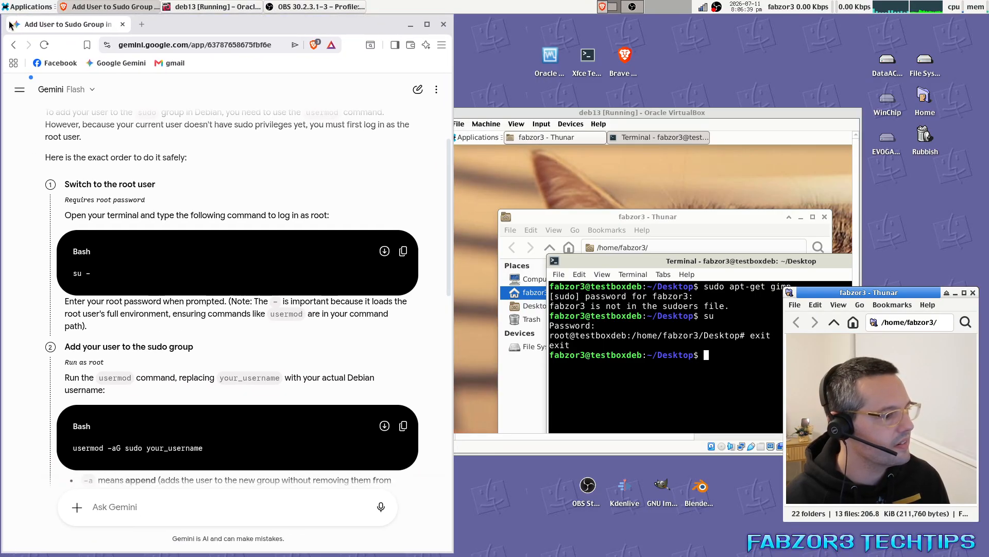
drag(552, 123, 574, 44)
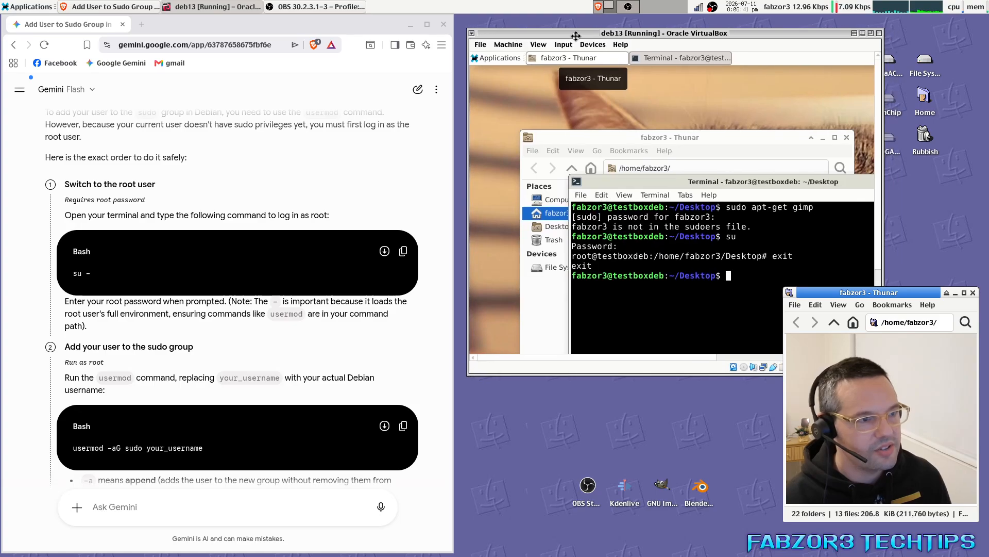
drag(883, 375, 966, 494)
drag(705, 182, 653, 144)
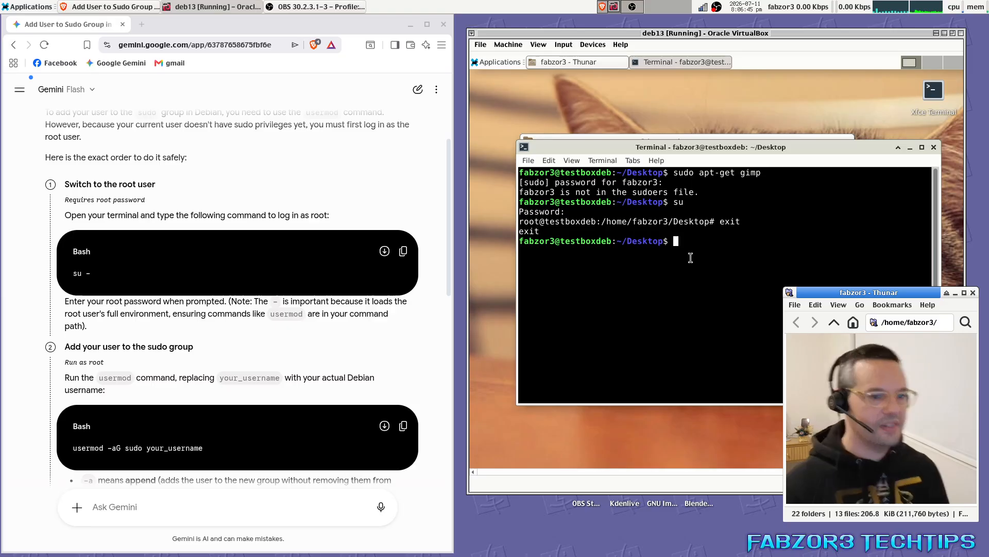
Become root with su, and select the usermod command line in Gemini's instructions.
text(su)
key(Return)
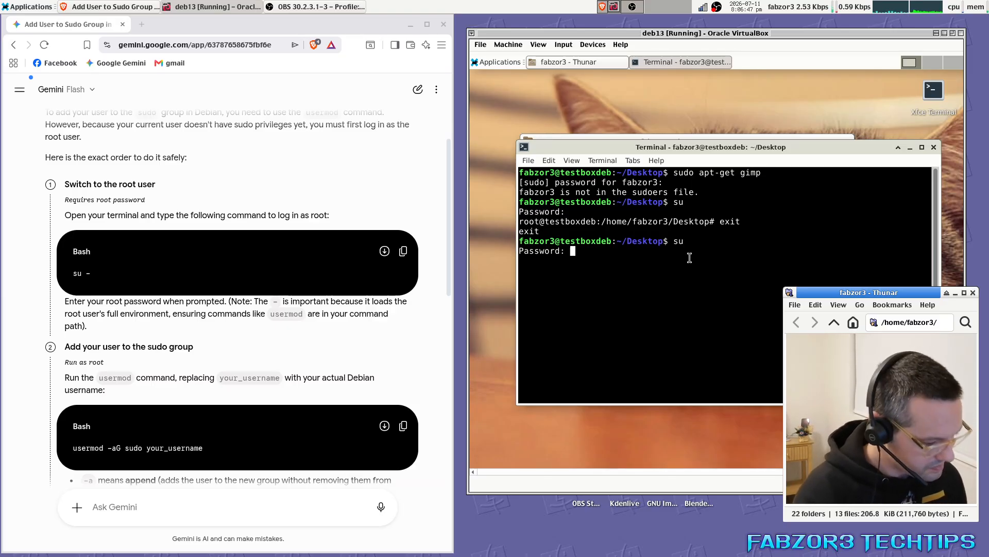
key(Return)
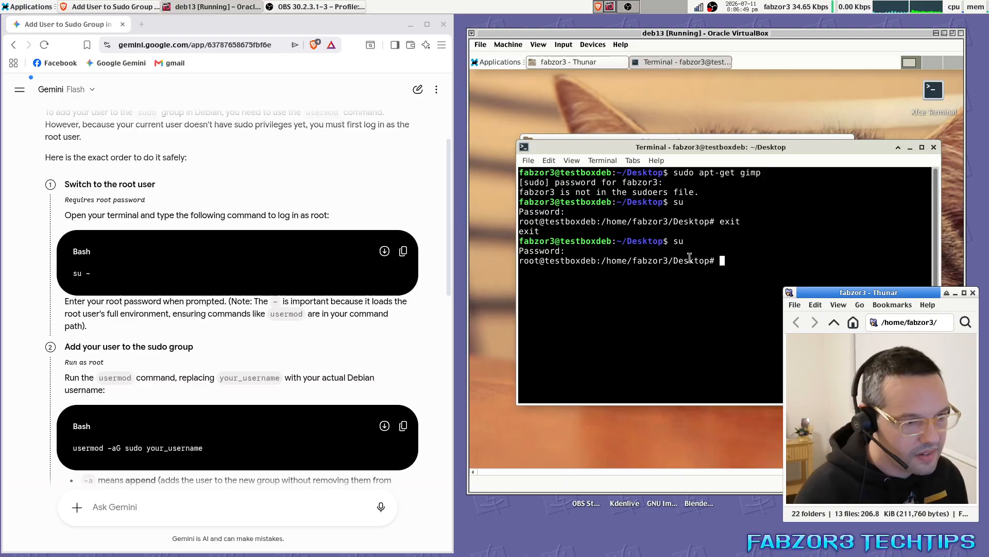
click(219, 456)
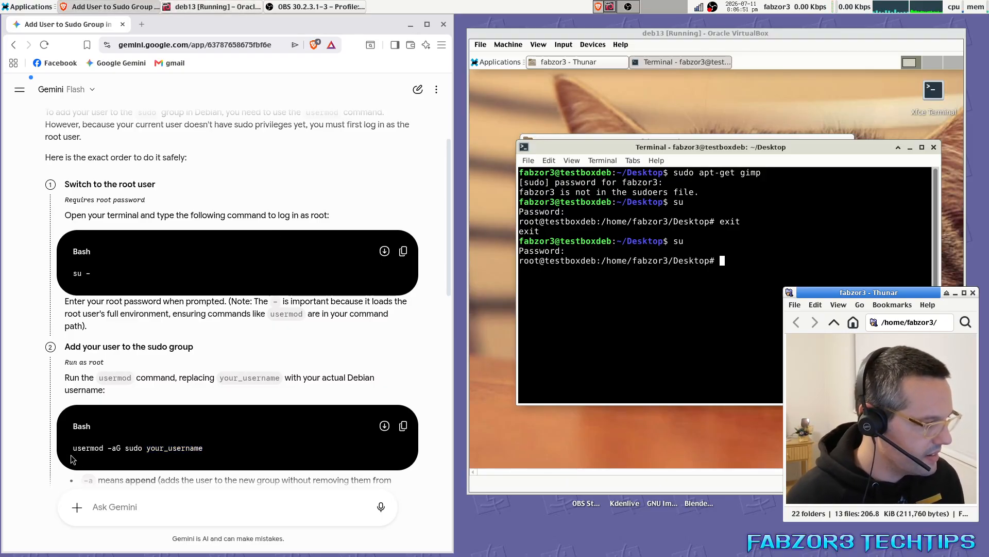
drag(219, 456, 72, 454)
click(750, 304)
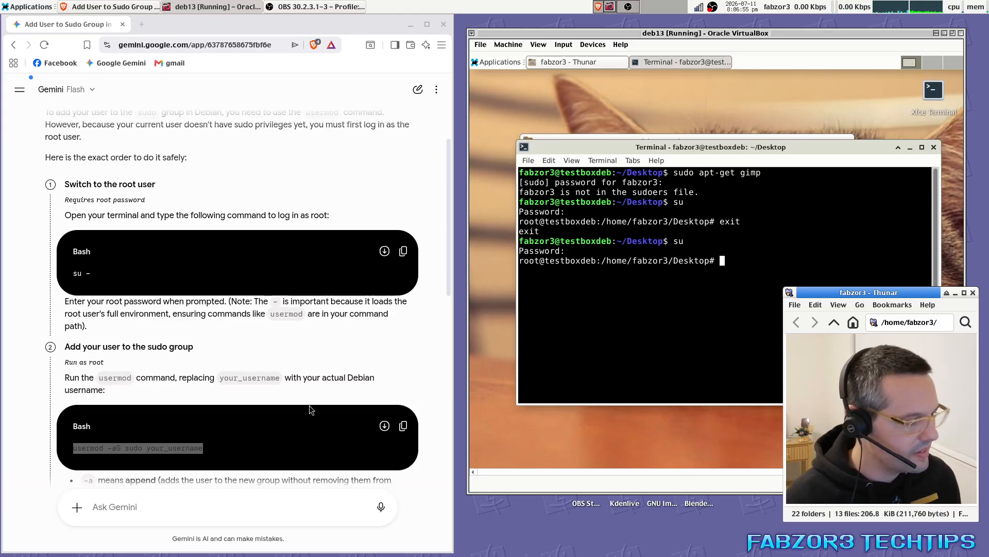
click(234, 449)
click(742, 296)
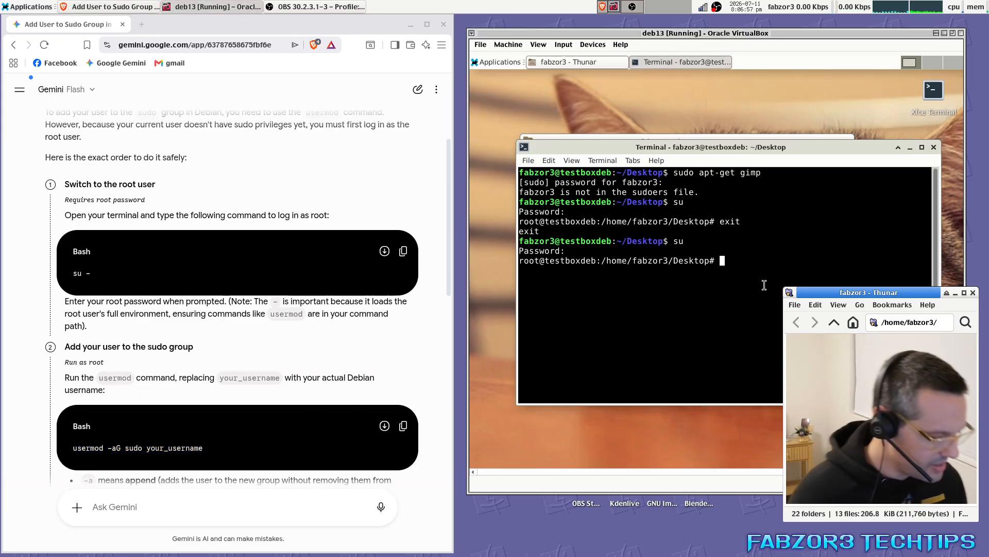
Type 'usermod -aG sudo' with the regular username, then try 'apt-get install usermod', which fails.
text(userm)
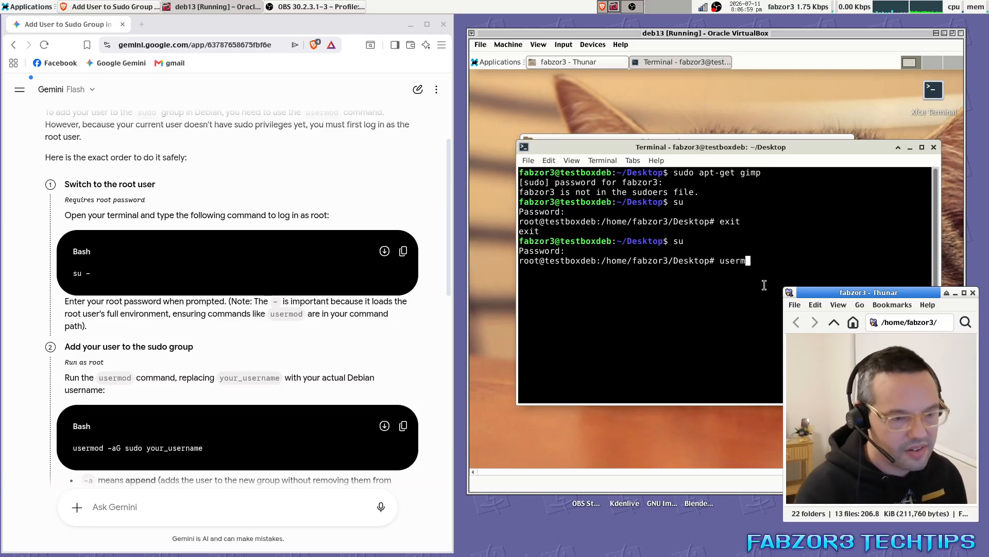
text(od)
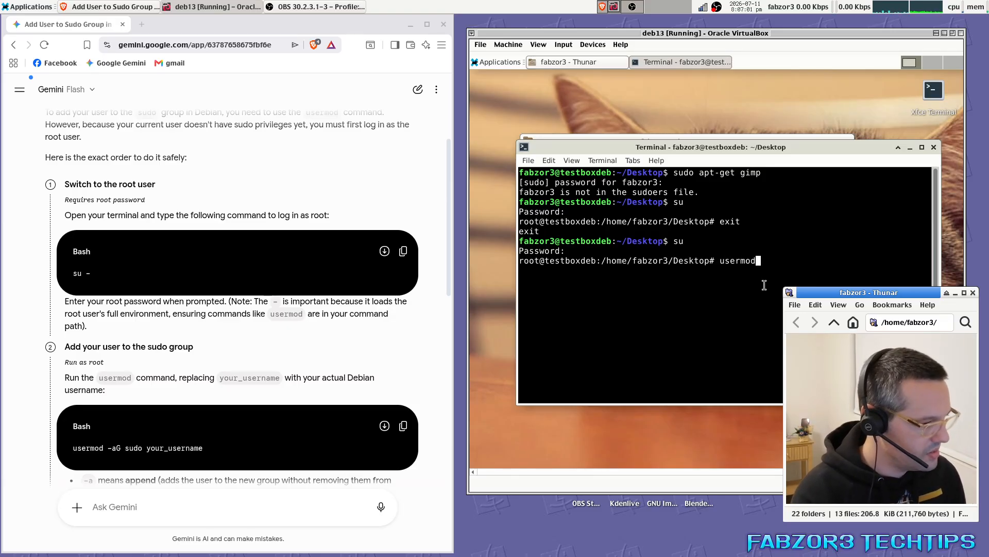
text( -)
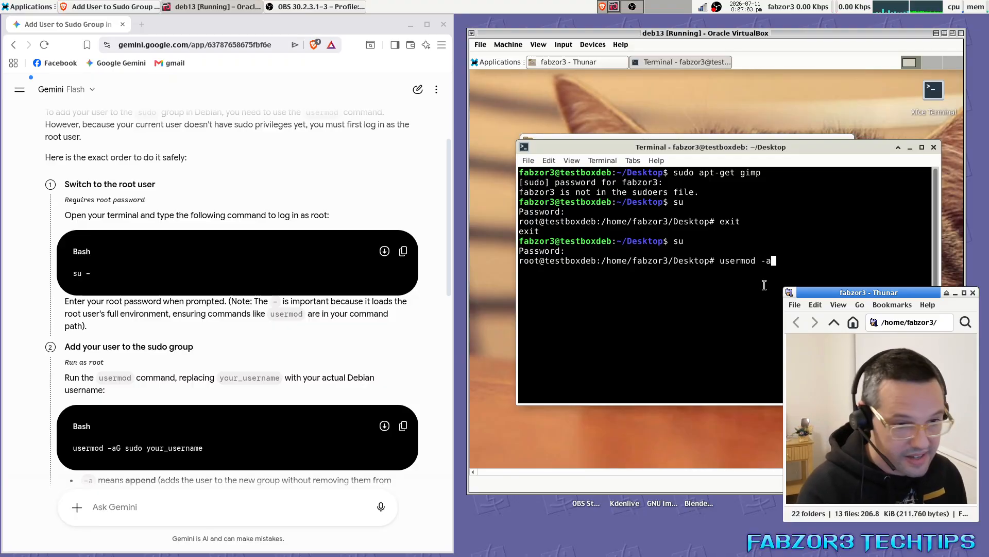
text(aG)
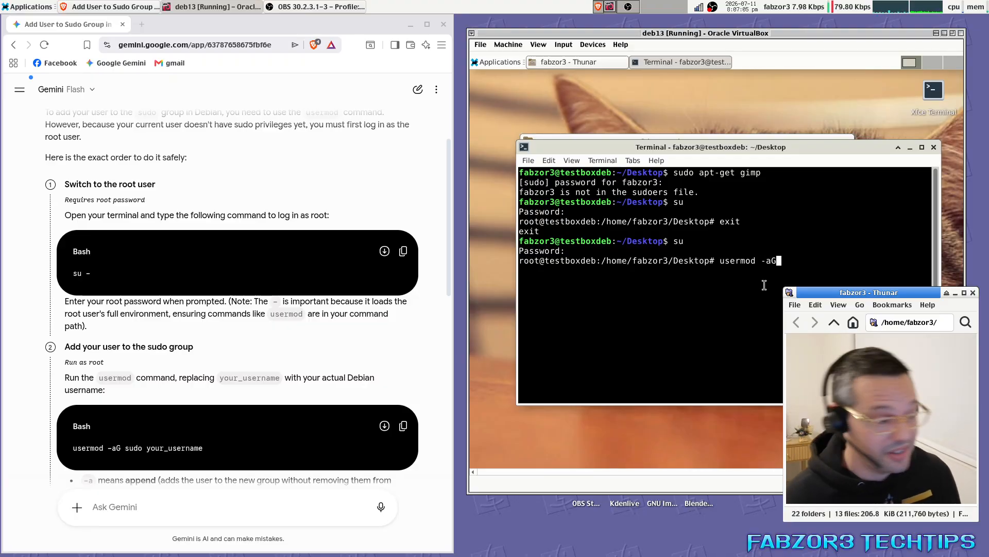
text( sudo)
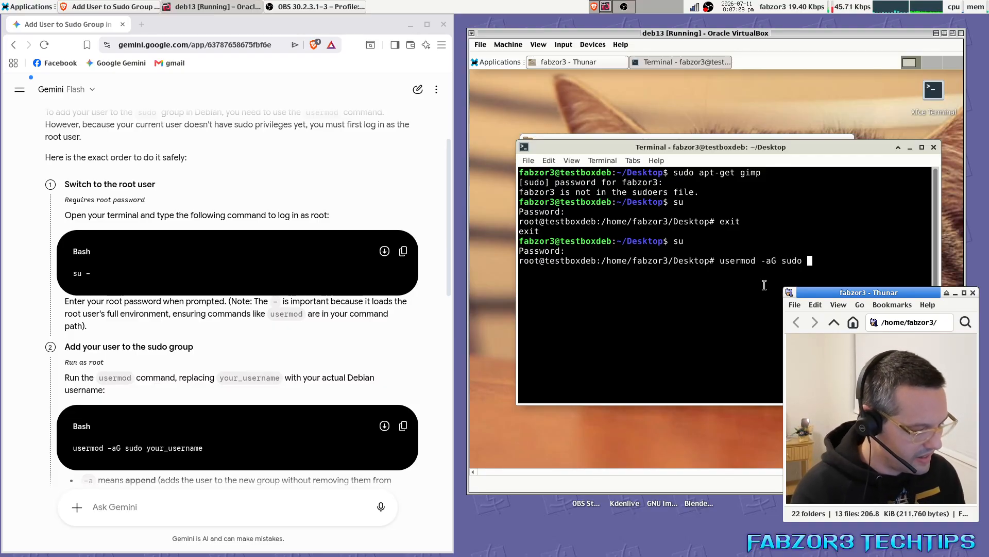
text( you)
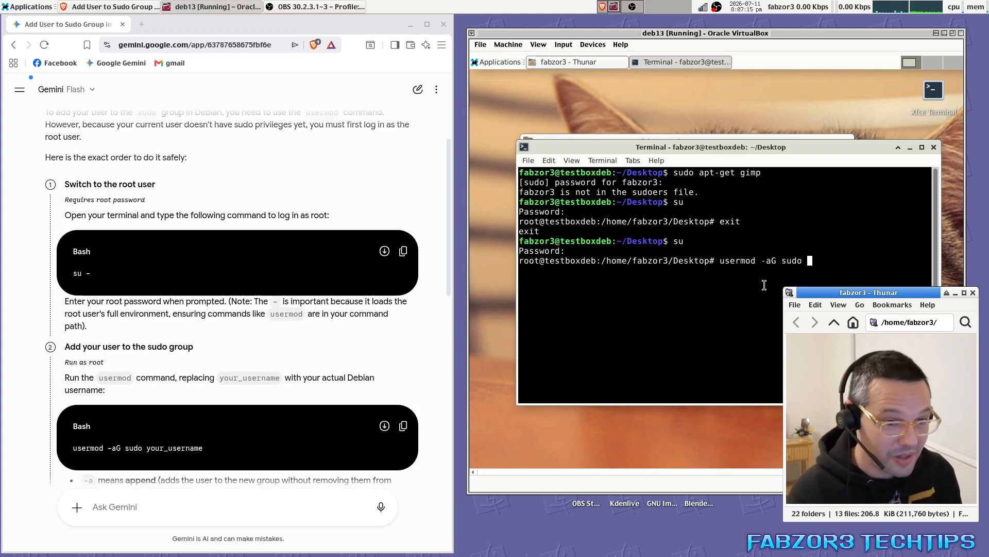
text(fabzor3)
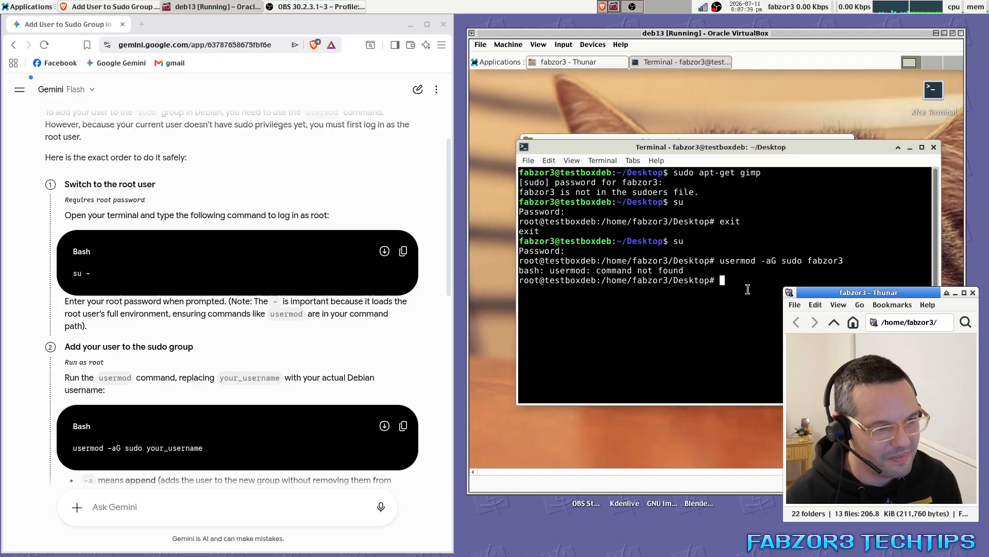
text(pt-)
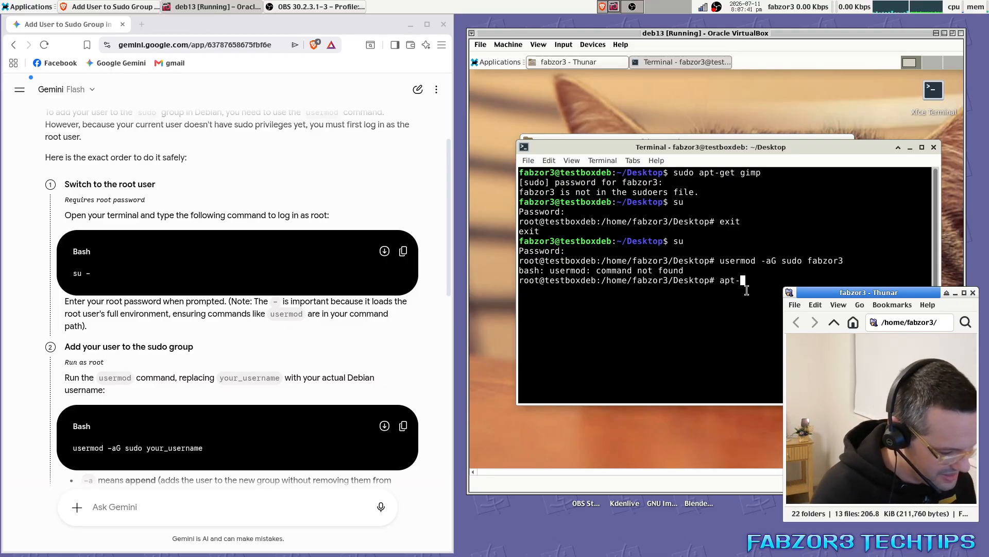
text(get install u)
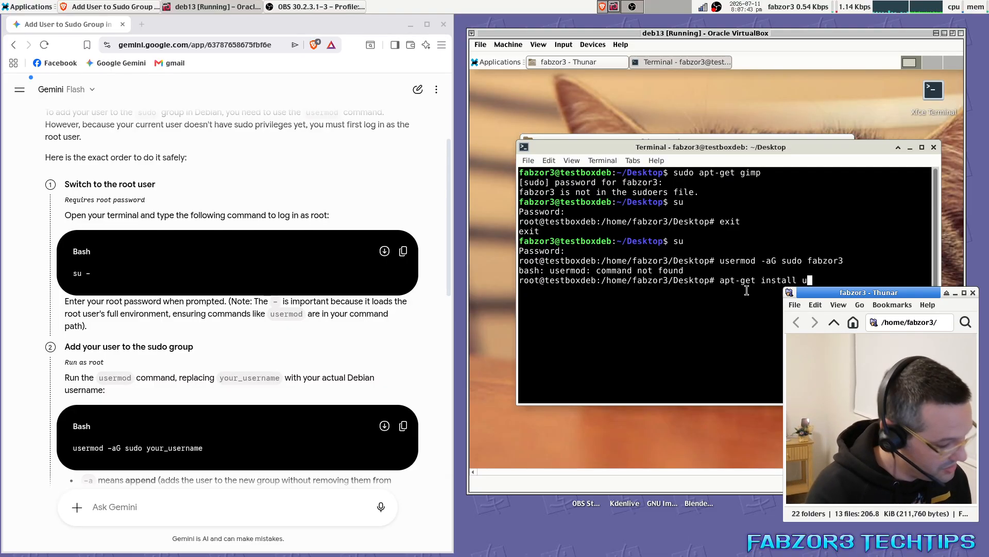
text(sermod)
key(Return)
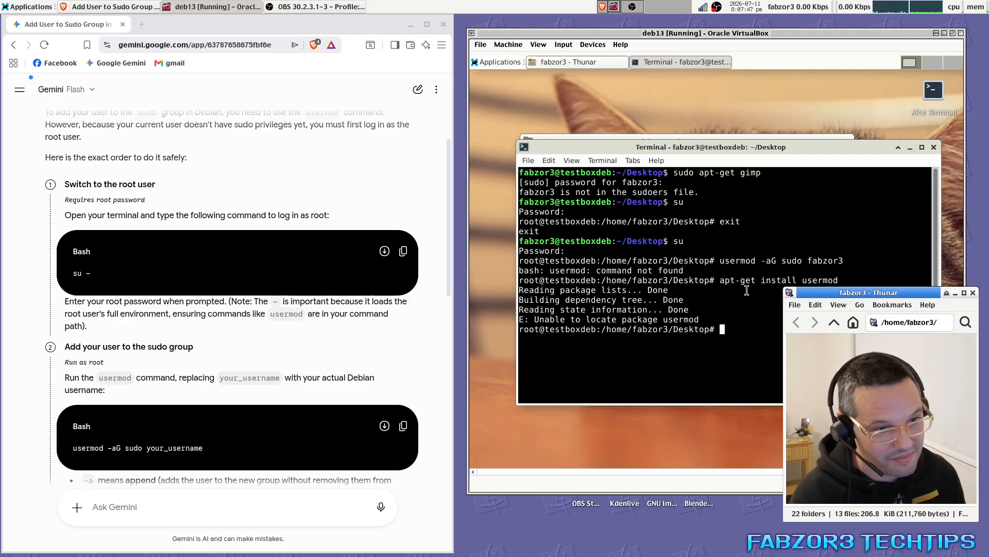
Recall the usermod command, prefix it with sudo, and run it to add the user.
text(apt-get insta)
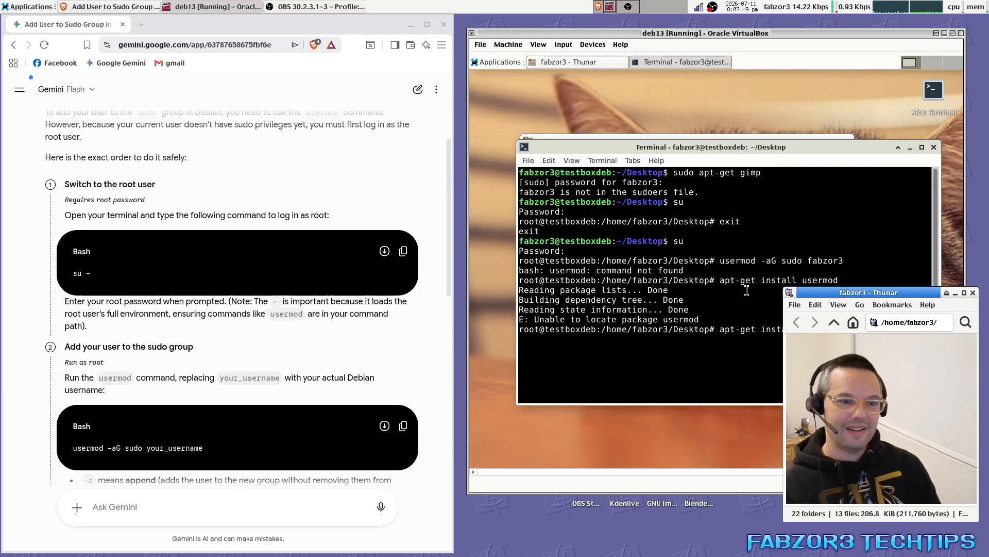
key(Up)
key(Up)
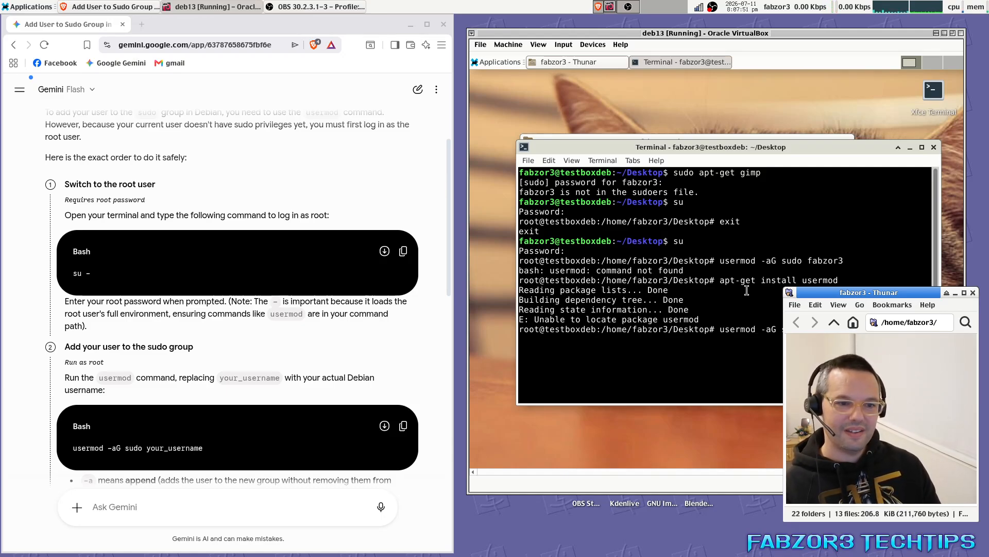
key(Home)
text(s)
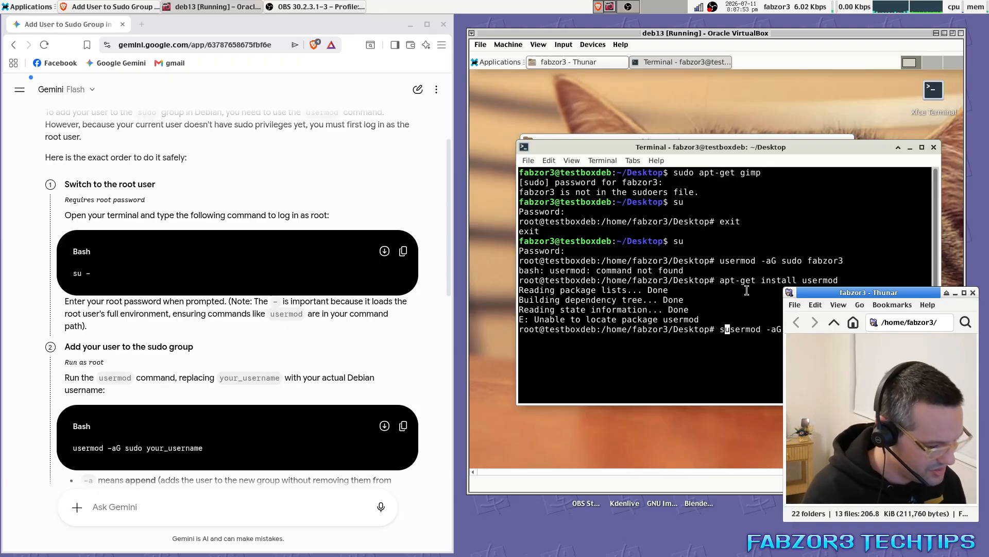
text(udo)
key(Return)
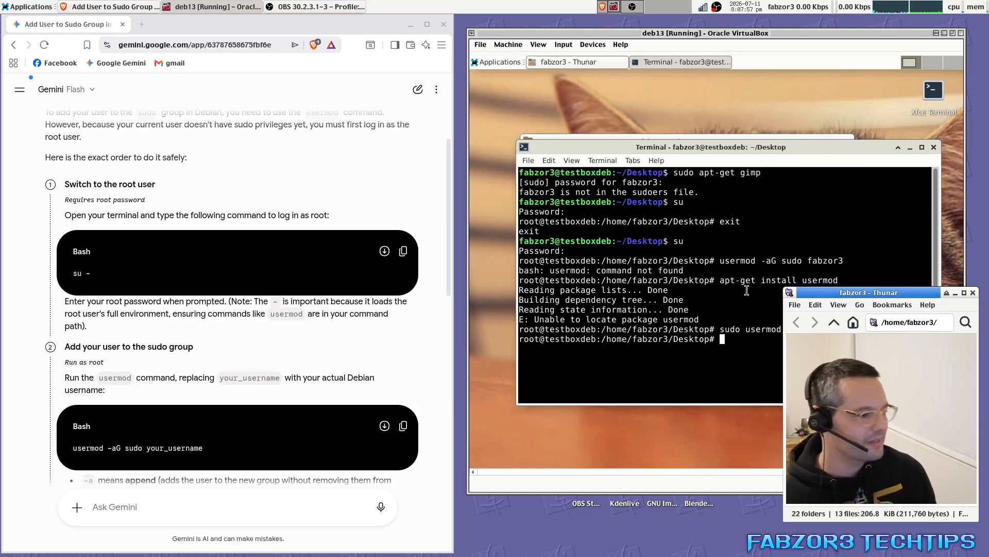
Review the Gemini instructions, then close the VM's Terminal and file manager windows.
click(242, 377)
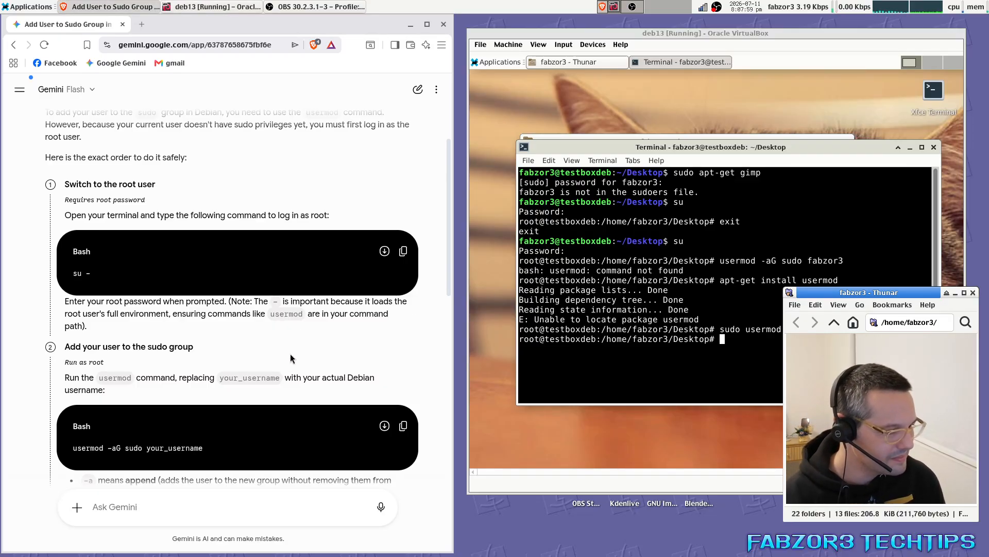
scroll(291, 357, down, 3)
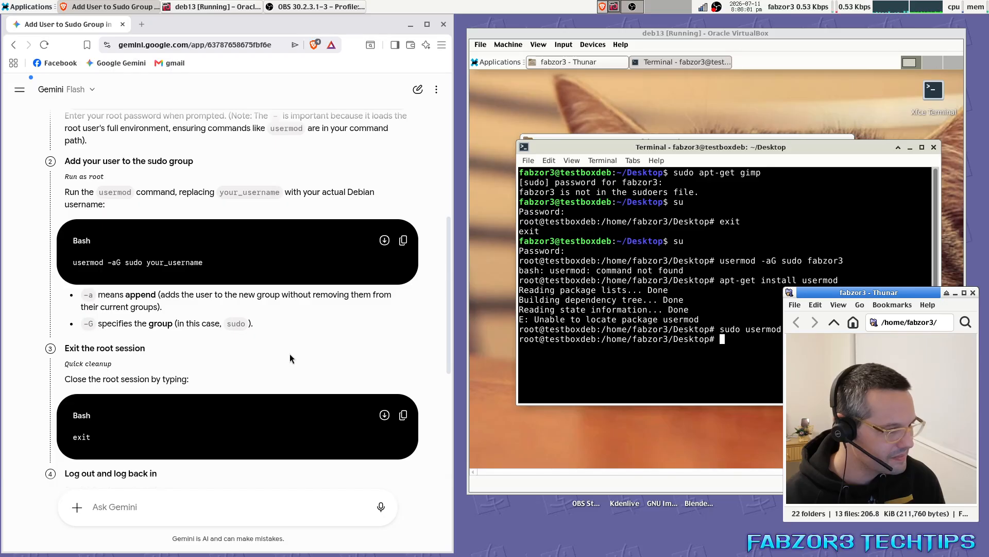
scroll(290, 354, down, 1)
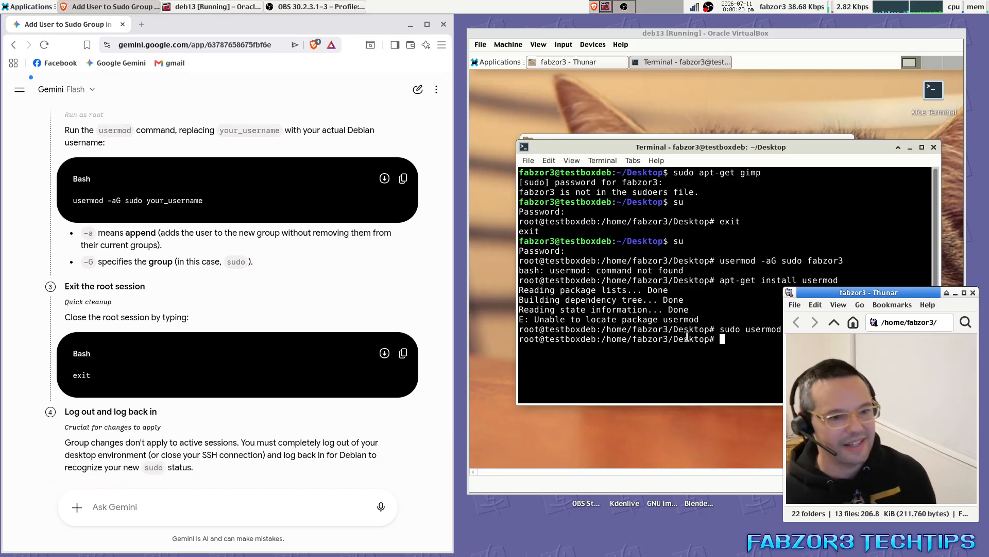
click(933, 150)
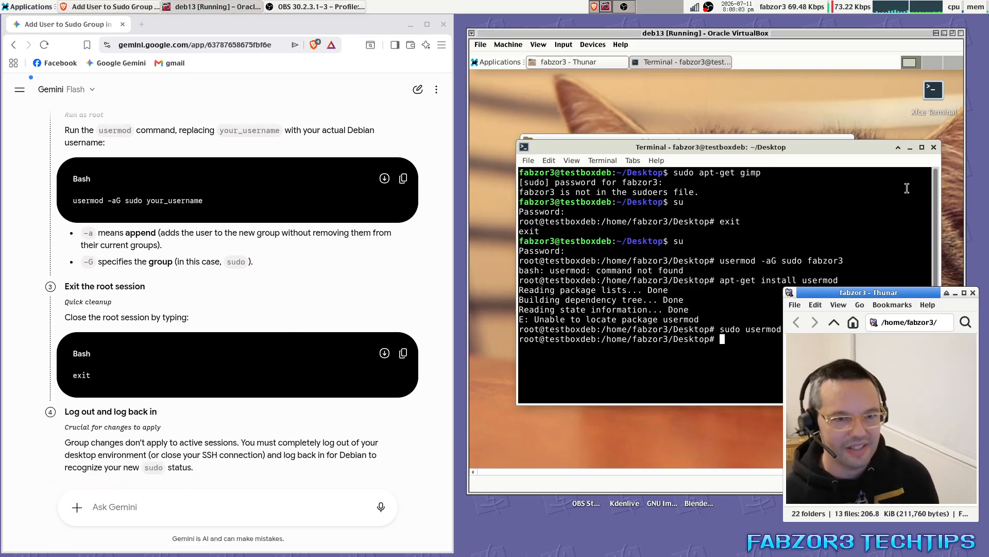
click(933, 149)
click(753, 315)
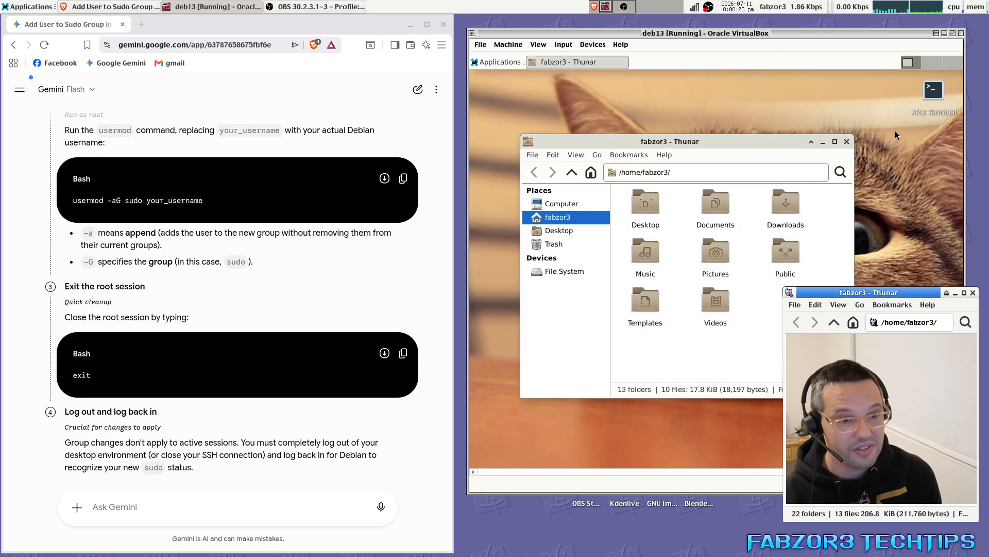
click(847, 141)
Log out of the Xfce session and log back in with the username and password.
click(497, 62)
click(521, 249)
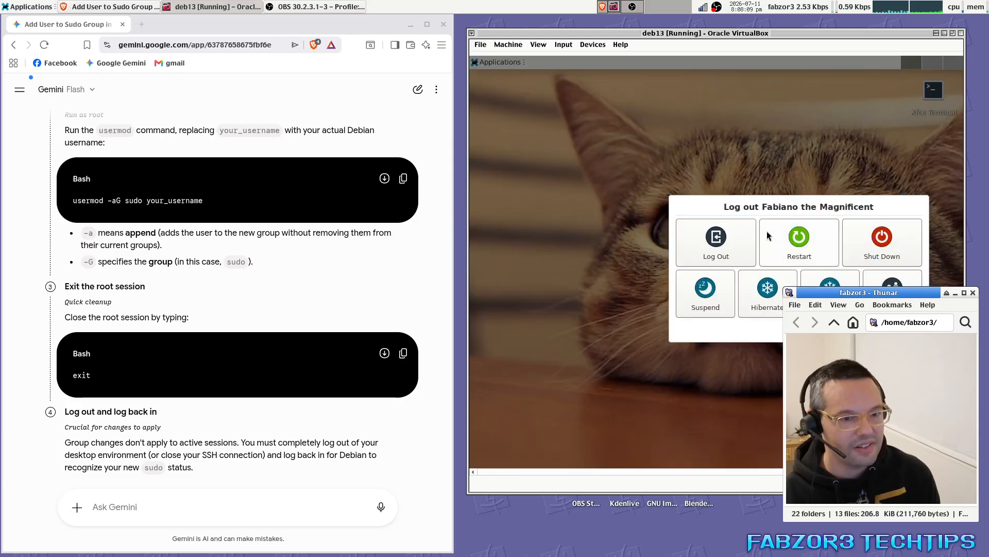
click(721, 246)
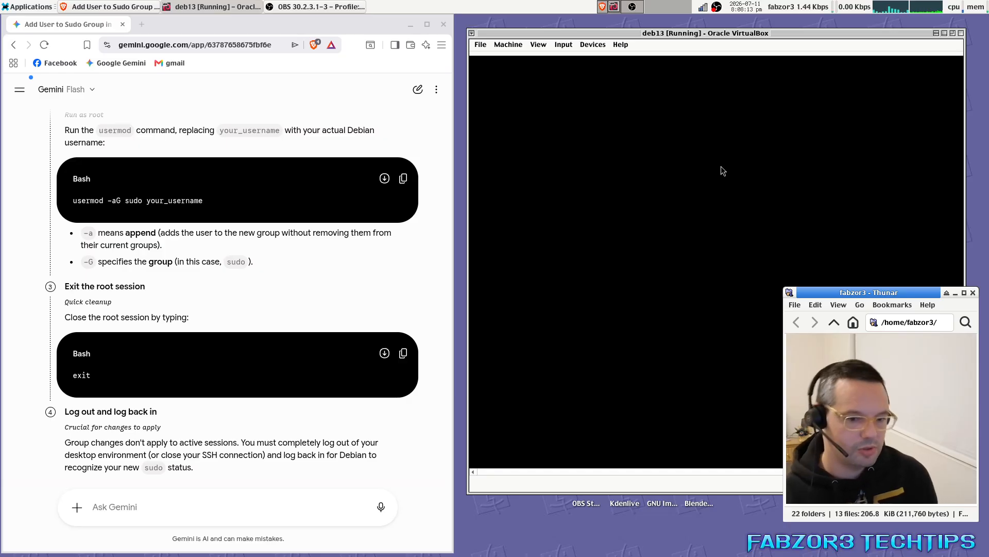
text(fabzor3)
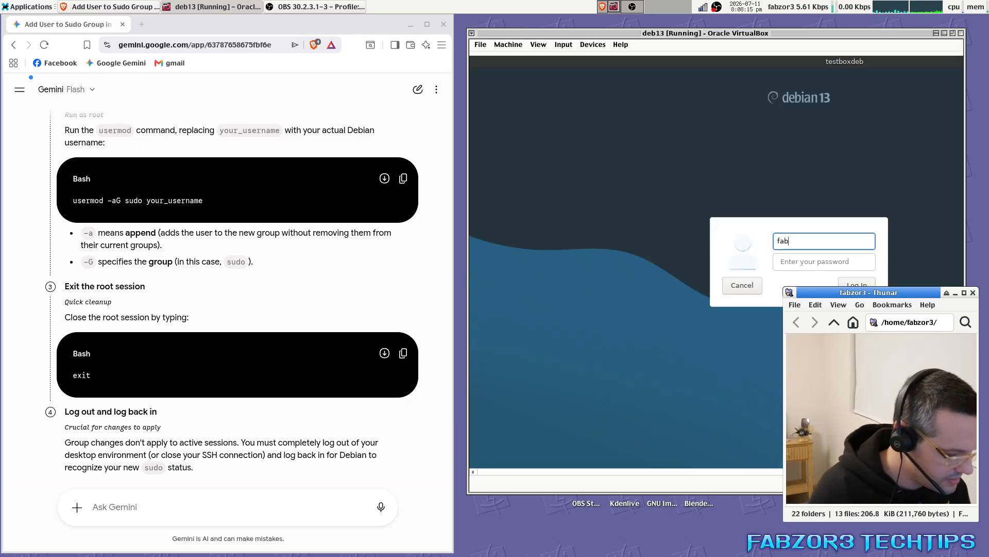
key(Tab)
text(****)
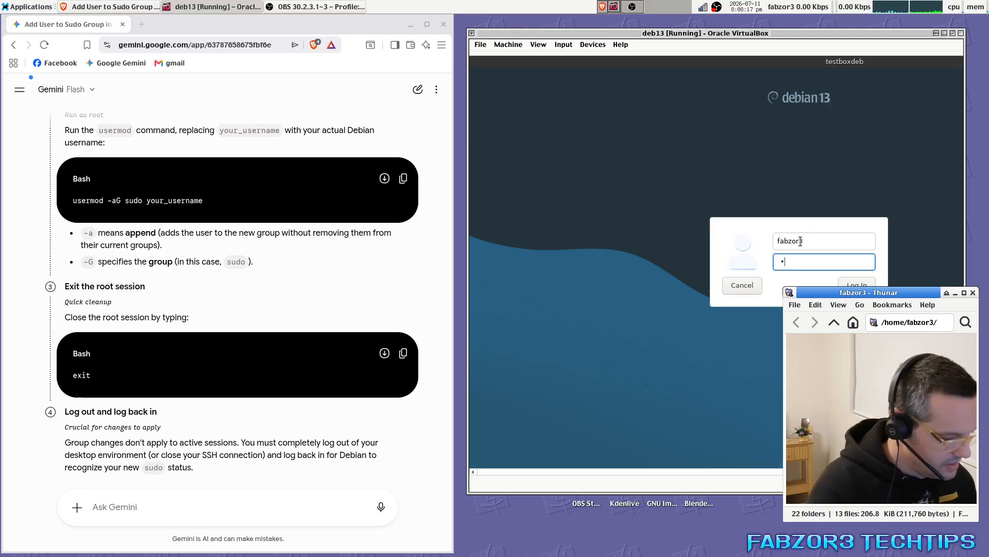
text(***)
key(Return)
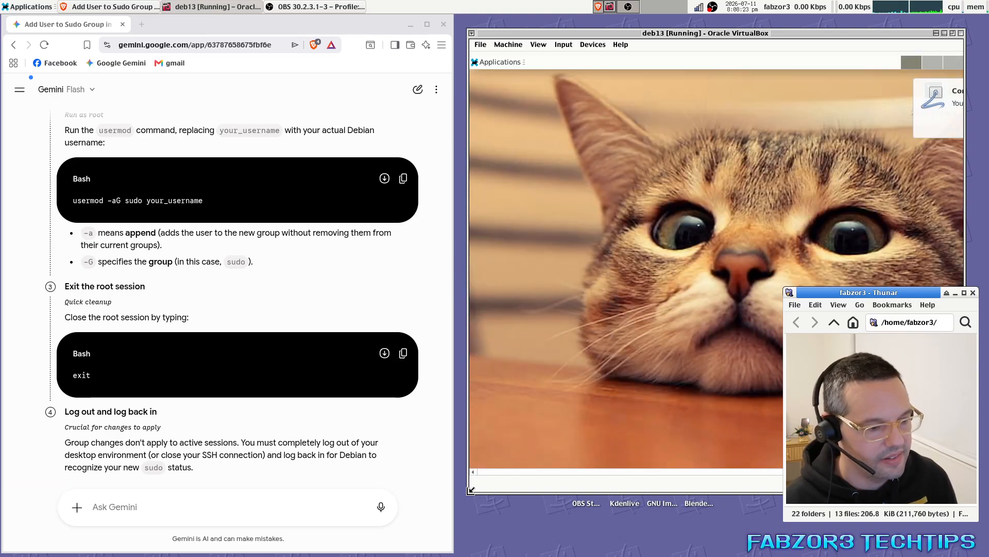
Widen the VM window and launch a new Terminal from the Applications list.
drag(470, 490, 450, 491)
click(479, 62)
click(743, 276)
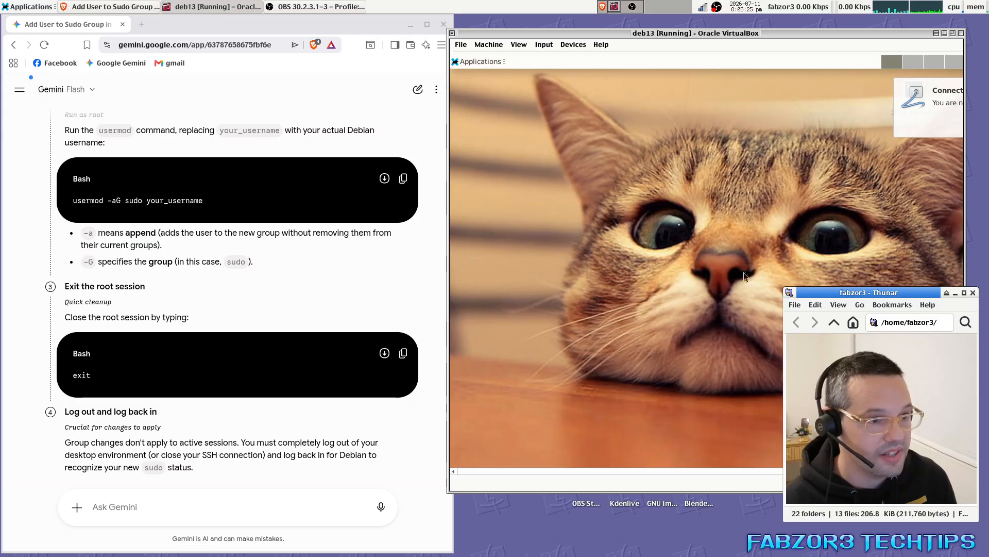
Run 'sudo apt-get install gimp', enter the password and confirm installing the listed packages.
drag(583, 81, 632, 180)
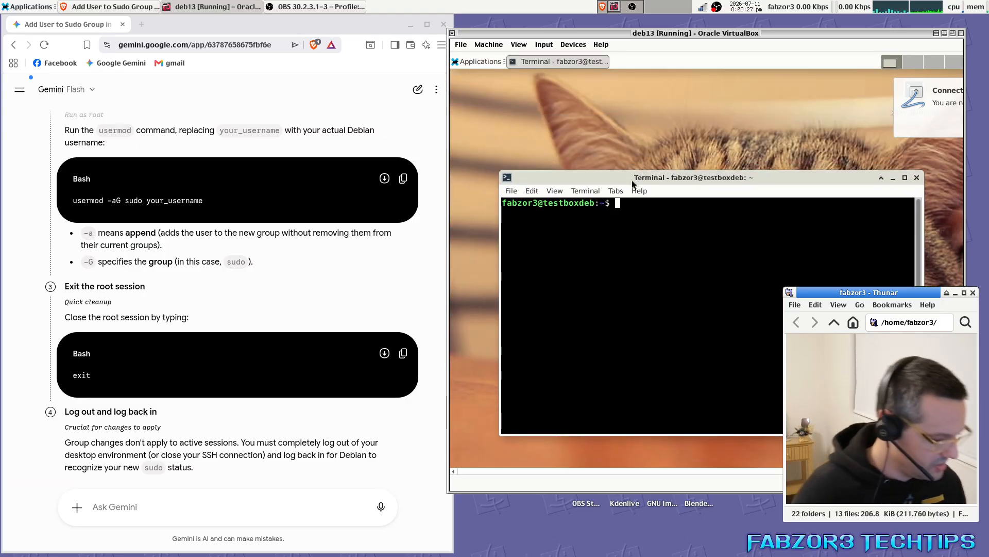
text(sudo apt-get gimp)
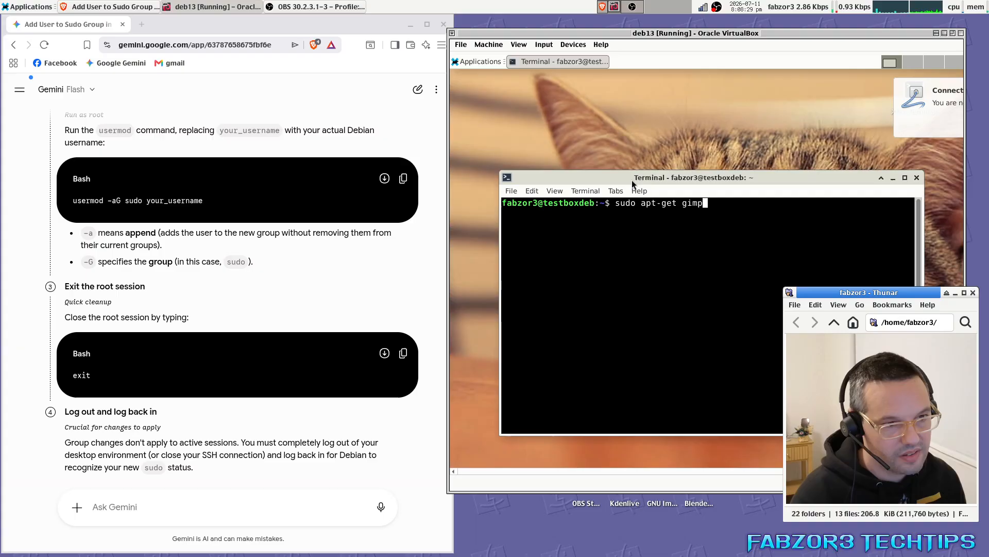
key(Return)
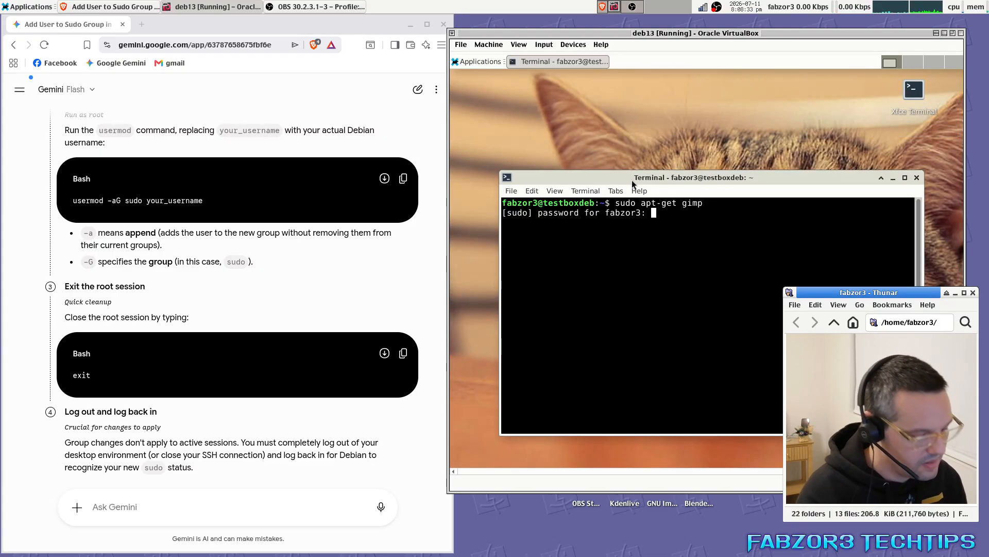
key(Return)
key(Up)
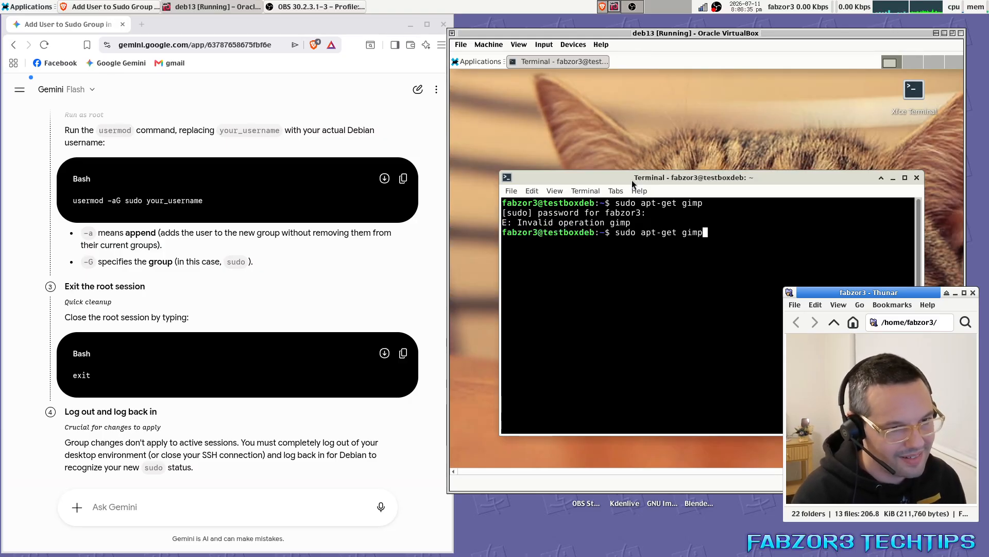
key(BackSpace)
key(BackSpace)
key(BackSpace)
key(BackSpace)
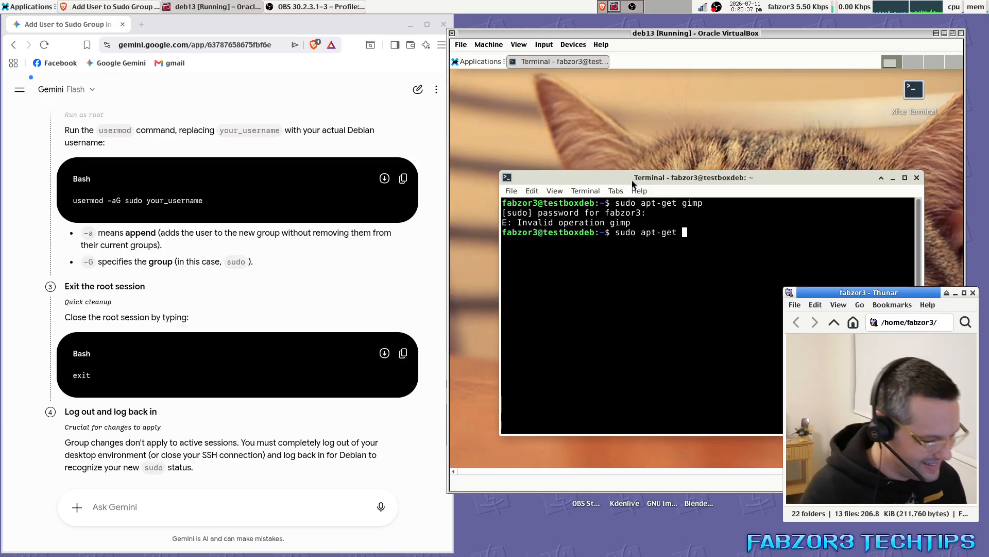
text(install gimp)
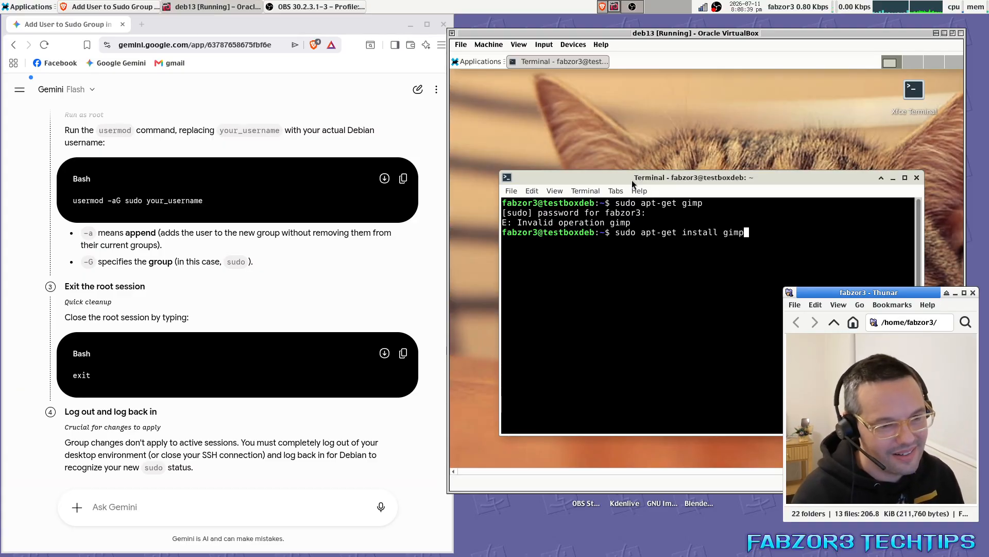
key(Return)
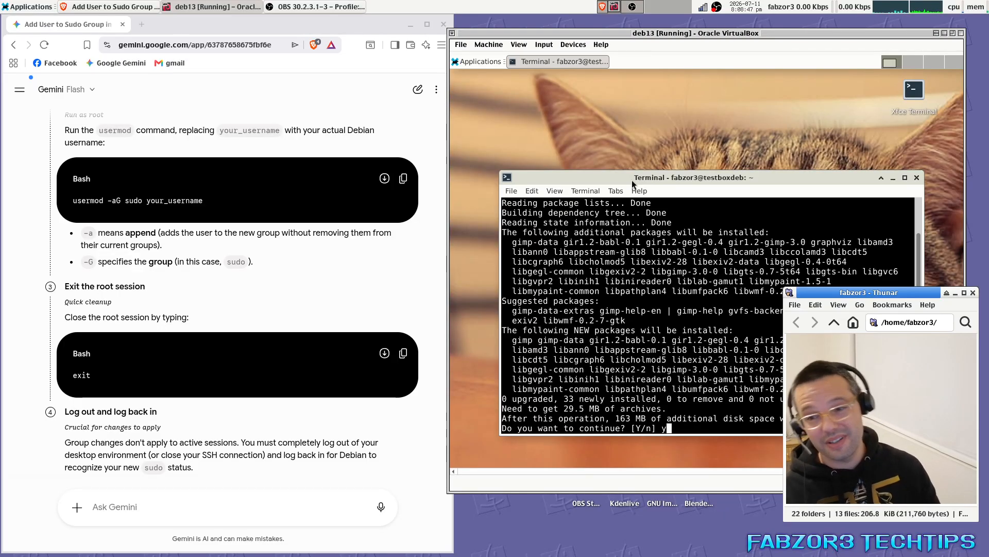
key(Return)
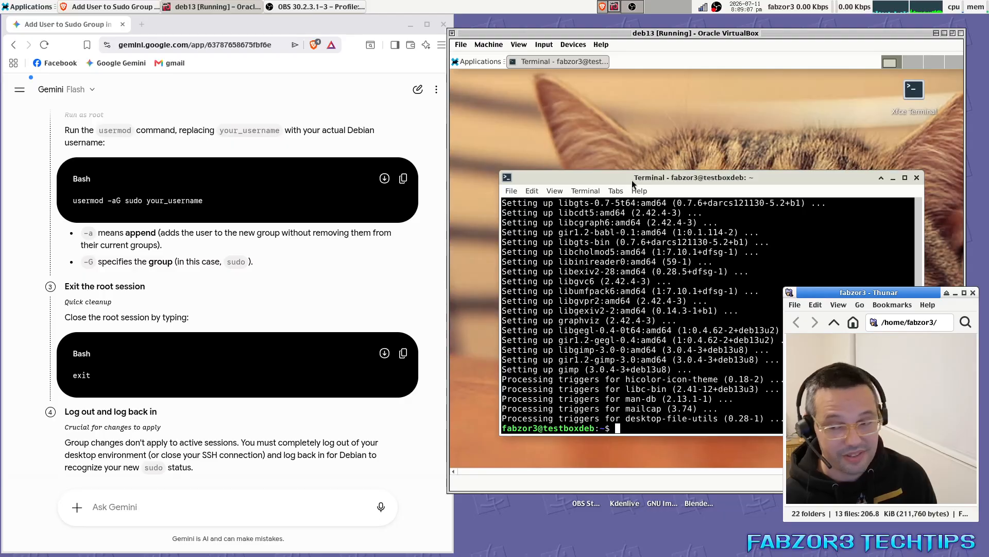
Close the terminal, launch GIMP from the applications menu, and maximize its window.
click(917, 178)
click(469, 63)
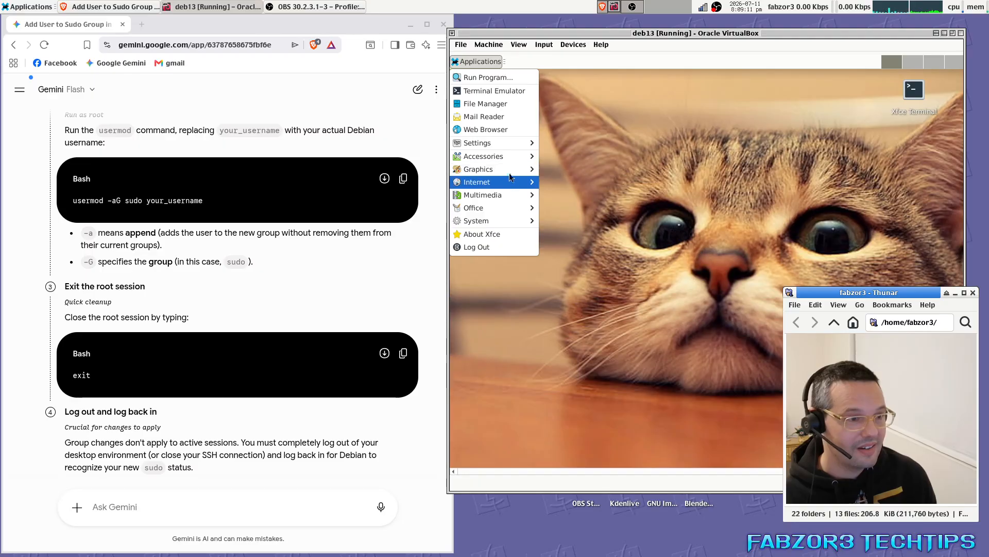
mouse_move(510, 169)
click(611, 169)
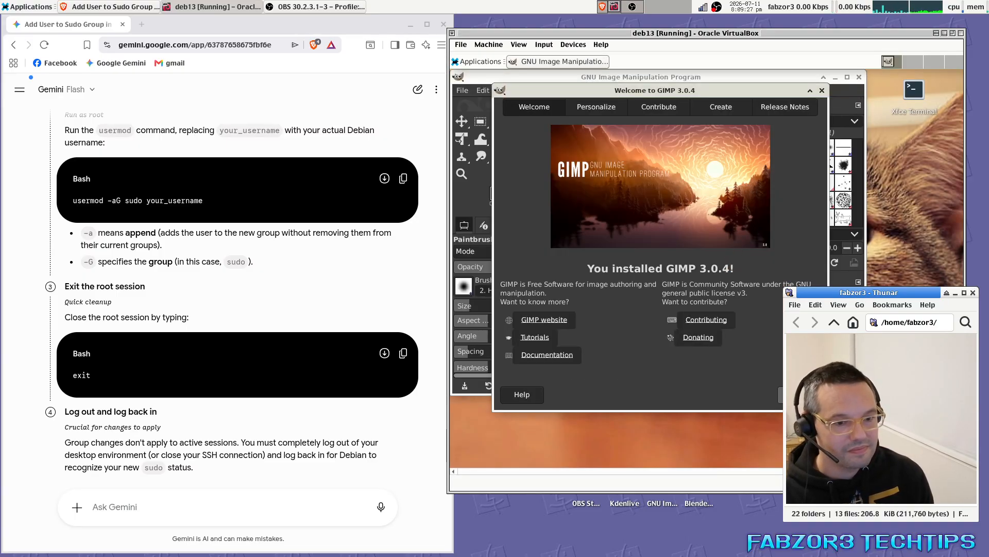
click(822, 90)
click(847, 76)
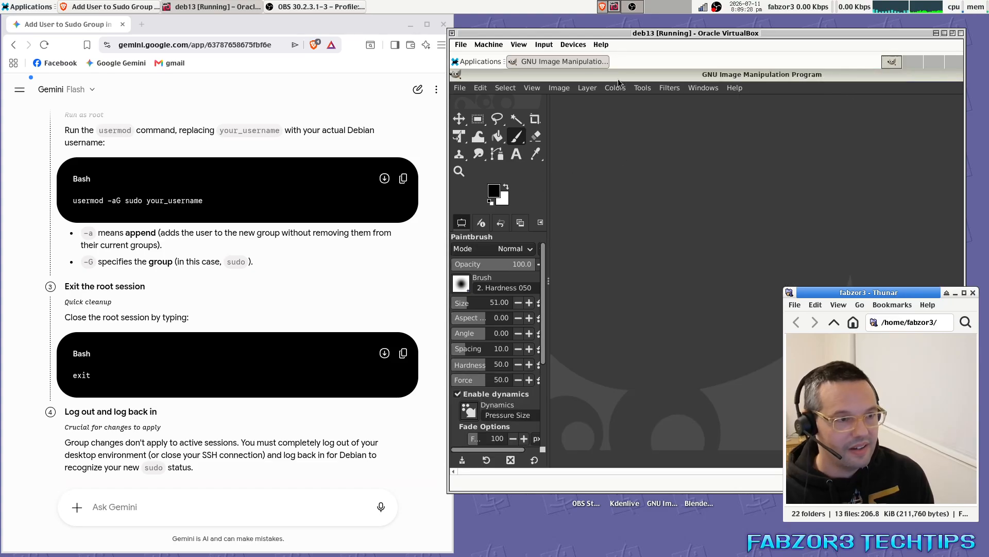
Open GIMP Preferences to the Theme page, leaving the colour scheme unchanged.
click(489, 88)
click(481, 91)
click(481, 90)
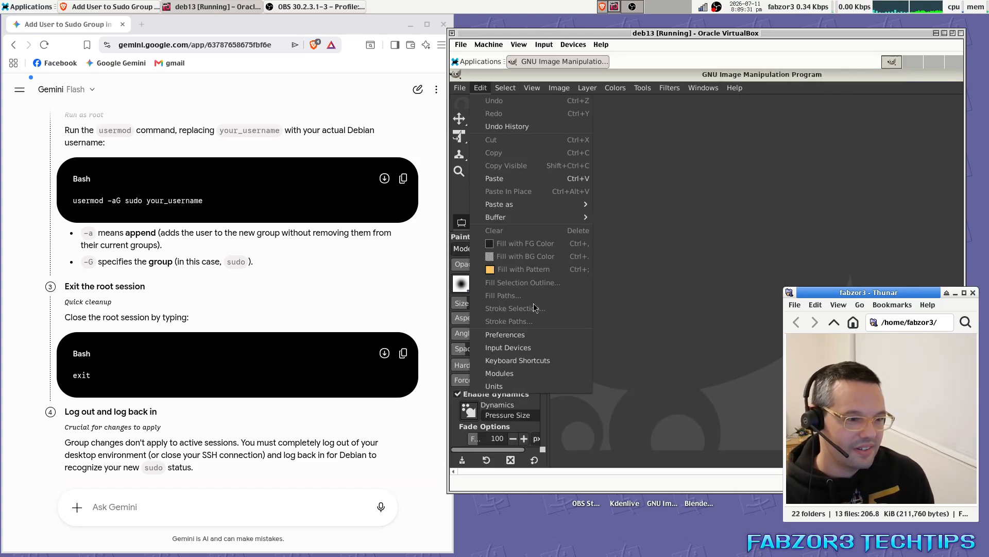
click(532, 336)
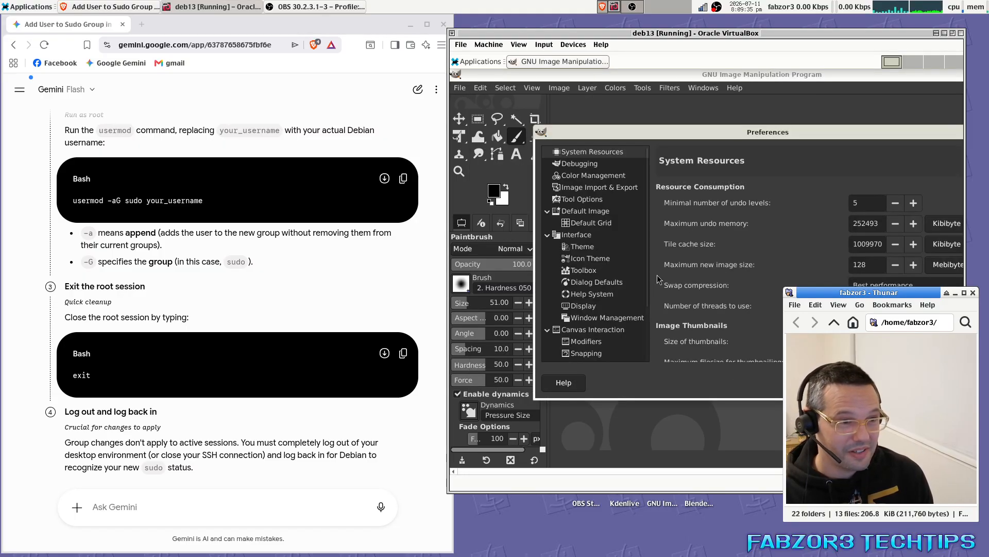
click(582, 246)
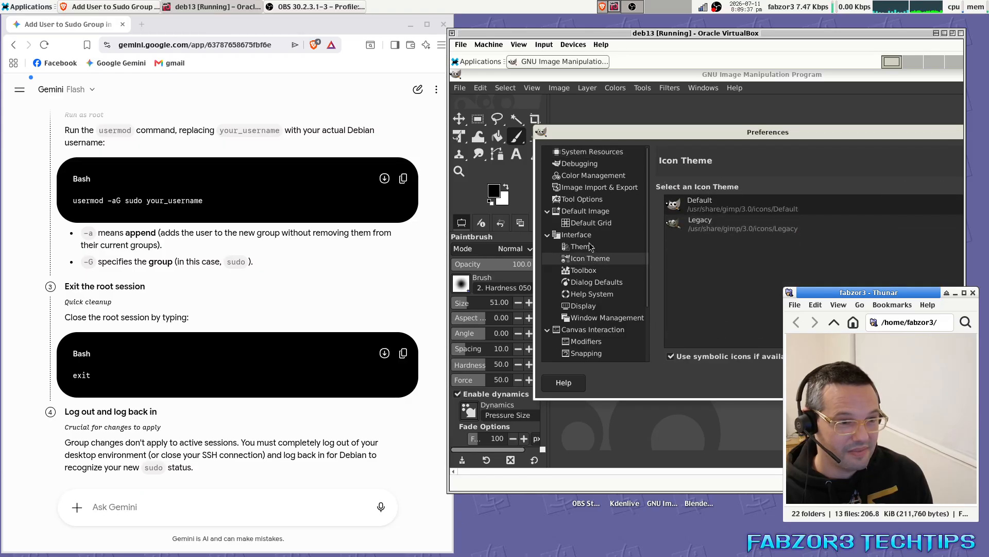
click(817, 248)
click(742, 261)
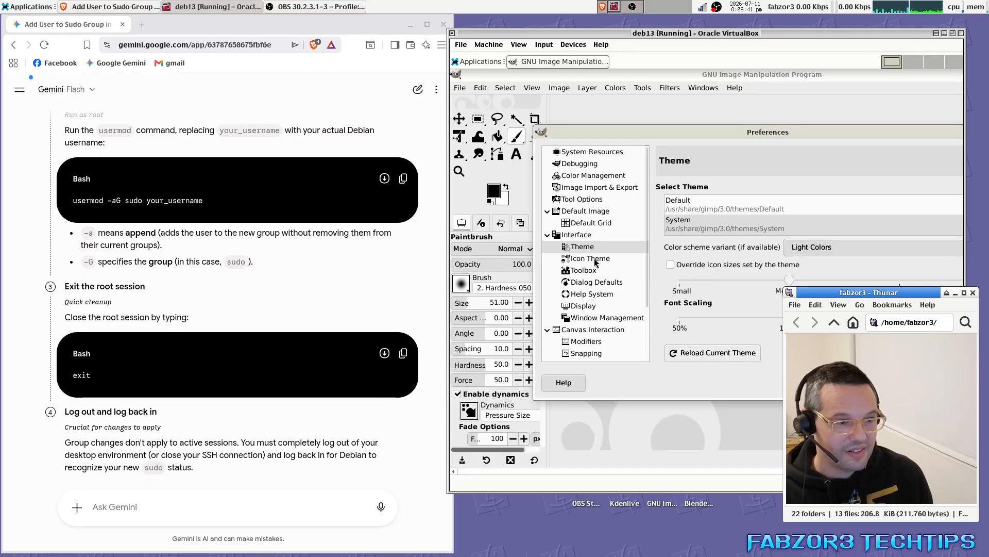
Select the coloured Legacy icon theme and close Preferences.
click(591, 258)
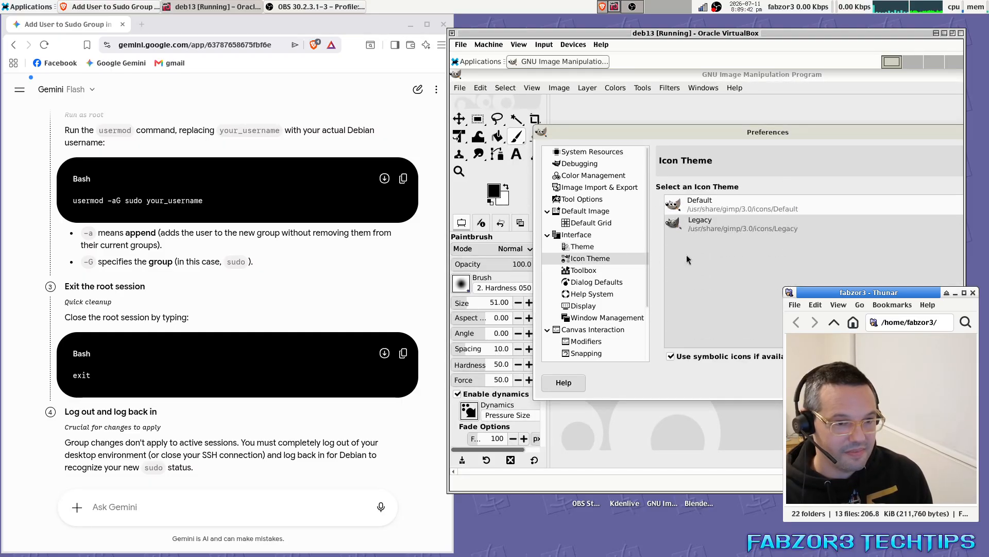
click(734, 216)
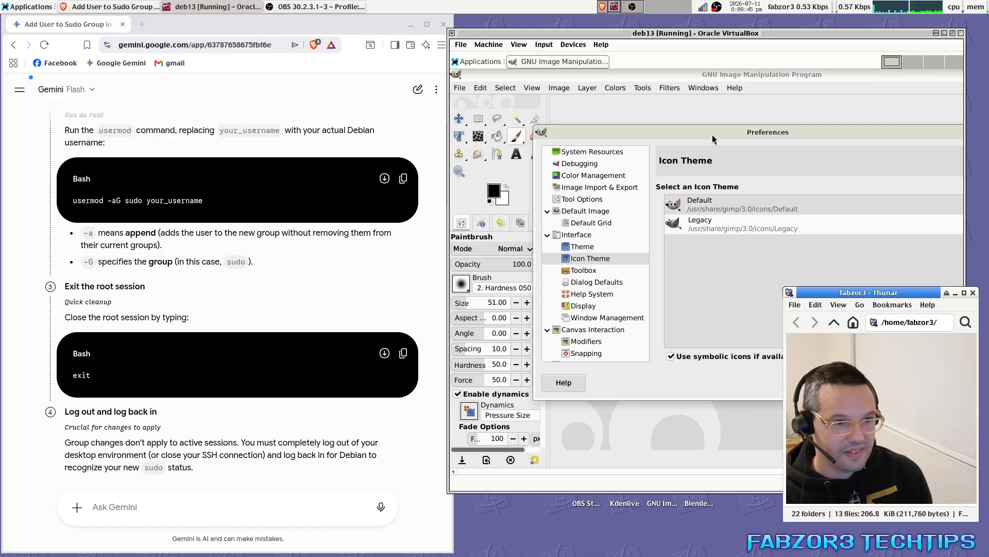
drag(717, 133, 634, 121)
click(912, 371)
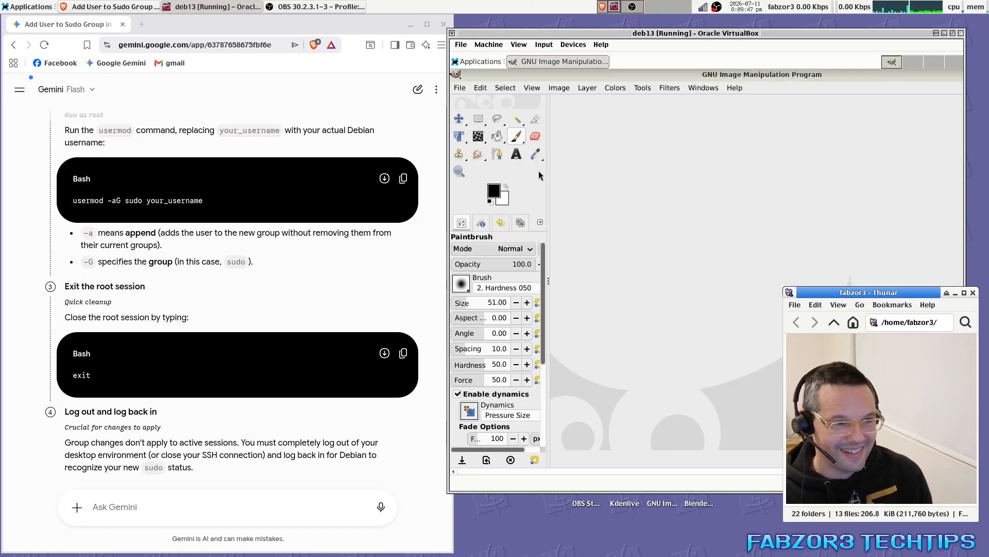
Select the Chalk 03 brush.
click(459, 89)
click(588, 241)
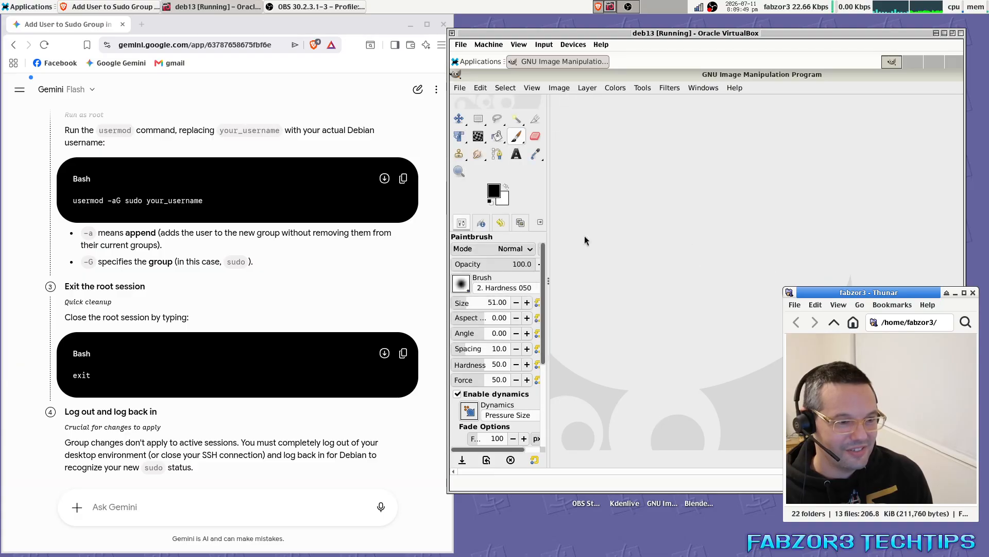
click(462, 284)
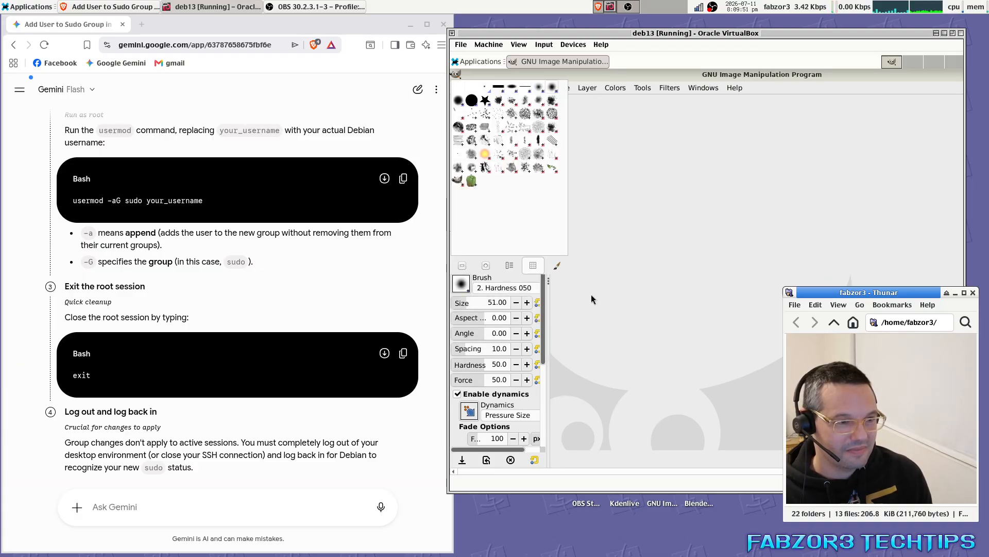
click(465, 131)
Create a new 1920x1080 image.
click(460, 88)
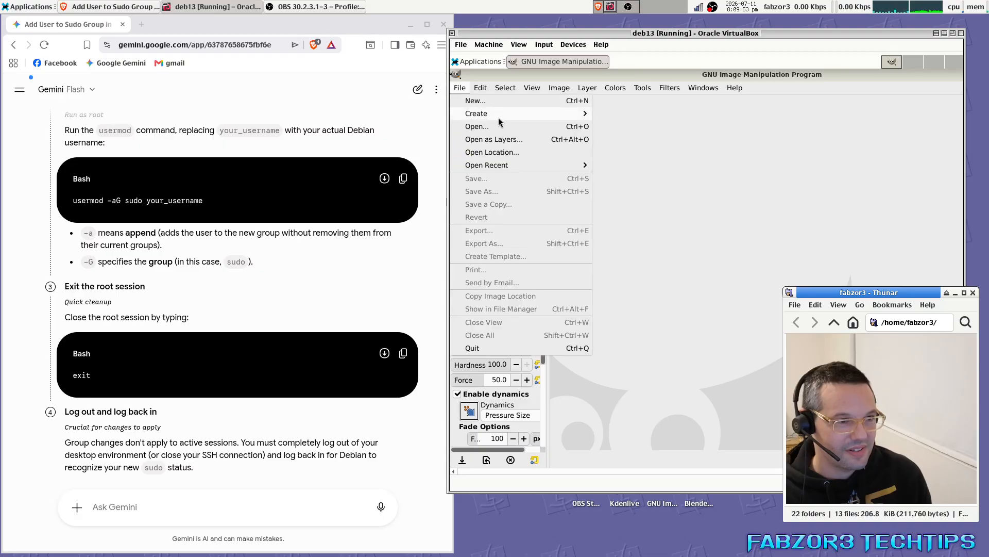
click(645, 179)
key(ctrl+n)
key(Return)
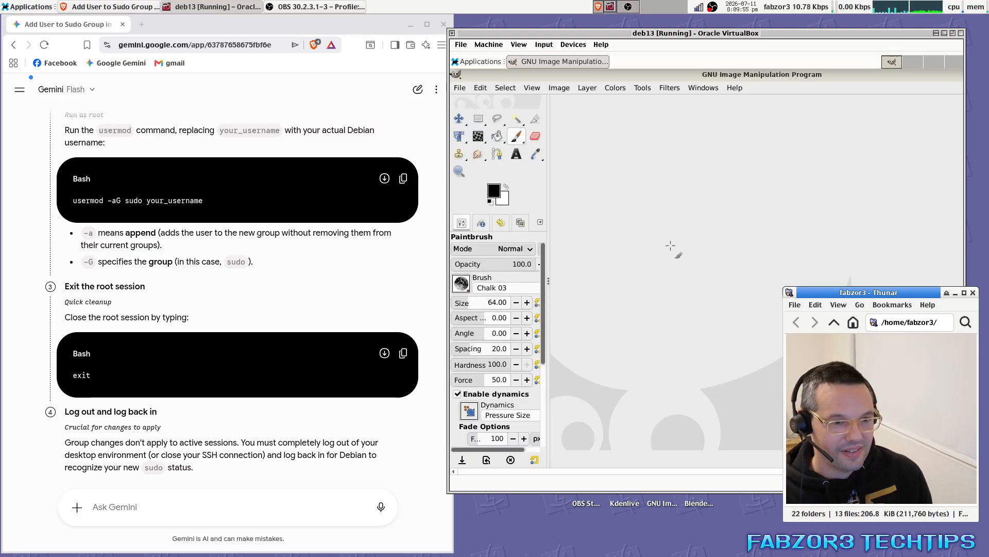
Paint the cat's head arch, jaw, body outline, a black eye and two fangs in chalk.
mouse_move(662, 249)
mouse_down()
mouse_move(724, 232)
mouse_move(868, 247)
mouse_move(824, 378)
mouse_move(694, 373)
mouse_move(665, 248)
mouse_move(750, 274)
mouse_move(796, 272)
mouse_move(726, 329)
mouse_move(752, 320)
mouse_move(777, 338)
mouse_up()
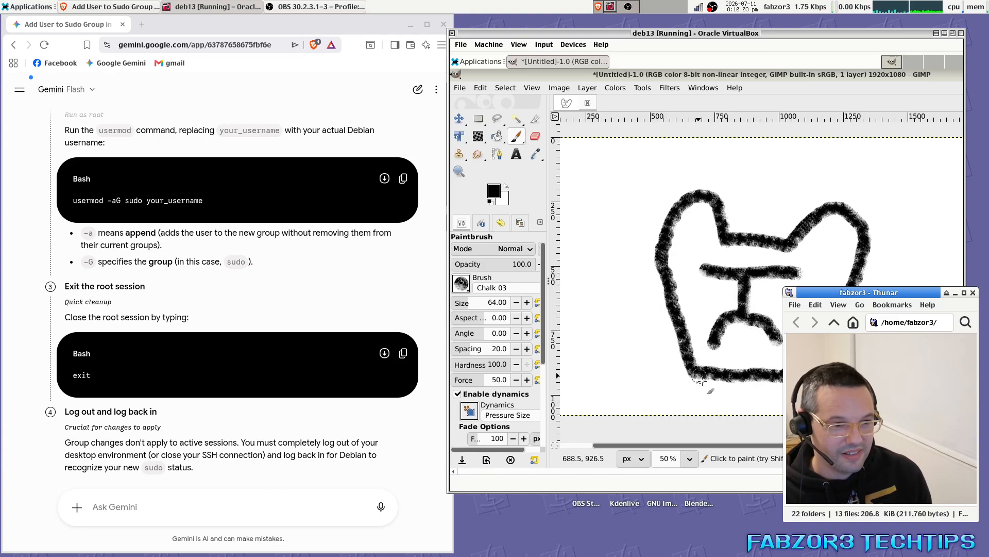
drag(712, 382, 661, 418)
drag(758, 376, 822, 401)
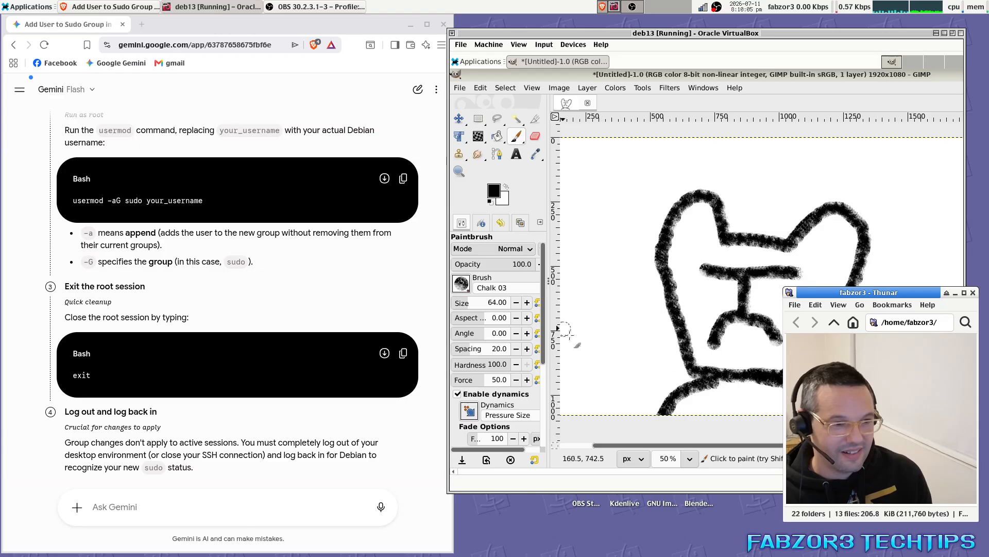
mouse_move(618, 415)
mouse_down()
mouse_move(588, 269)
mouse_move(565, 394)
mouse_move(572, 415)
mouse_up()
drag(712, 288, 776, 284)
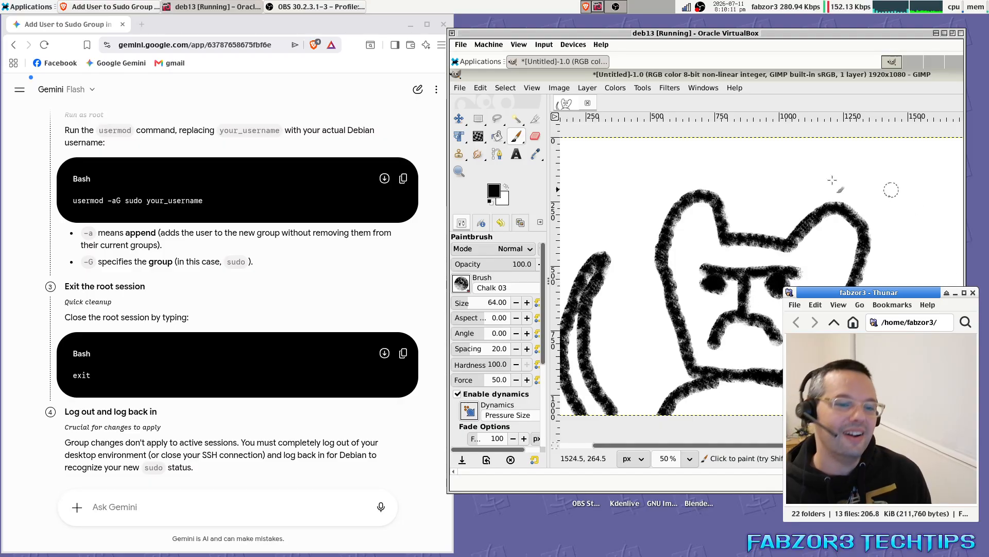
mouse_move(720, 339)
mouse_down()
mouse_move(722, 357)
mouse_move(724, 316)
mouse_up()
drag(763, 322, 764, 364)
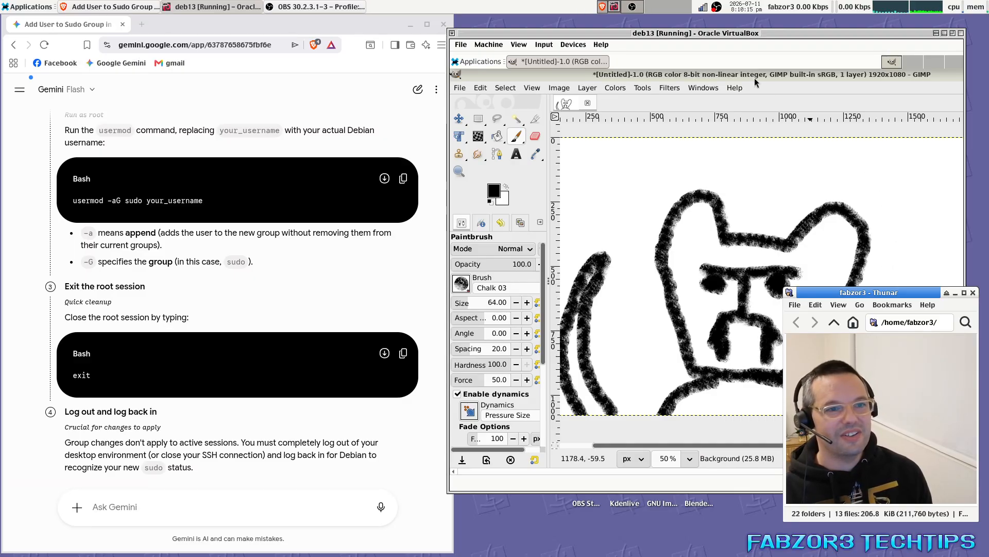
drag(758, 75, 662, 99)
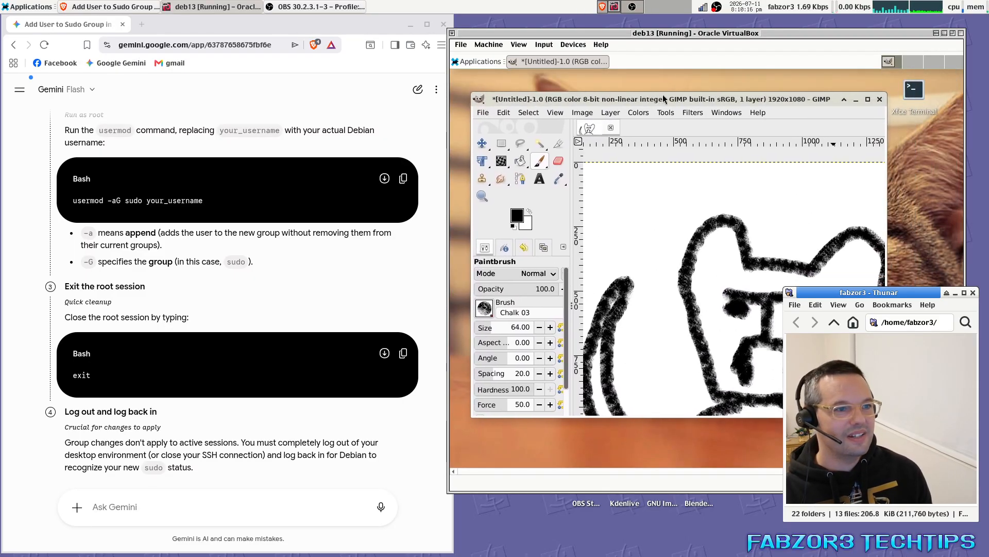
click(485, 114)
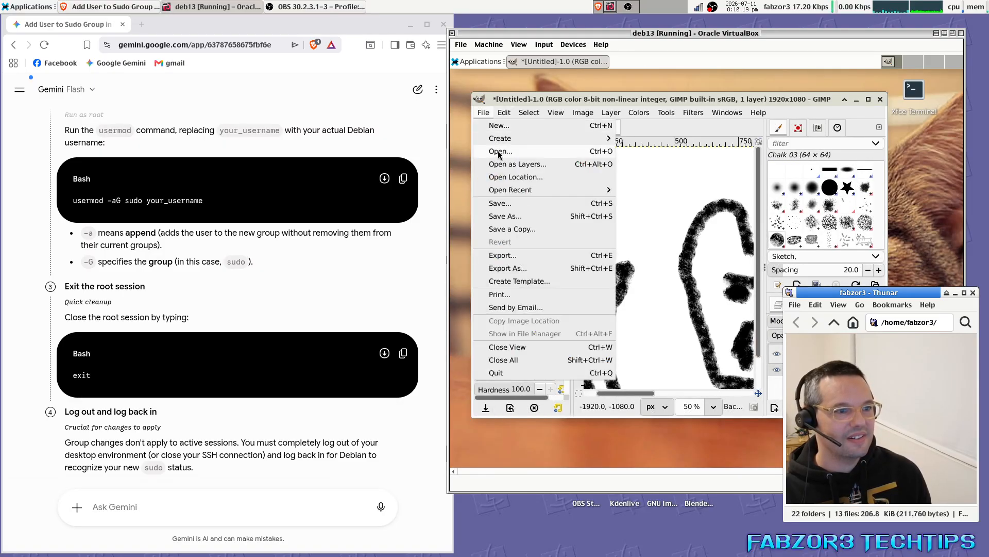
click(517, 229)
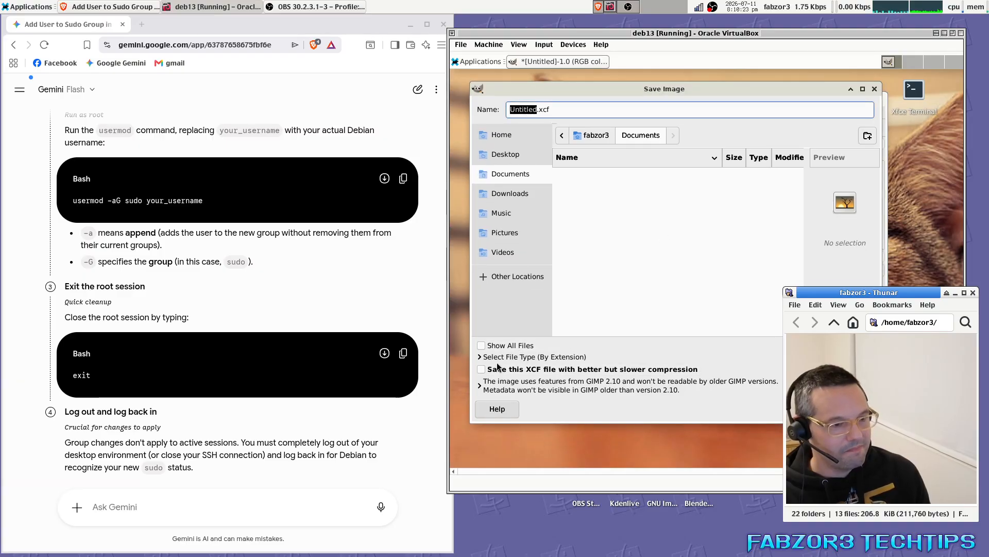
click(500, 357)
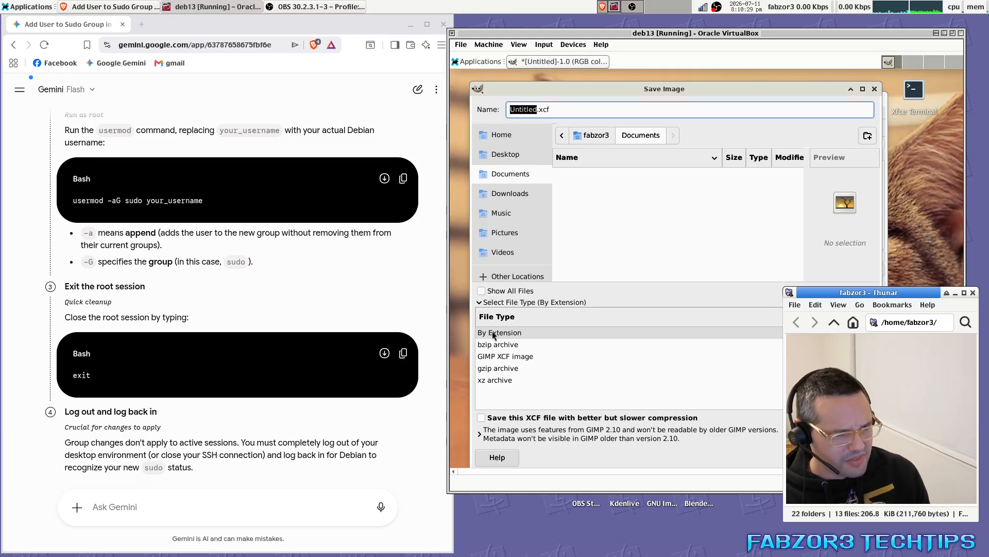
click(479, 303)
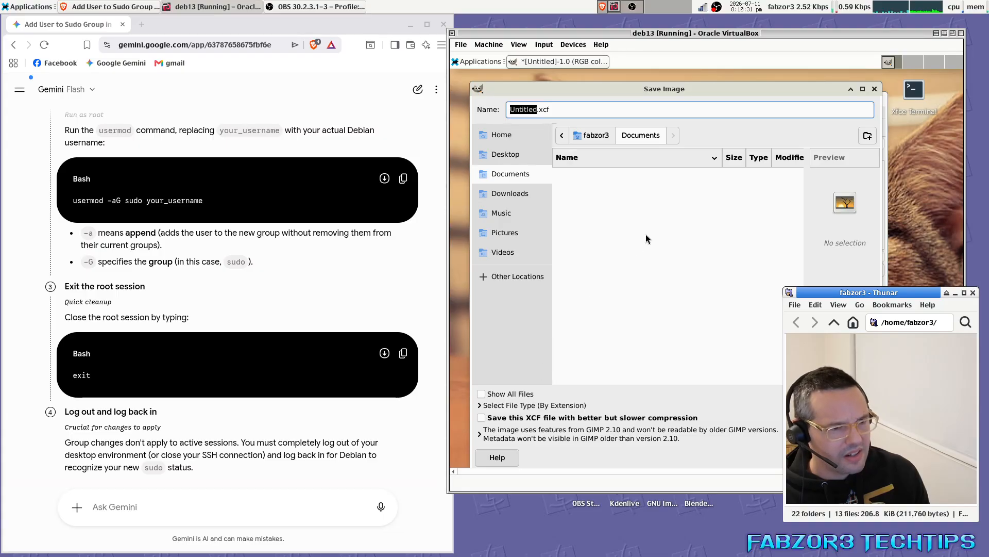
click(565, 110)
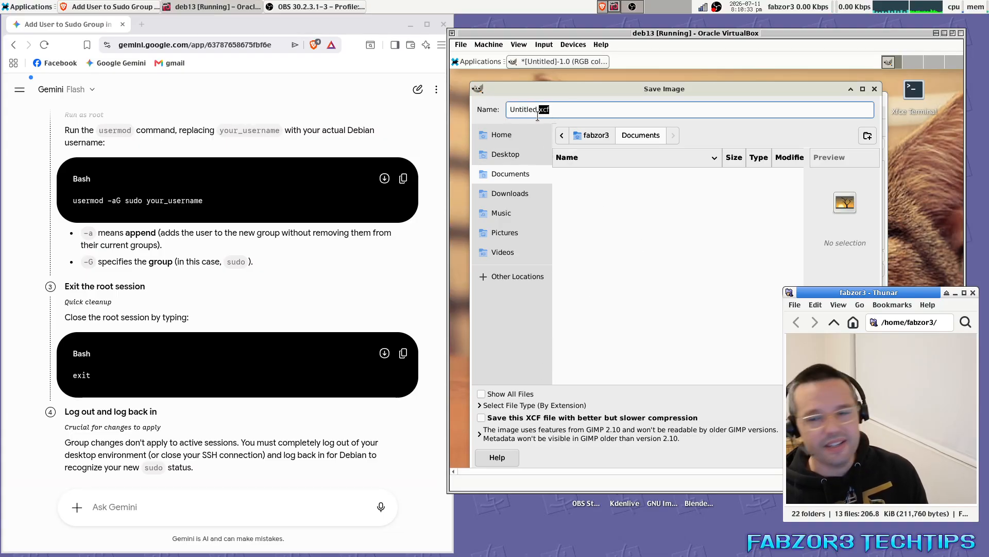
key(Escape)
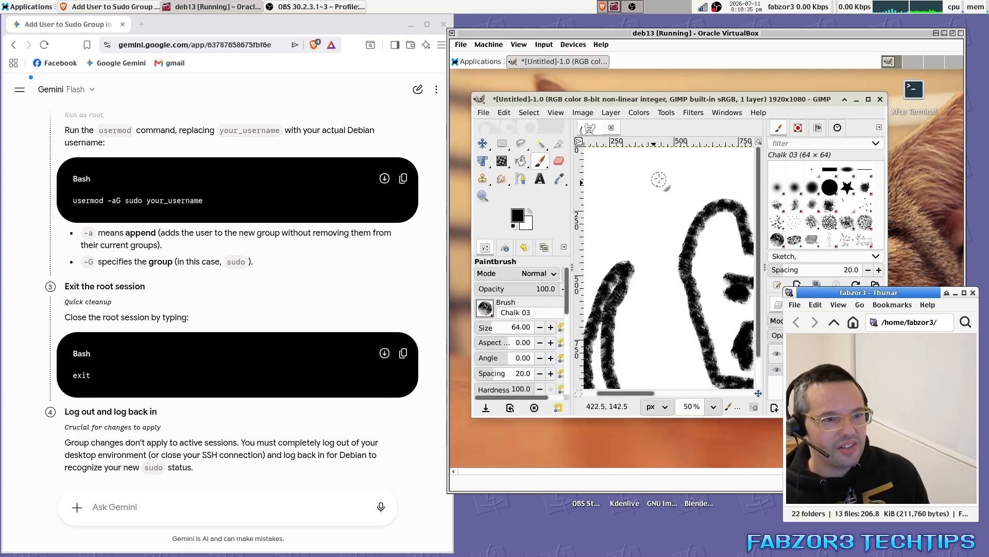
click(485, 117)
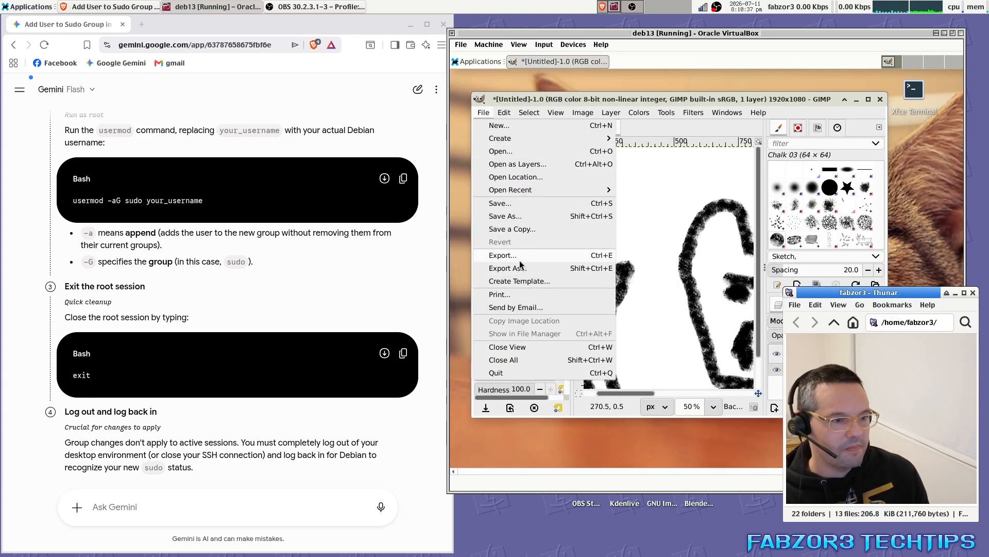
click(508, 267)
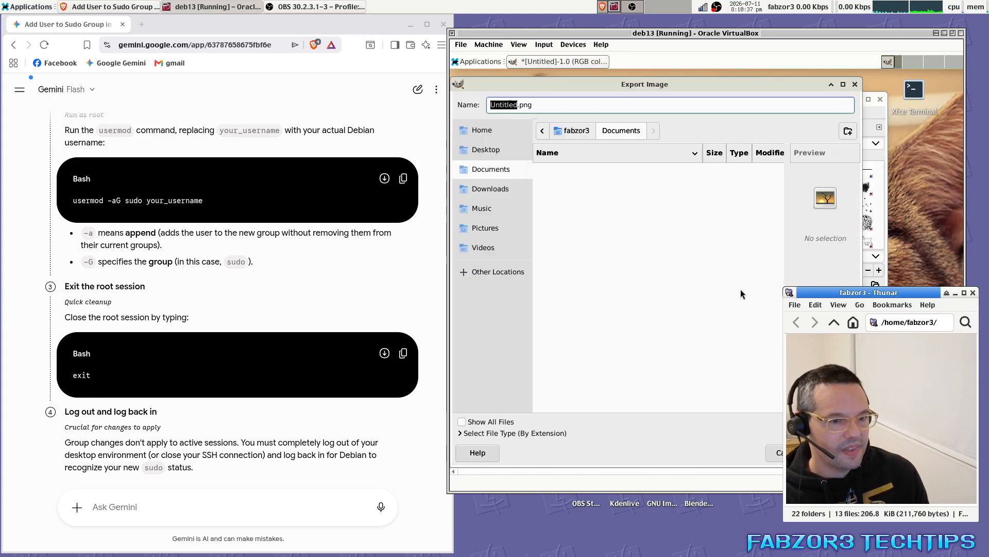
click(478, 434)
scroll(540, 397, down, 8)
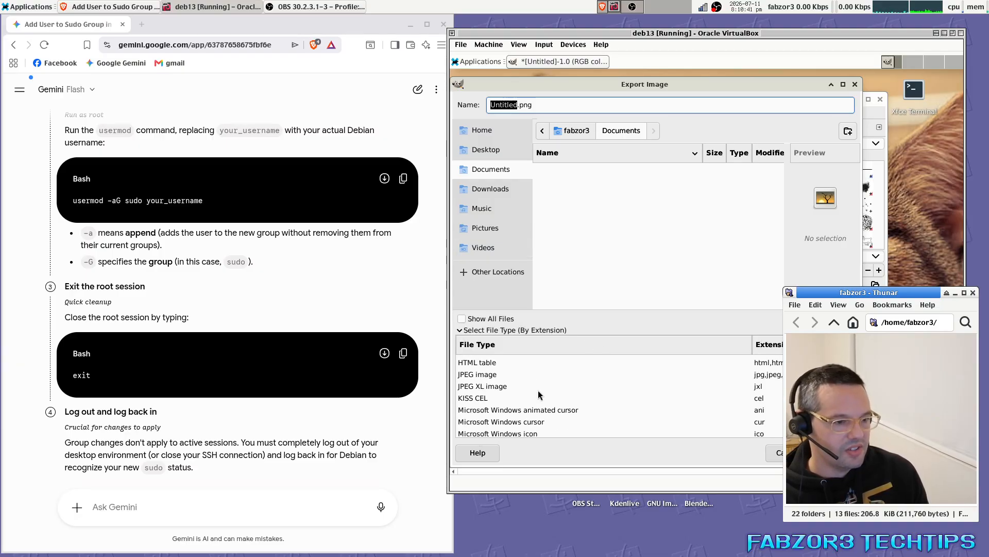
scroll(540, 394, down, 5)
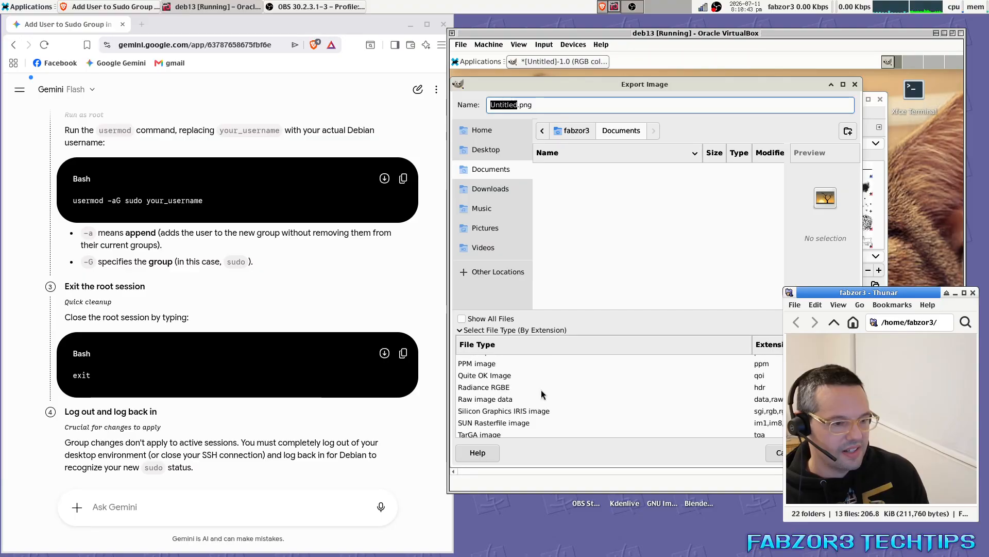
scroll(547, 394, down, 1)
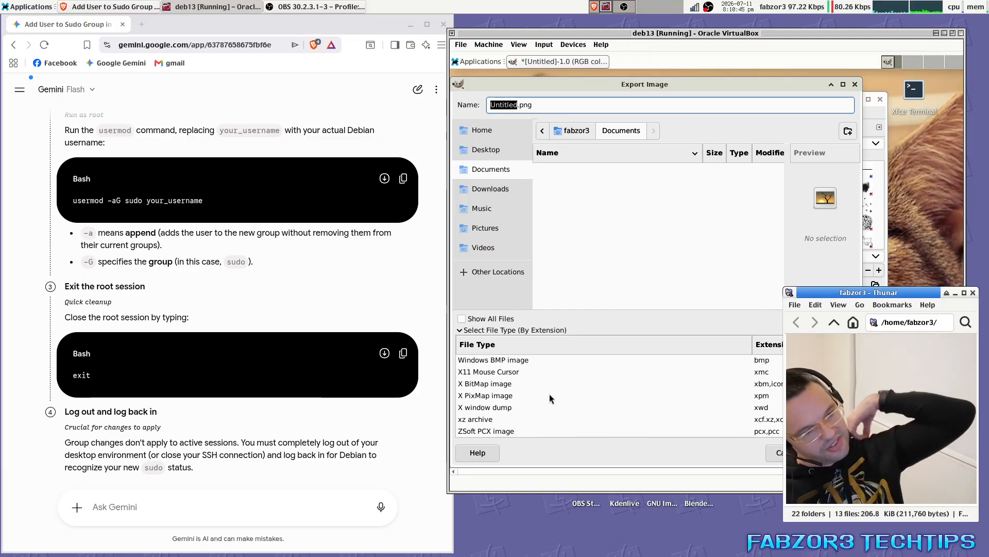
scroll(552, 373, up, 15)
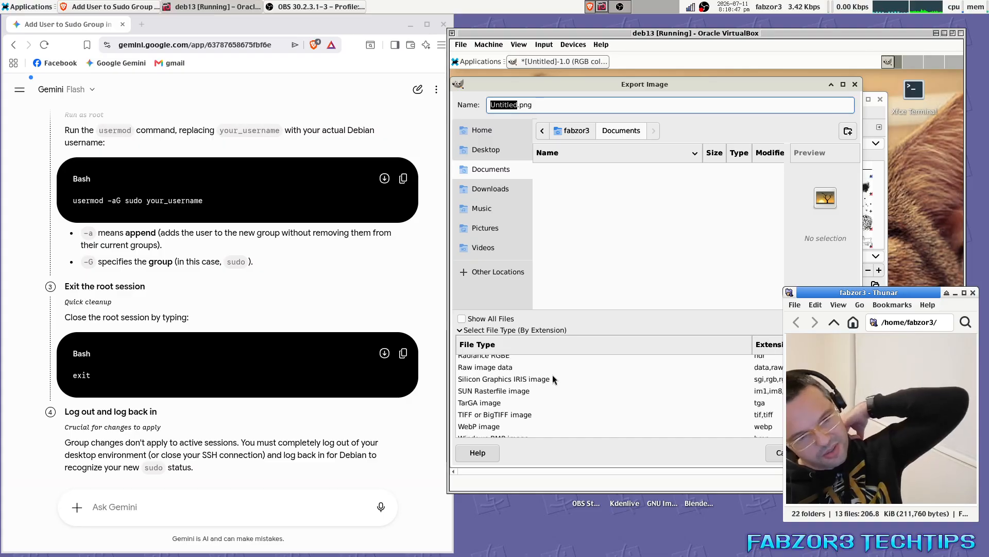
scroll(551, 379, up, 5)
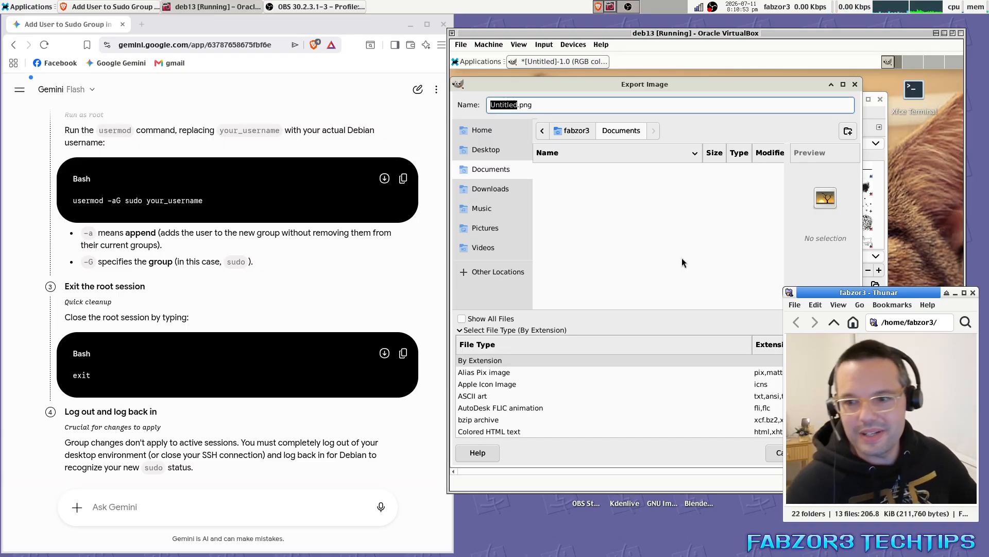
key(Escape)
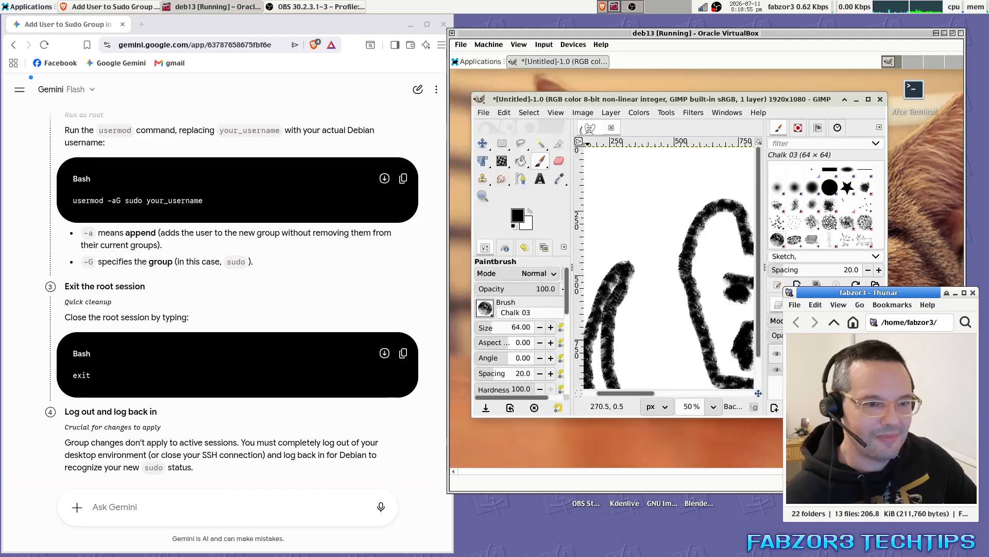